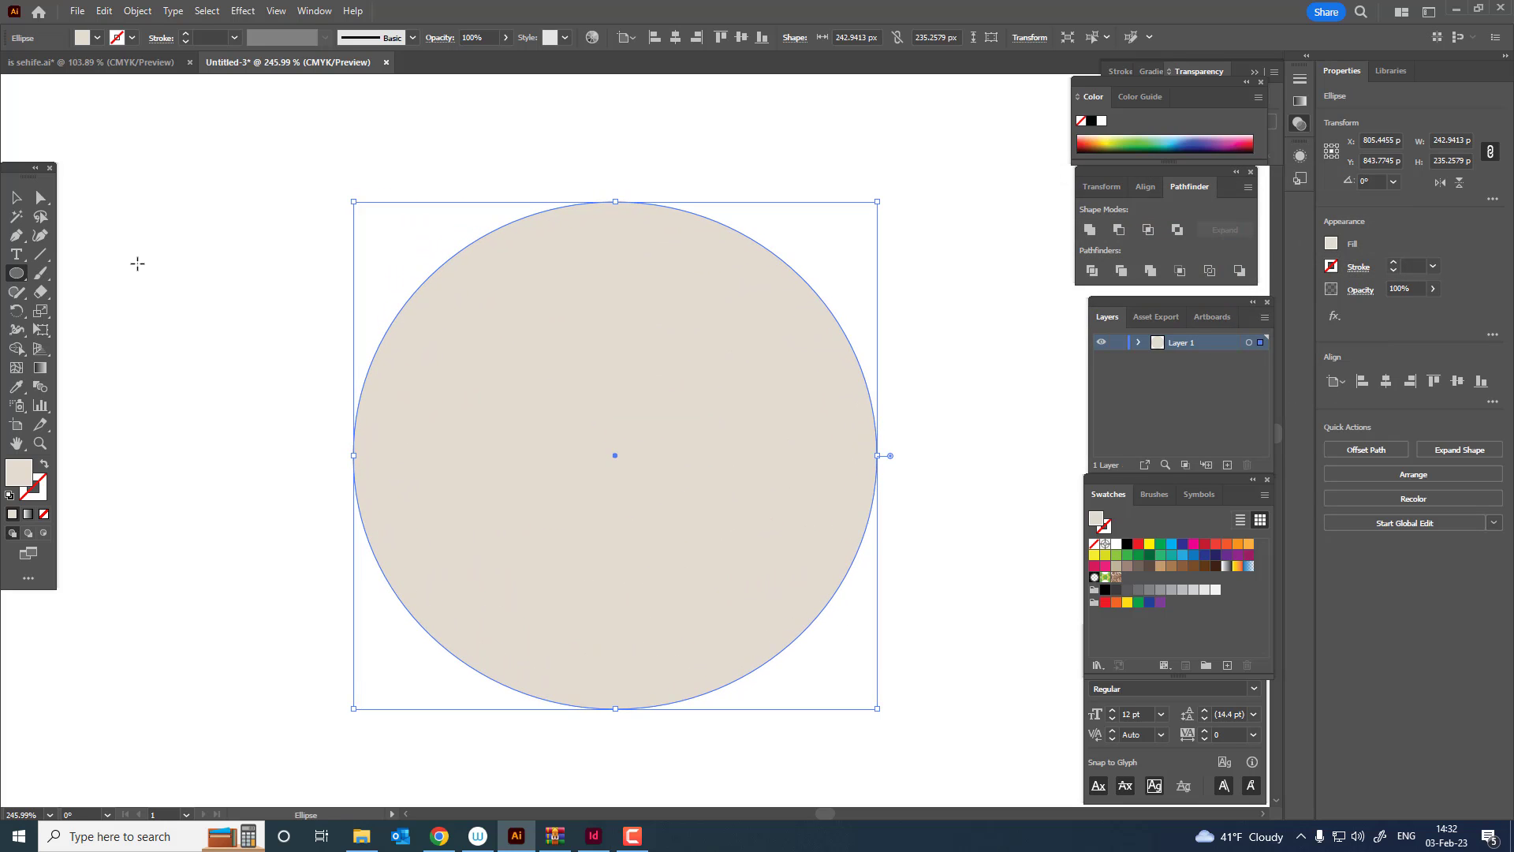
Reshape the beige ellipse into an irregular rounded blob with the Curvature tool, with waists on its upper-left and right sides
key(shift+grave)
drag(511, 222, 468, 350)
drag(612, 203, 743, 187)
key(ctrl+z)
drag(881, 400, 923, 396)
drag(767, 567, 874, 636)
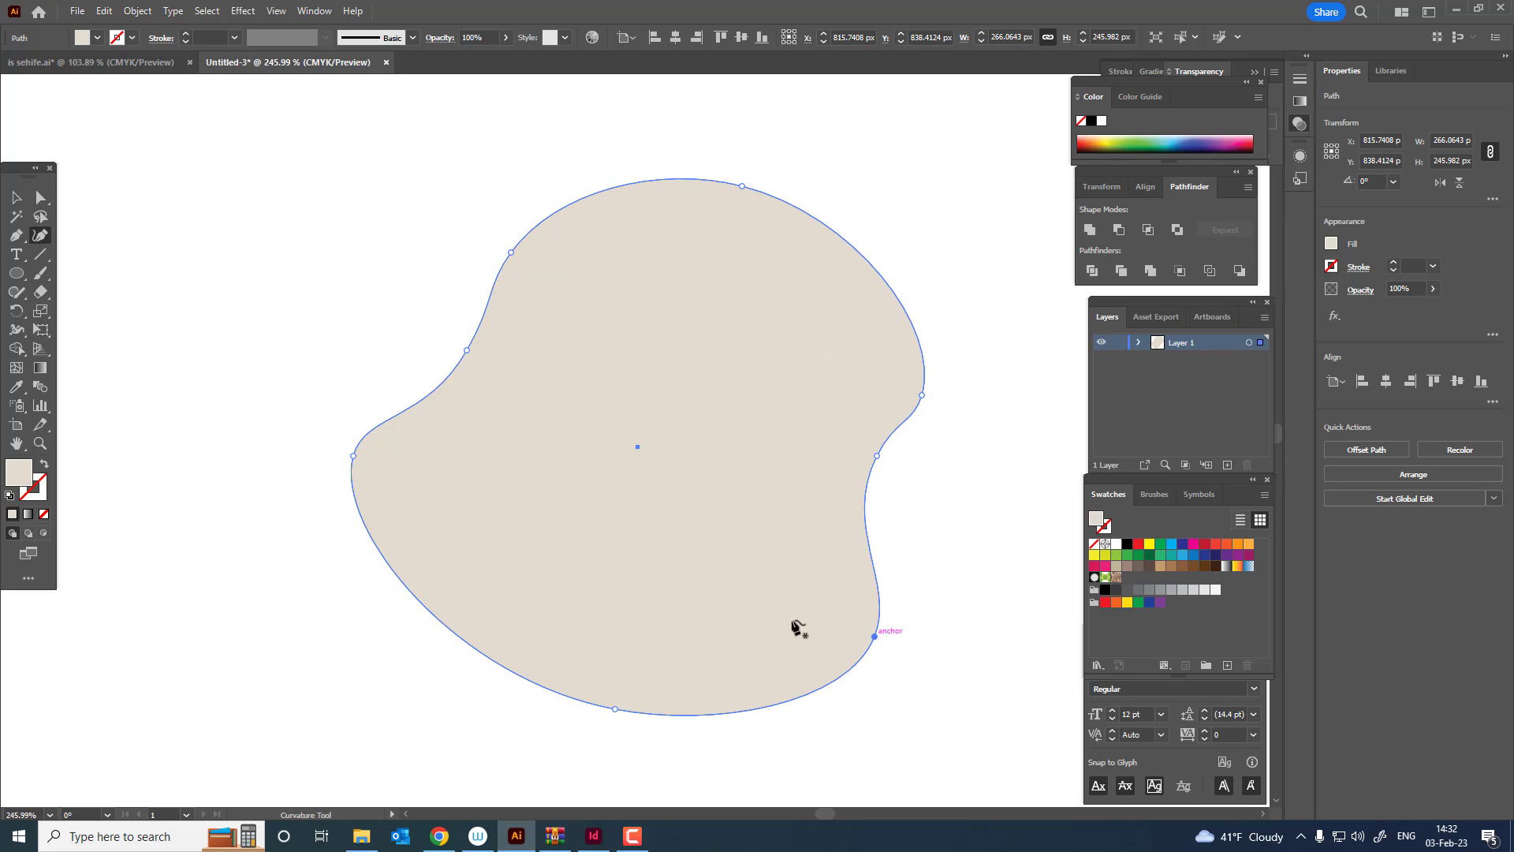
drag(587, 701, 348, 640)
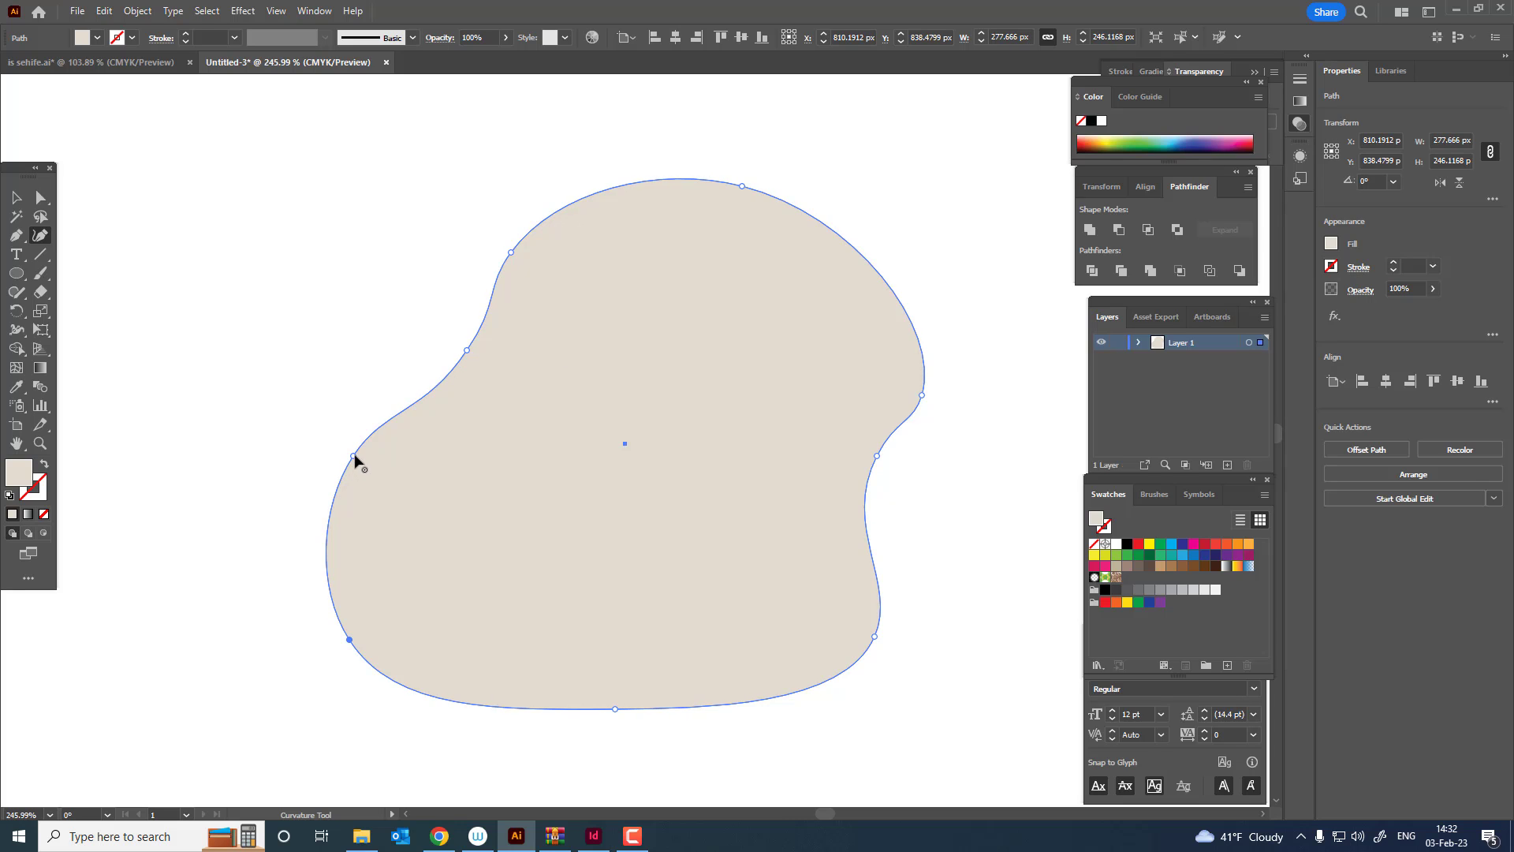
drag(355, 458, 363, 458)
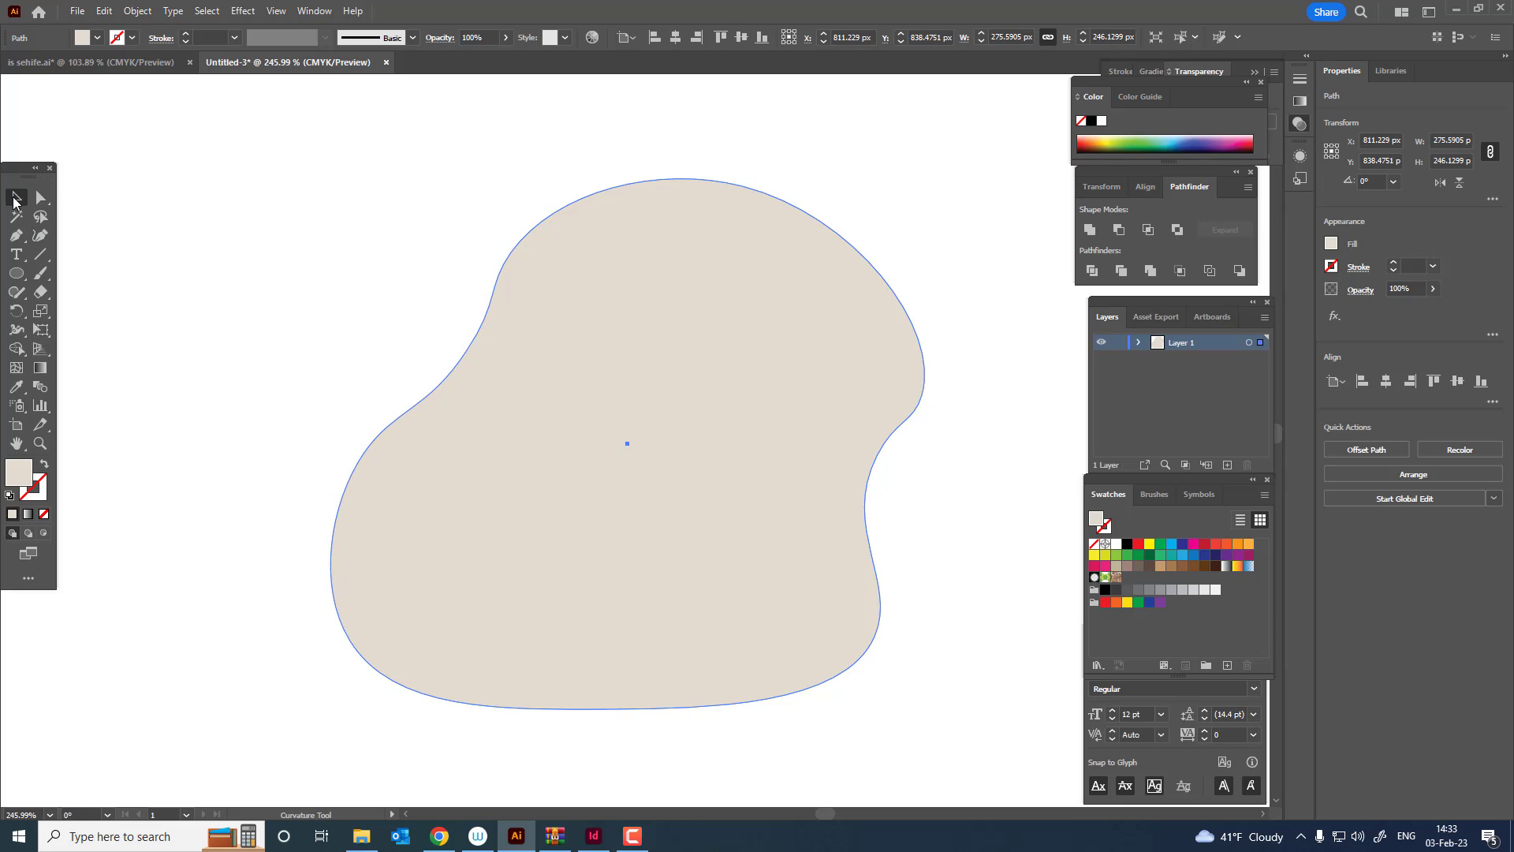
Shift the beige blob slightly on the canvas
click(365, 274)
drag(365, 273, 379, 250)
click(690, 345)
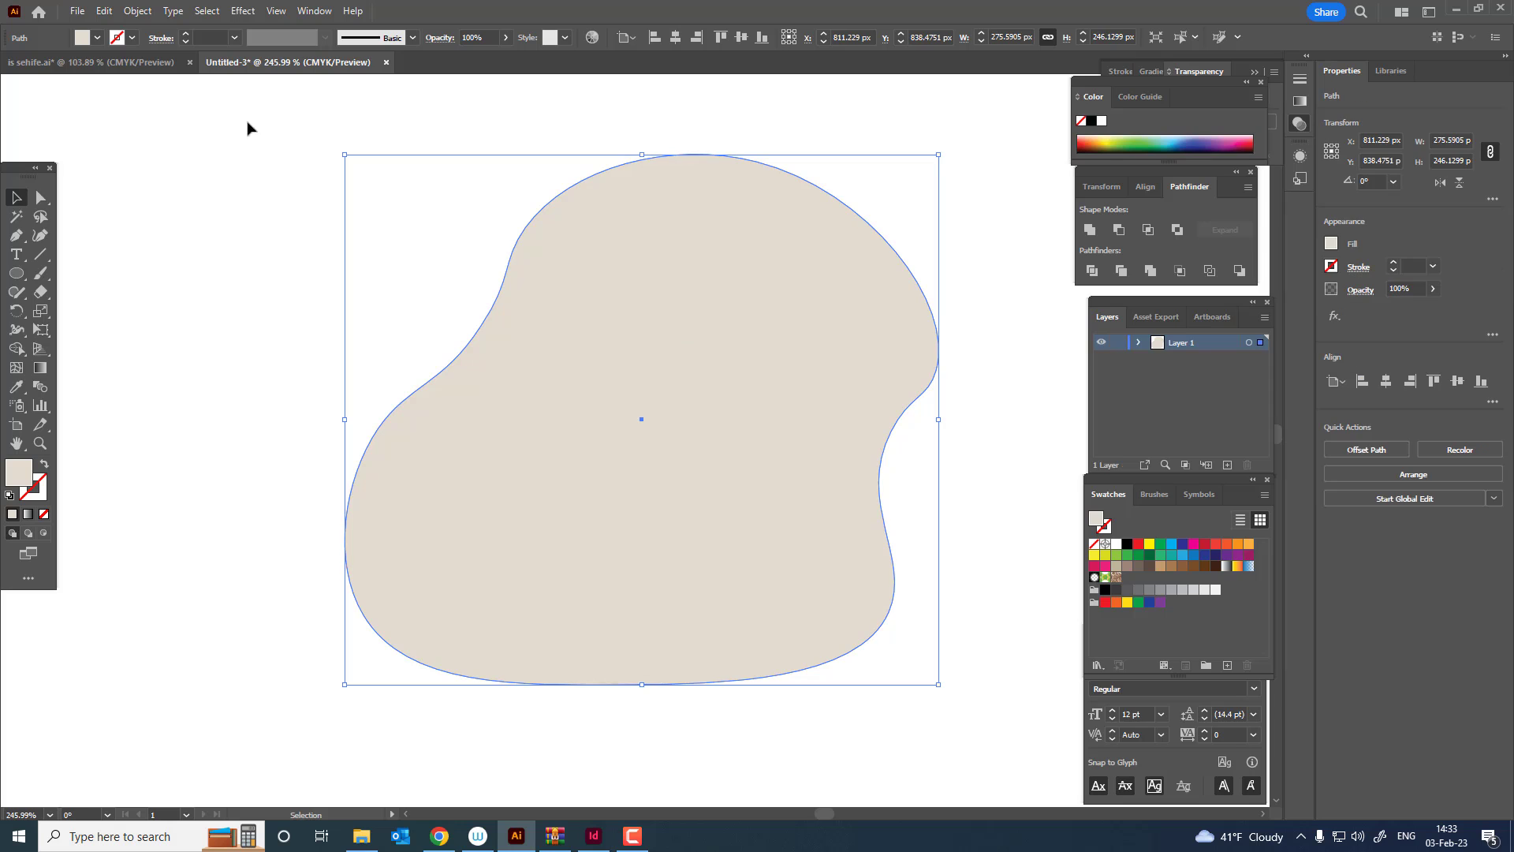
drag(689, 433, 660, 450)
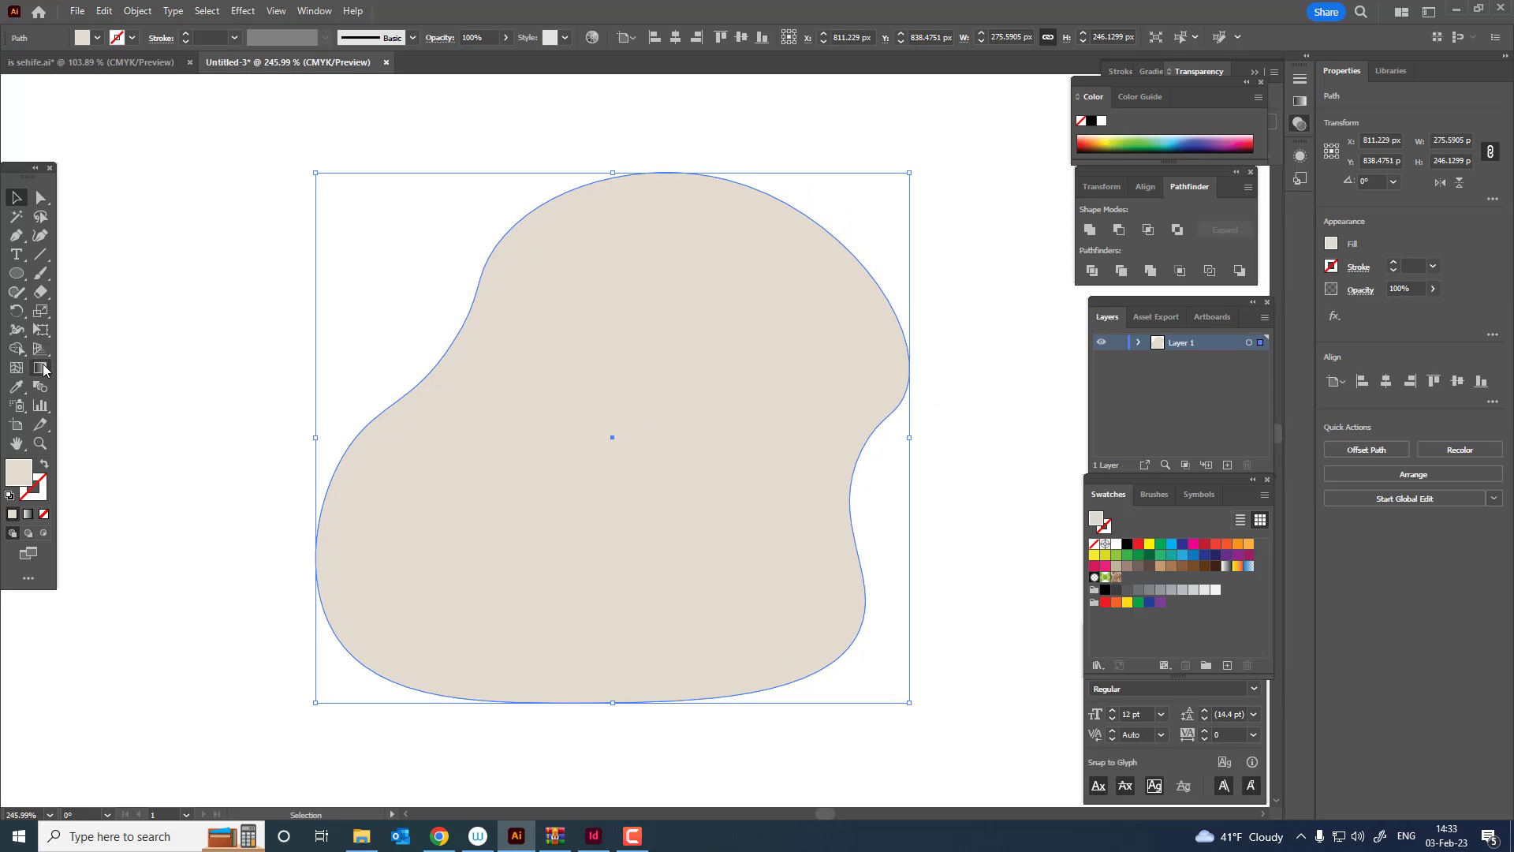
Save the beige fill as the global CMYK swatch C=11 M=11 Y=16 K=0 and give the blob a radial gradient fill
click(1228, 668)
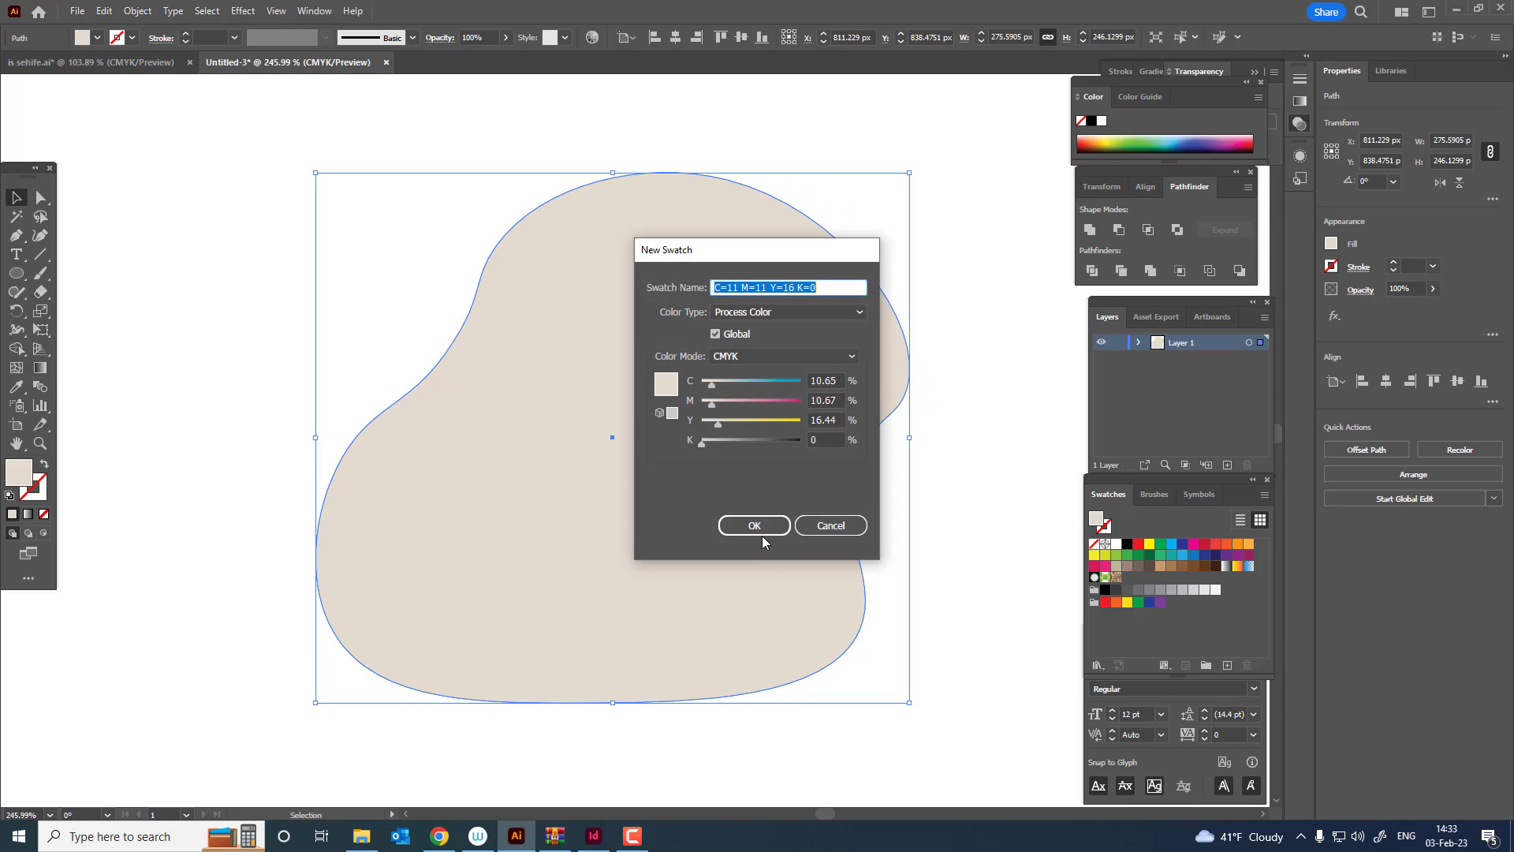
click(750, 524)
click(40, 367)
click(570, 463)
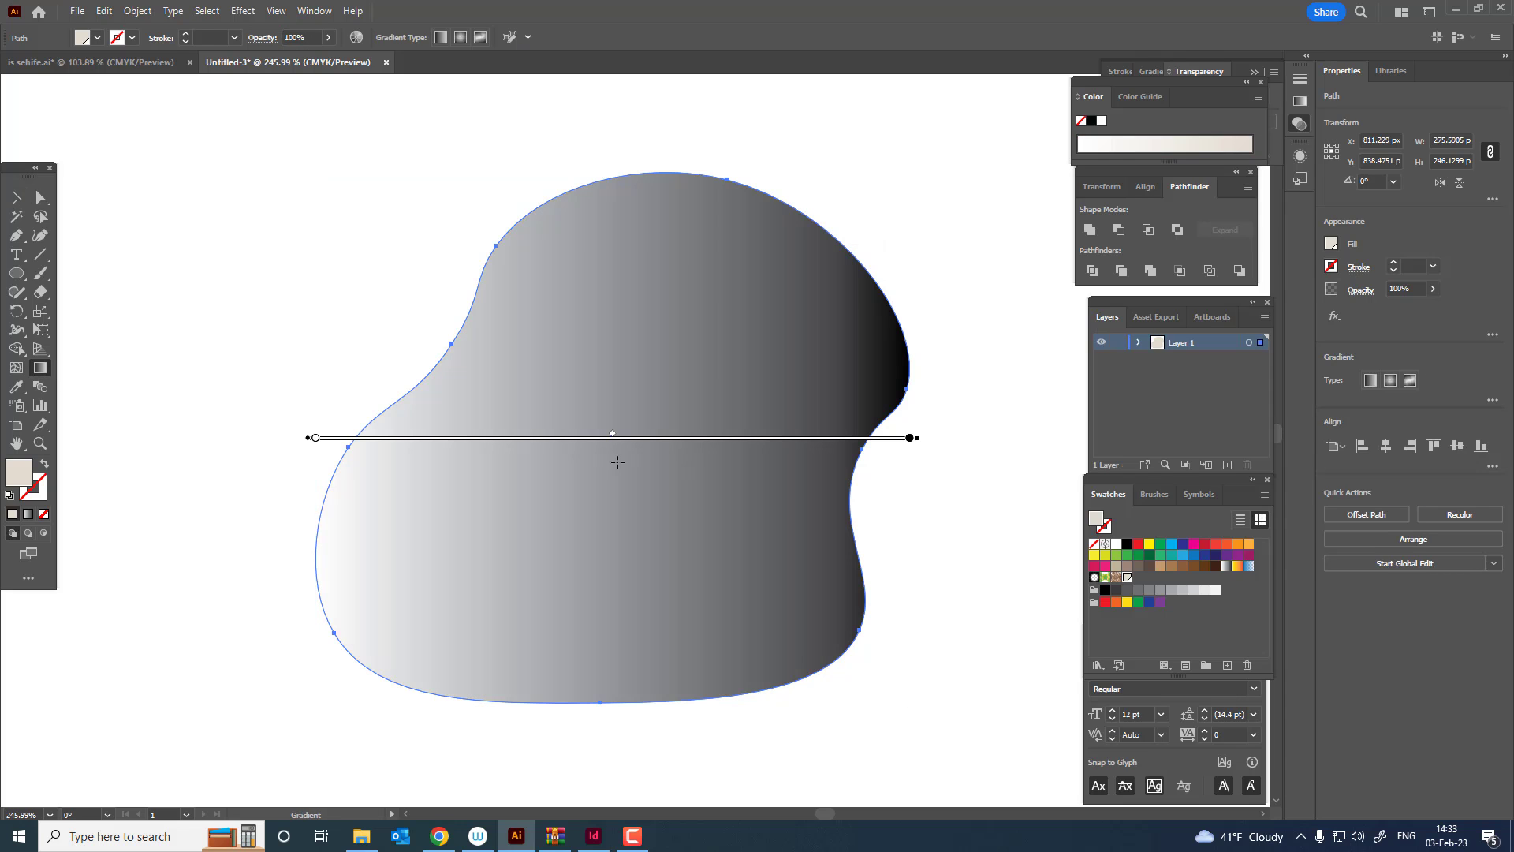
click(461, 37)
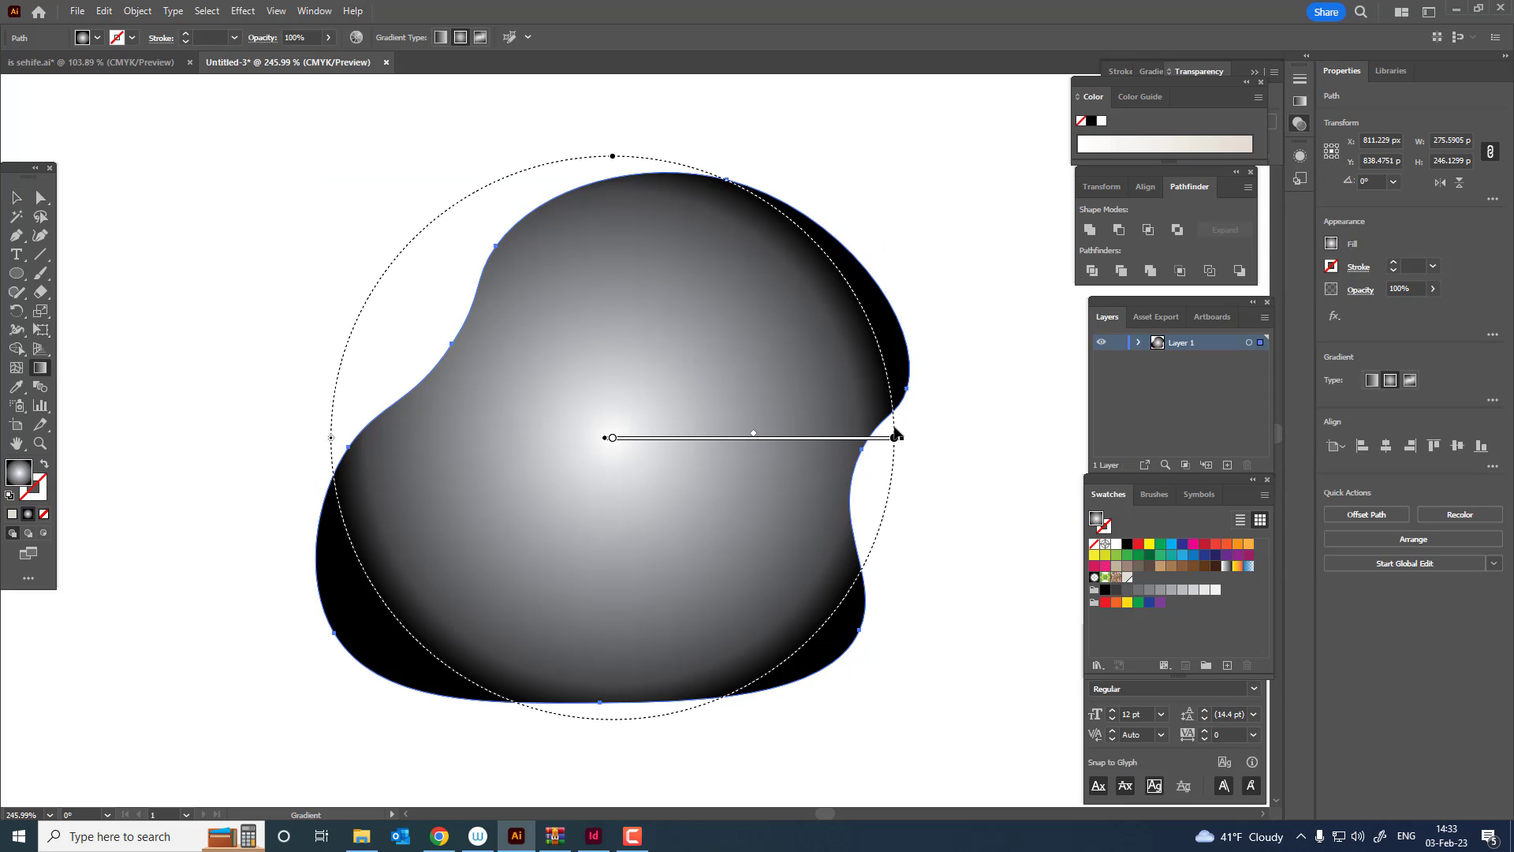
Make the radial gradient run from a white center to the saved beige at the edge, with its midpoint shifted far outward
double_click(613, 439)
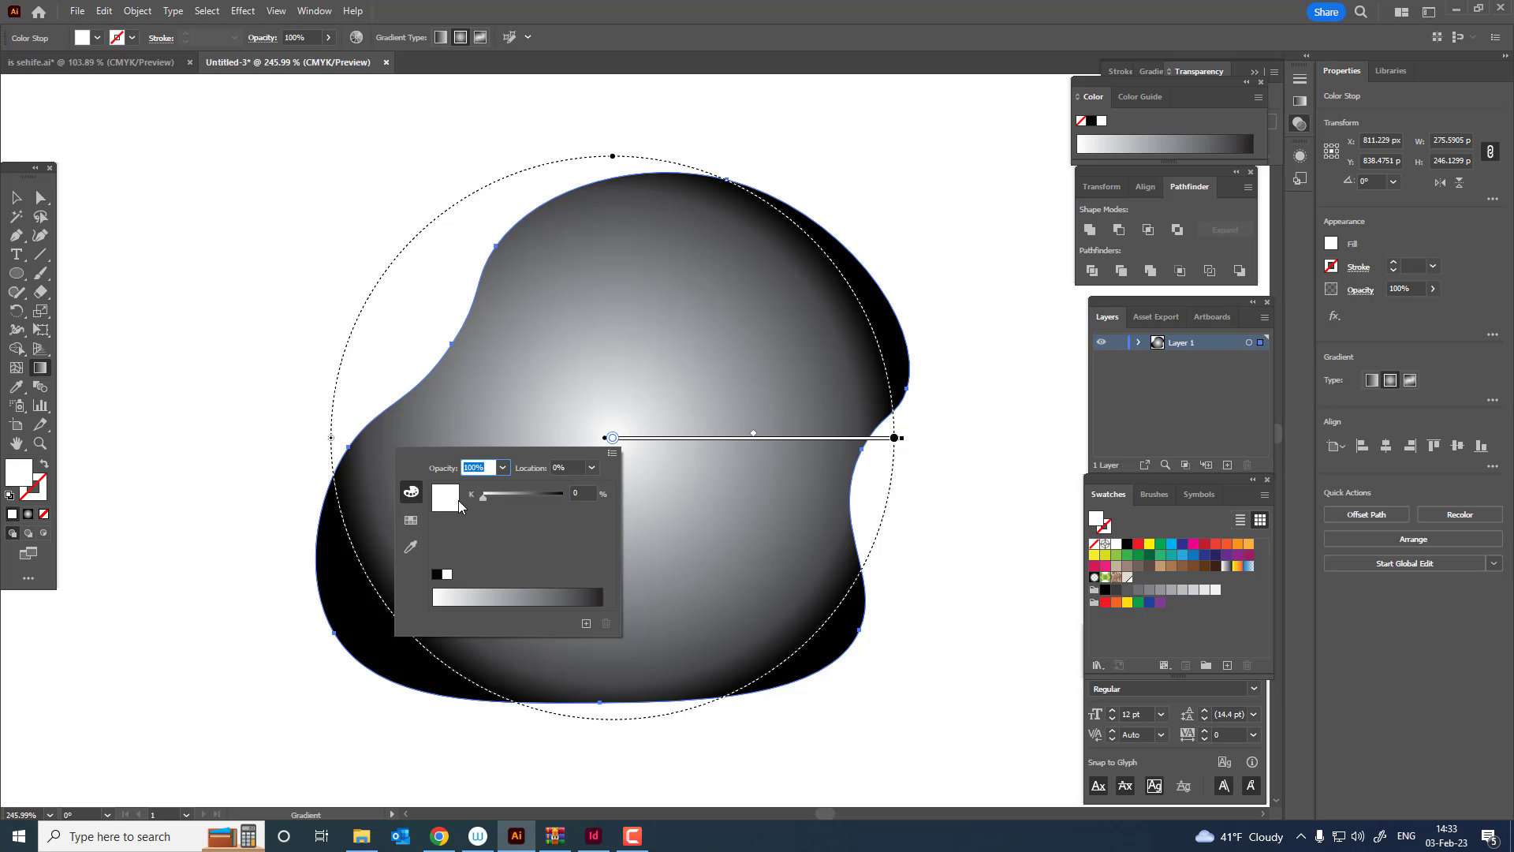
click(410, 520)
click(432, 485)
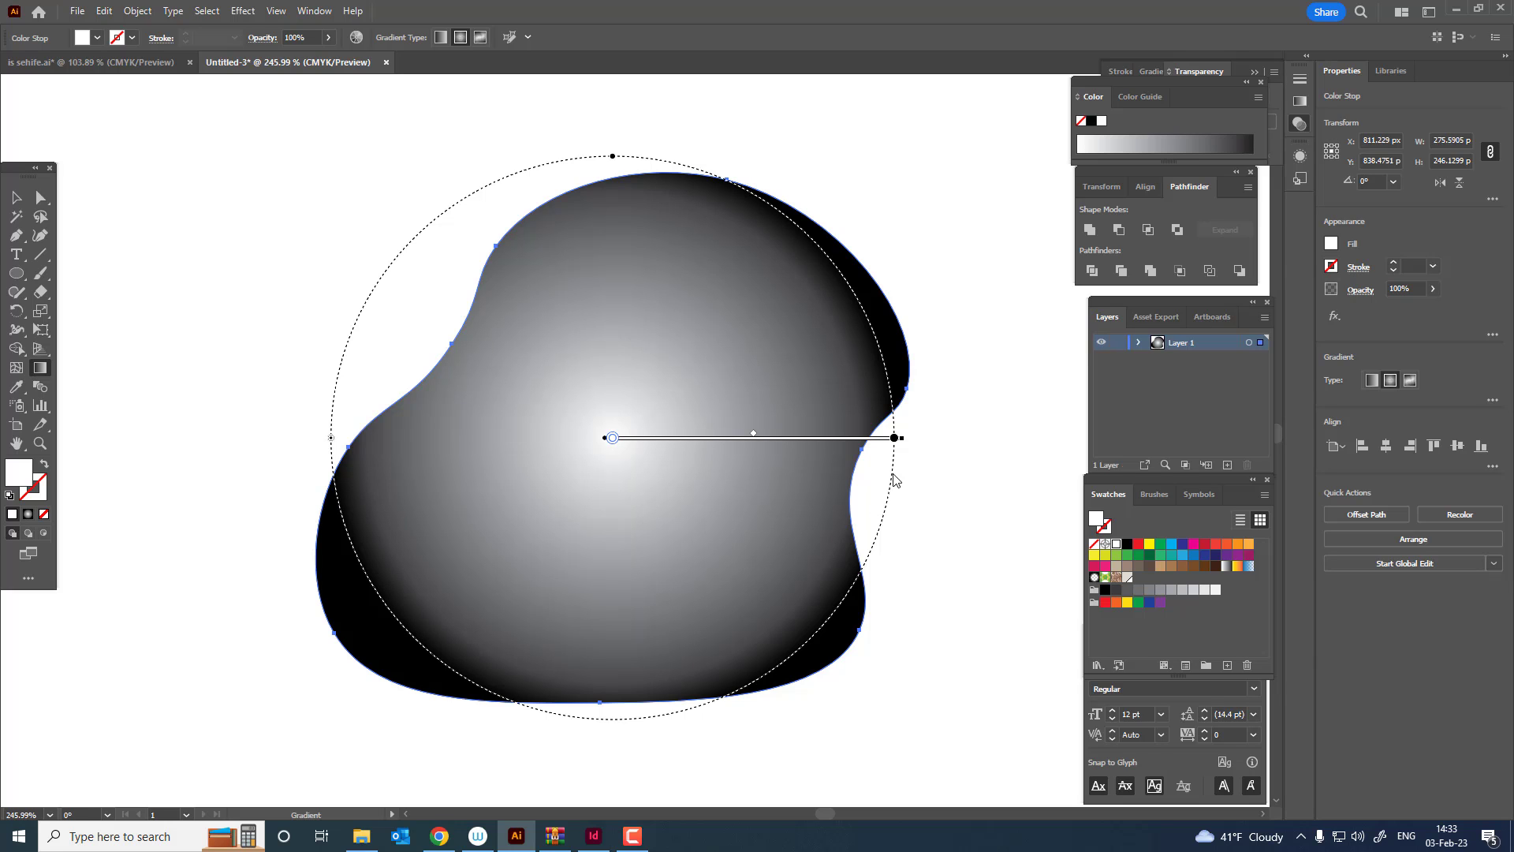
double_click(894, 439)
click(800, 507)
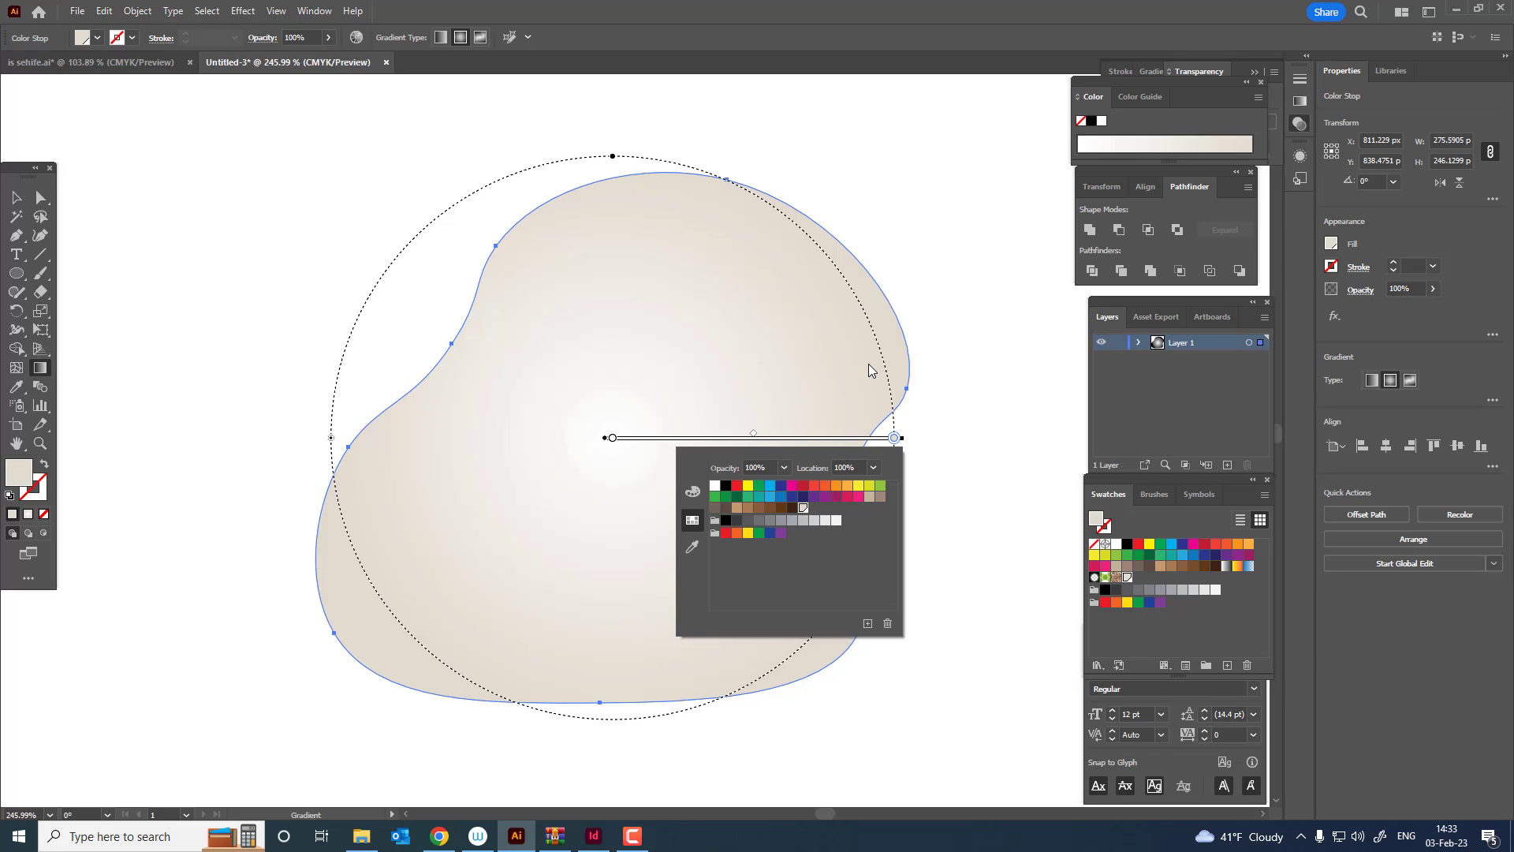
drag(754, 435, 859, 439)
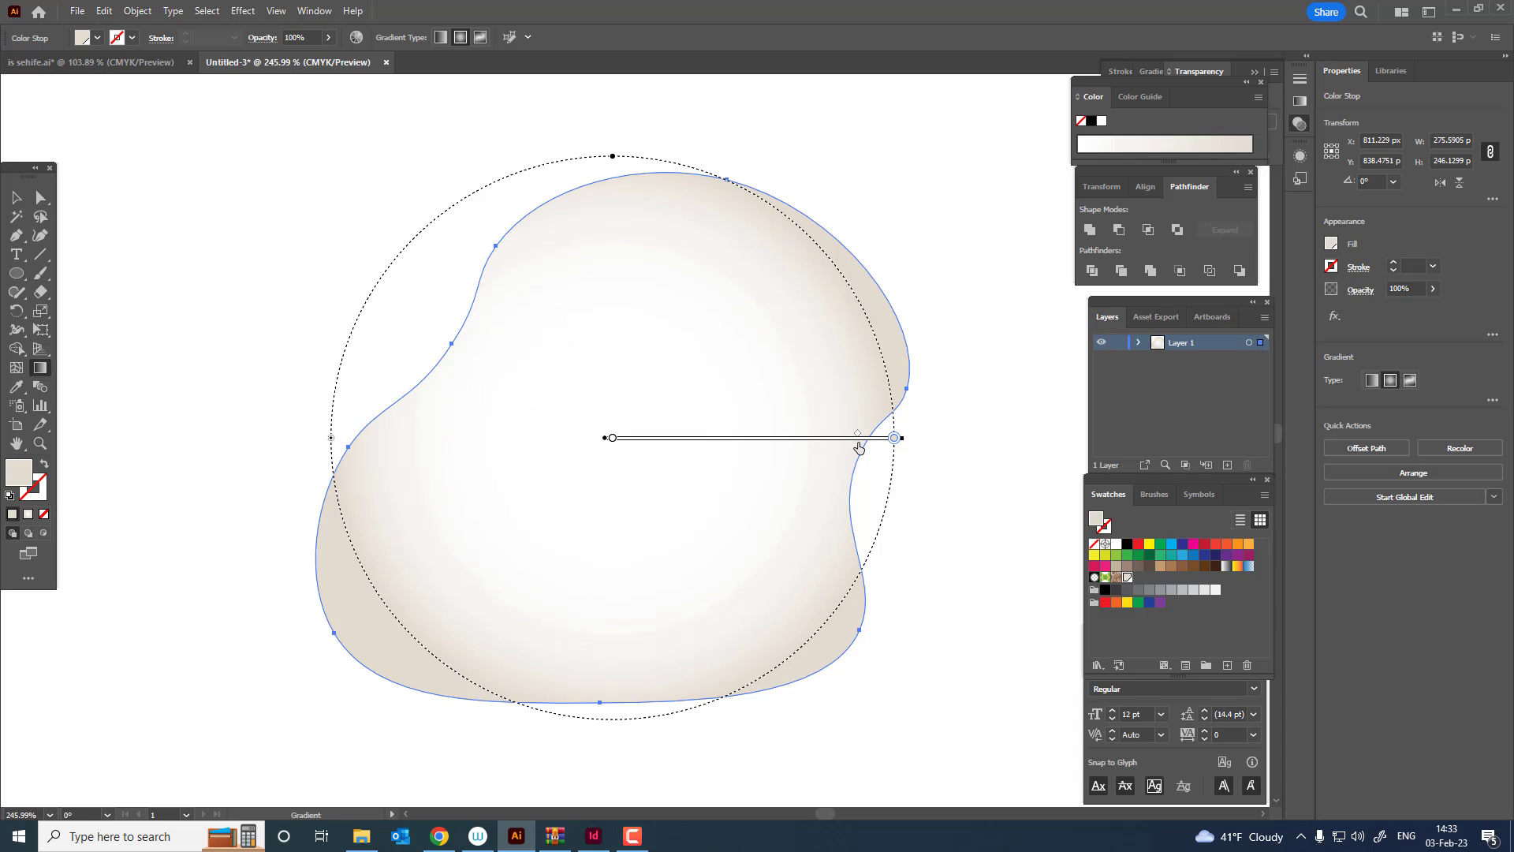
Draw a thin closed crescent with the Pen tool just inside the blob's lower-right edge
key(z)
drag(743, 369, 698, 440)
key(space)
drag(447, 342, 480, 348)
click(17, 199)
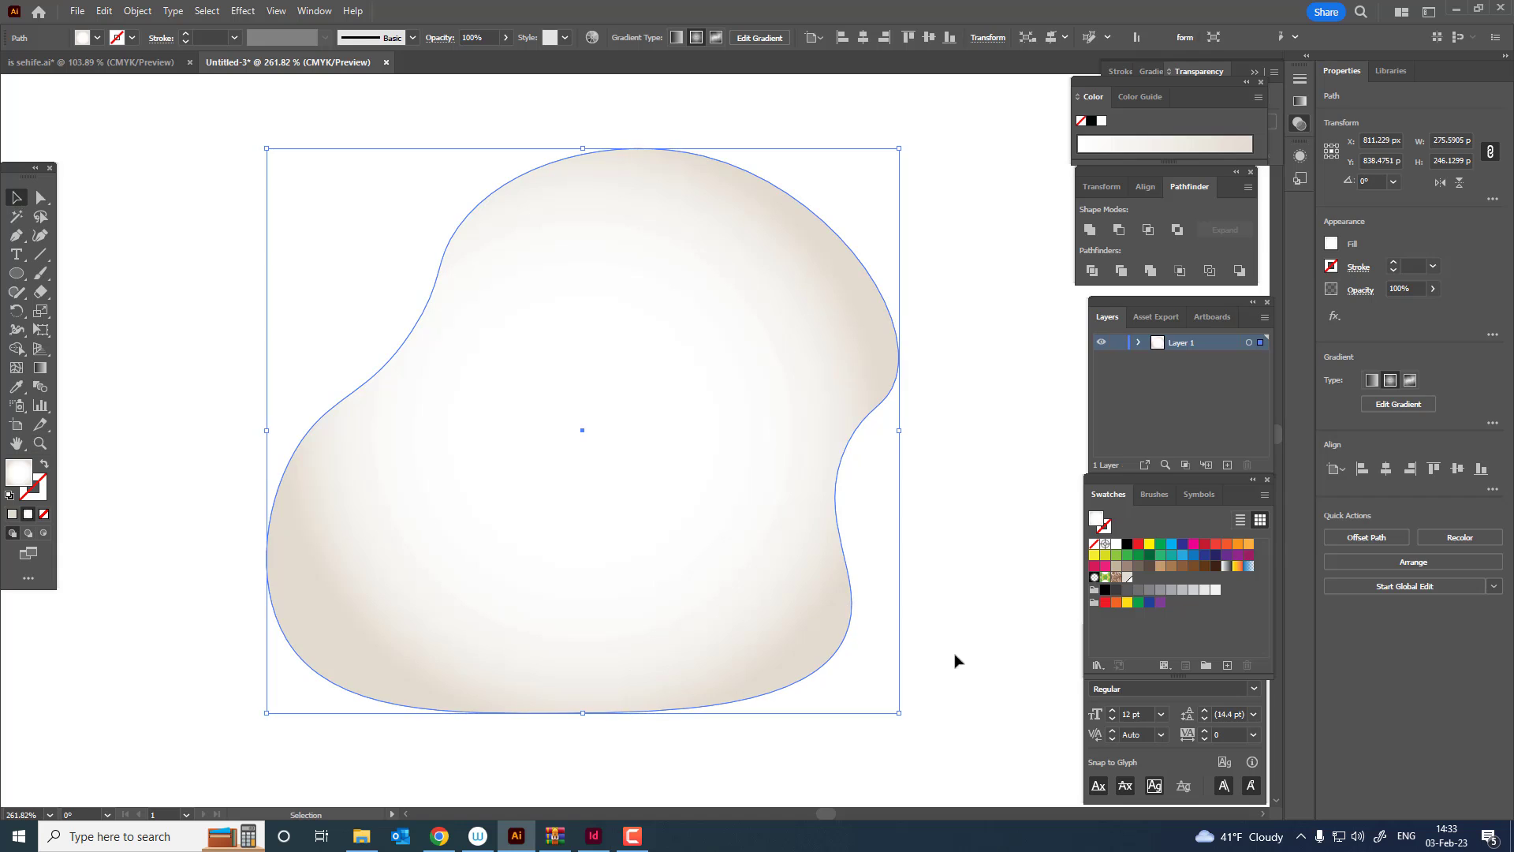
click(954, 661)
key(z)
key(space)
drag(875, 662, 944, 608)
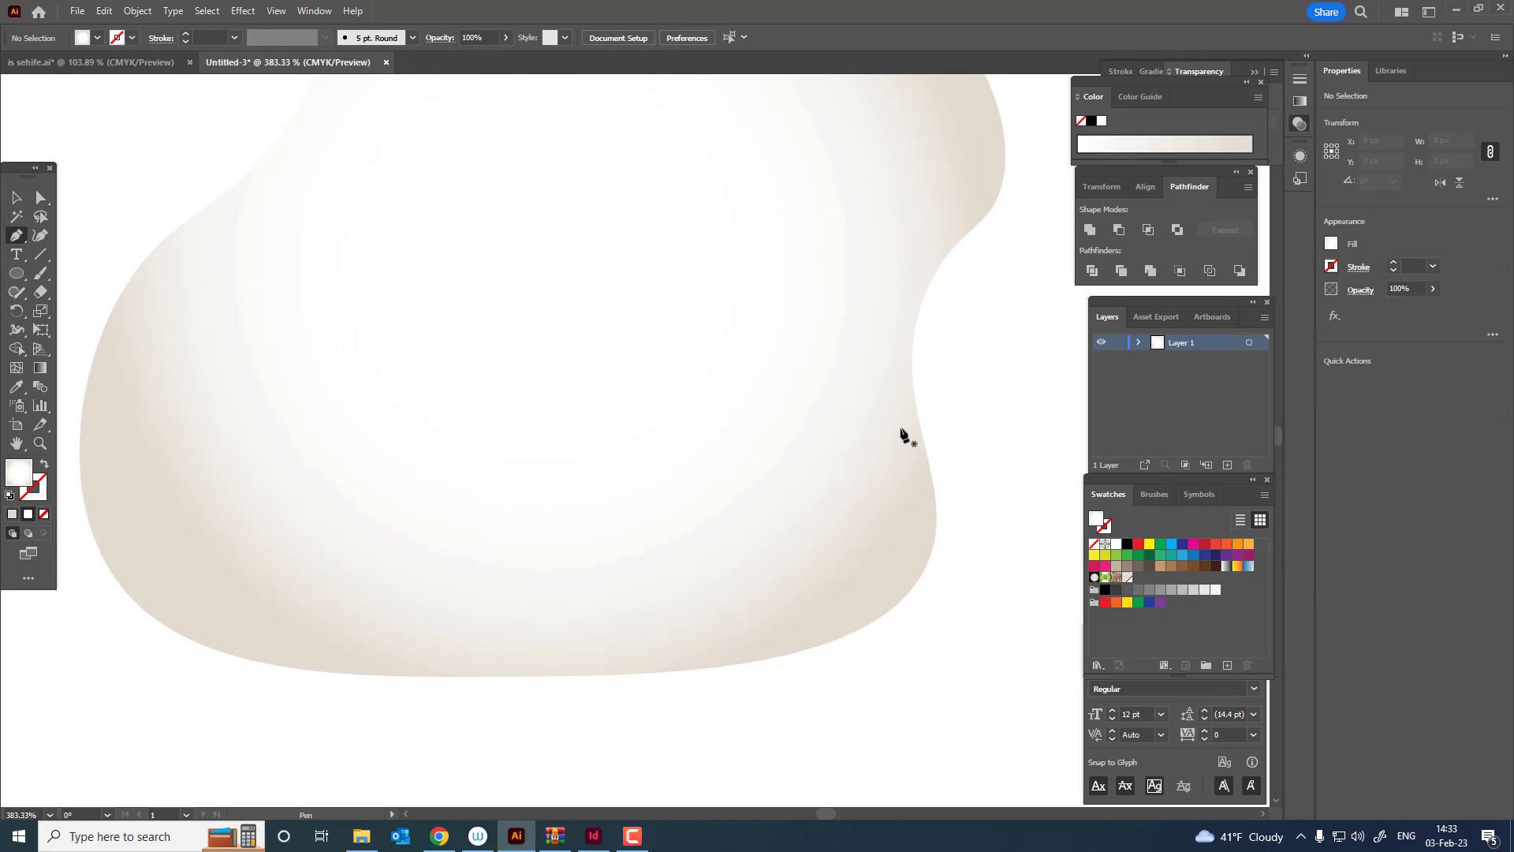
drag(750, 644, 493, 669)
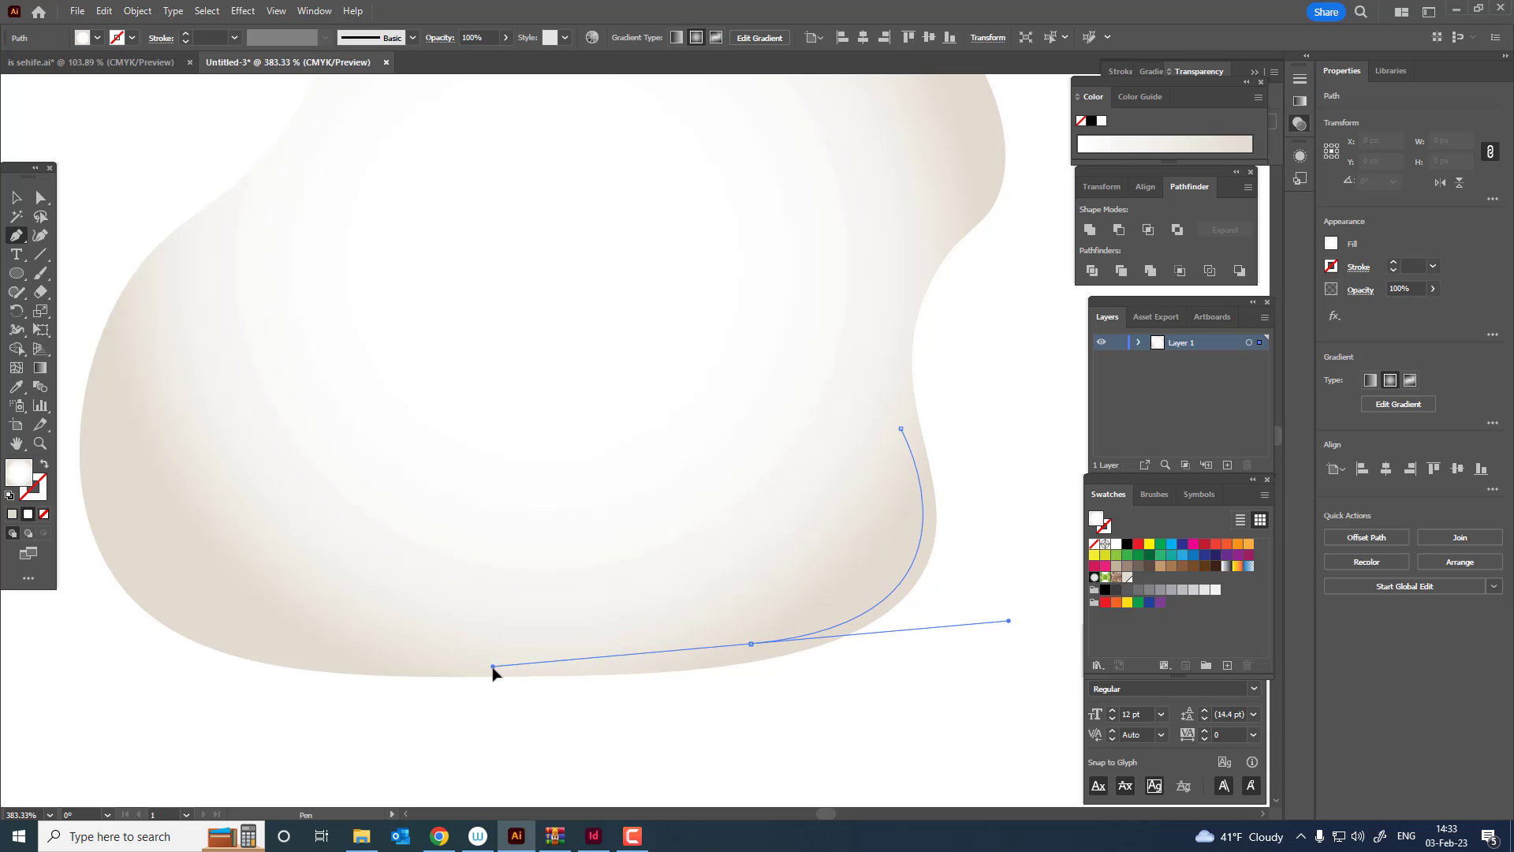
click(751, 644)
drag(900, 428, 853, 244)
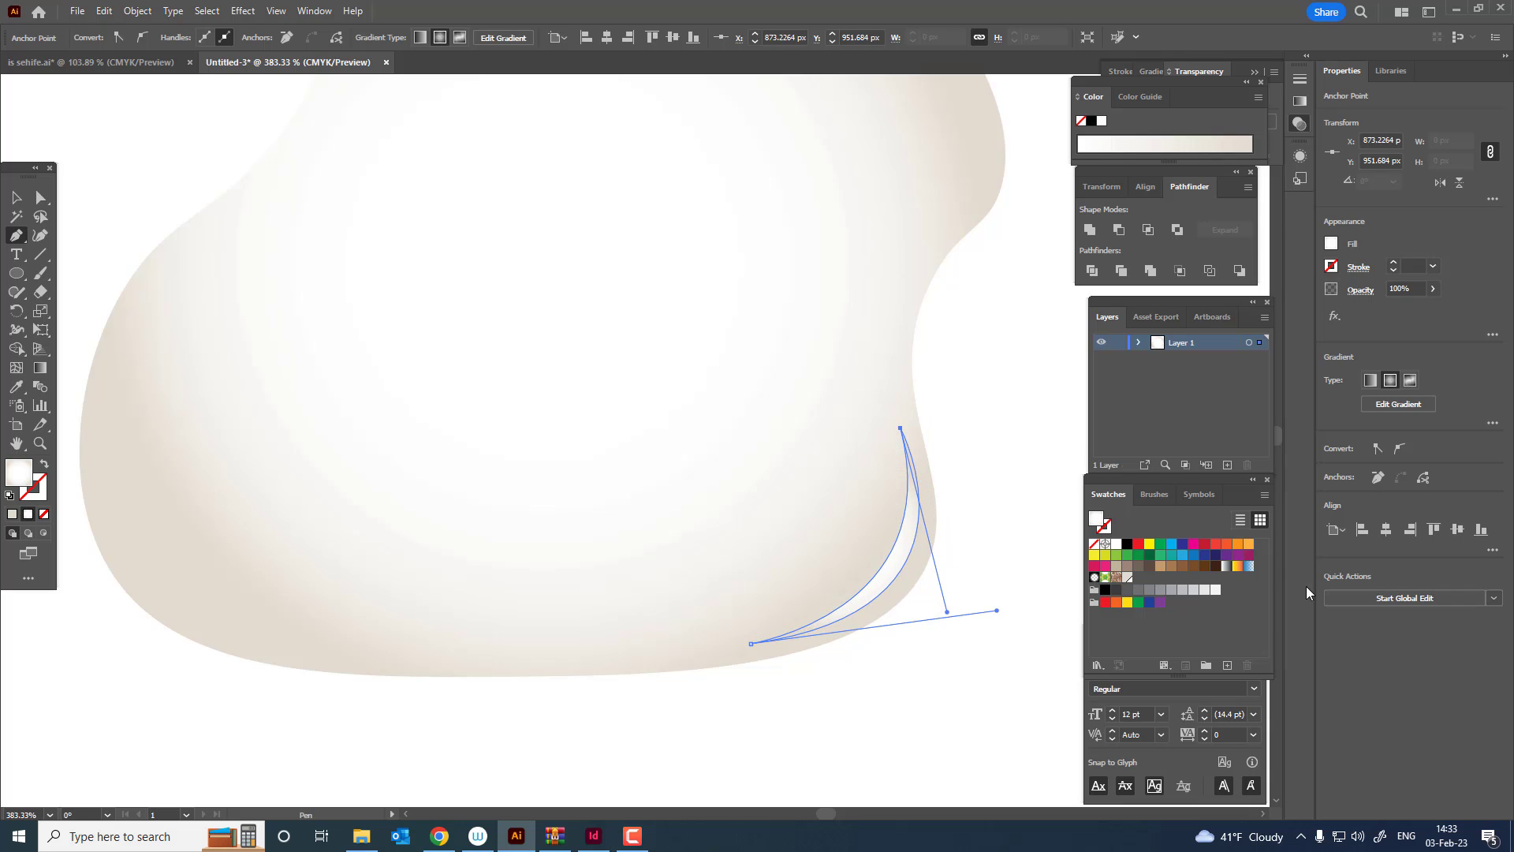
Fill the lower-right crescent with the saved beige swatch and darken that color slightly
click(1127, 577)
key(z)
drag(732, 463, 713, 573)
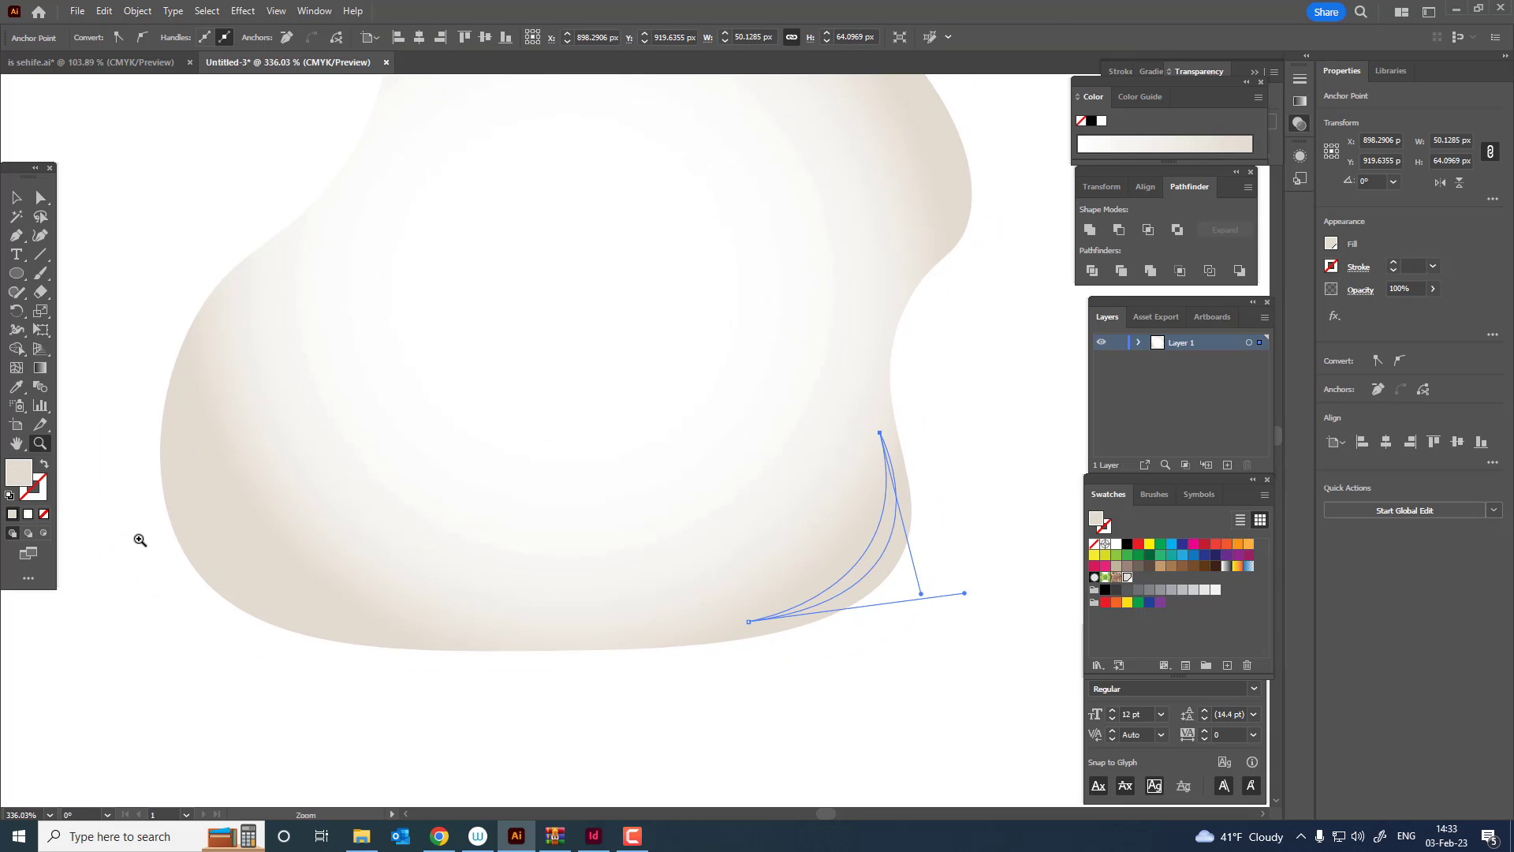
double_click(20, 474)
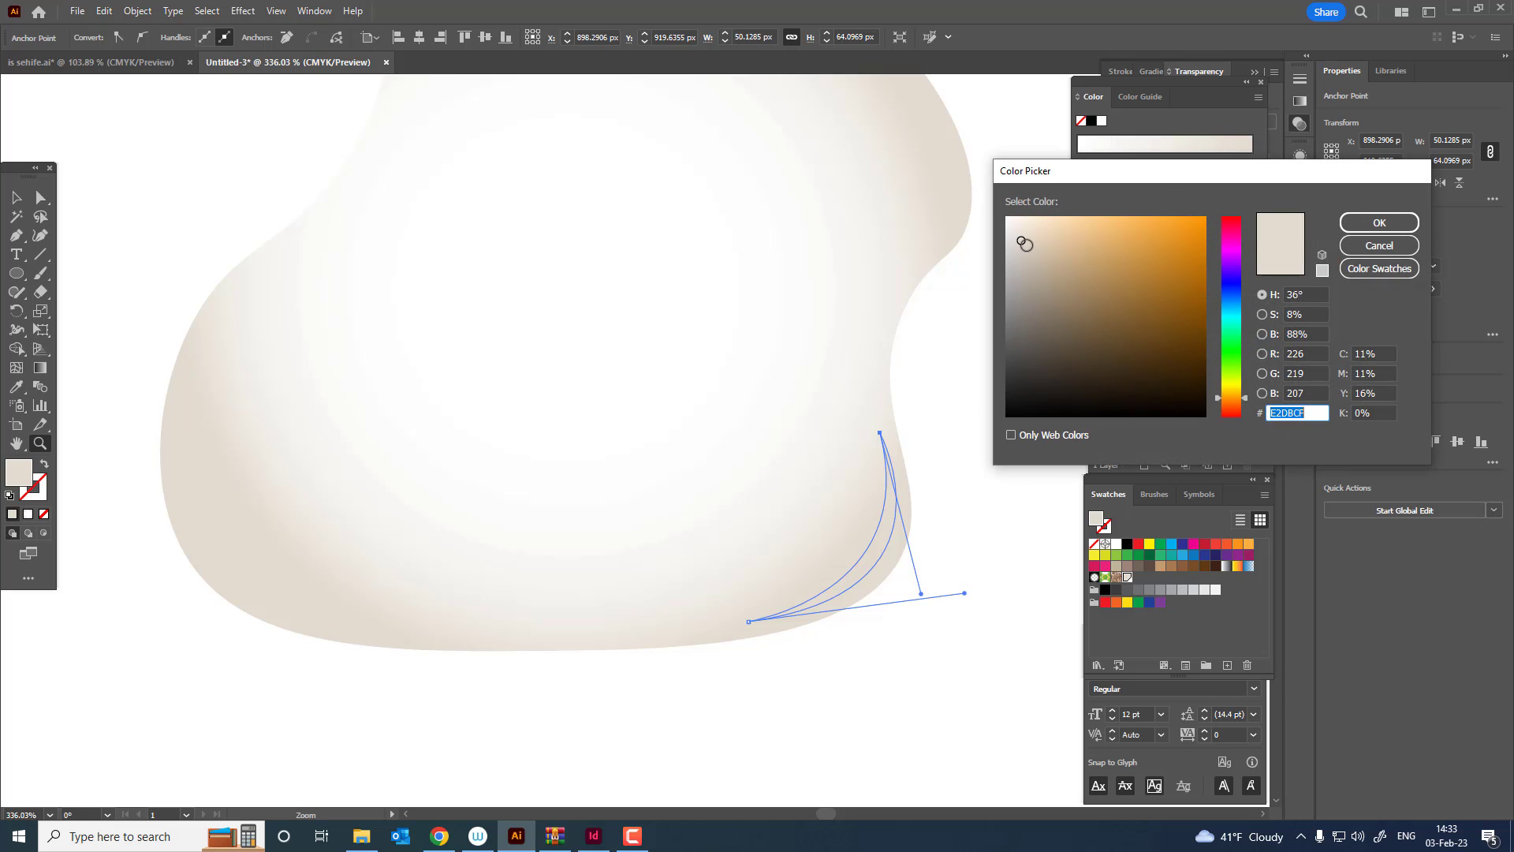
drag(1024, 244, 1029, 247)
click(1363, 229)
Draw a matching darker beige shadow crescent with the Pen tool just inside the blob's lower-left edge
drag(831, 389, 565, 544)
drag(473, 564, 525, 578)
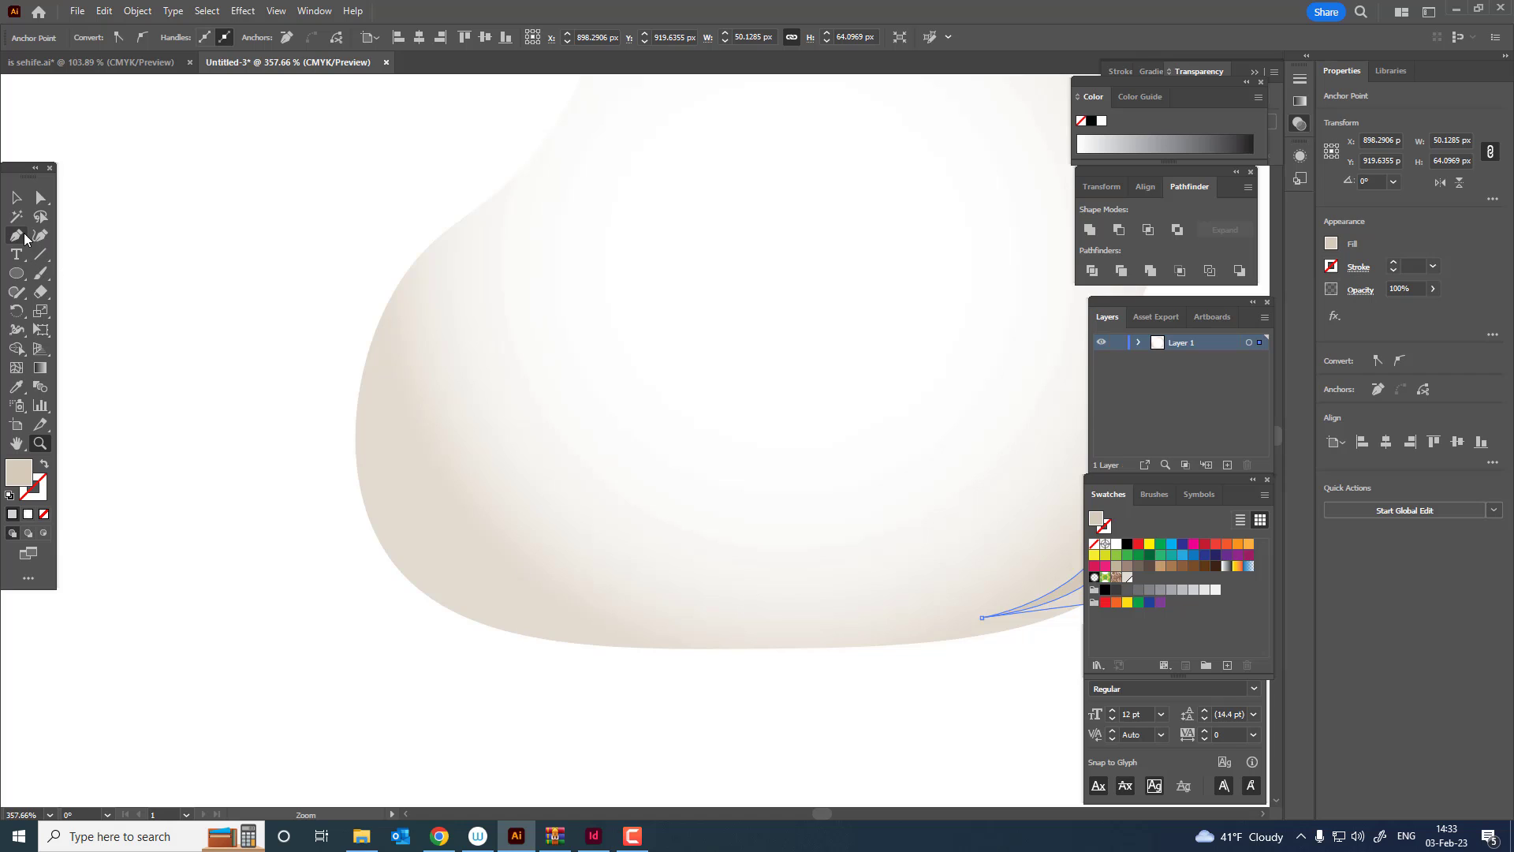
click(379, 465)
click(446, 592)
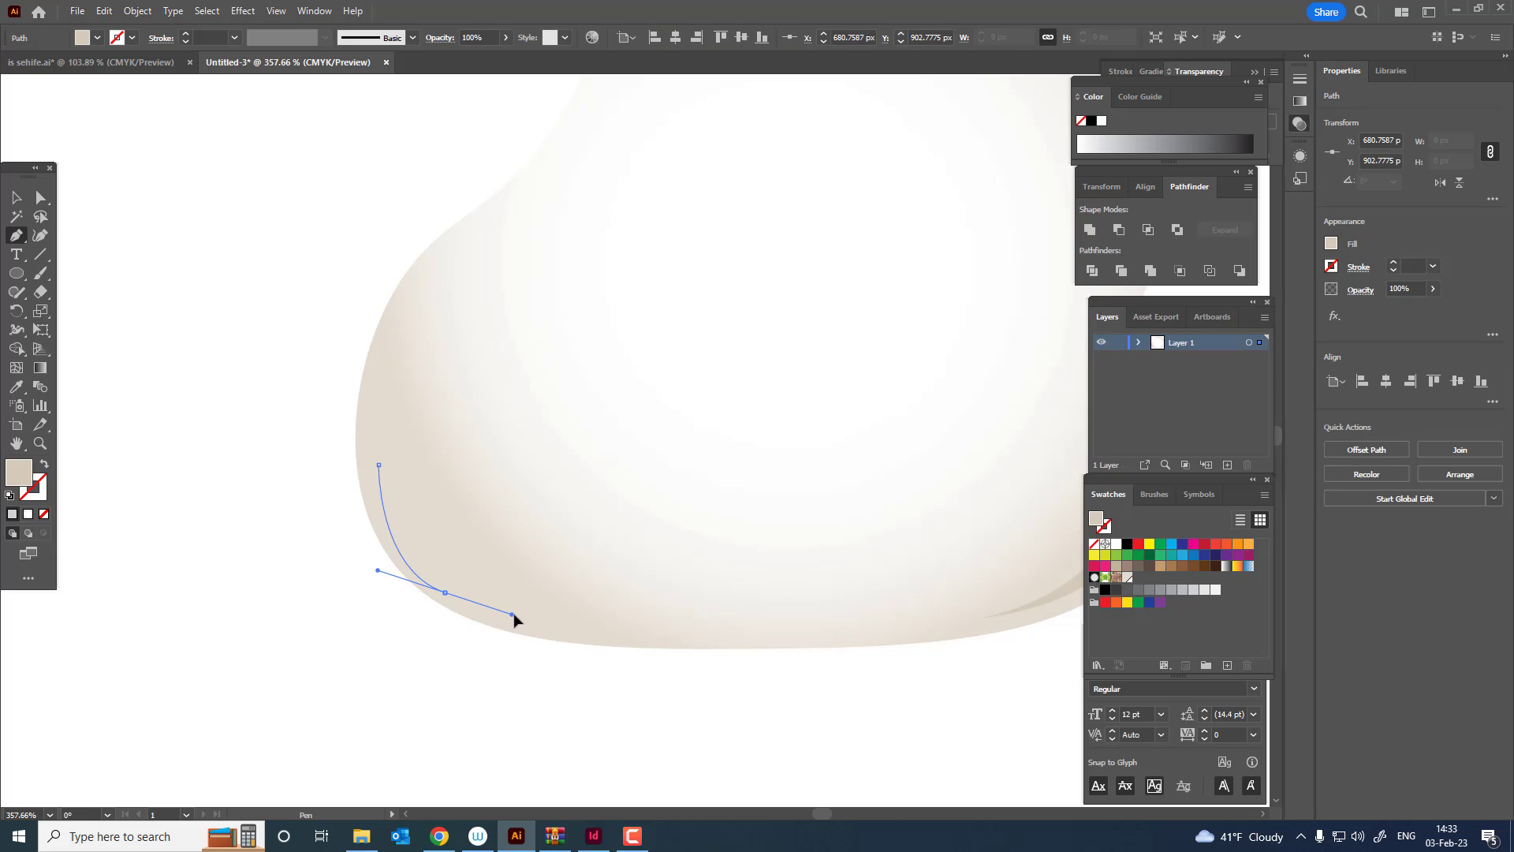
drag(513, 614, 843, 646)
key(ctrl+z)
click(599, 632)
drag(380, 465, 351, 309)
Draw a third darker beige shadow crescent with the Pen tool along the inward curve on the blob's right side
key(ctrl+space)
drag(435, 478, 344, 524)
drag(321, 539, 200, 628)
drag(766, 465, 930, 476)
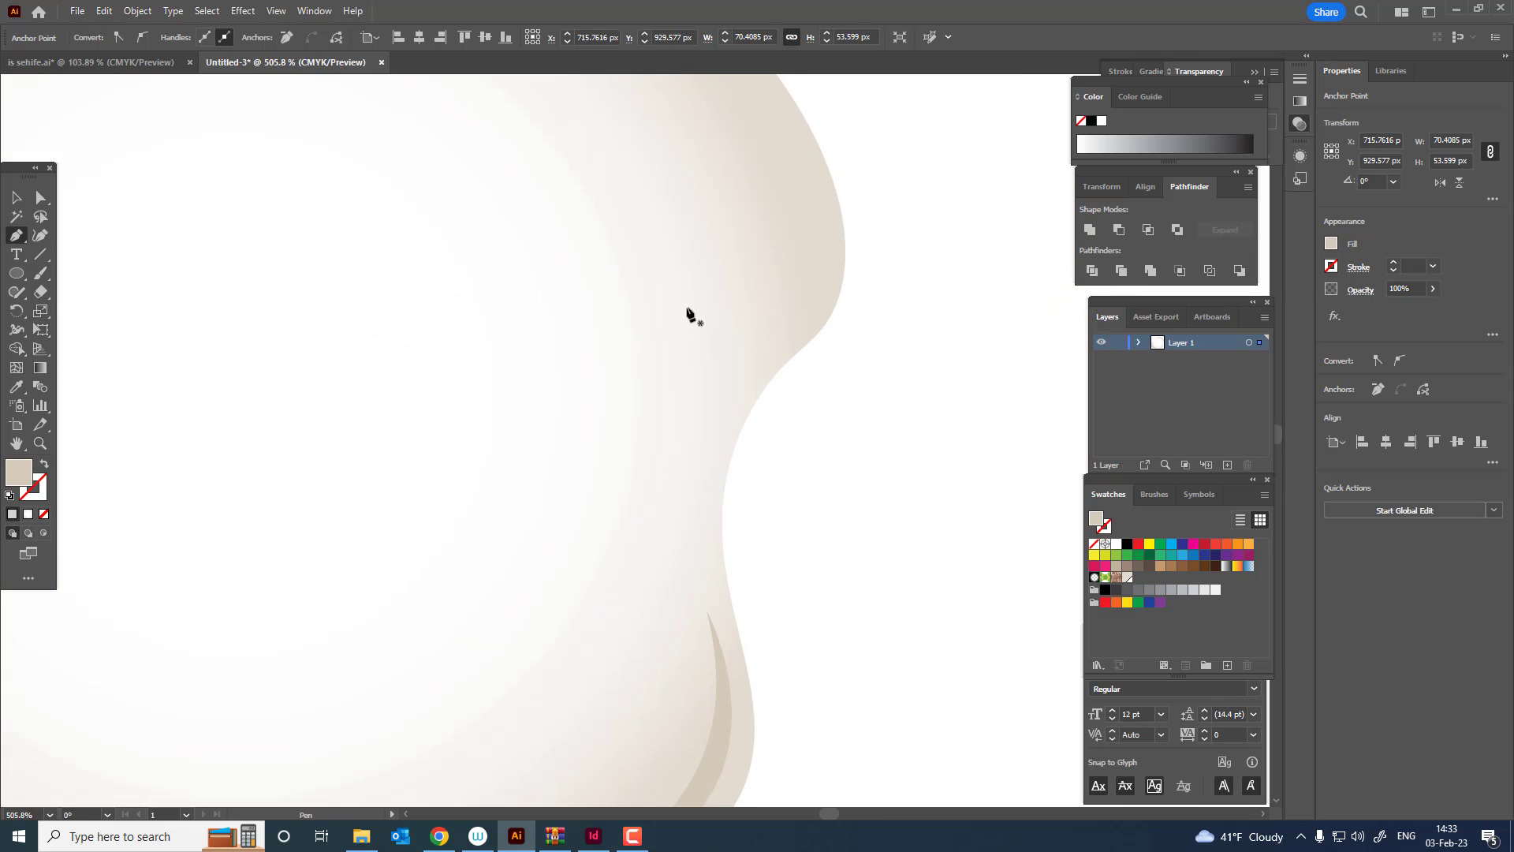
click(786, 336)
drag(703, 532, 732, 631)
drag(712, 541, 706, 531)
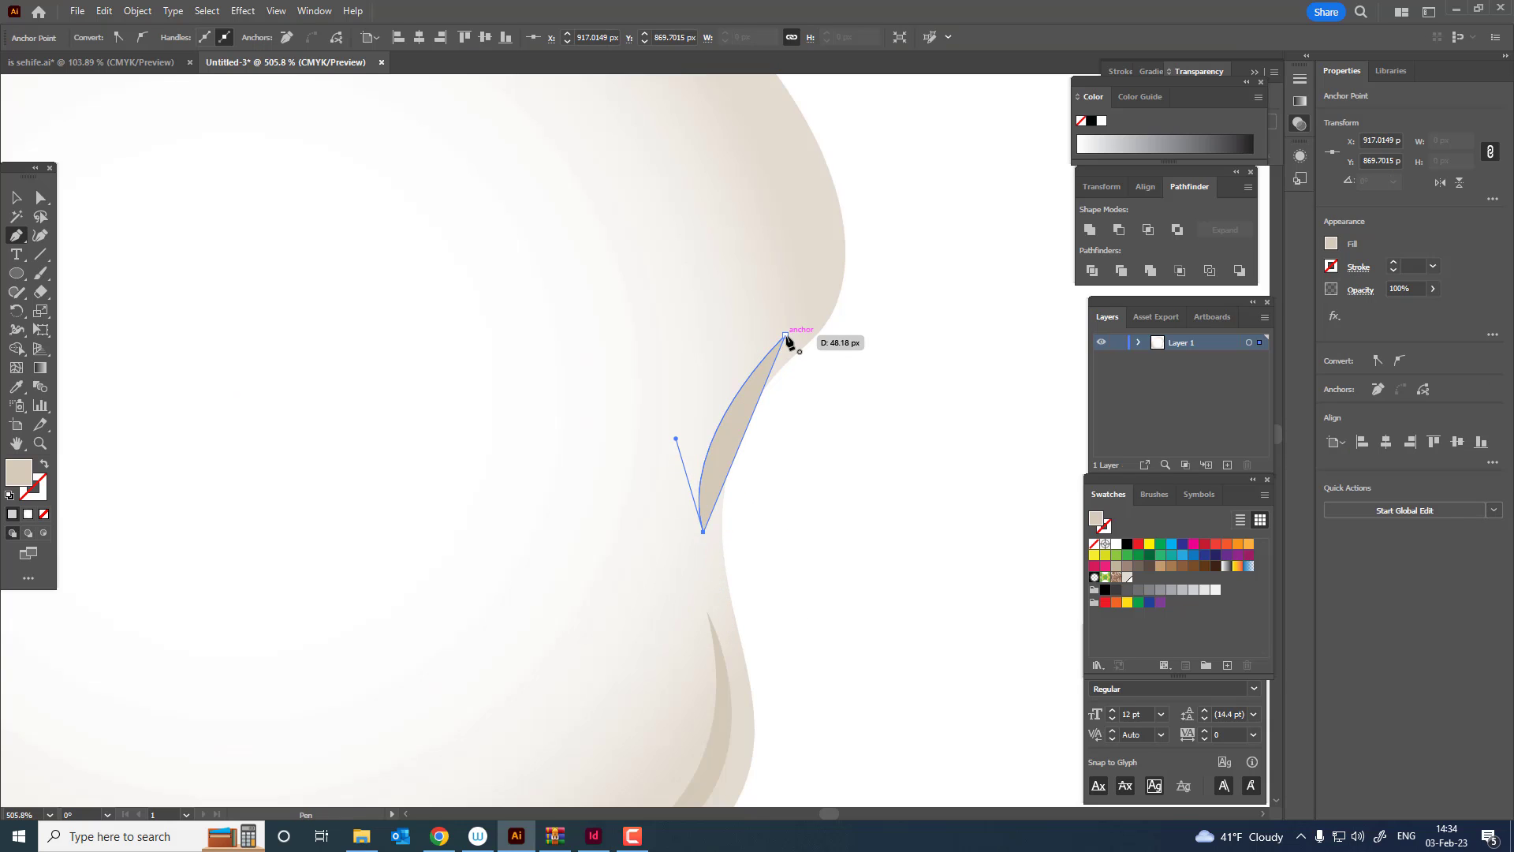
drag(787, 338, 928, 285)
Draw a small slanted oval highlight with the Pen tool near the blob's left edge and fill it white
key(z)
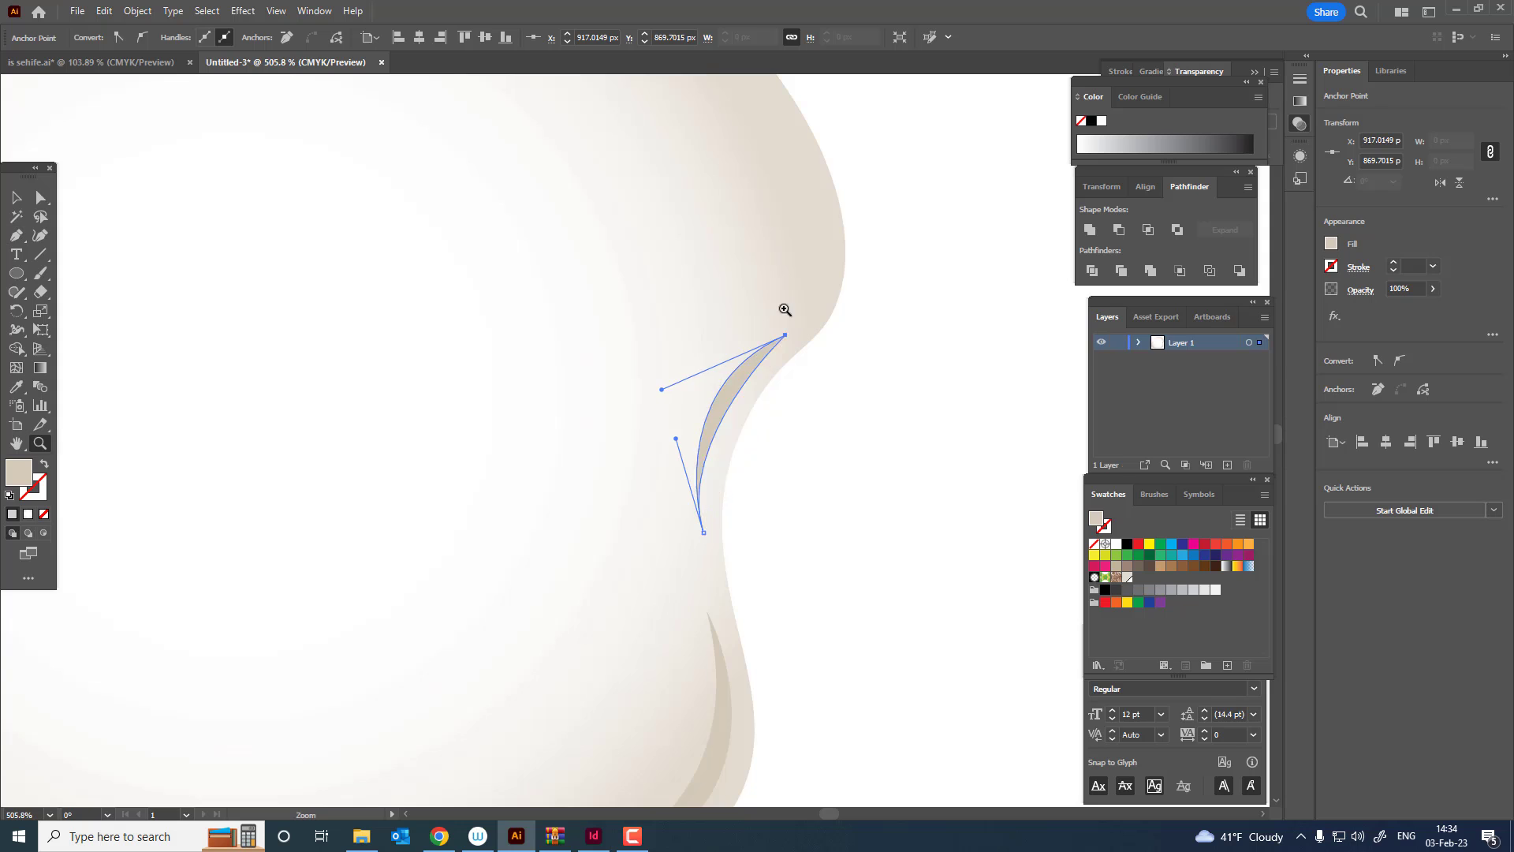
drag(735, 319, 545, 466)
drag(578, 498, 626, 590)
drag(588, 555, 628, 500)
drag(632, 508, 671, 512)
drag(575, 556, 575, 580)
drag(460, 475, 513, 483)
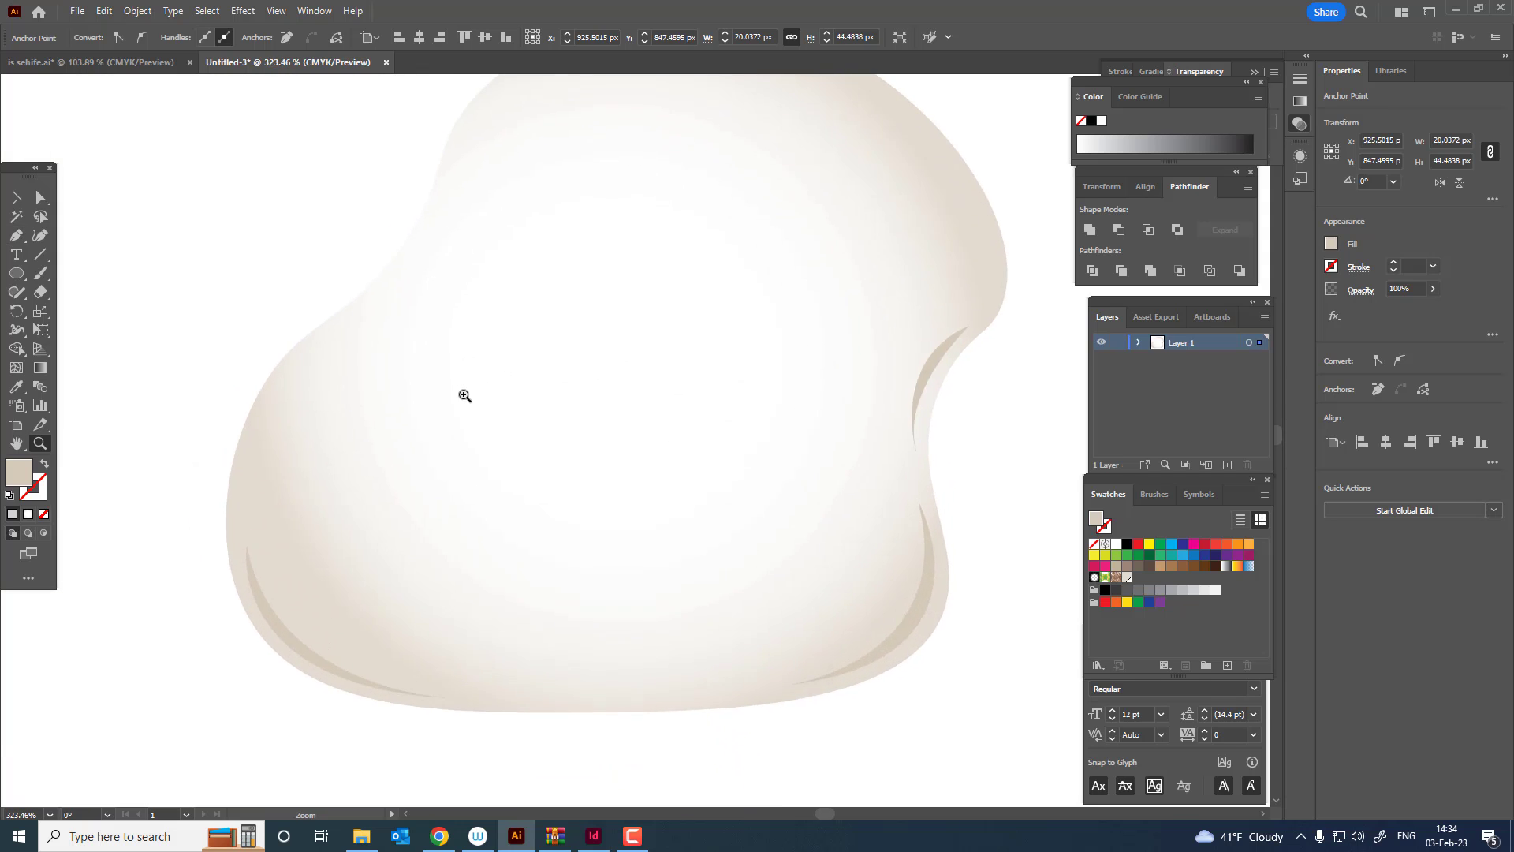
drag(463, 395, 485, 449)
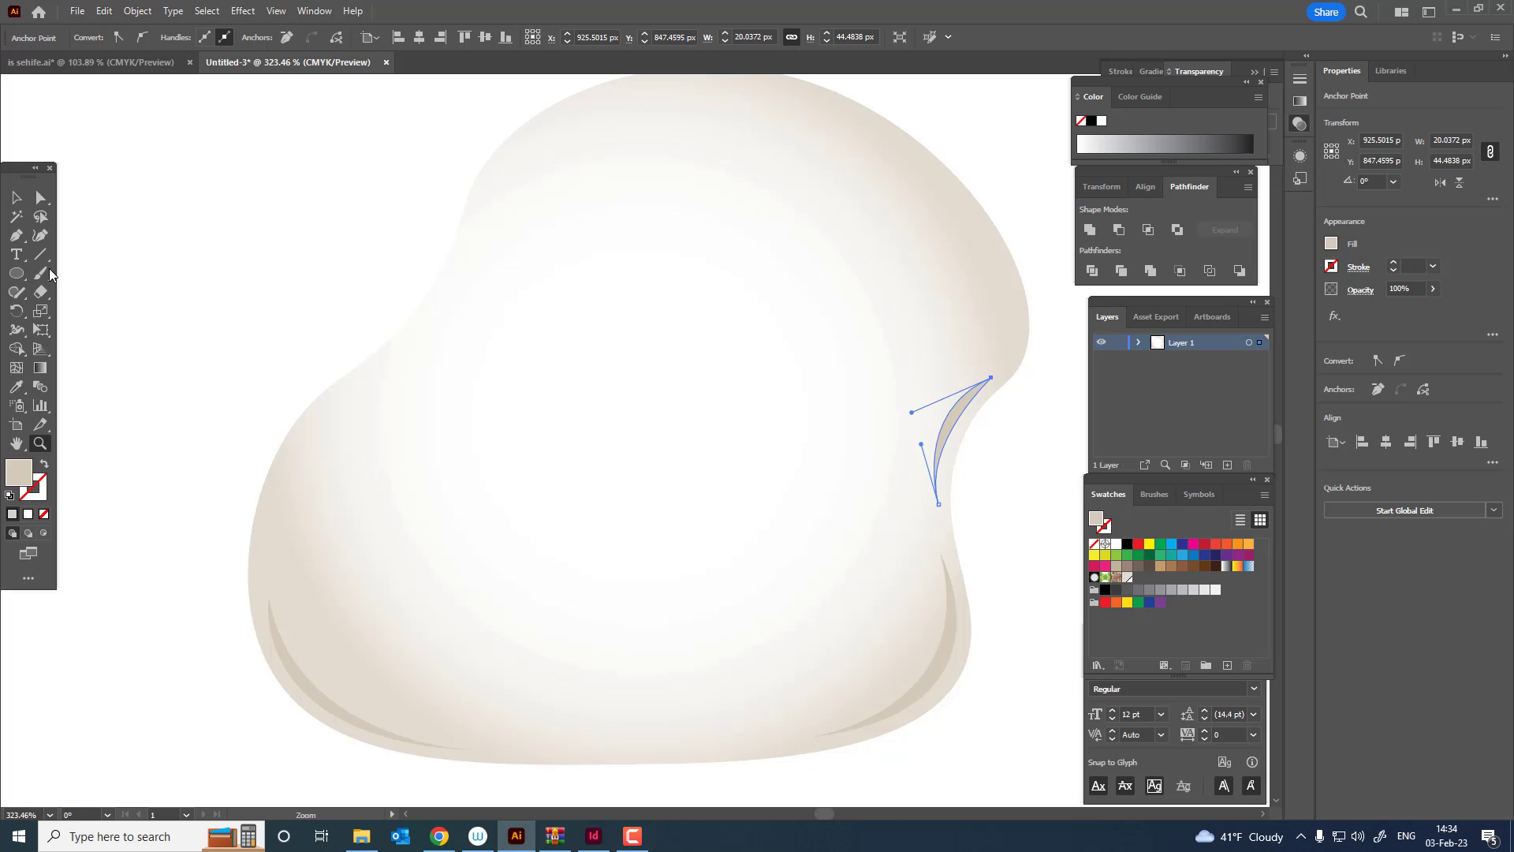
click(321, 431)
drag(292, 503, 313, 522)
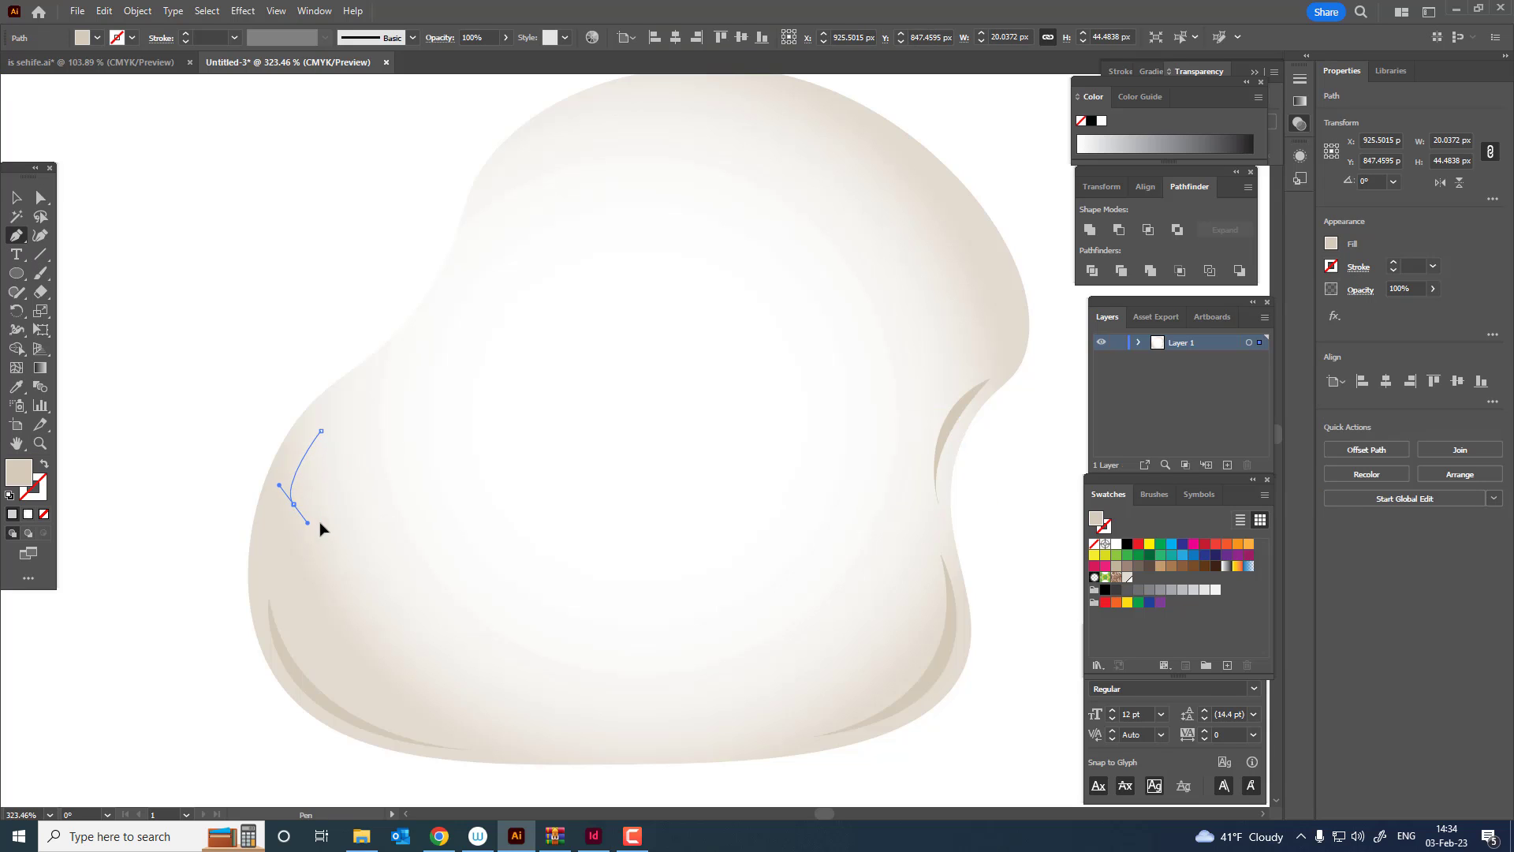
click(347, 446)
click(322, 433)
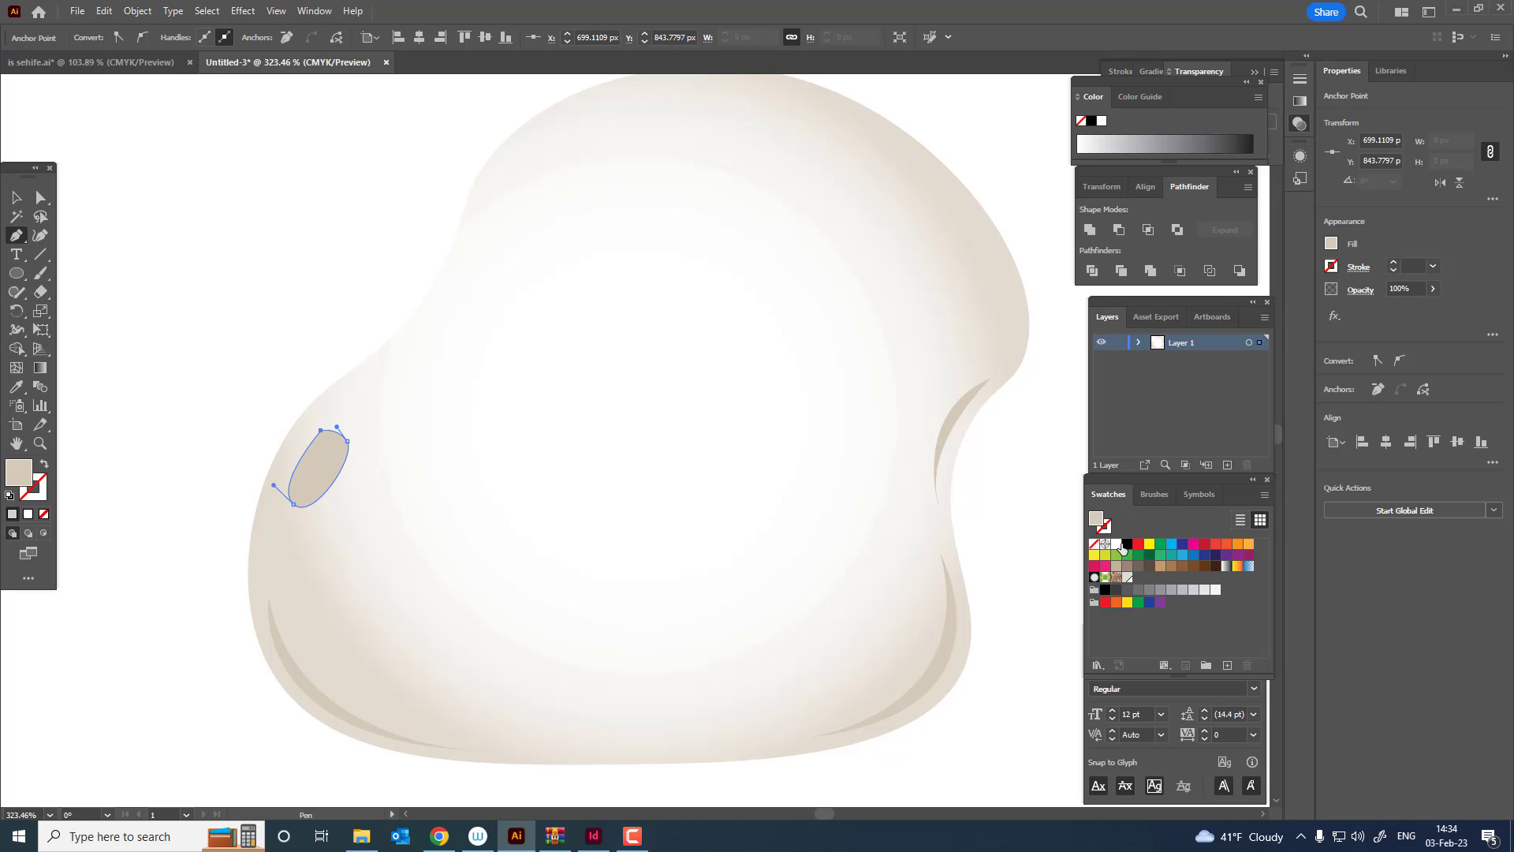
click(1117, 544)
Smooth the upper end of the white oval highlight by adjusting its anchor points with the Direct Selection tool
drag(205, 438, 265, 370)
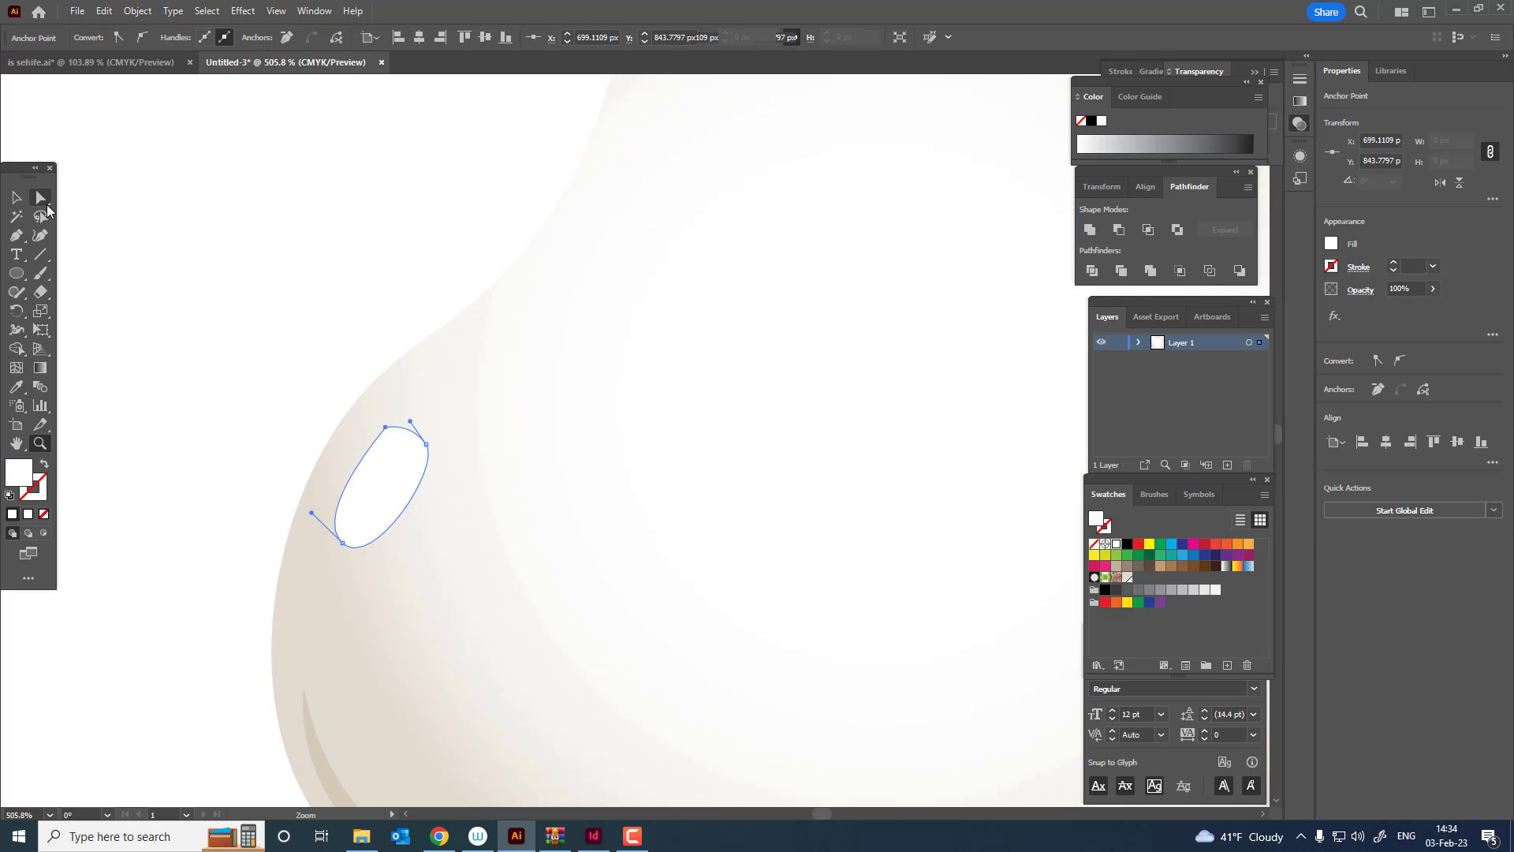
click(43, 200)
click(386, 428)
drag(392, 443, 454, 575)
Draw a smaller white highlight below the first with the Pen tool and round it off with the Curvature tool
key(z)
drag(421, 466, 272, 461)
drag(384, 567, 434, 445)
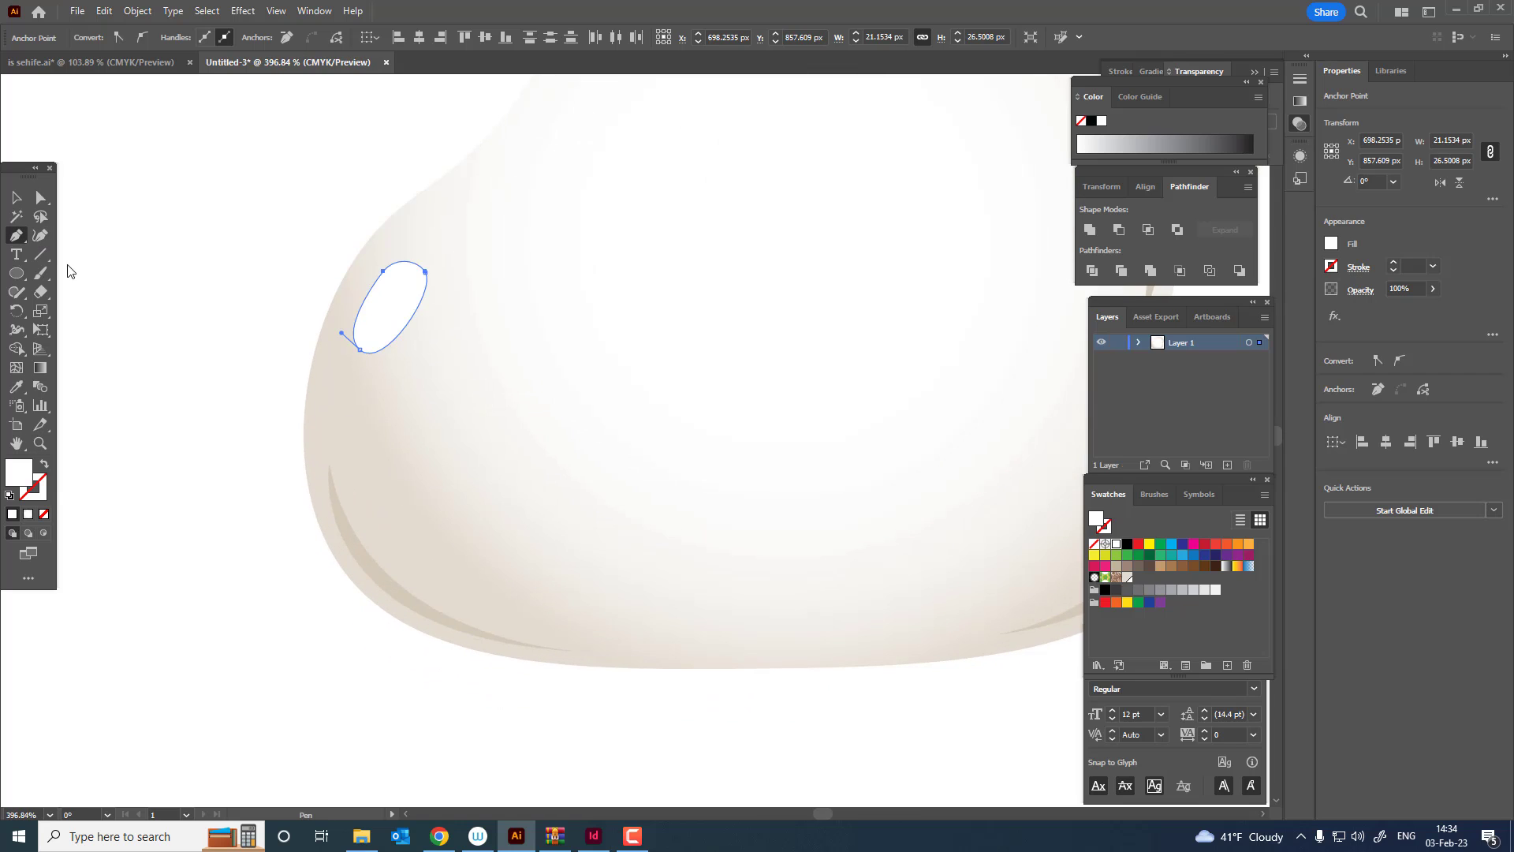
drag(382, 379, 389, 448)
drag(410, 450, 463, 465)
click(382, 379)
key(z)
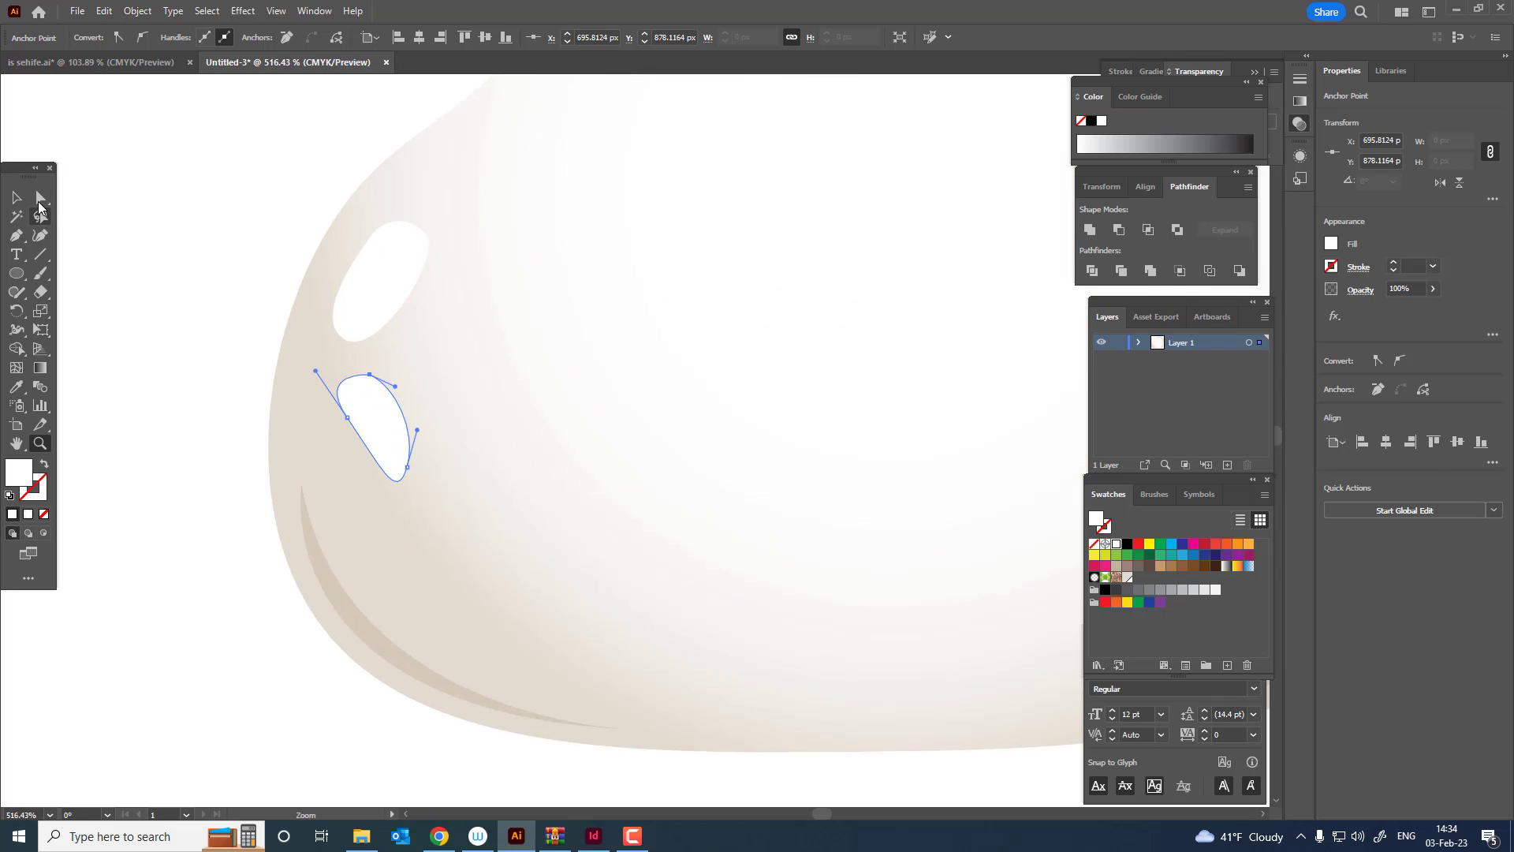
click(39, 204)
click(39, 235)
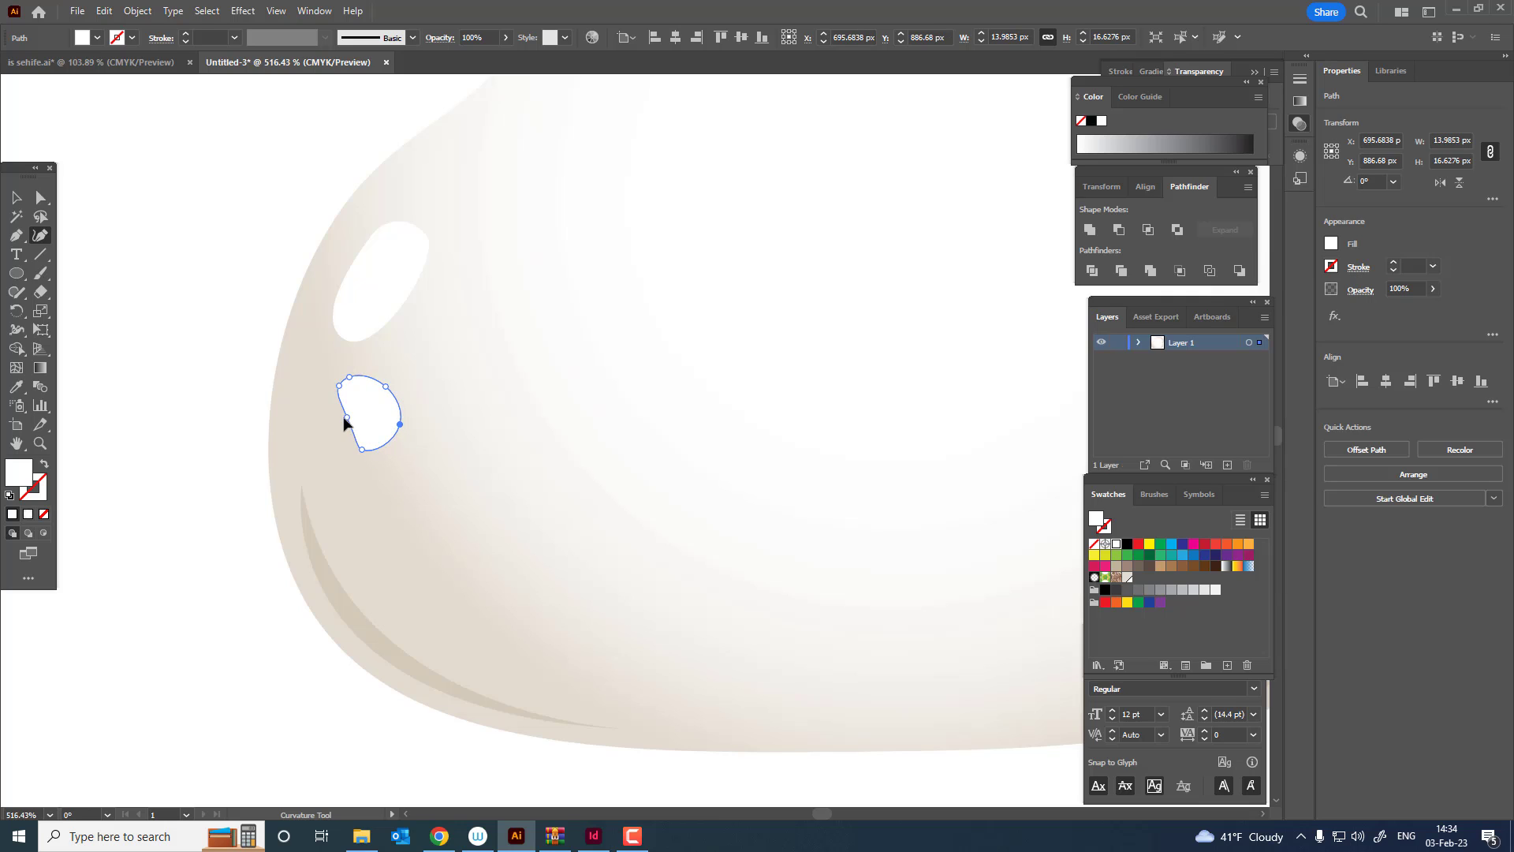
Draw a white teardrop-like highlight beside the lower-right shadow crescent and refine its outline with the Curvature tool
key(z)
drag(413, 444, 187, 361)
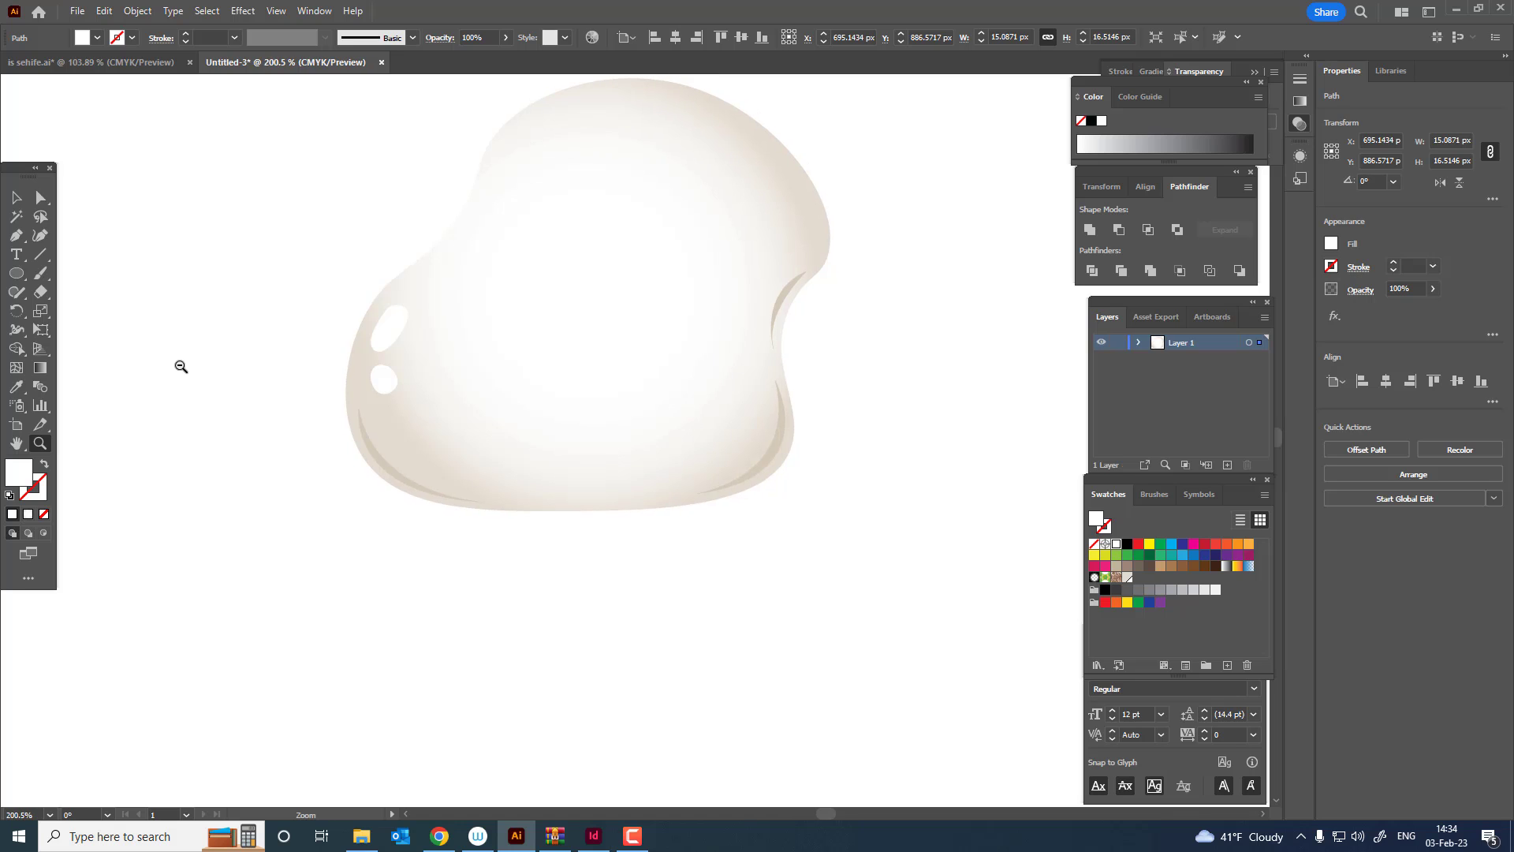
drag(486, 397, 413, 447)
drag(471, 513, 544, 517)
drag(518, 511, 408, 577)
drag(552, 574, 643, 530)
drag(598, 611, 522, 608)
click(567, 588)
click(48, 231)
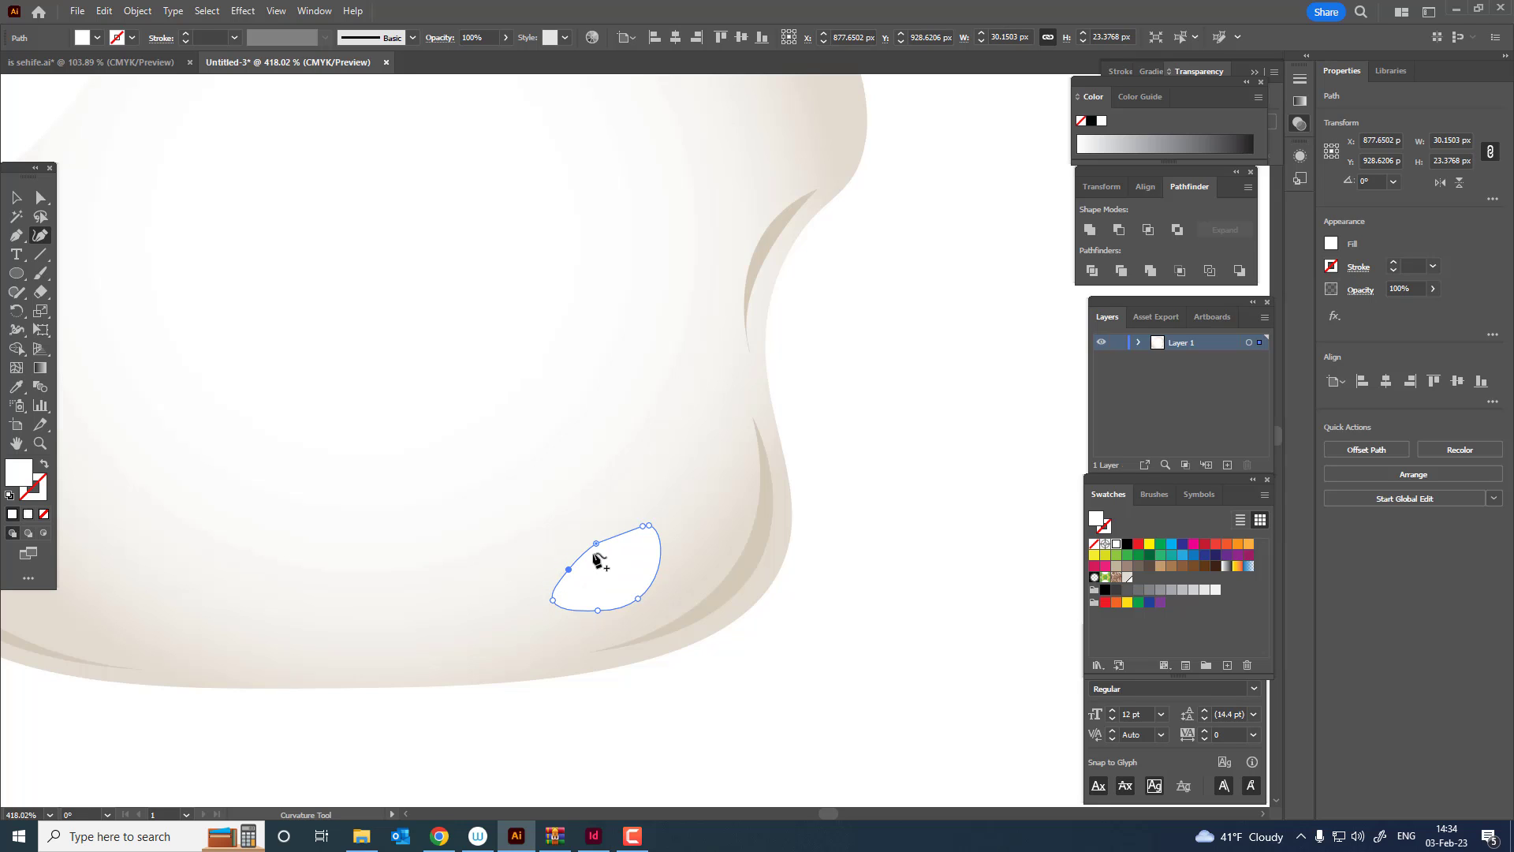
key(ctrl+z)
Draw a small white oval highlight with the Pen tool just above the lower-right teardrop-like highlight
key(z)
drag(657, 546, 702, 622)
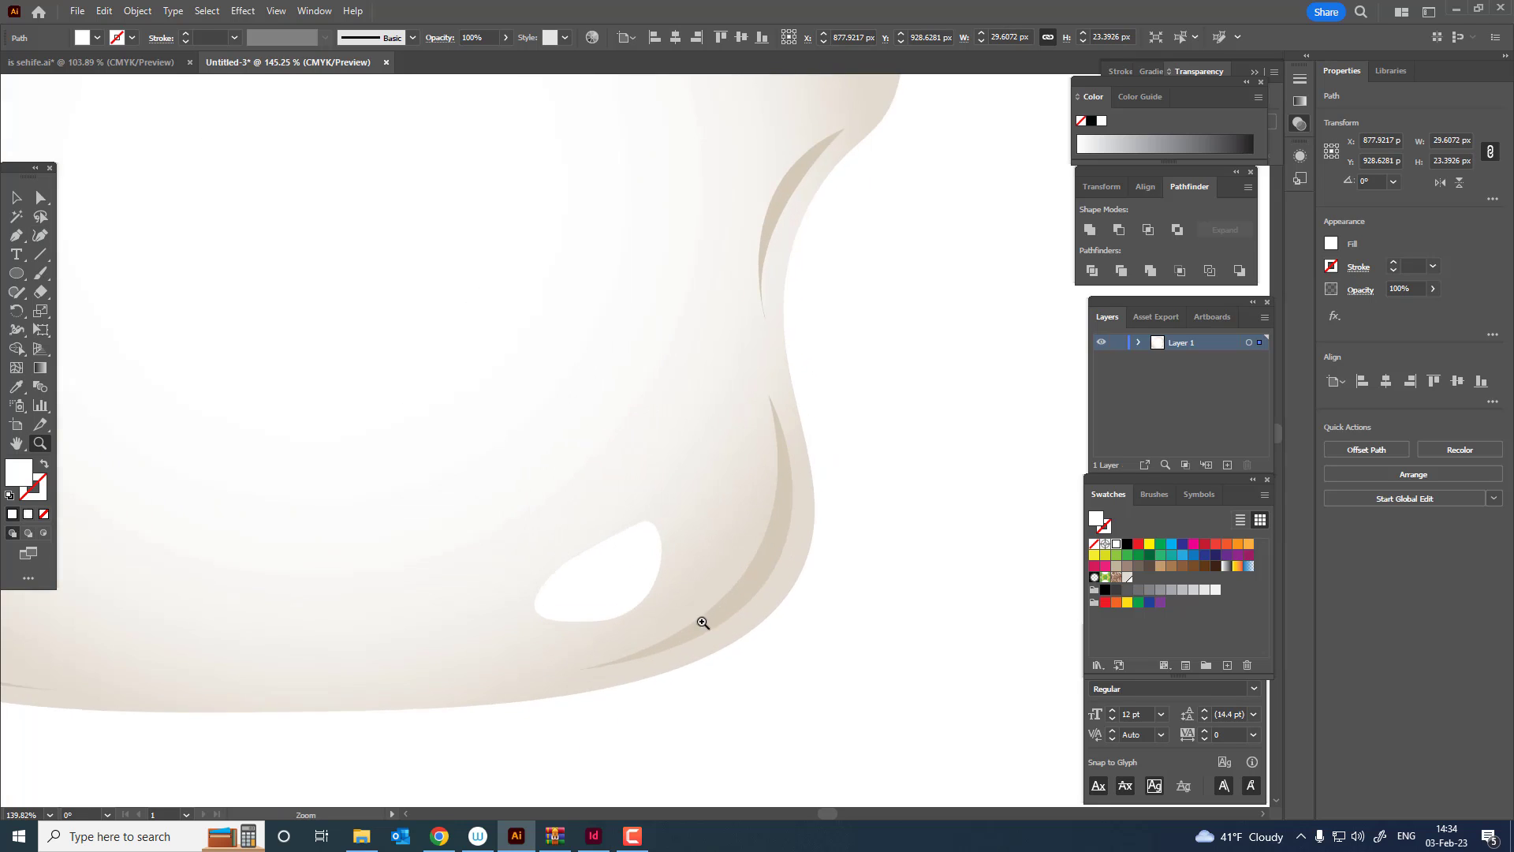
drag(678, 465, 620, 463)
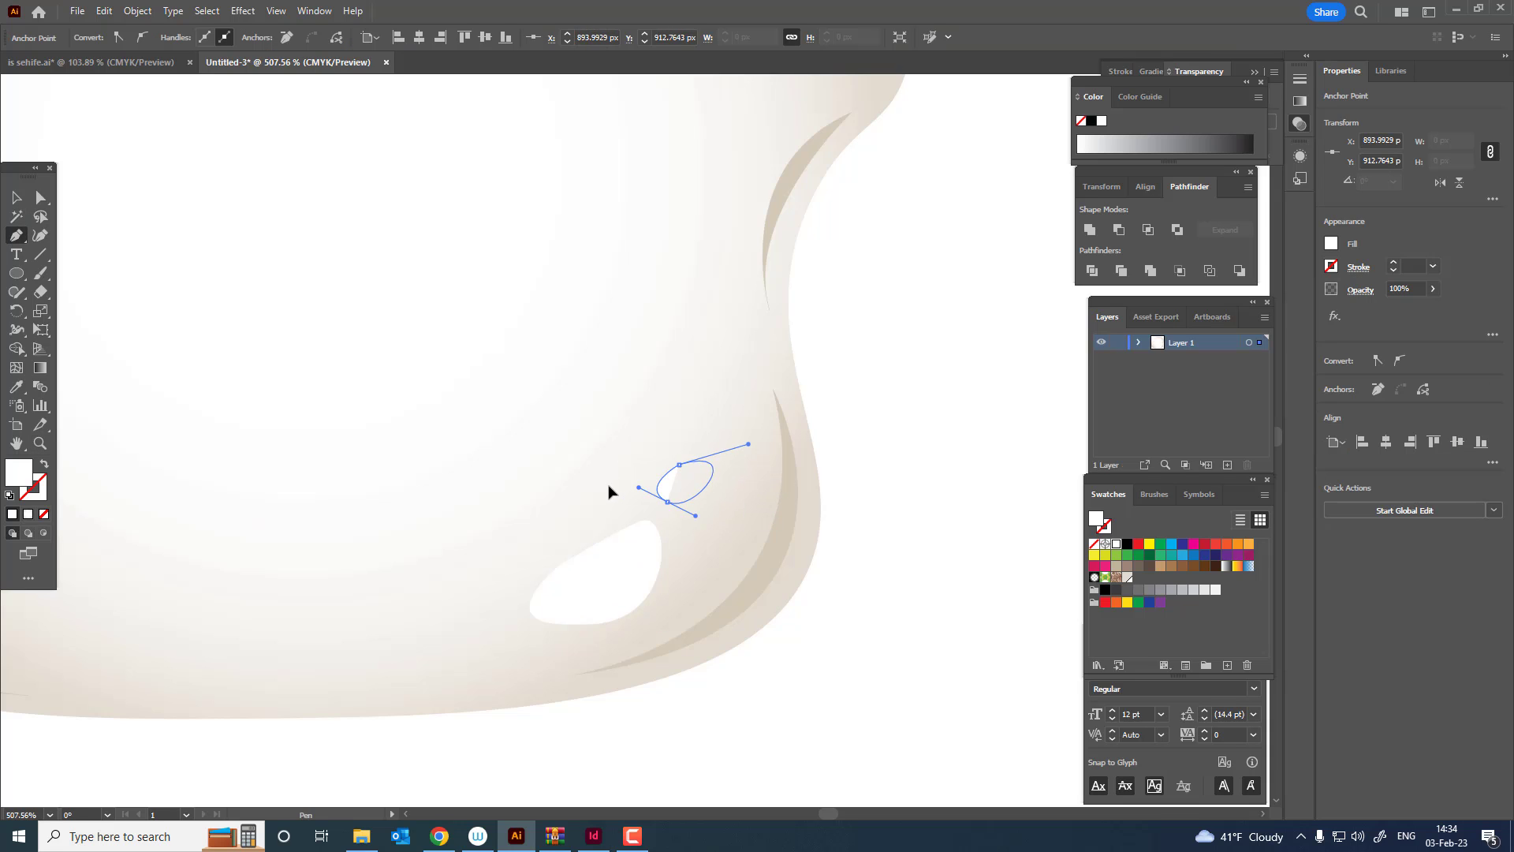
Draw an elongated white highlight about 52 × 17 px along the blob's upper edge with the Pen tool
key(z)
drag(713, 464, 586, 581)
drag(562, 235, 143, 275)
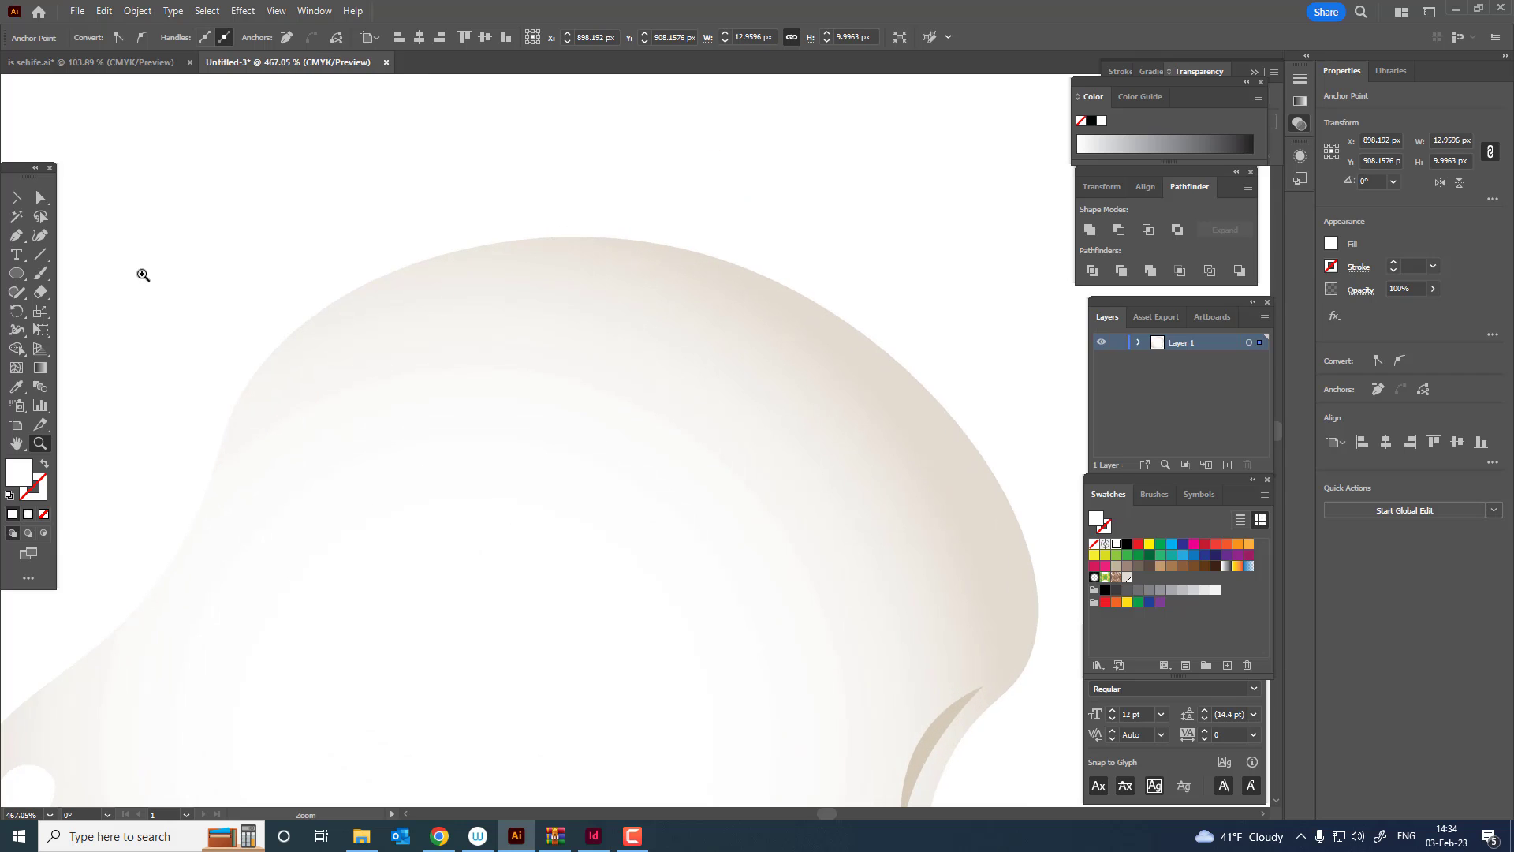
click(660, 262)
drag(541, 261, 539, 285)
drag(676, 279, 782, 350)
key(ctrl+z)
drag(660, 262, 565, 252)
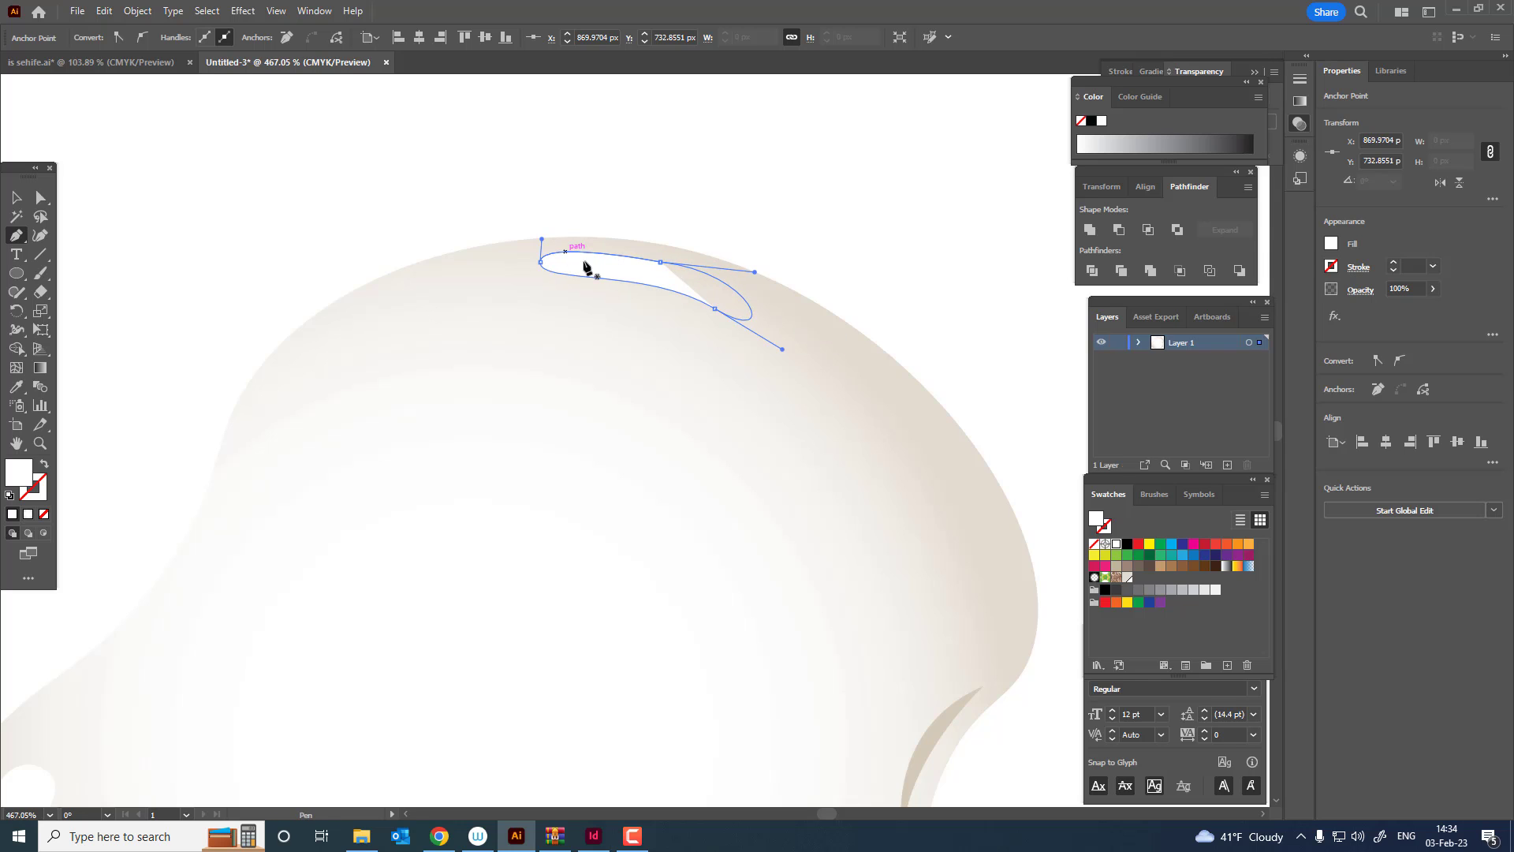
Reshape the upper-edge highlight with the Curvature tool into a thin, pointed crescent about 56 × 14 px that follows the blob's edge
key(z)
drag(781, 311, 883, 313)
click(43, 238)
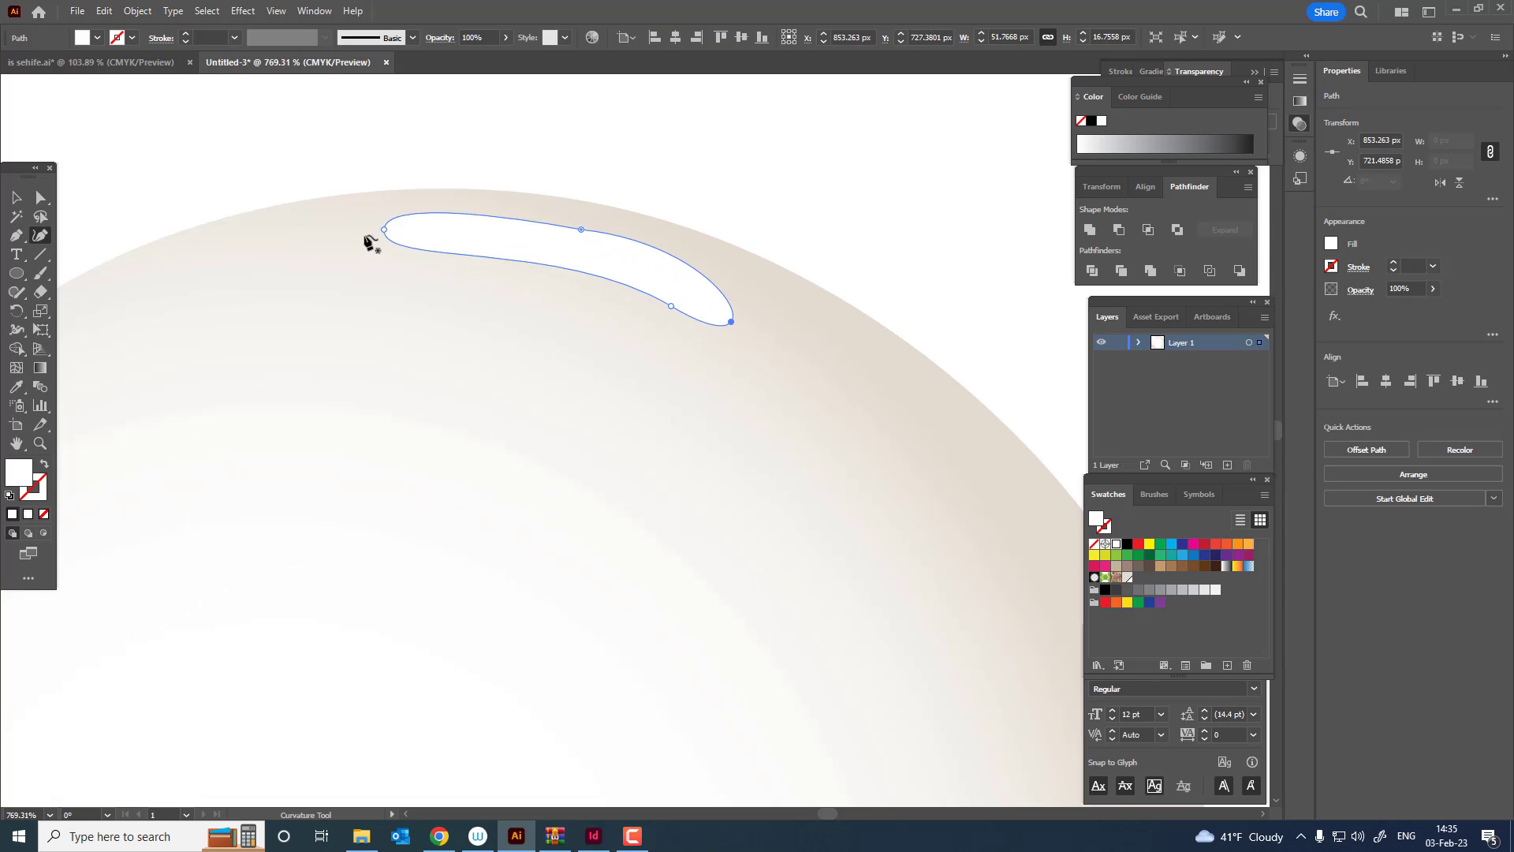
drag(384, 230, 384, 245)
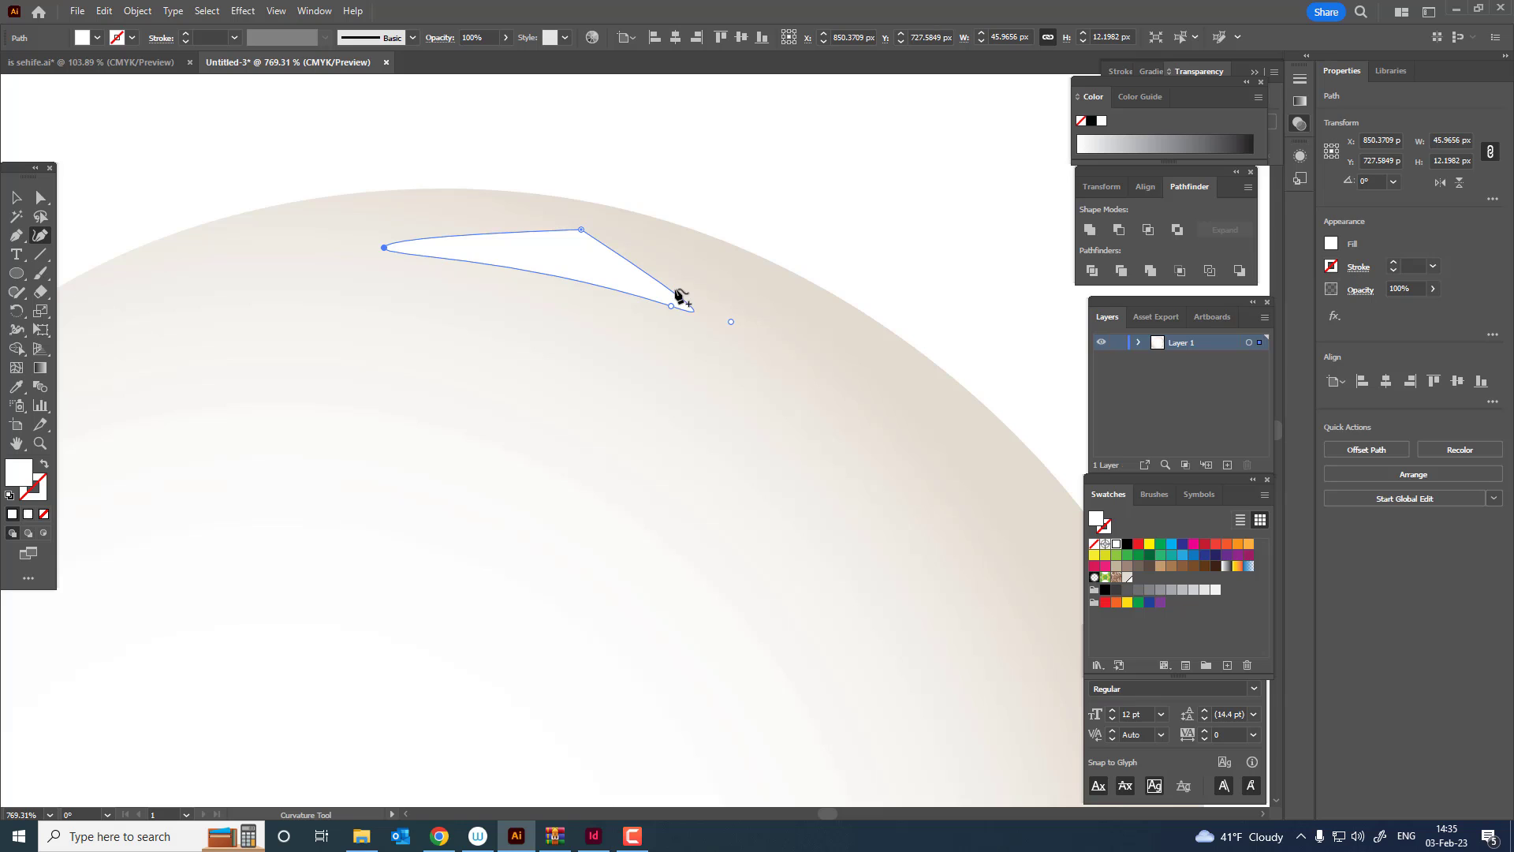
click(695, 310)
drag(694, 312, 709, 283)
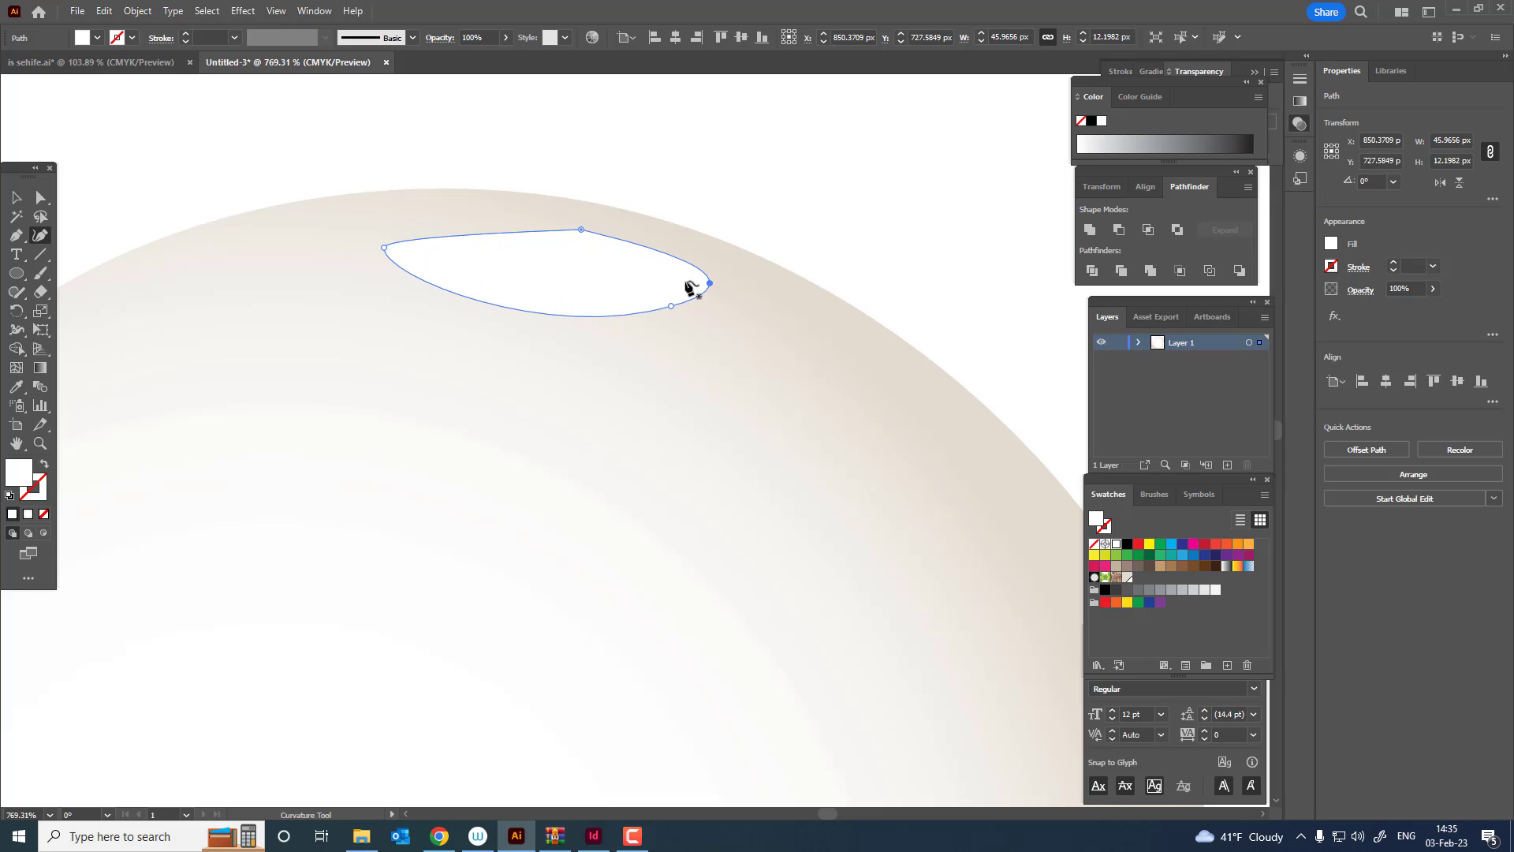
drag(505, 235, 447, 219)
drag(590, 235, 697, 259)
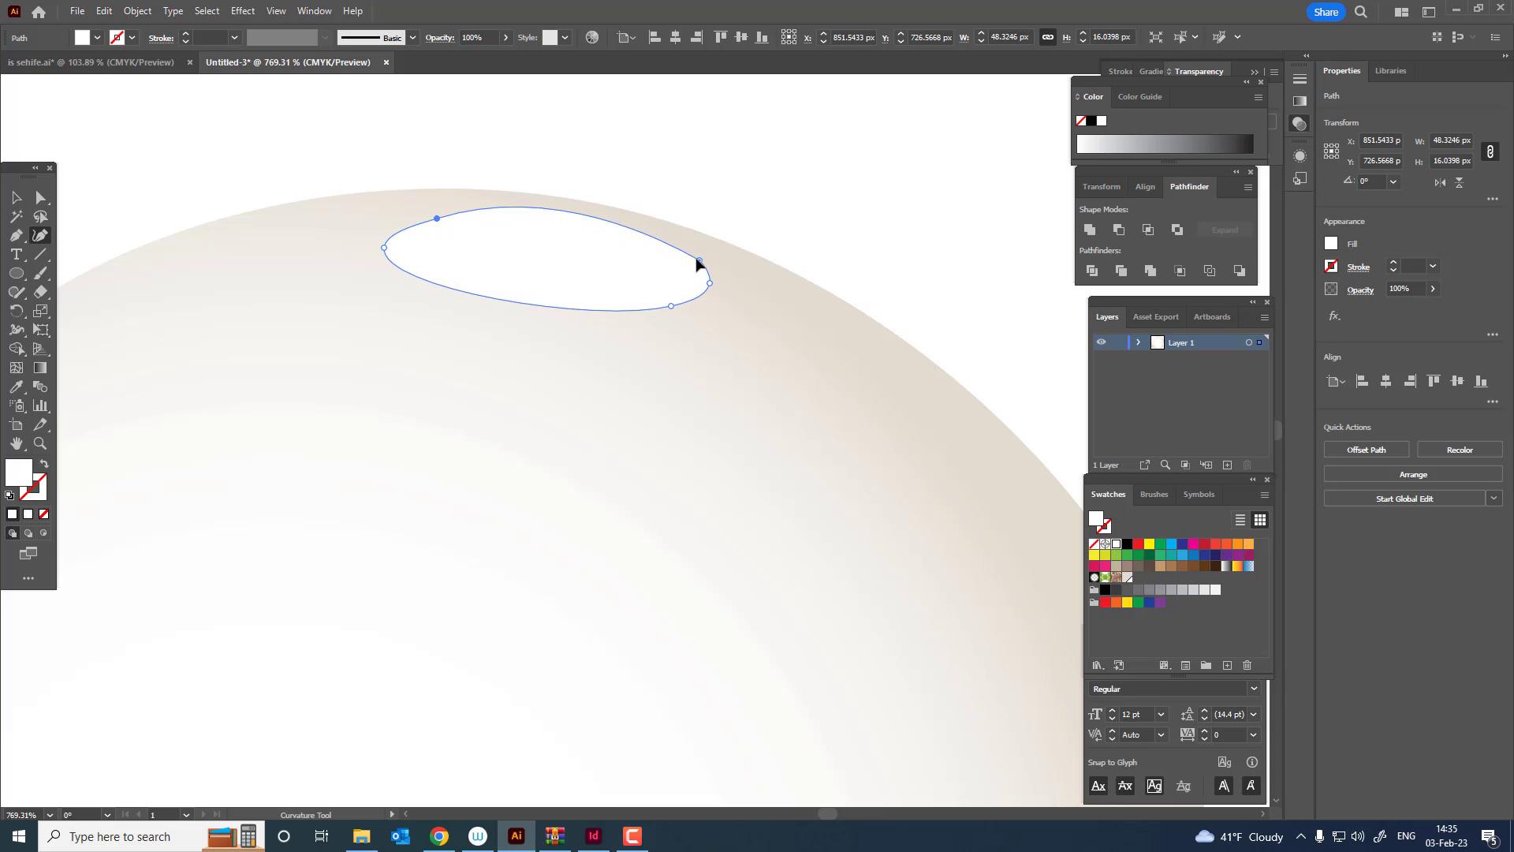
mouse_move(438, 220)
mouse_down()
mouse_move(406, 234)
mouse_move(427, 238)
mouse_up()
drag(670, 310, 763, 327)
drag(690, 260, 170, 326)
key(z)
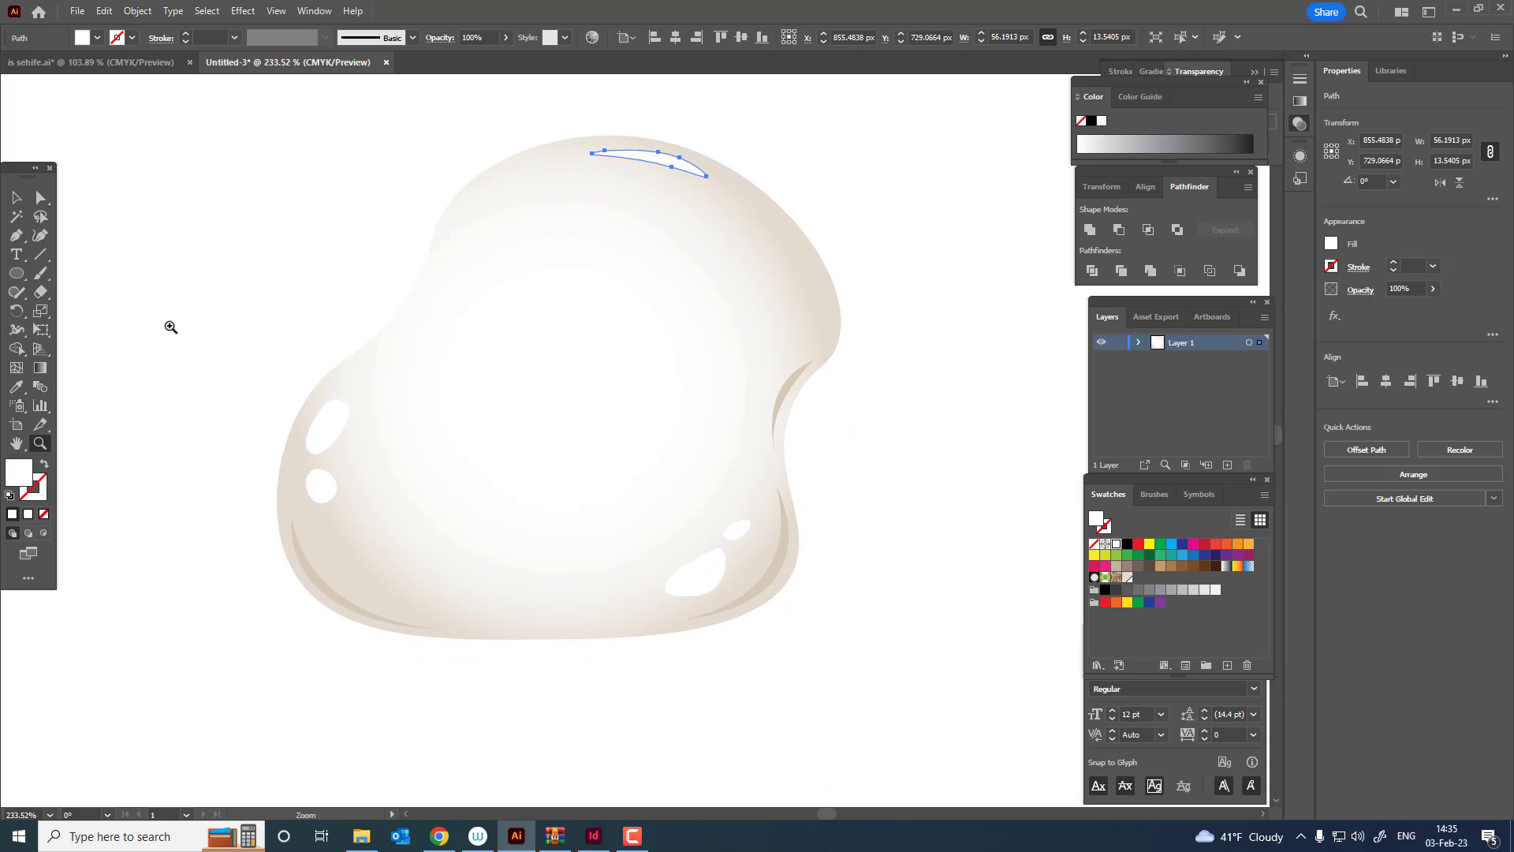
Draw a circle about 79 px in diameter in the middle of the blob with the Ellipse tool and fill it with a light orange swatch
click(16, 278)
mouse_move(460, 334)
mouse_down()
mouse_move(649, 423)
mouse_move(636, 379)
mouse_move(603, 353)
mouse_move(629, 371)
mouse_up()
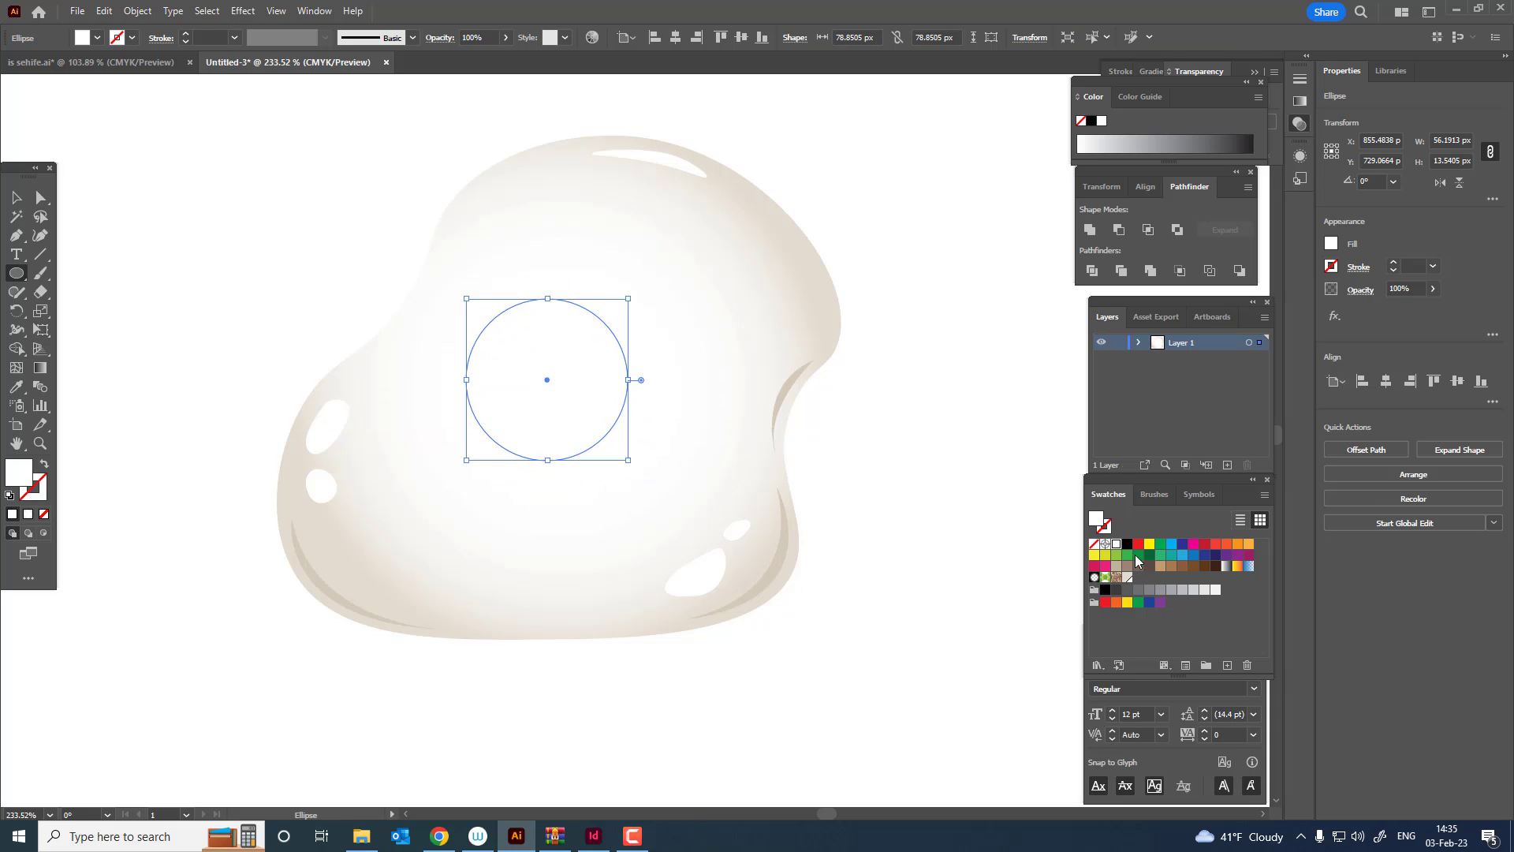
click(1248, 545)
key(z)
drag(980, 497, 764, 484)
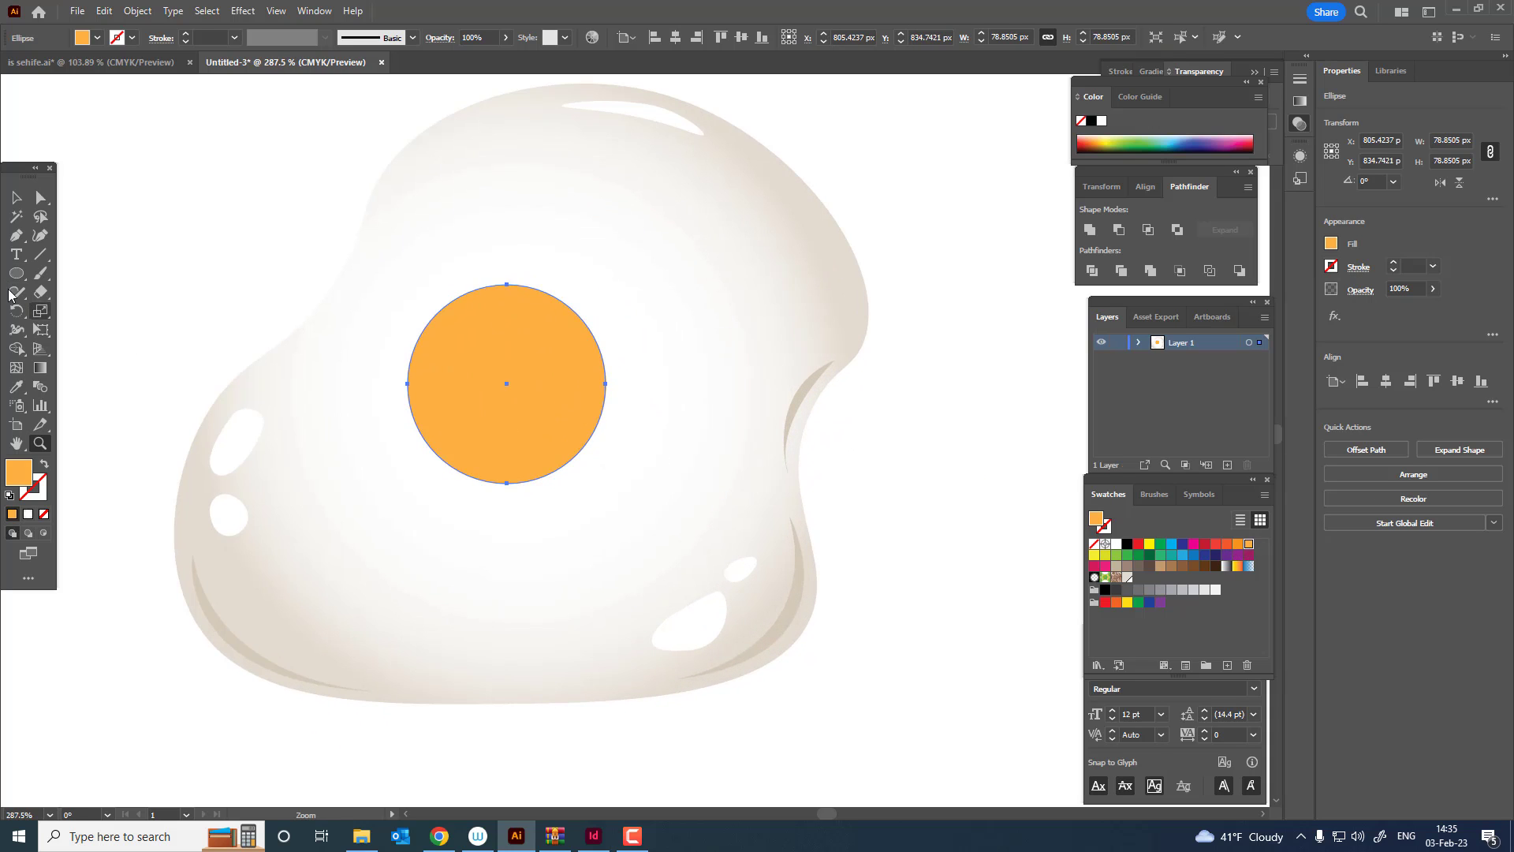
Change the circle's fill to golden yellow and save that colour as a new swatch
double_click(16, 474)
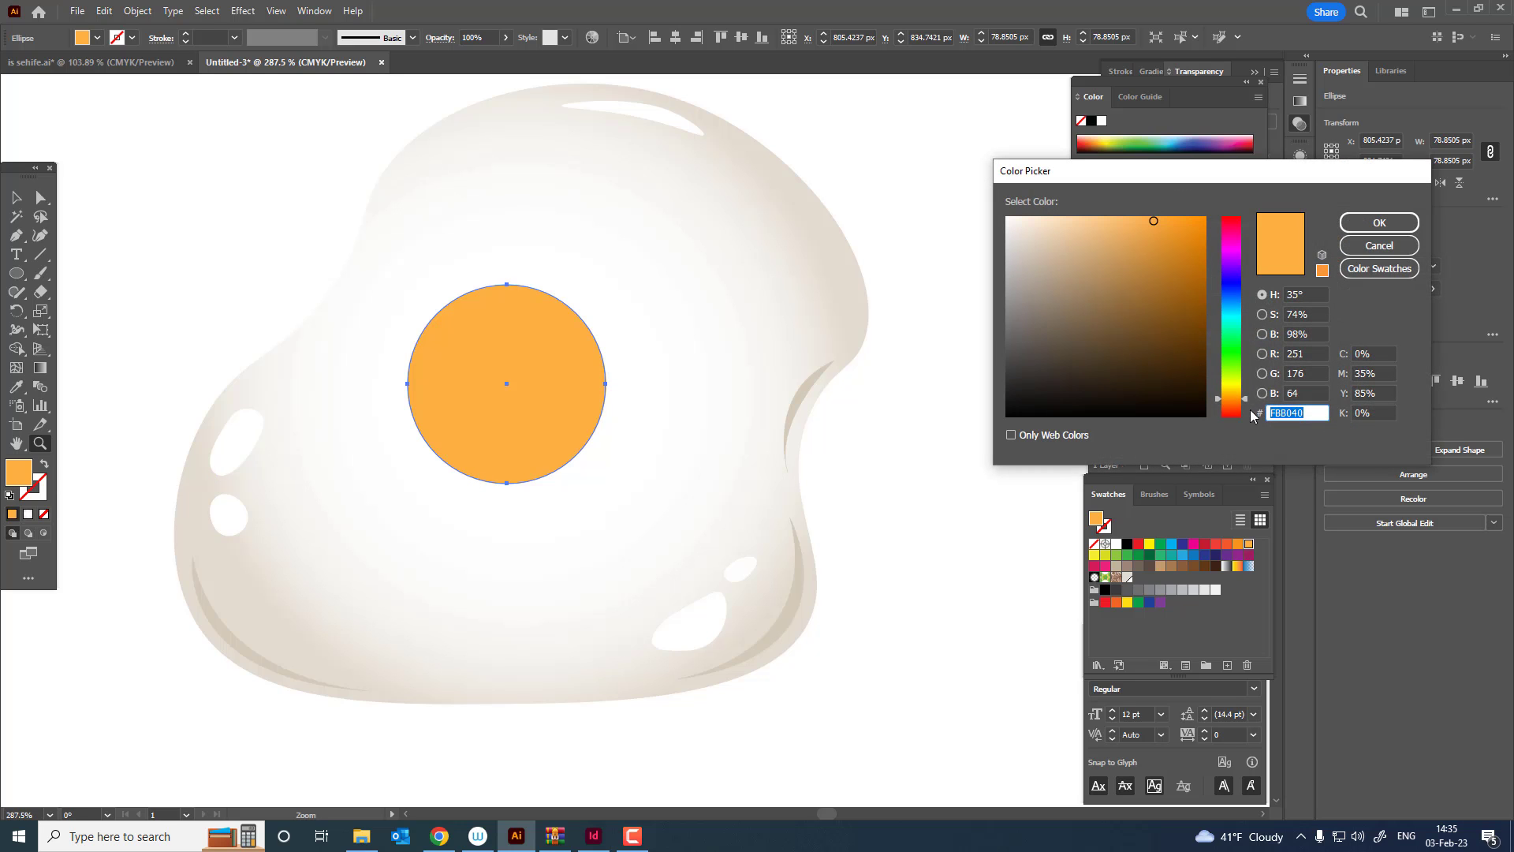
drag(1232, 392, 1231, 389)
click(1398, 224)
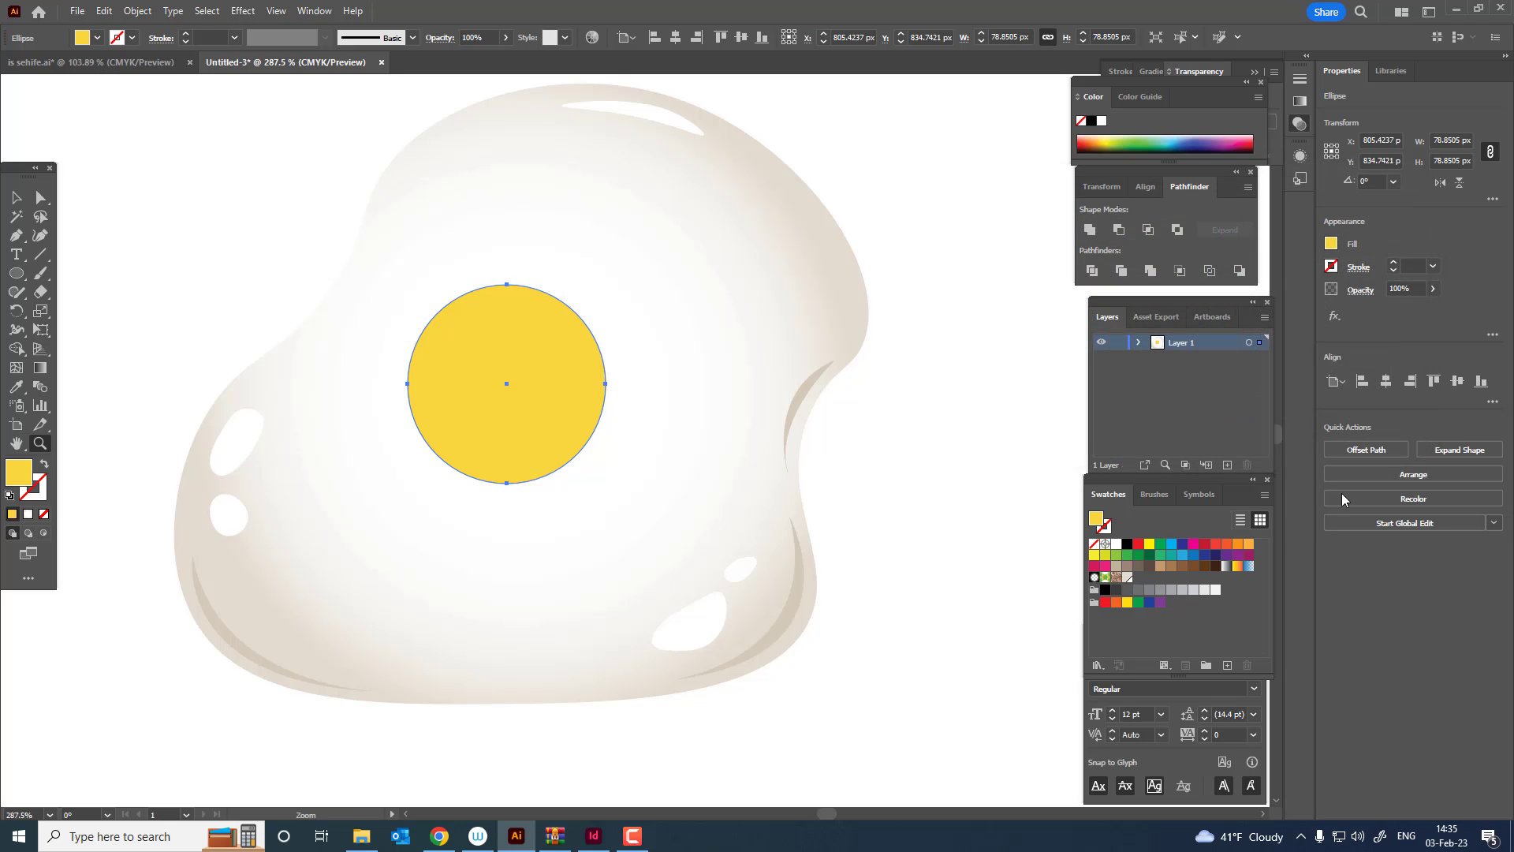
click(1232, 665)
click(748, 525)
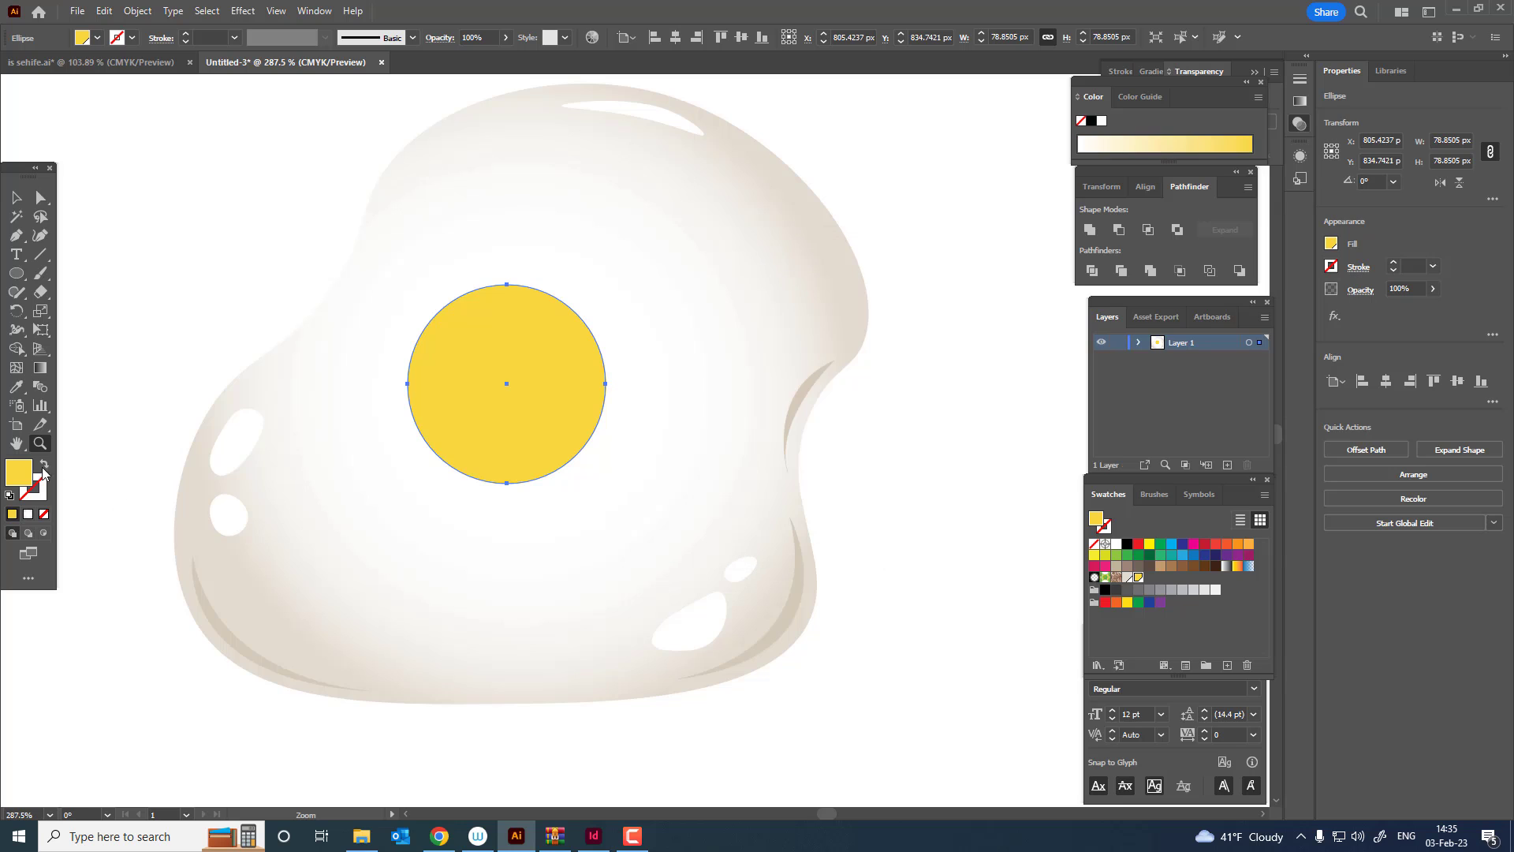
Change the circle's fill to the vivid orange FF7900 and save it as a new swatch
double_click(19, 473)
drag(1234, 392, 1234, 402)
drag(1177, 229, 1209, 235)
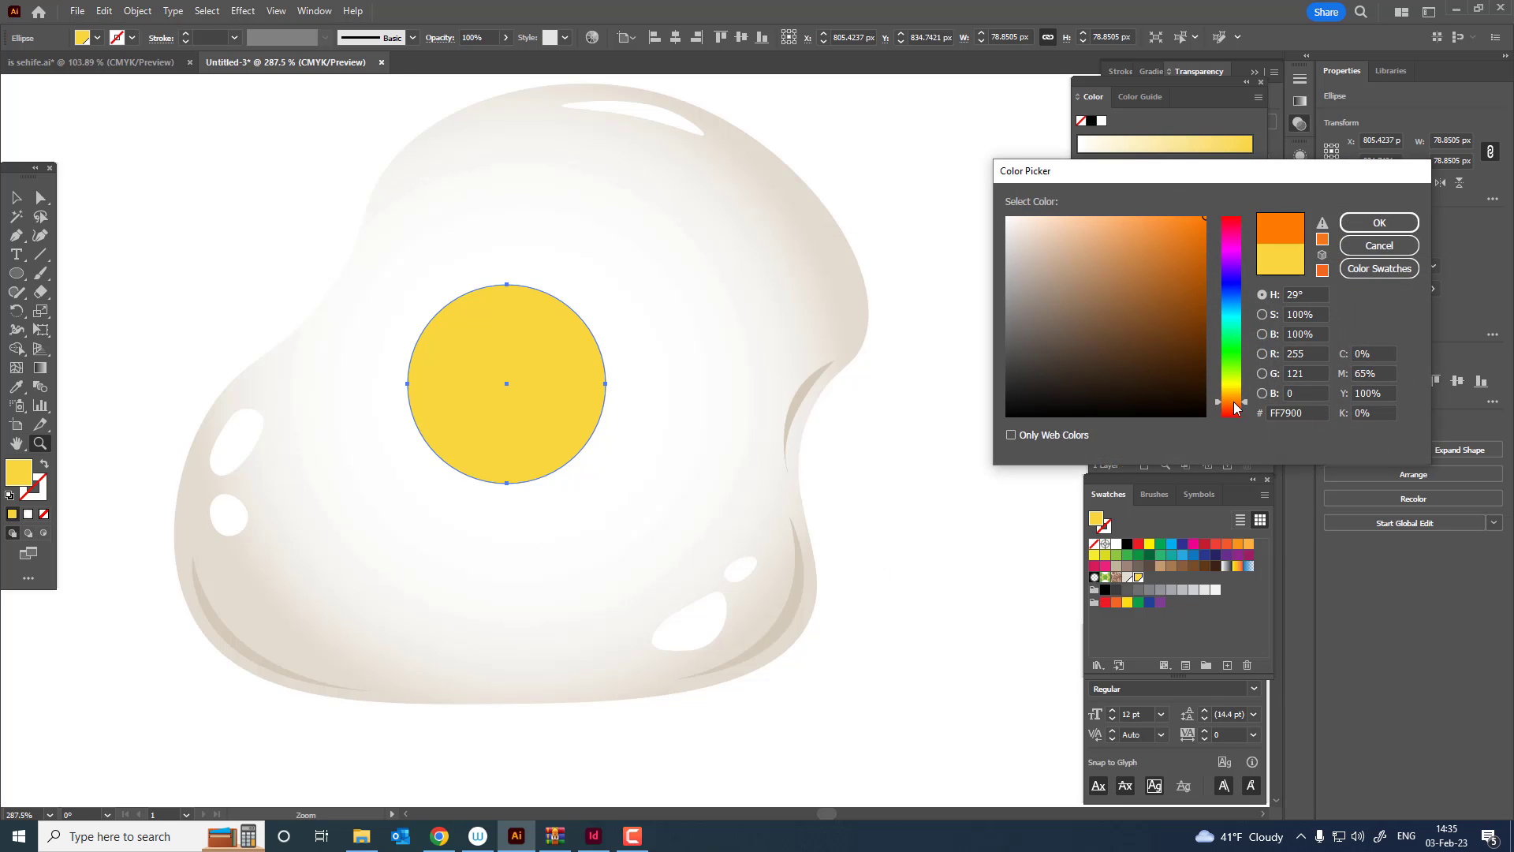
key(Return)
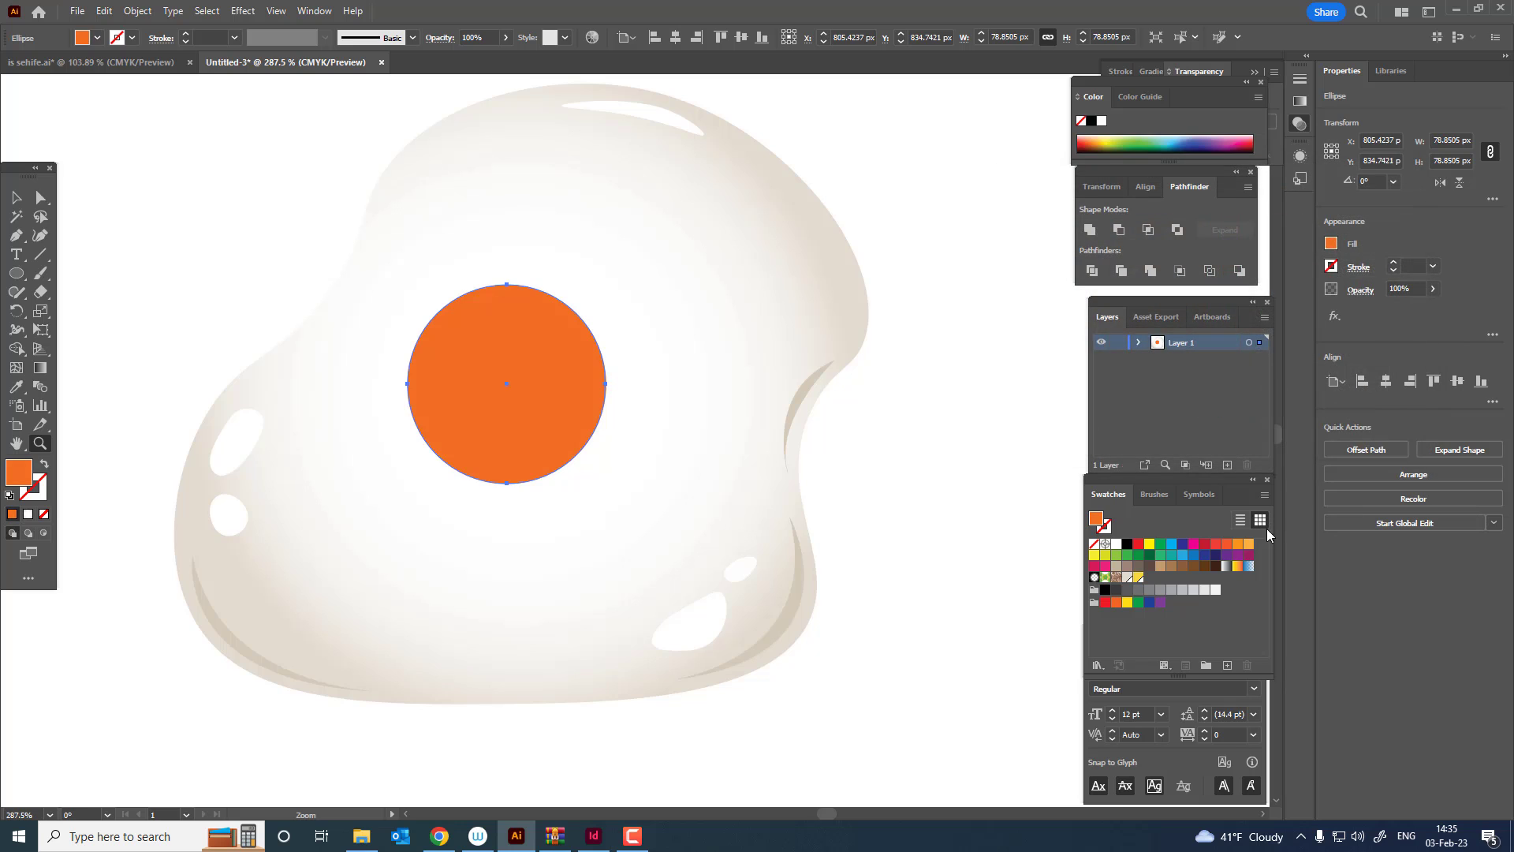
click(1227, 667)
click(756, 525)
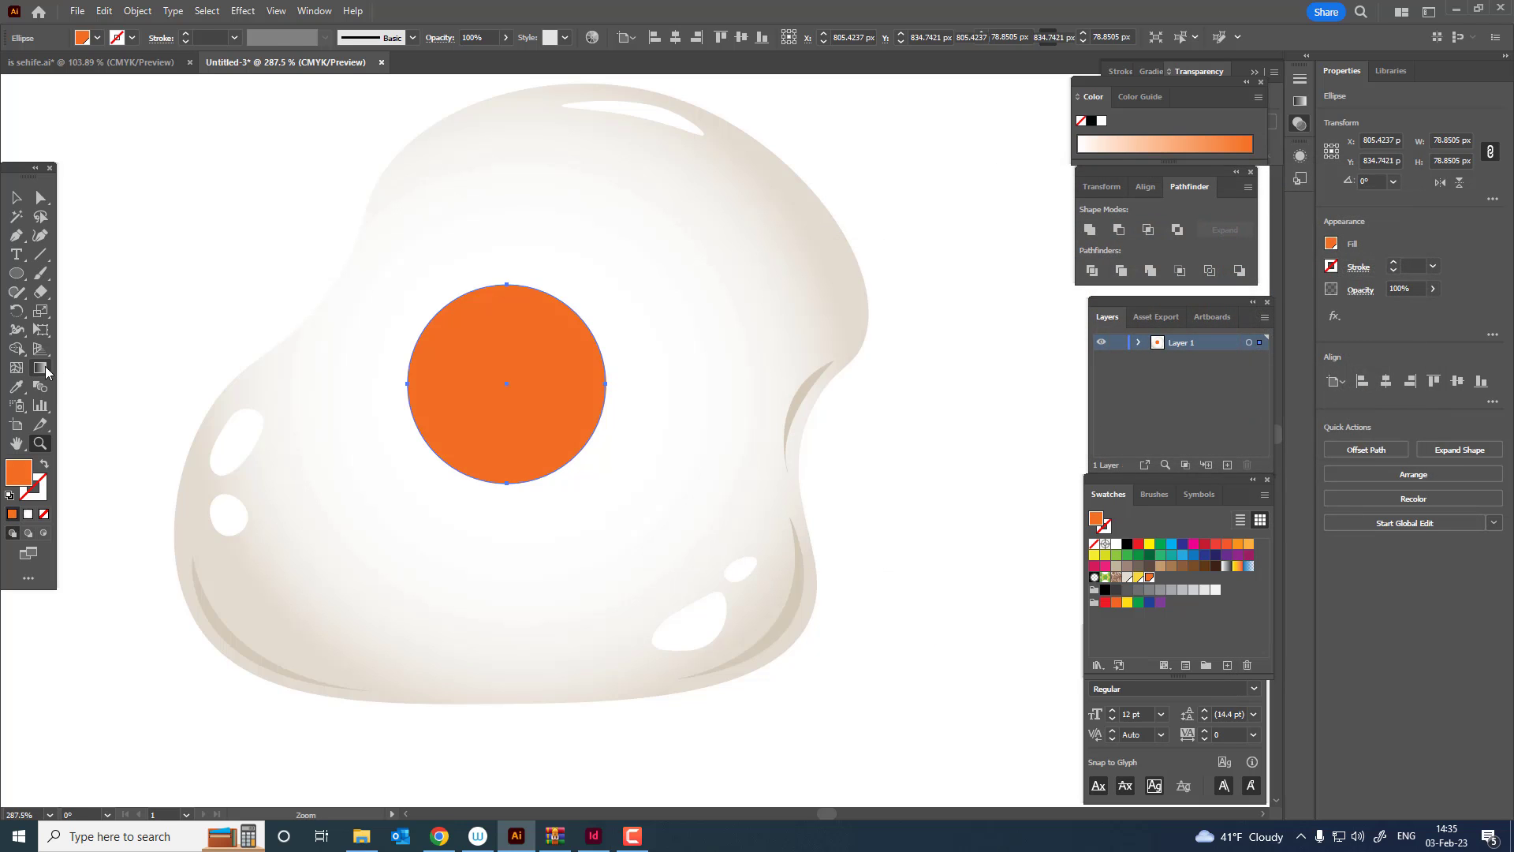
Apply a radial gradient to the circle and move its origin to the circle's left side
click(46, 372)
click(436, 385)
mouse_move(488, 382)
mouse_down()
mouse_move(541, 368)
mouse_move(565, 471)
mouse_move(392, 439)
mouse_move(425, 392)
mouse_up()
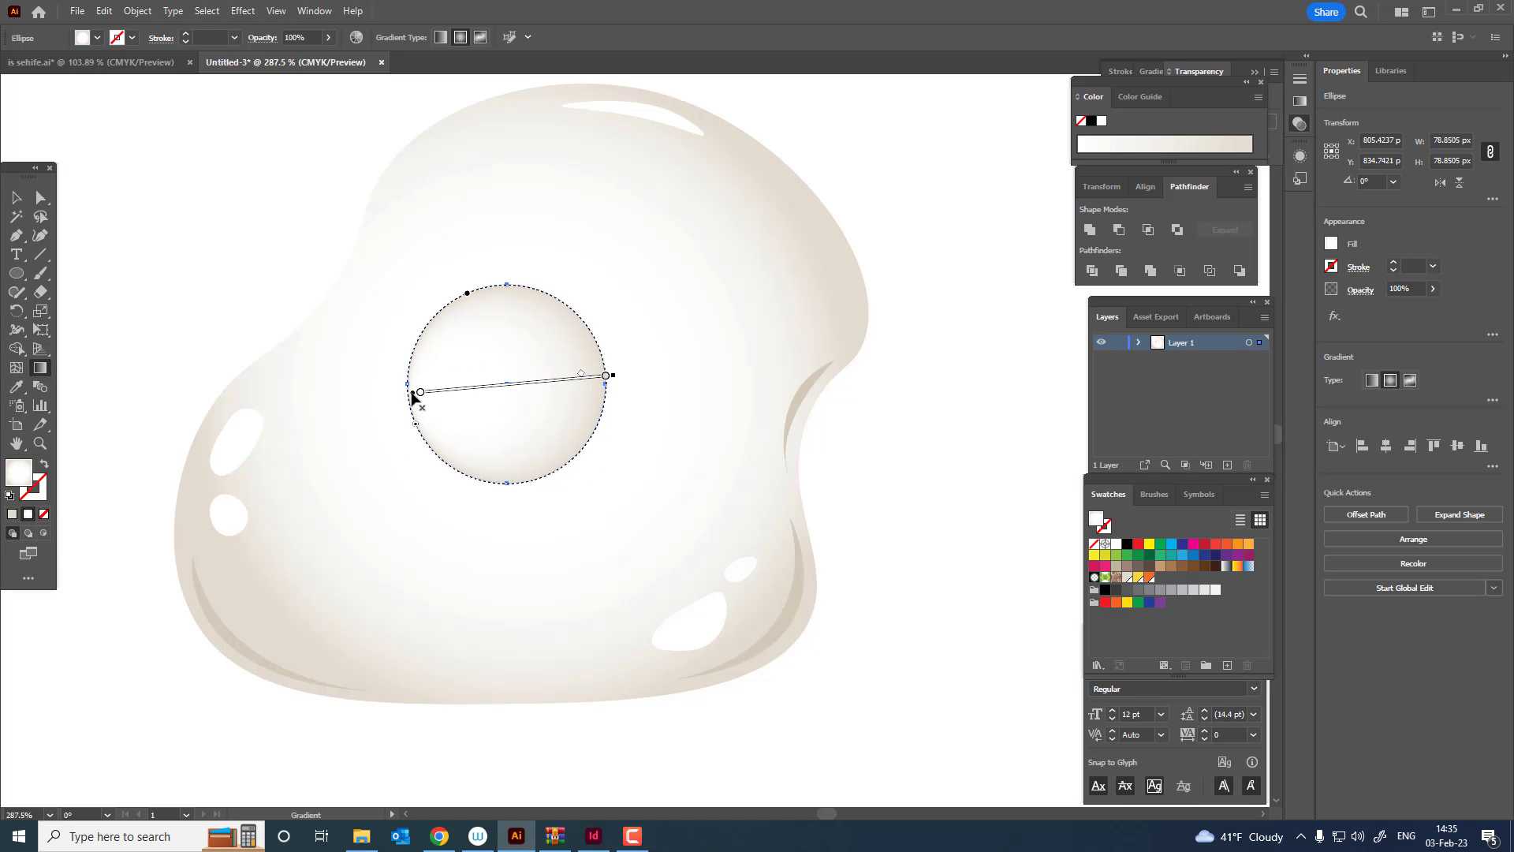
Colour the circle's inner gradient stop with the saved yellow and the outer stop with the saved orange, and shift the midpoint inward
double_click(419, 392)
click(341, 464)
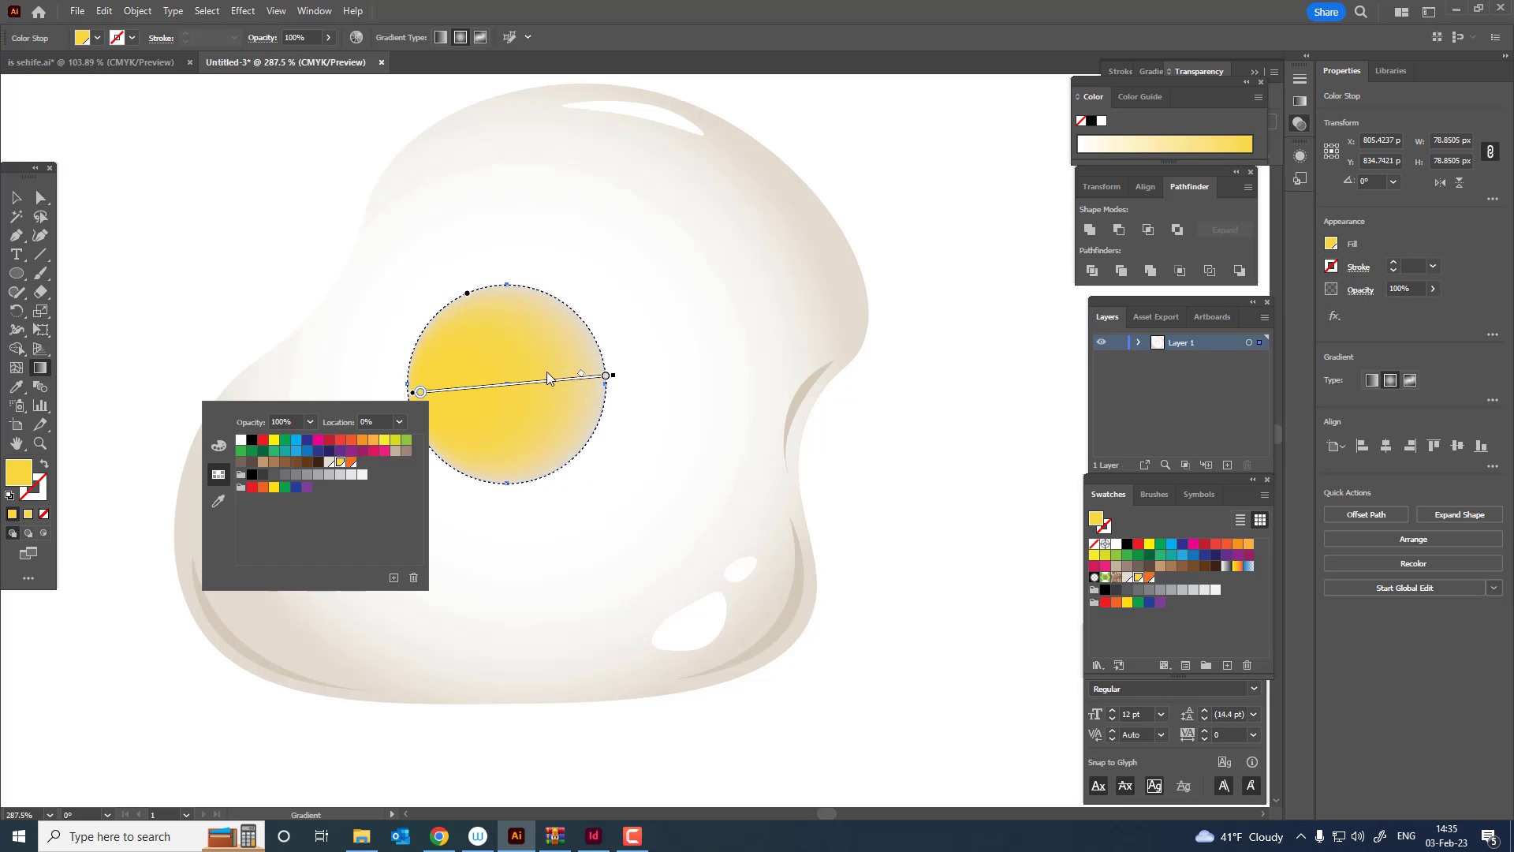
double_click(605, 375)
click(535, 449)
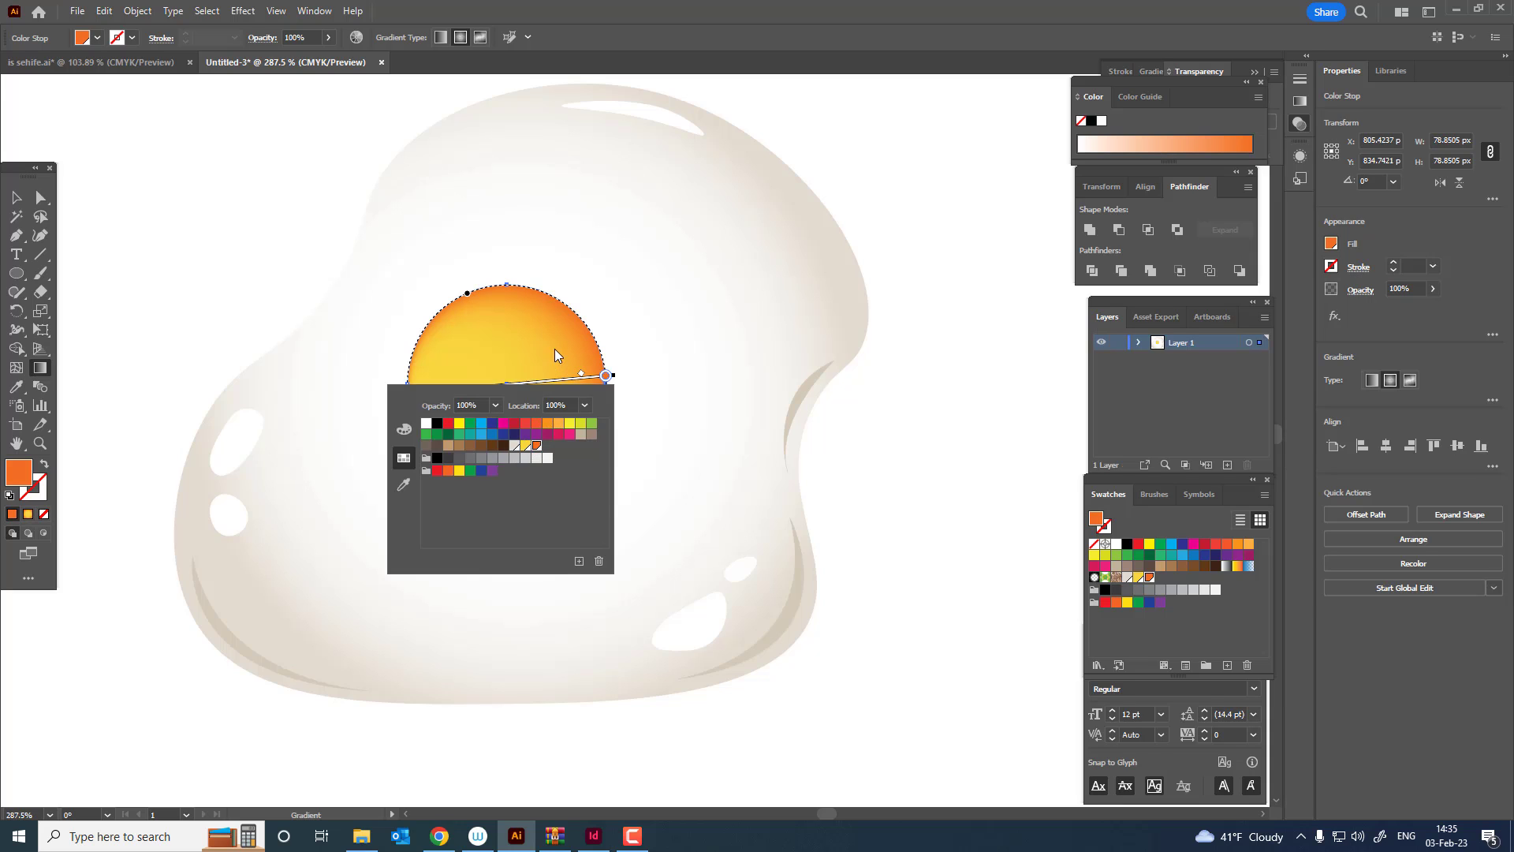
drag(582, 374, 542, 385)
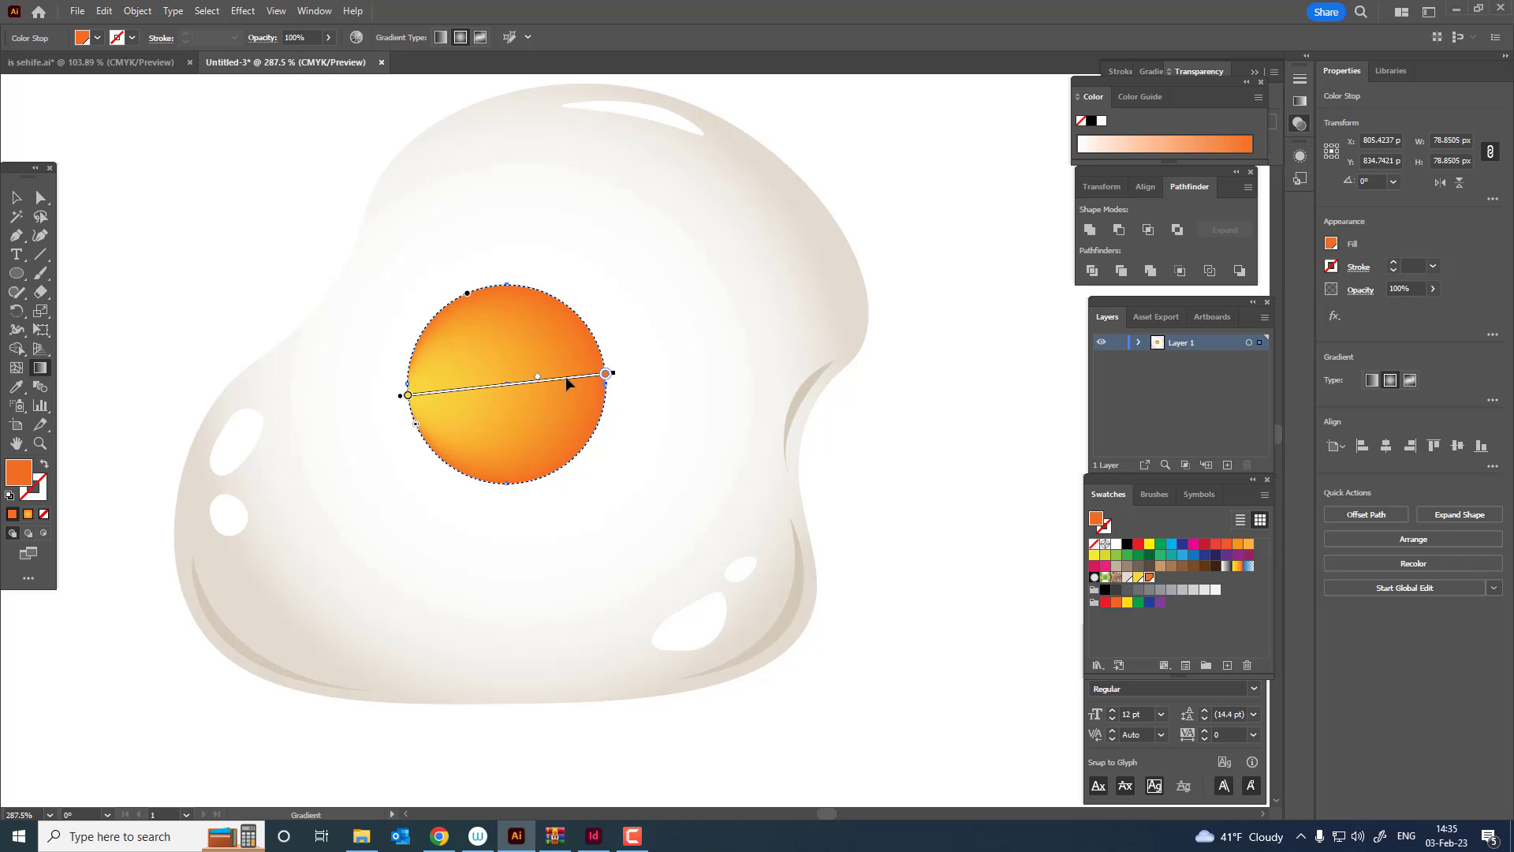
mouse_move(566, 376)
mouse_down()
mouse_move(517, 382)
mouse_move(578, 405)
mouse_up()
Draw a slim crescent about 20 × 52 px inside the circle's left half with the Pen tool and fill it with the saved yellow
key(z)
drag(461, 353, 605, 401)
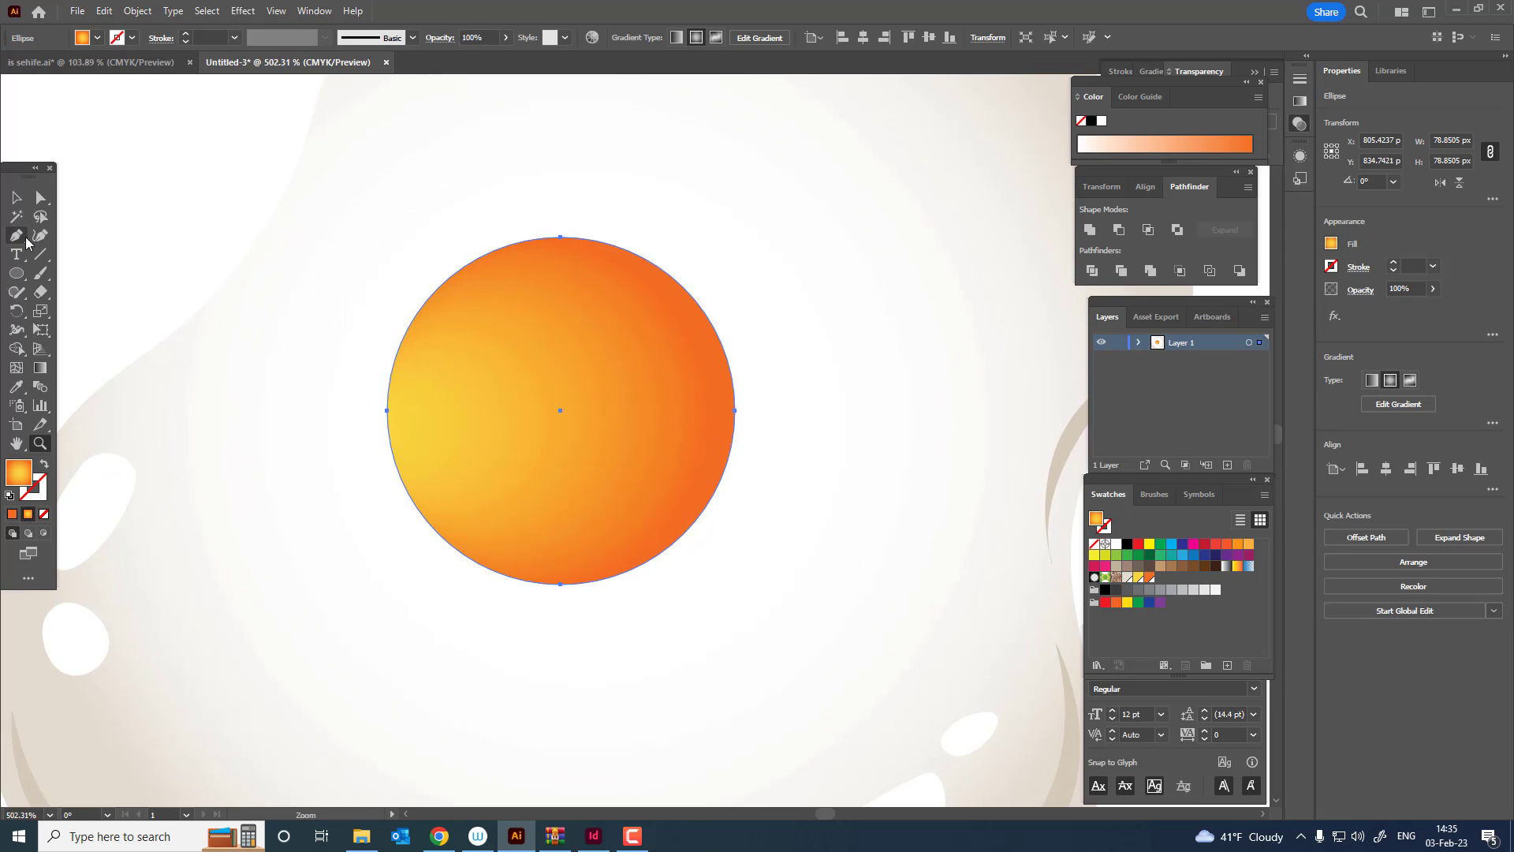
click(488, 304)
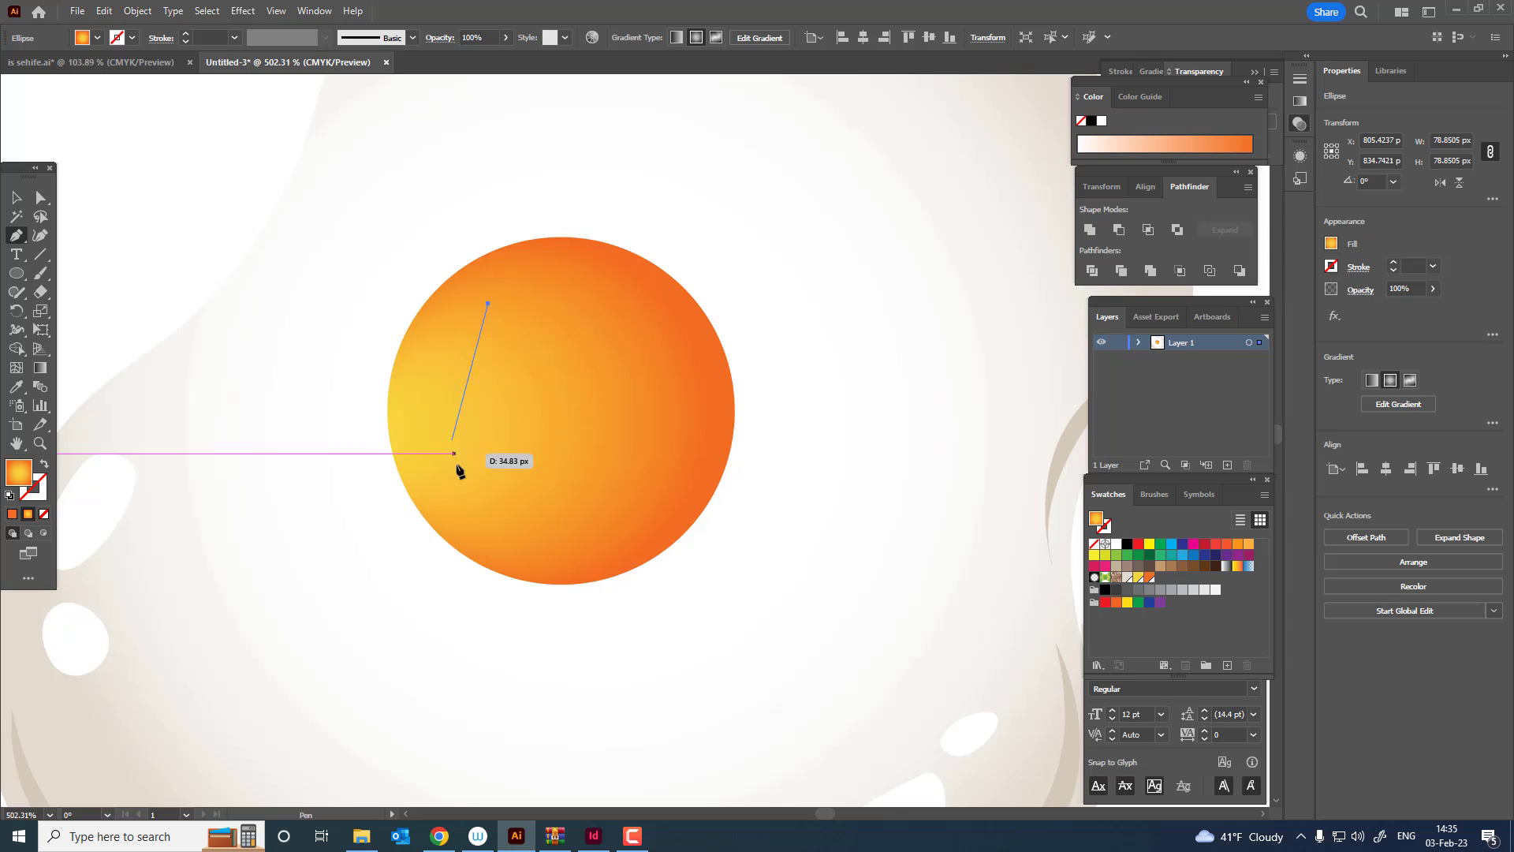
drag(511, 534, 646, 646)
click(511, 534)
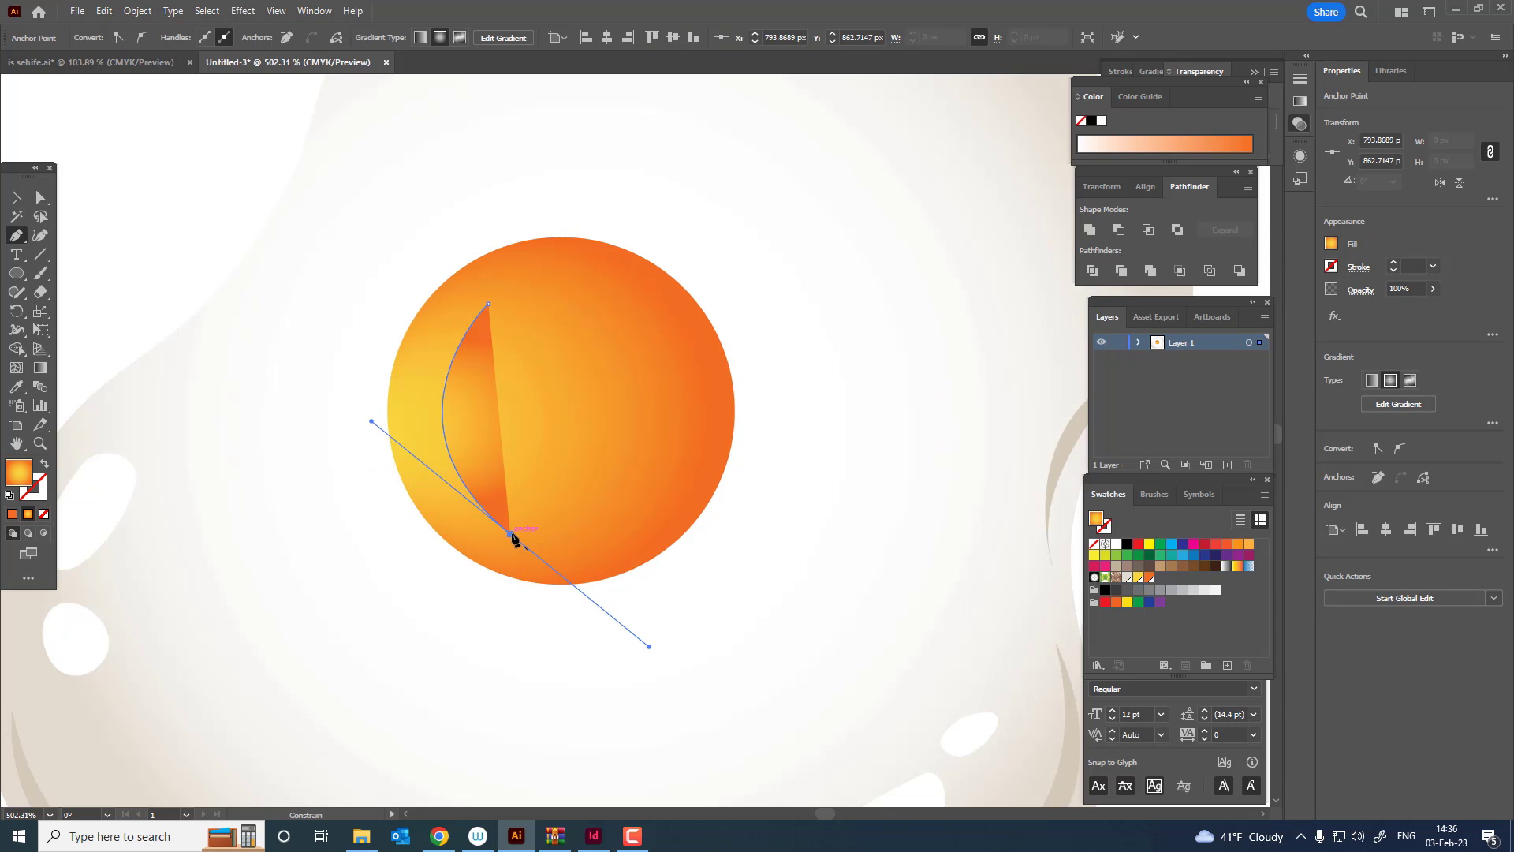
drag(488, 304, 488, 307)
drag(542, 263, 646, 167)
key(z)
drag(560, 282, 1248, 575)
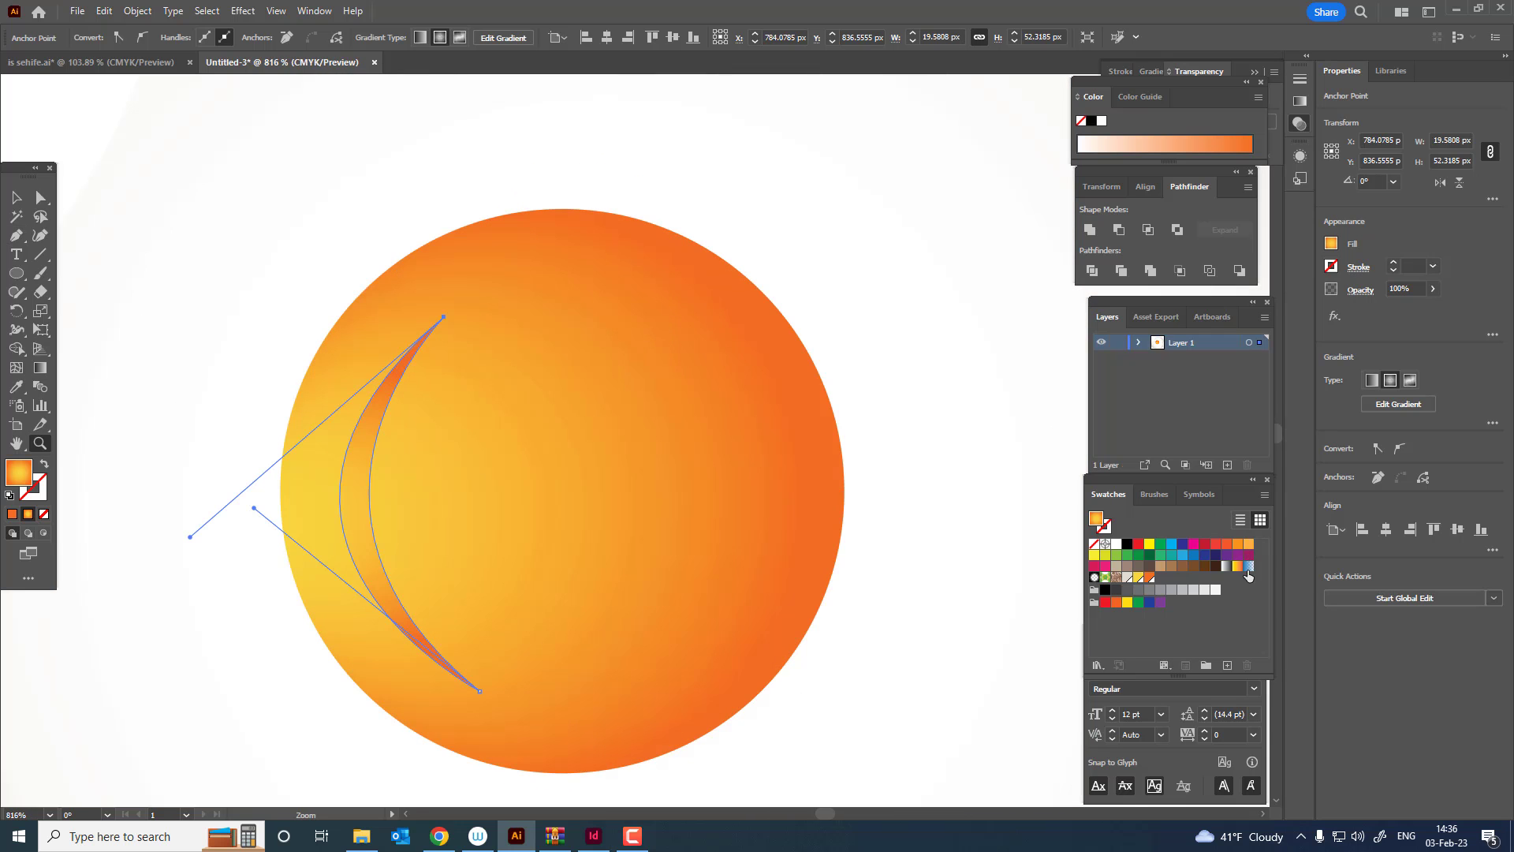
click(1138, 577)
Reshape the yellow crescent with the Curvature tool to about 17 × 57 px so that it follows the circle's left edge
drag(683, 375, 492, 339)
key(space)
drag(472, 404, 515, 410)
click(40, 235)
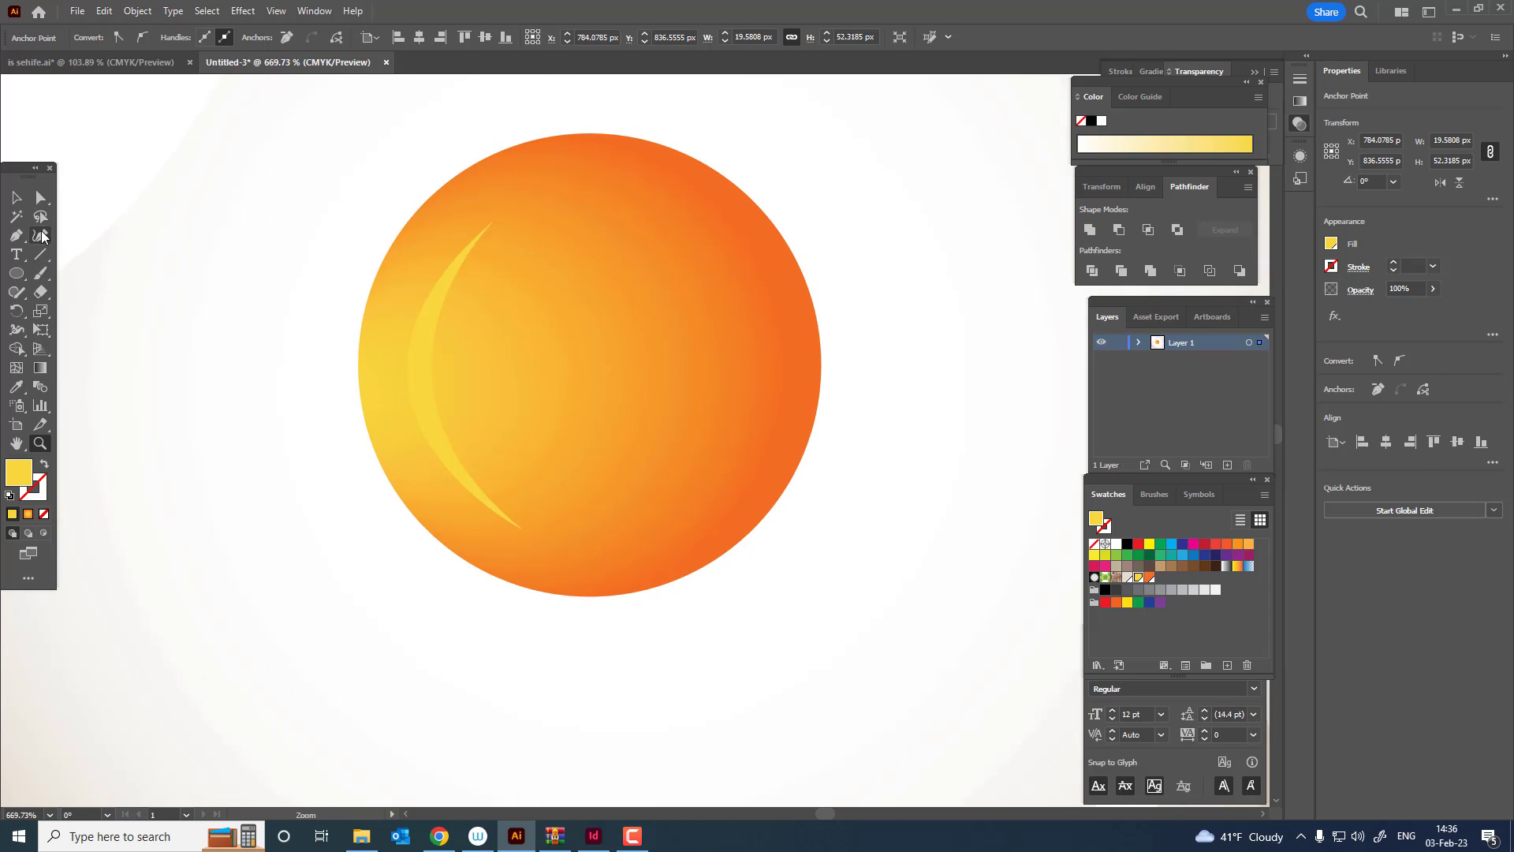
drag(490, 220, 451, 205)
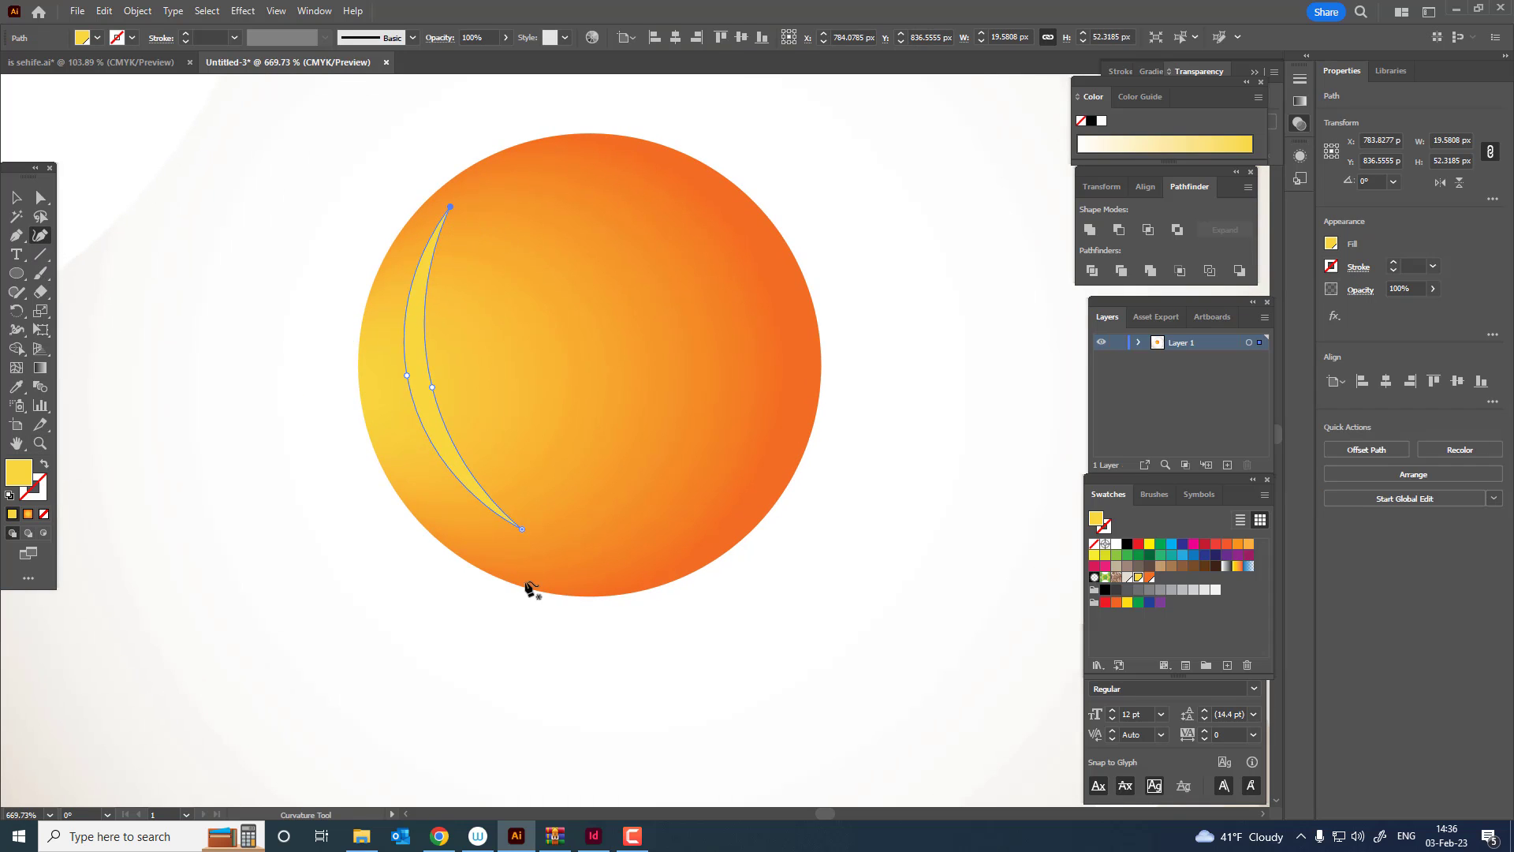
drag(521, 529, 481, 541)
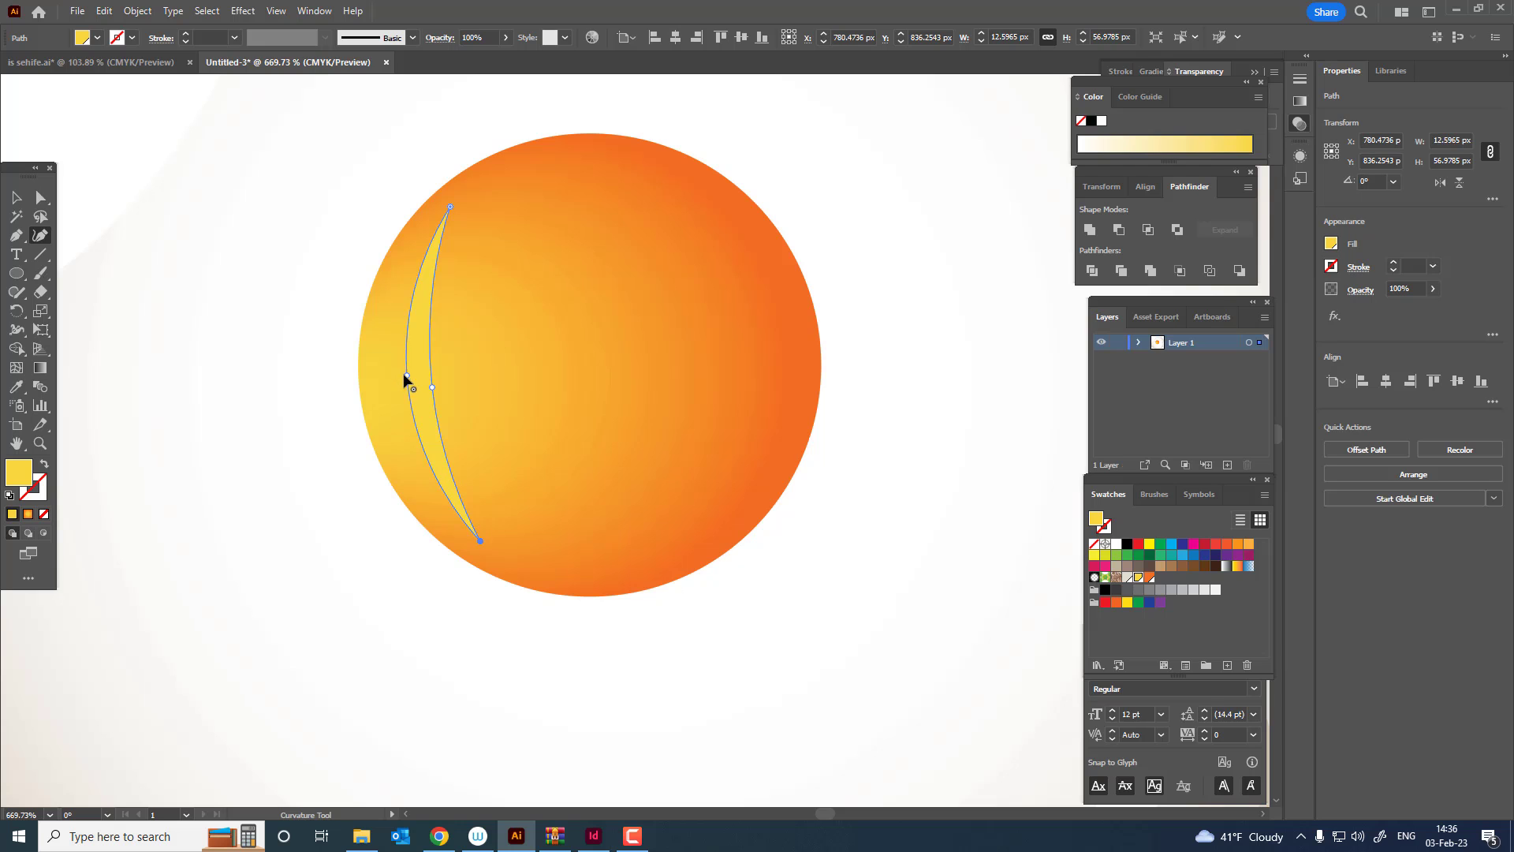
mouse_move(405, 377)
mouse_down()
mouse_move(378, 383)
mouse_move(408, 369)
mouse_up()
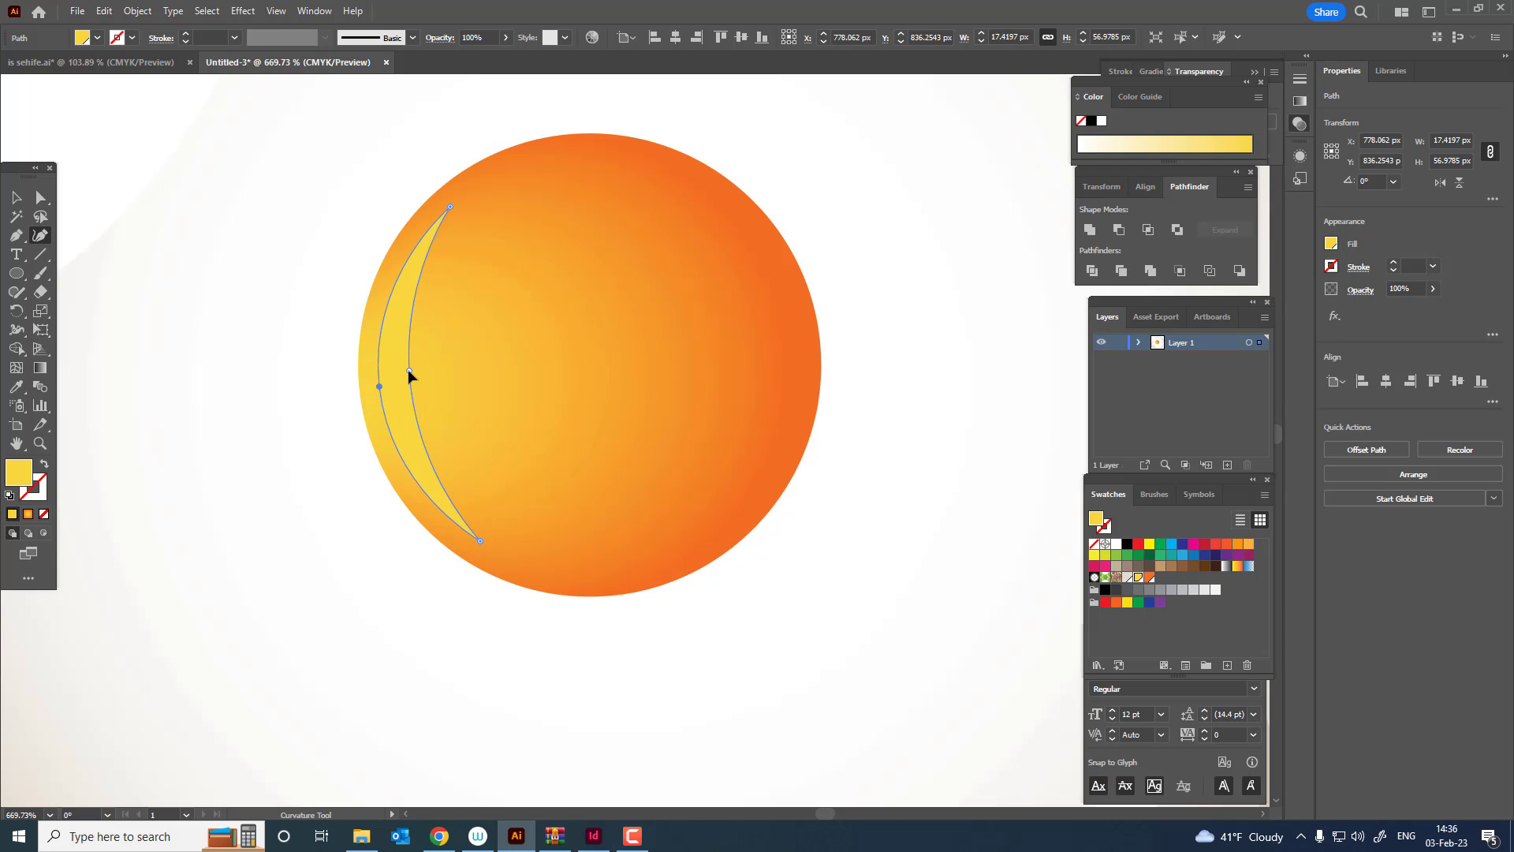
mouse_move(500, 289)
mouse_down()
mouse_move(362, 315)
mouse_move(478, 304)
mouse_up()
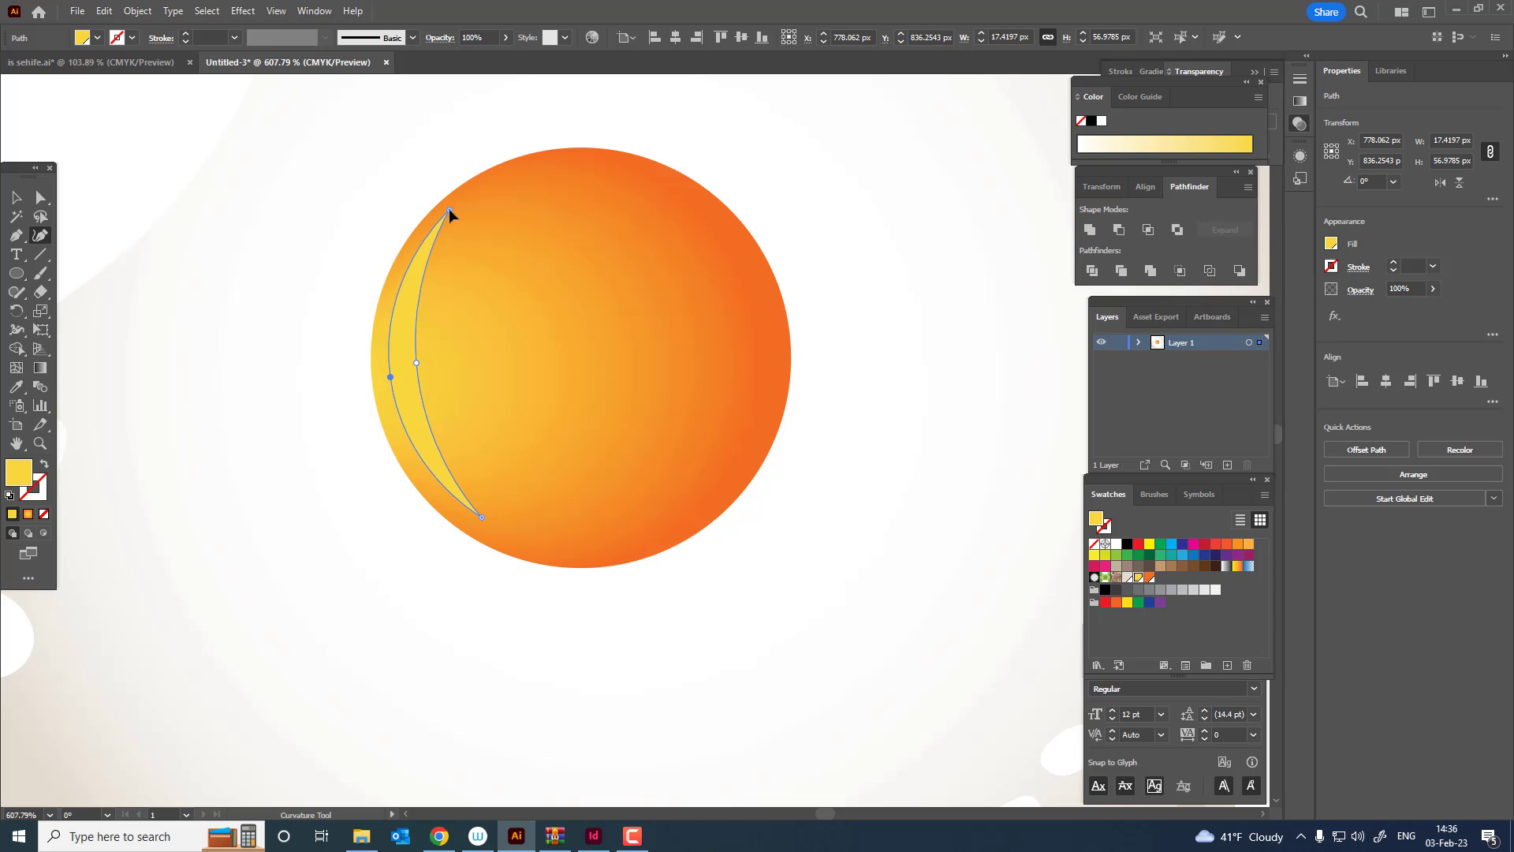
drag(448, 208, 463, 392)
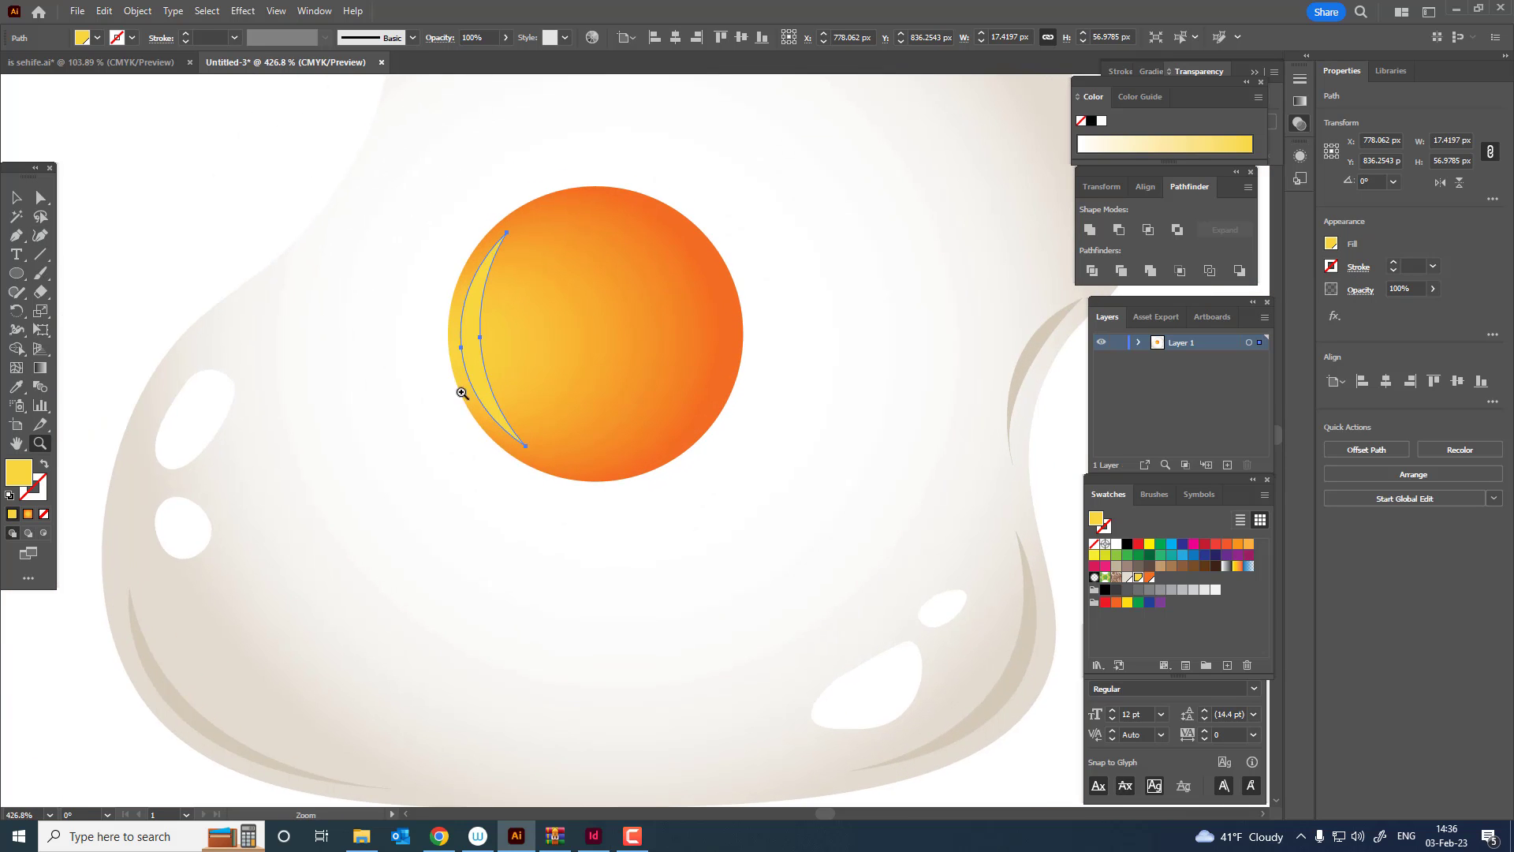
Reduce the yellow crescent's opacity to 39%
click(506, 38)
drag(507, 56, 469, 56)
drag(552, 188, 450, 244)
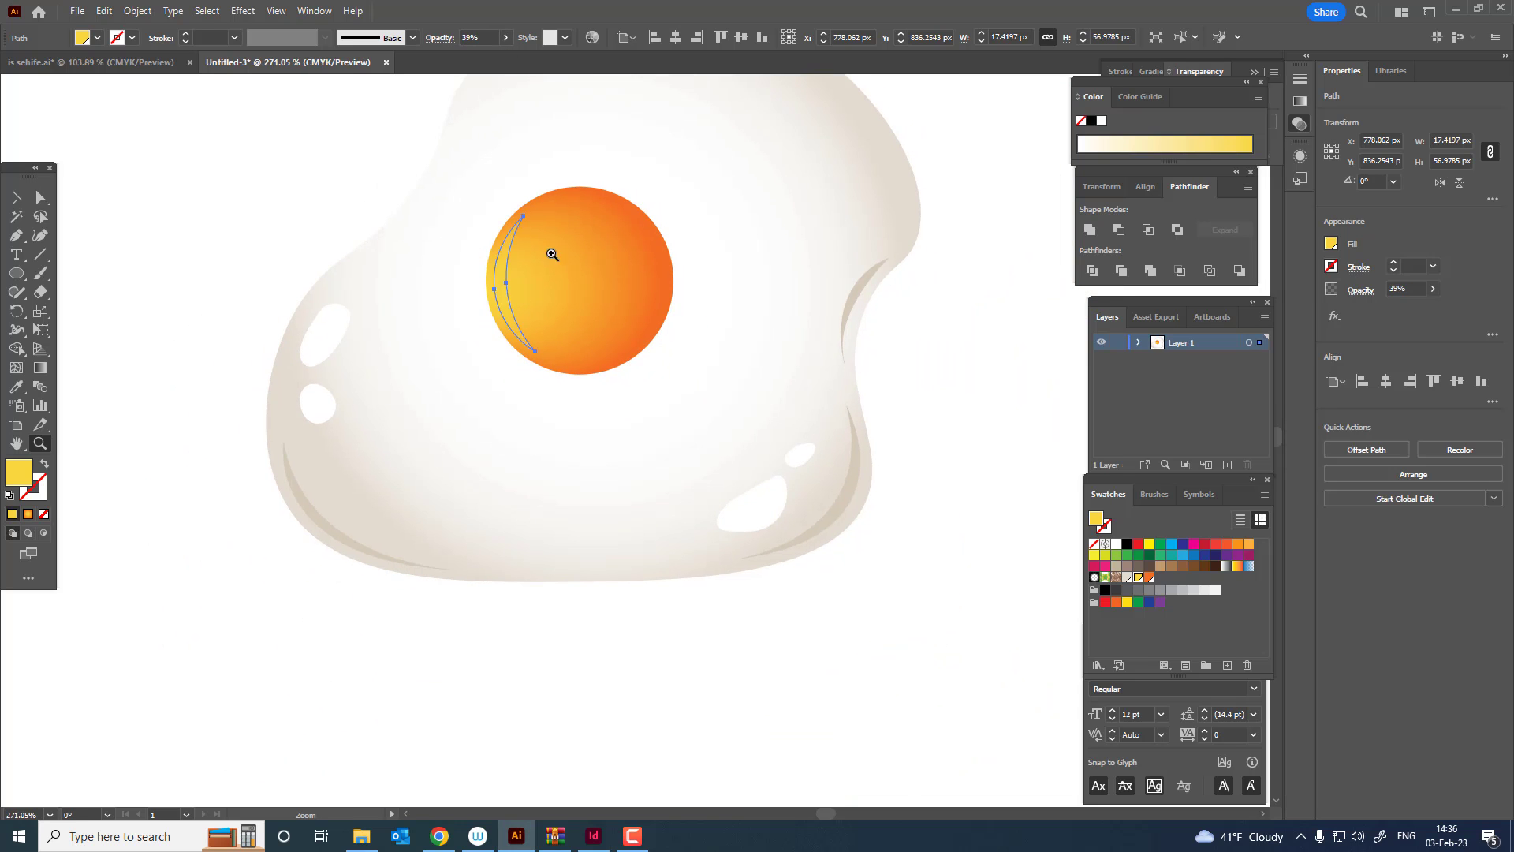
Widen the yellow crescent and adjust its two tips with the Curvature tool to about 23 × 60 px
click(552, 254)
click(18, 197)
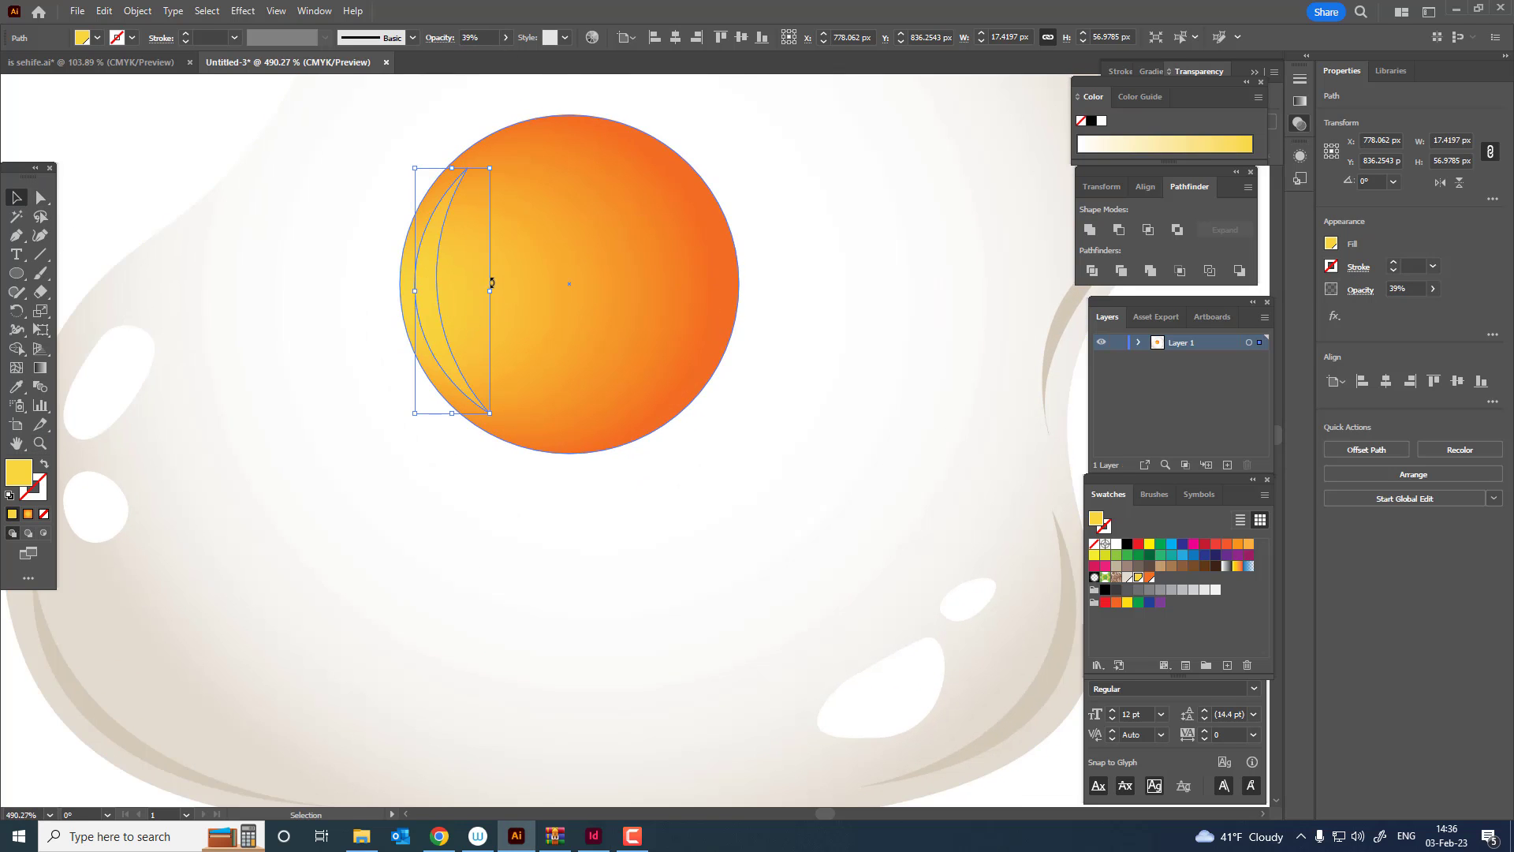
drag(490, 291, 524, 293)
click(41, 236)
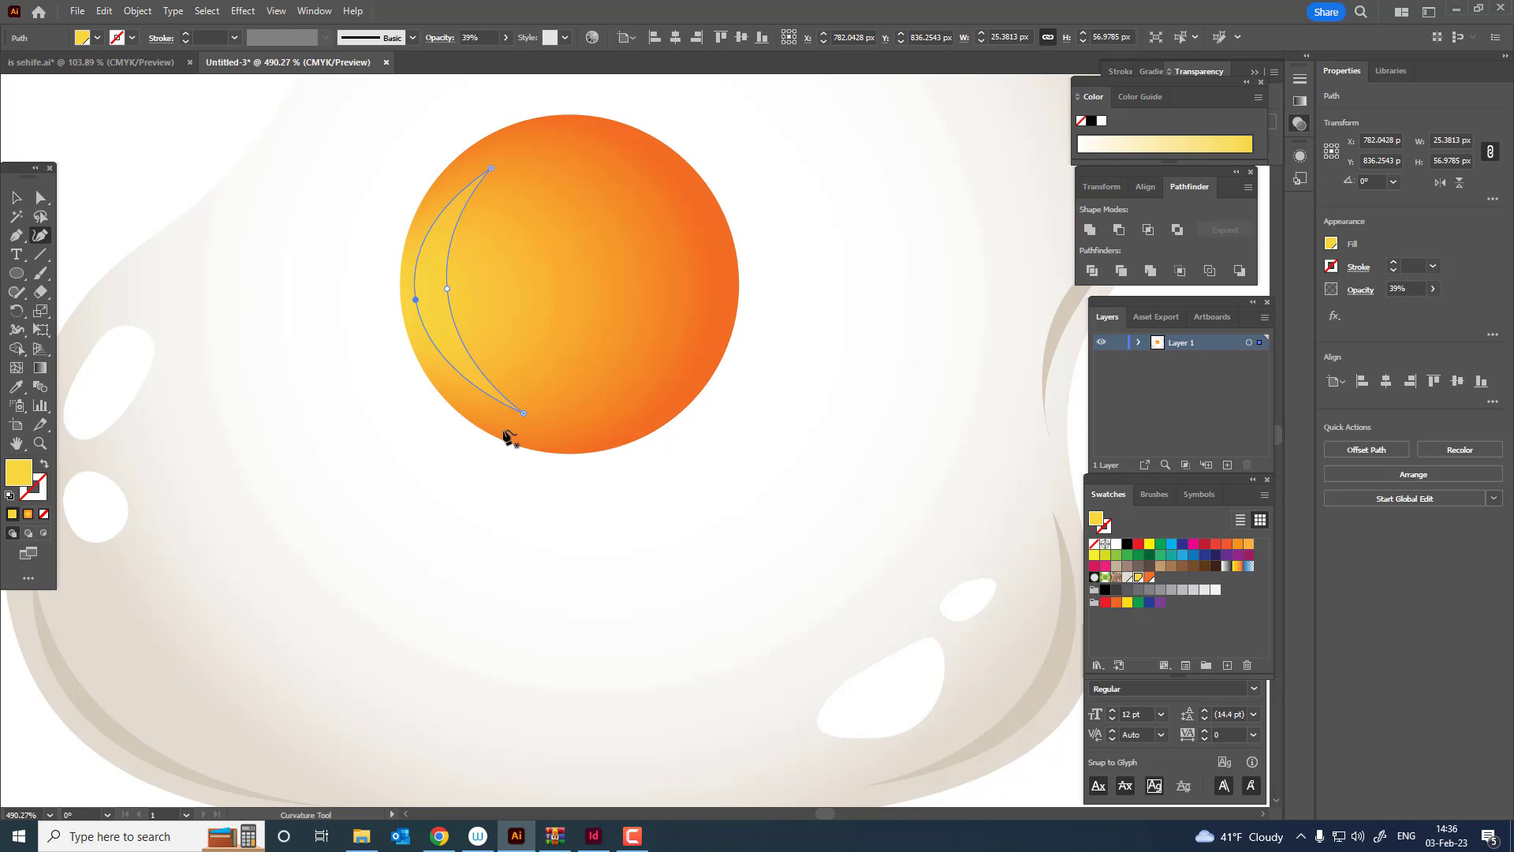
drag(509, 417, 514, 418)
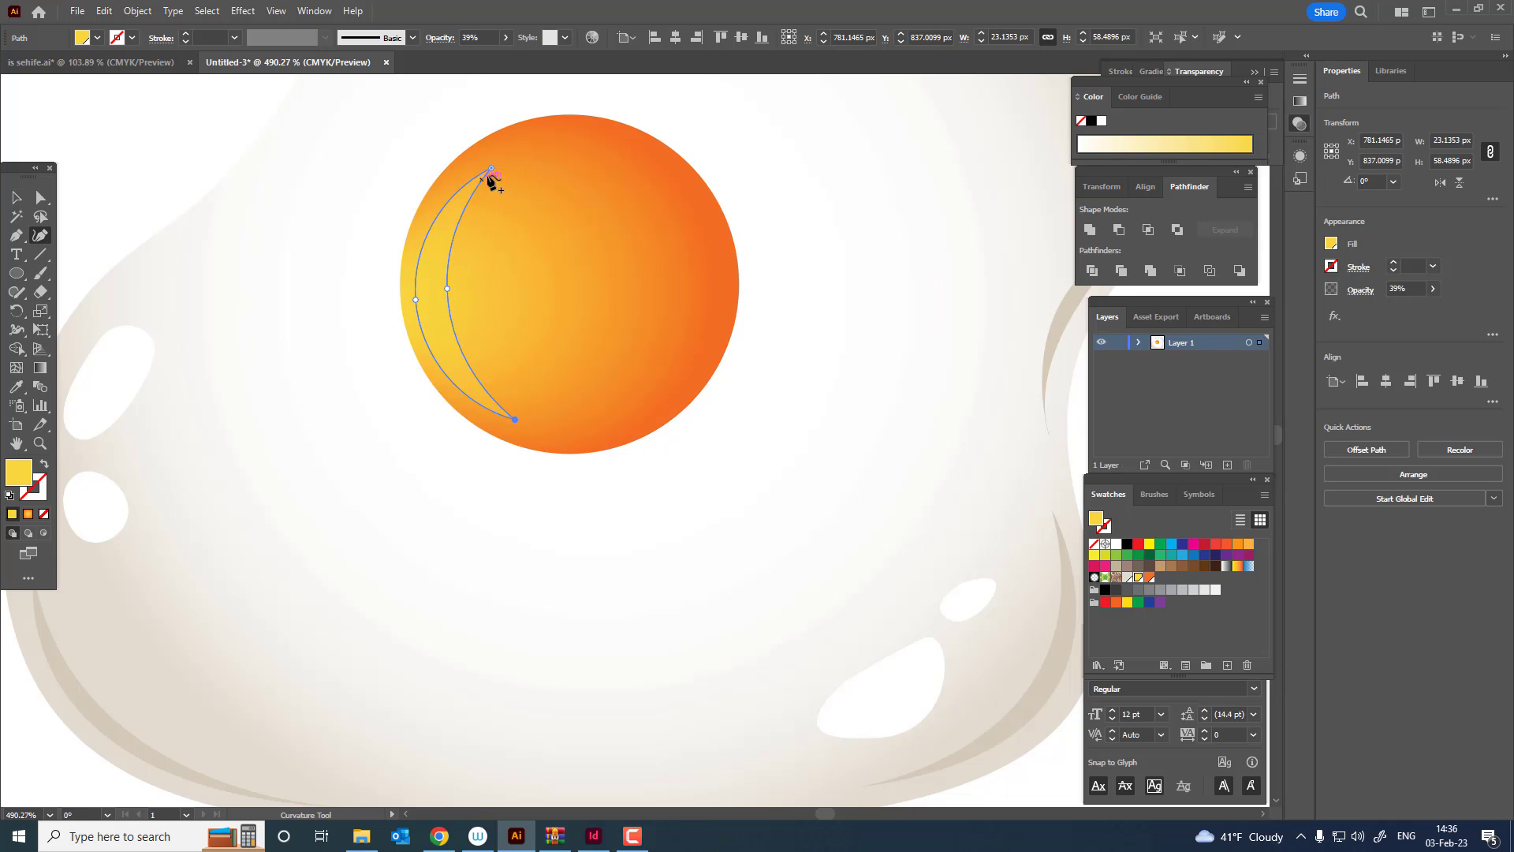
drag(492, 168, 484, 162)
key(z)
drag(572, 248, 531, 386)
key(space)
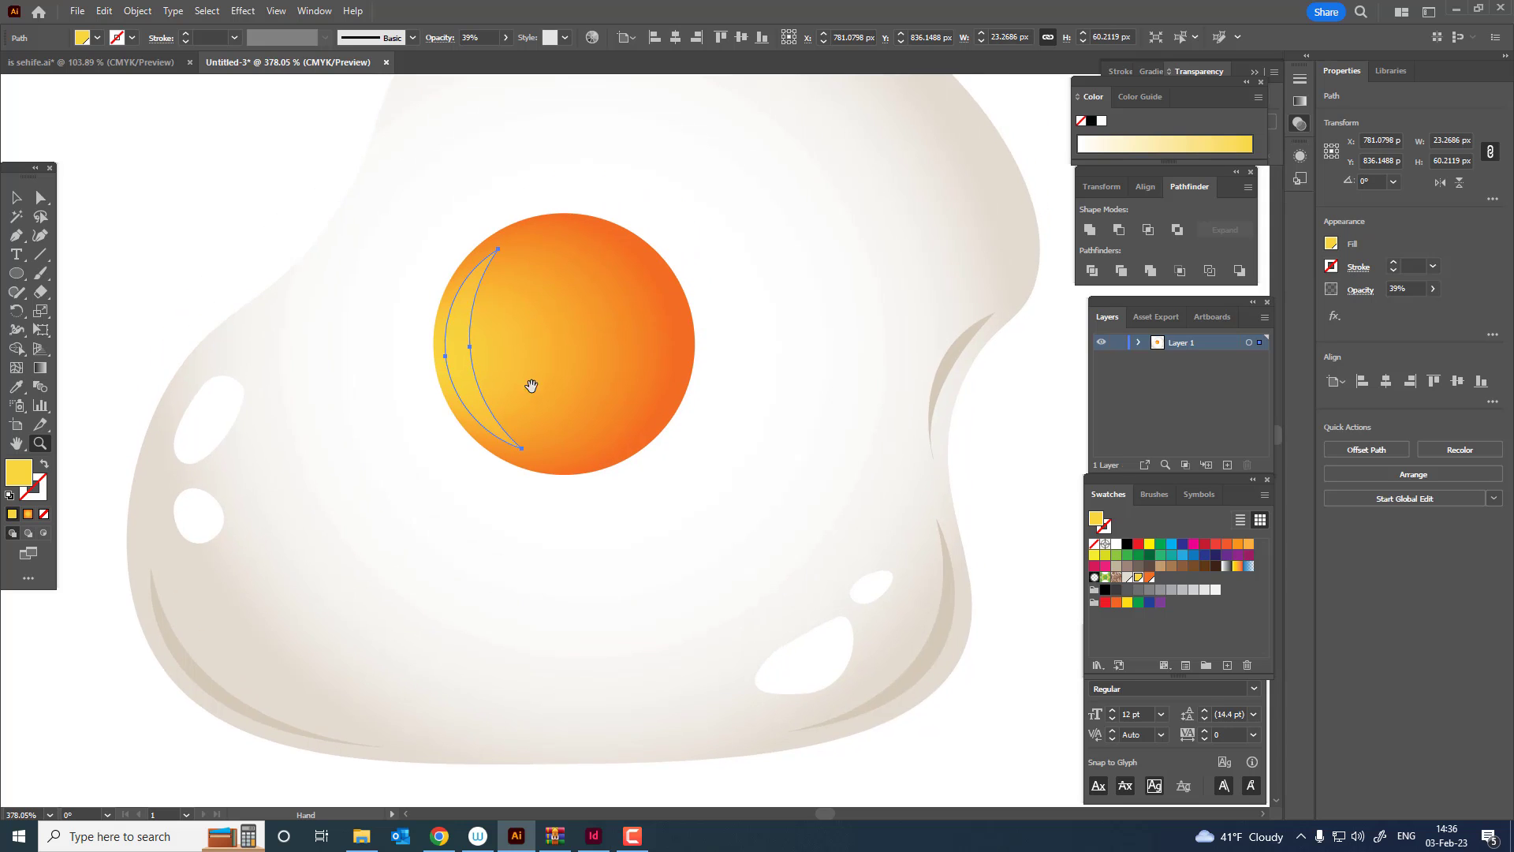
drag(714, 354, 776, 353)
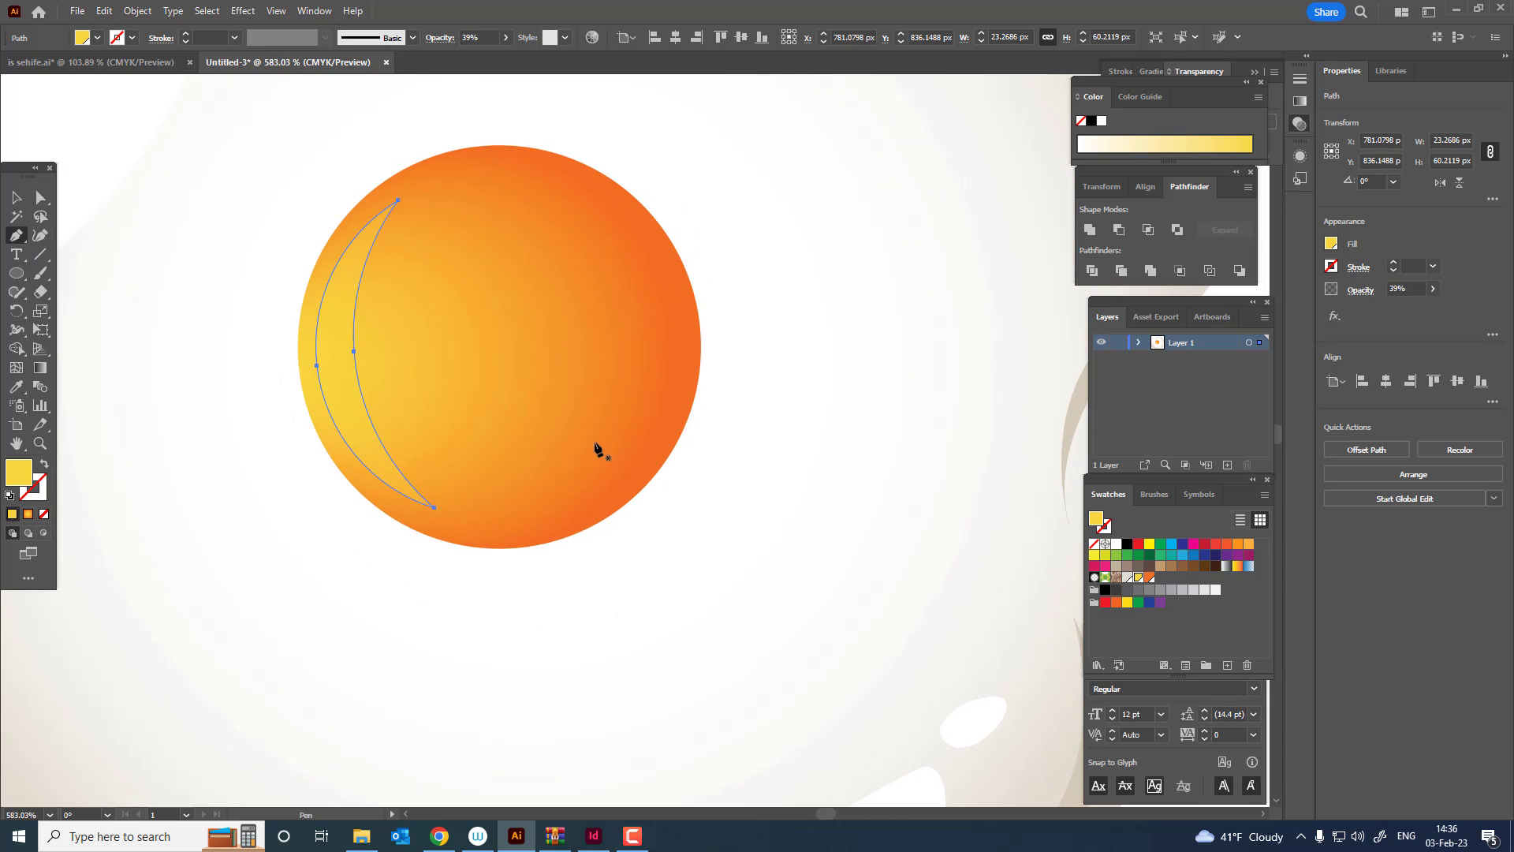
Draw a tapered yellow highlight with a flat top and pointed lower tip inside the circle's right edge with the Pen tool
click(623, 459)
drag(677, 328, 676, 250)
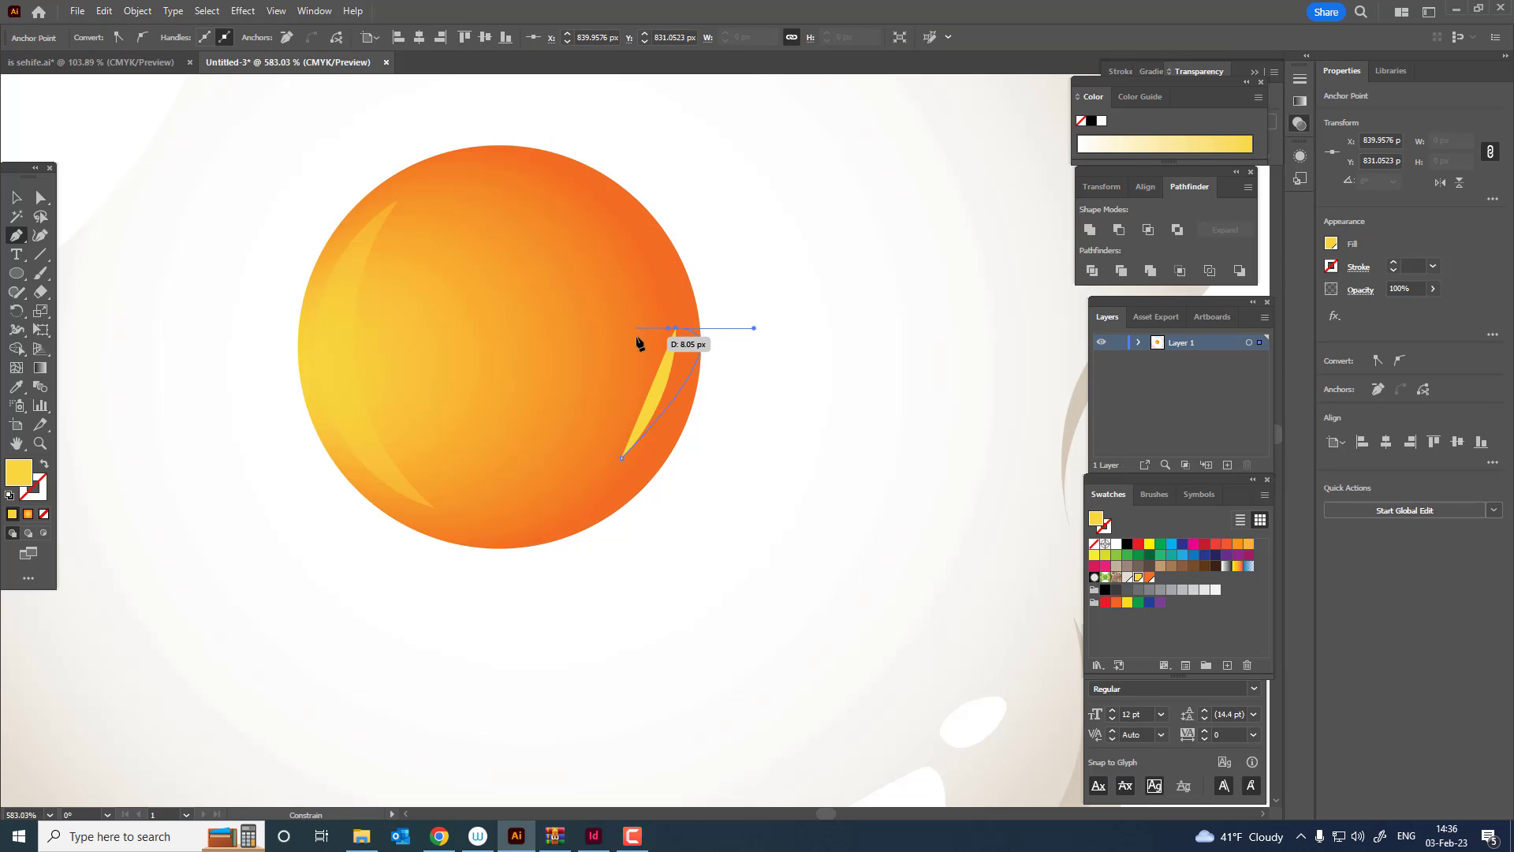
drag(636, 339, 639, 337)
key(ctrl+z)
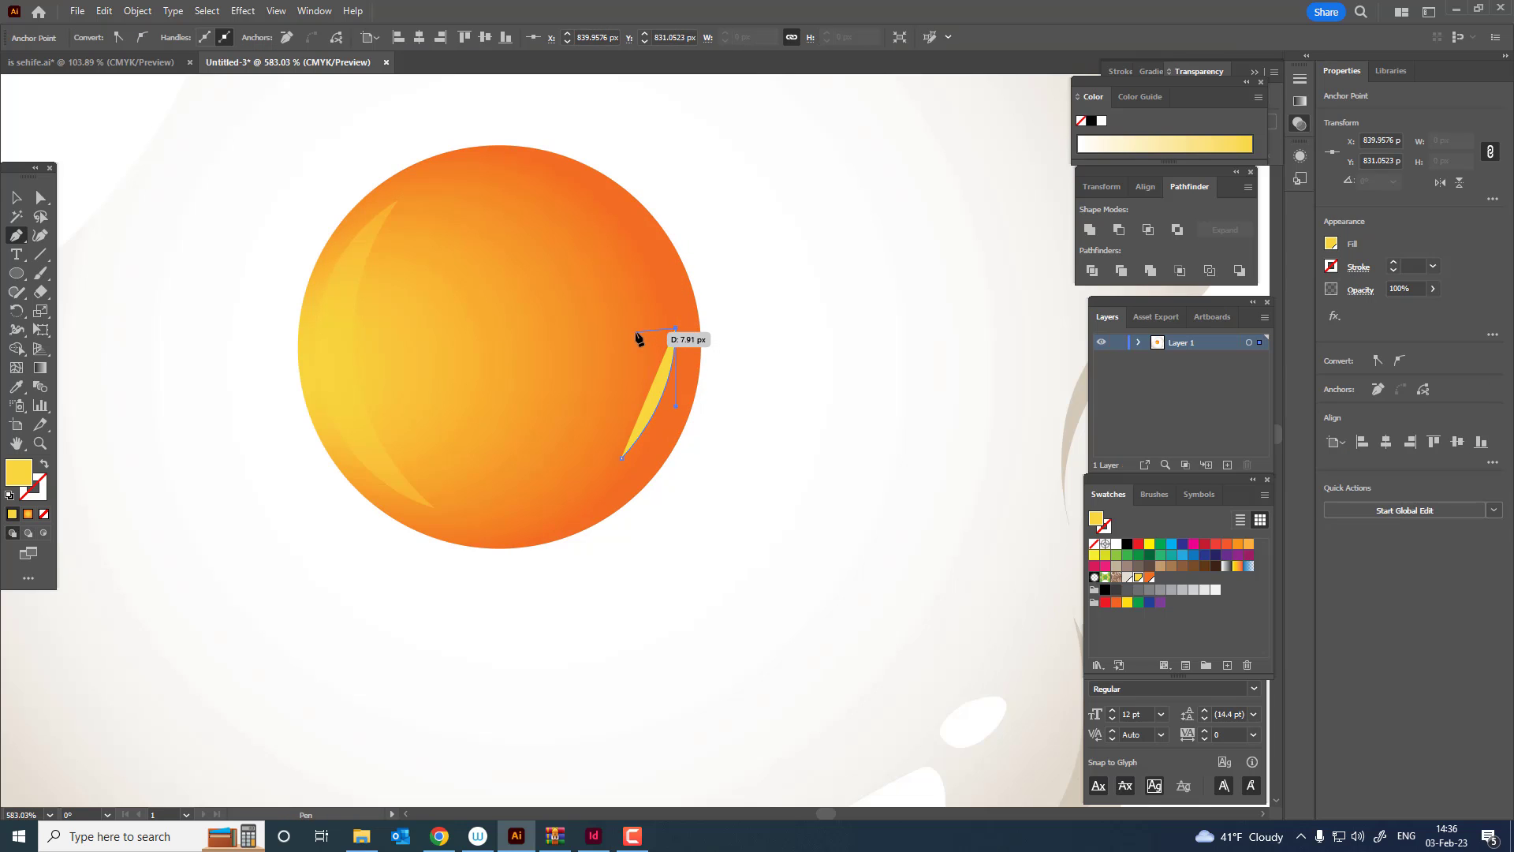
click(640, 329)
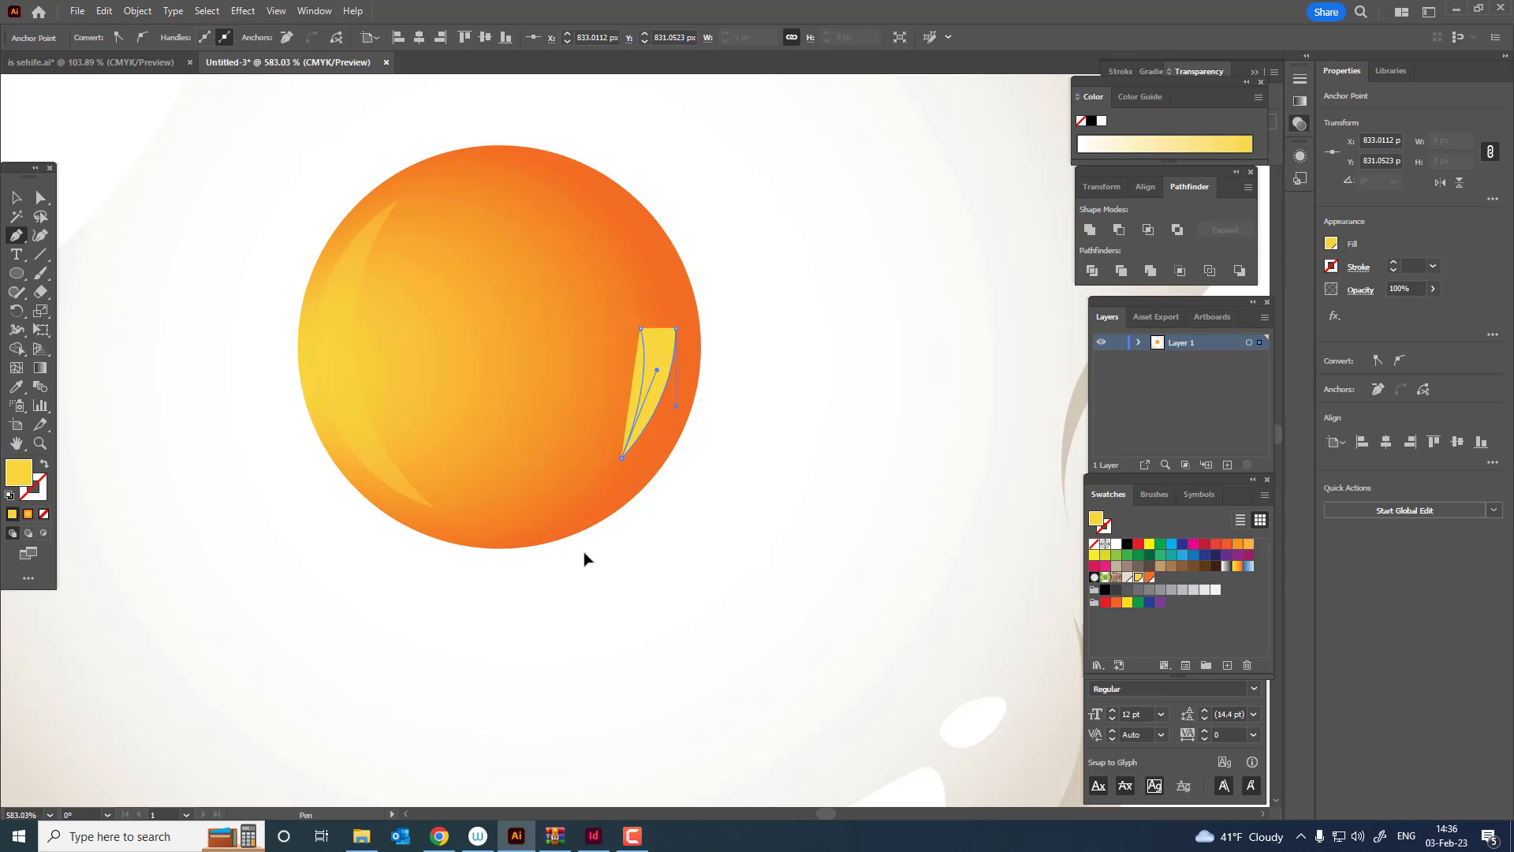
drag(580, 541, 587, 528)
Raise the outer top corner of the tapered yellow highlight by about 3 px so that its upper edge slants
key(z)
drag(639, 329, 699, 313)
click(44, 201)
key(z)
drag(594, 272, 462, 304)
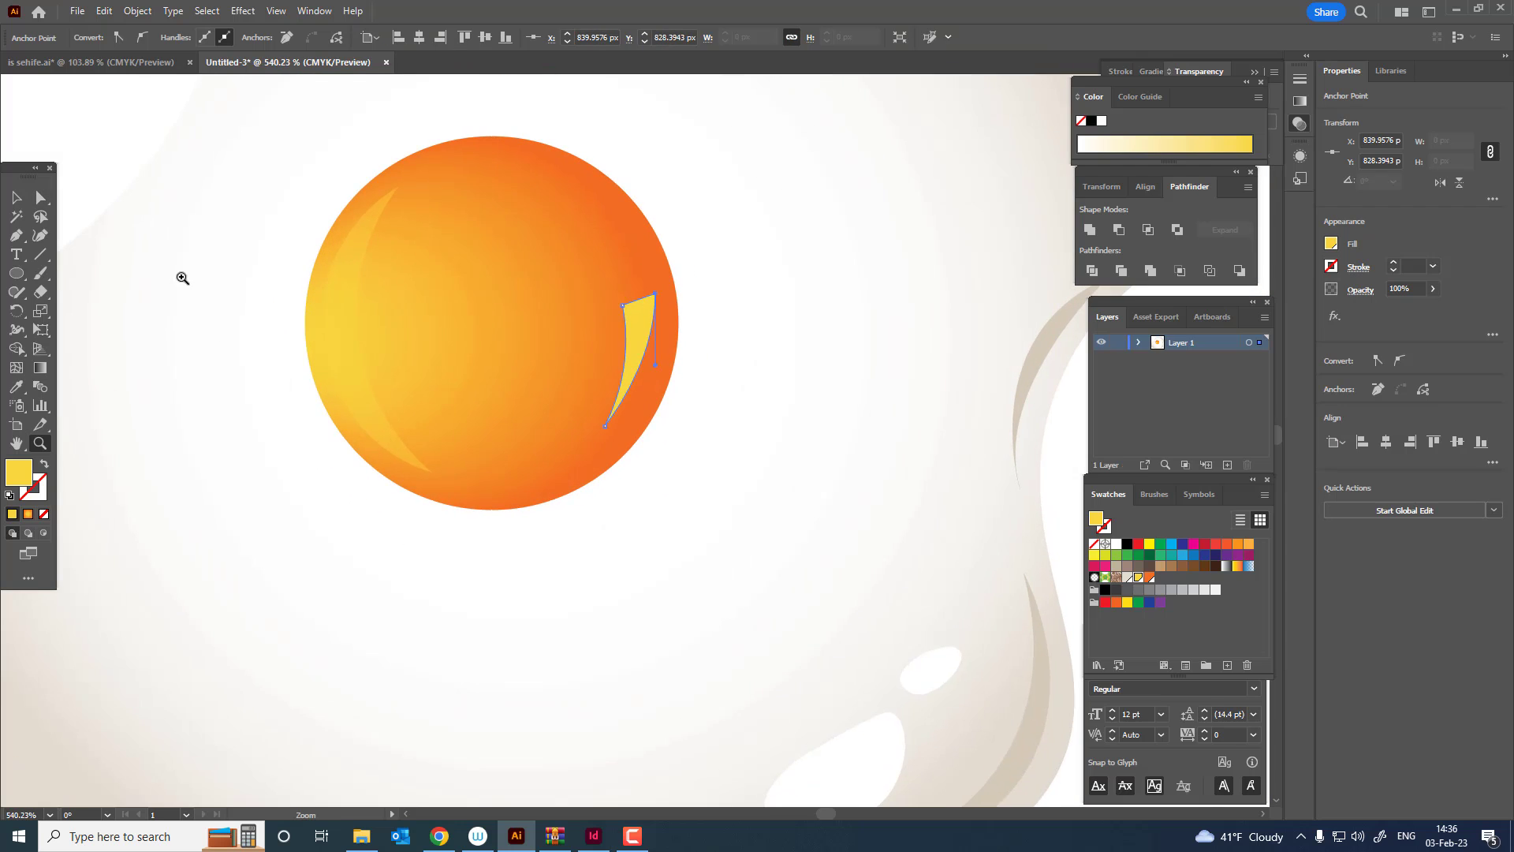
Draw a small yellow rounded-top shape about 10 × 15 px just above the tapered highlight with the Pen tool
click(17, 237)
click(622, 293)
click(649, 277)
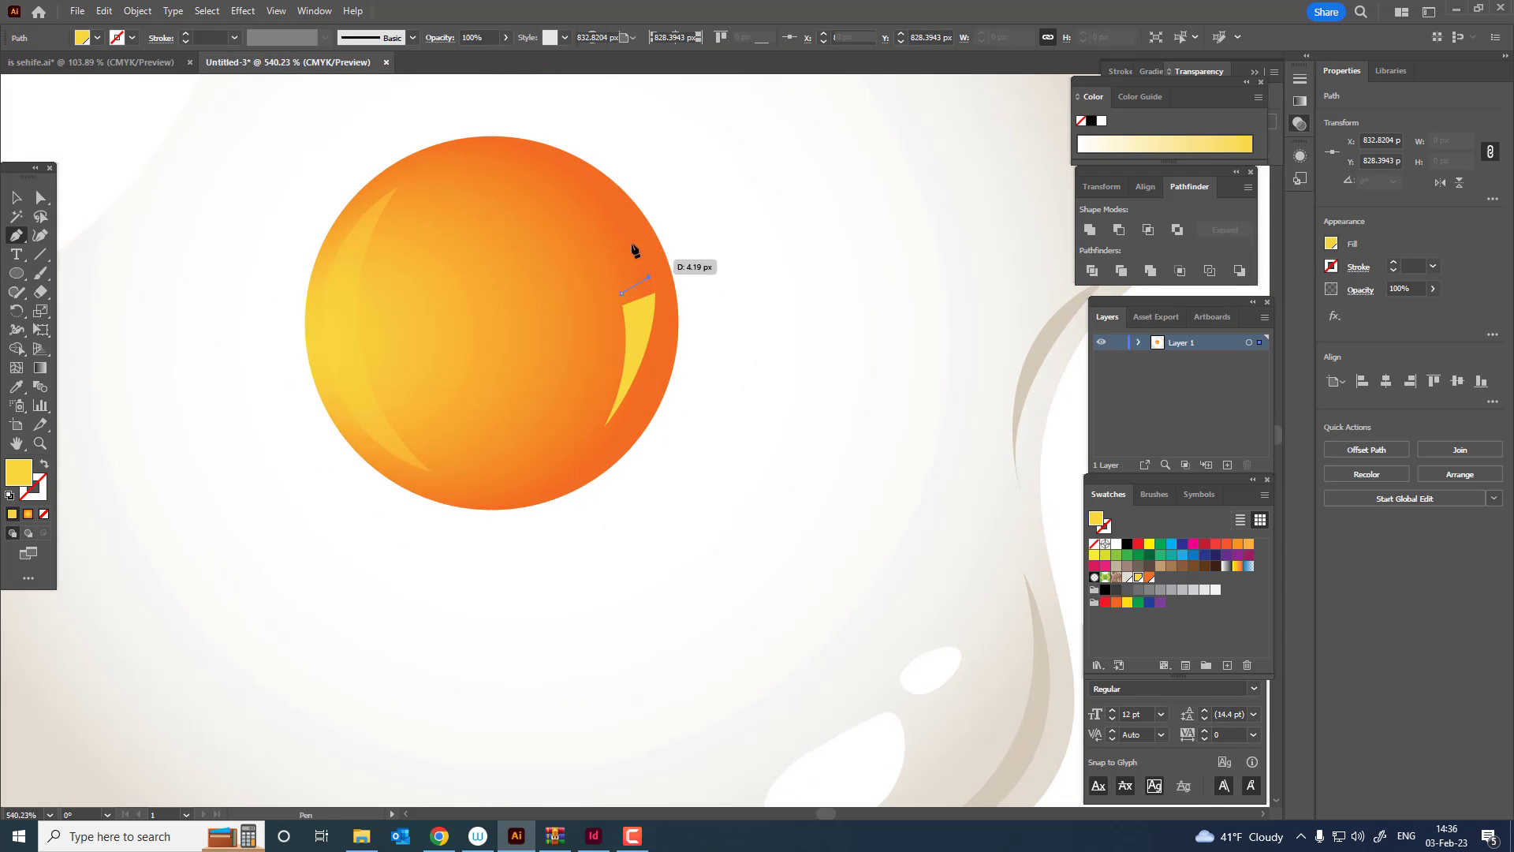
drag(616, 220, 581, 218)
click(622, 283)
Reshape the upper yellow highlight with the Curvature tool into a fuller round-topped form about 11 × 15 px
key(z)
drag(625, 297, 758, 292)
click(40, 235)
click(656, 210)
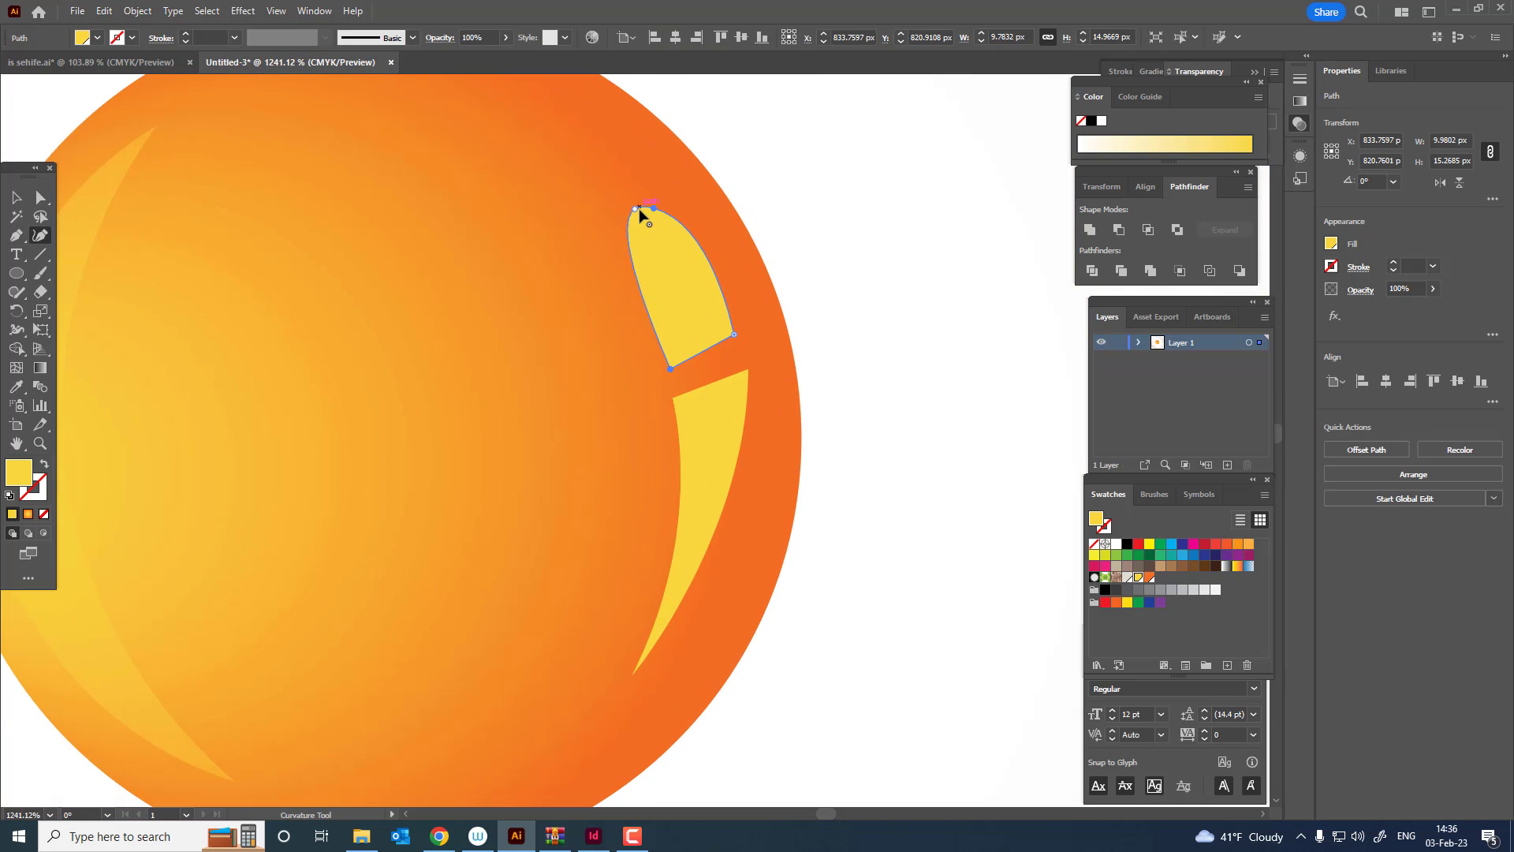
drag(639, 210, 623, 217)
key(z)
drag(648, 308, 769, 375)
drag(683, 410, 672, 415)
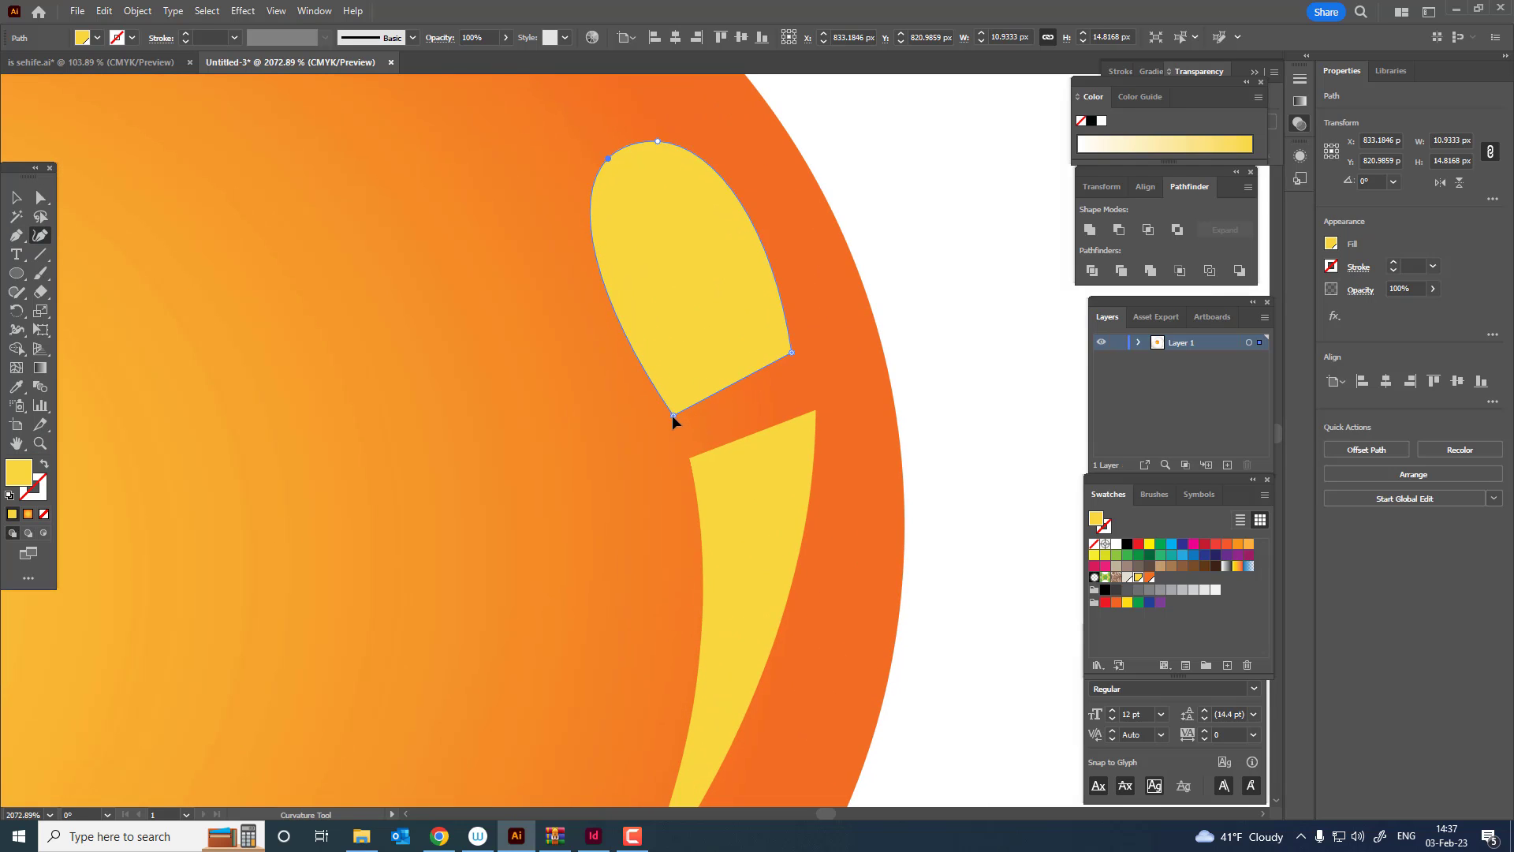
drag(794, 355, 552, 351)
Fill the translucent crescent on the yolk's left side with white
key(z)
key(v)
click(431, 344)
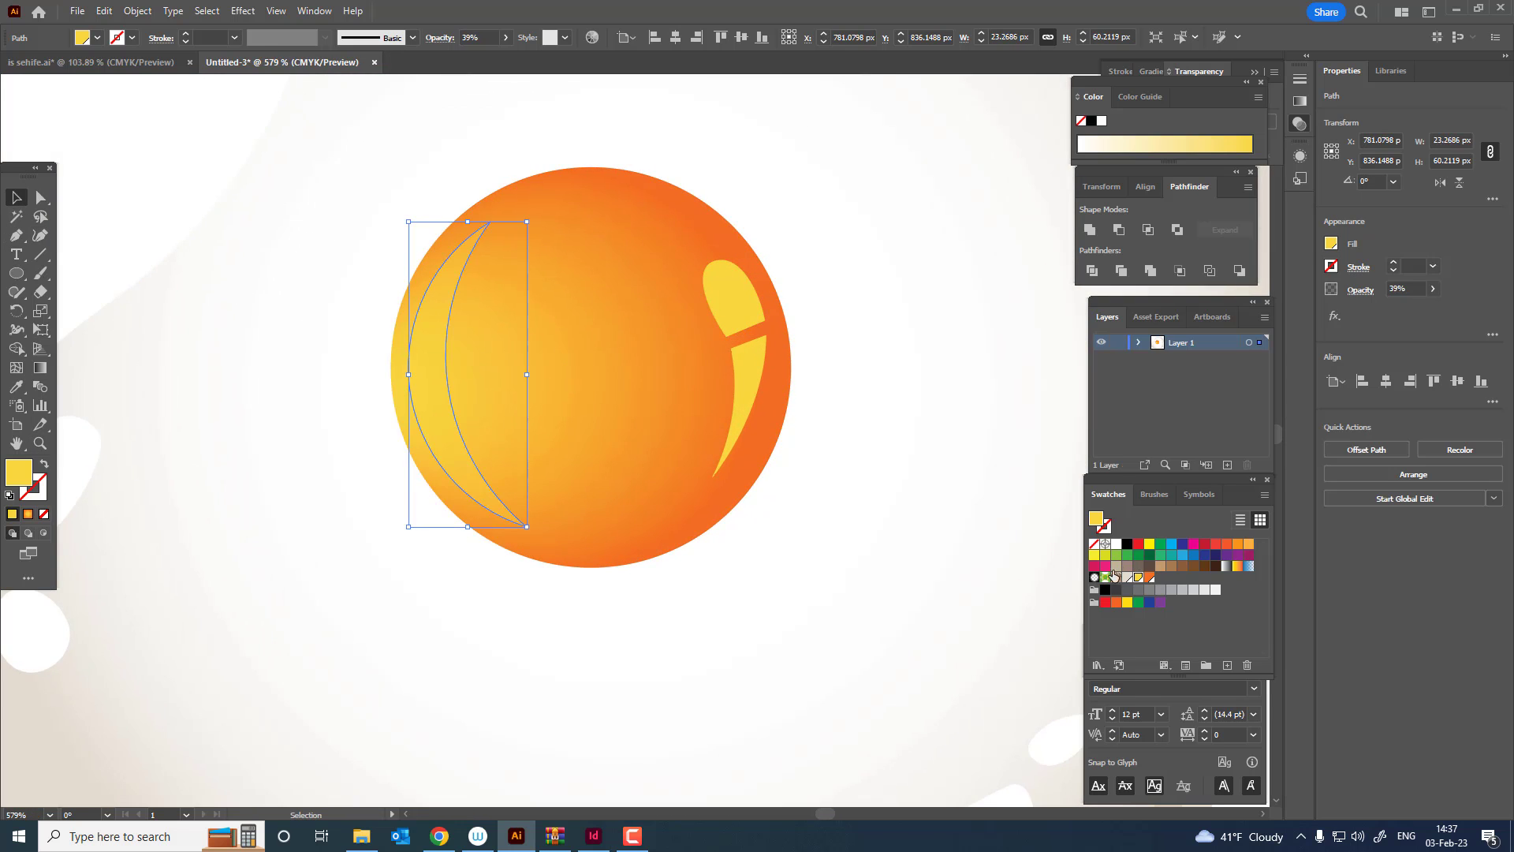
click(1116, 544)
Draw a white oval highlight near the yolk's upper left with the Pen tool
key(z)
drag(584, 328, 414, 341)
drag(536, 336, 686, 413)
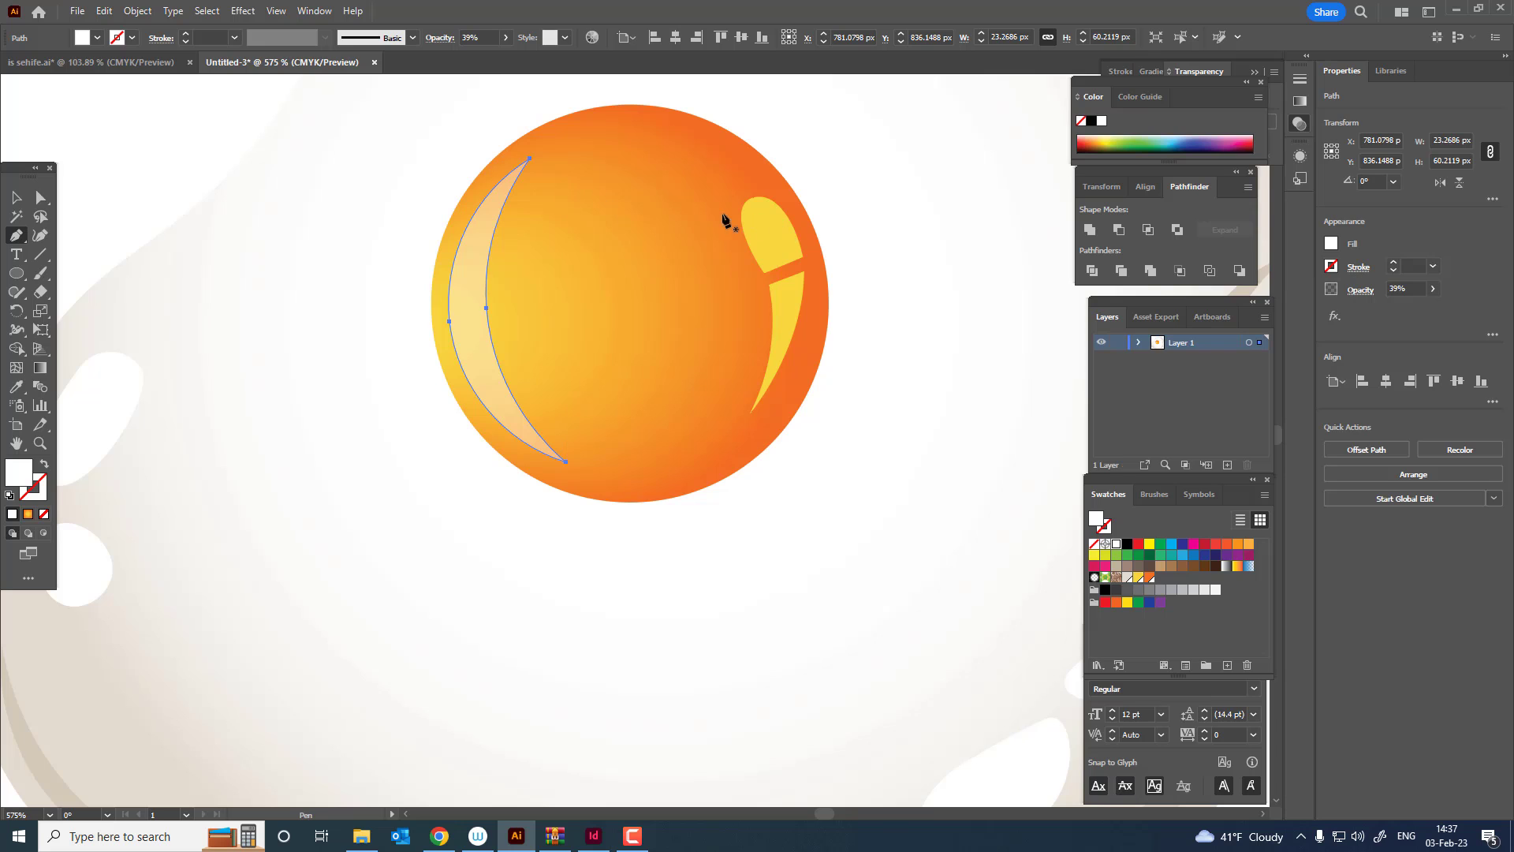
click(550, 176)
drag(533, 219, 607, 274)
click(552, 177)
key(z)
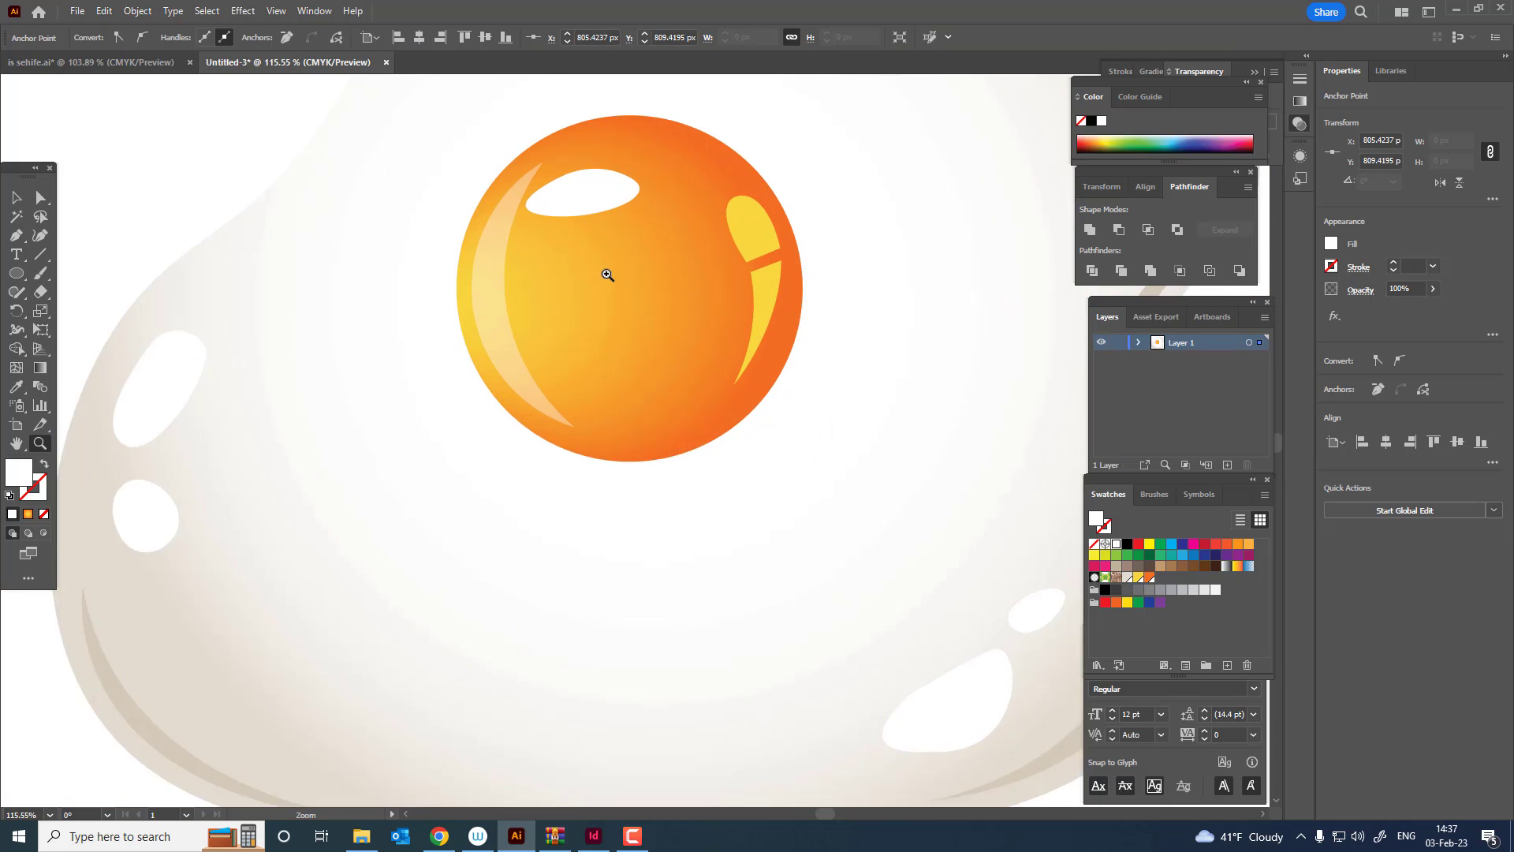
Reshape the white oval with the Curvature tool, then scale it to about 19 × 13 px and tilt it along the yolk's upper left
click(41, 235)
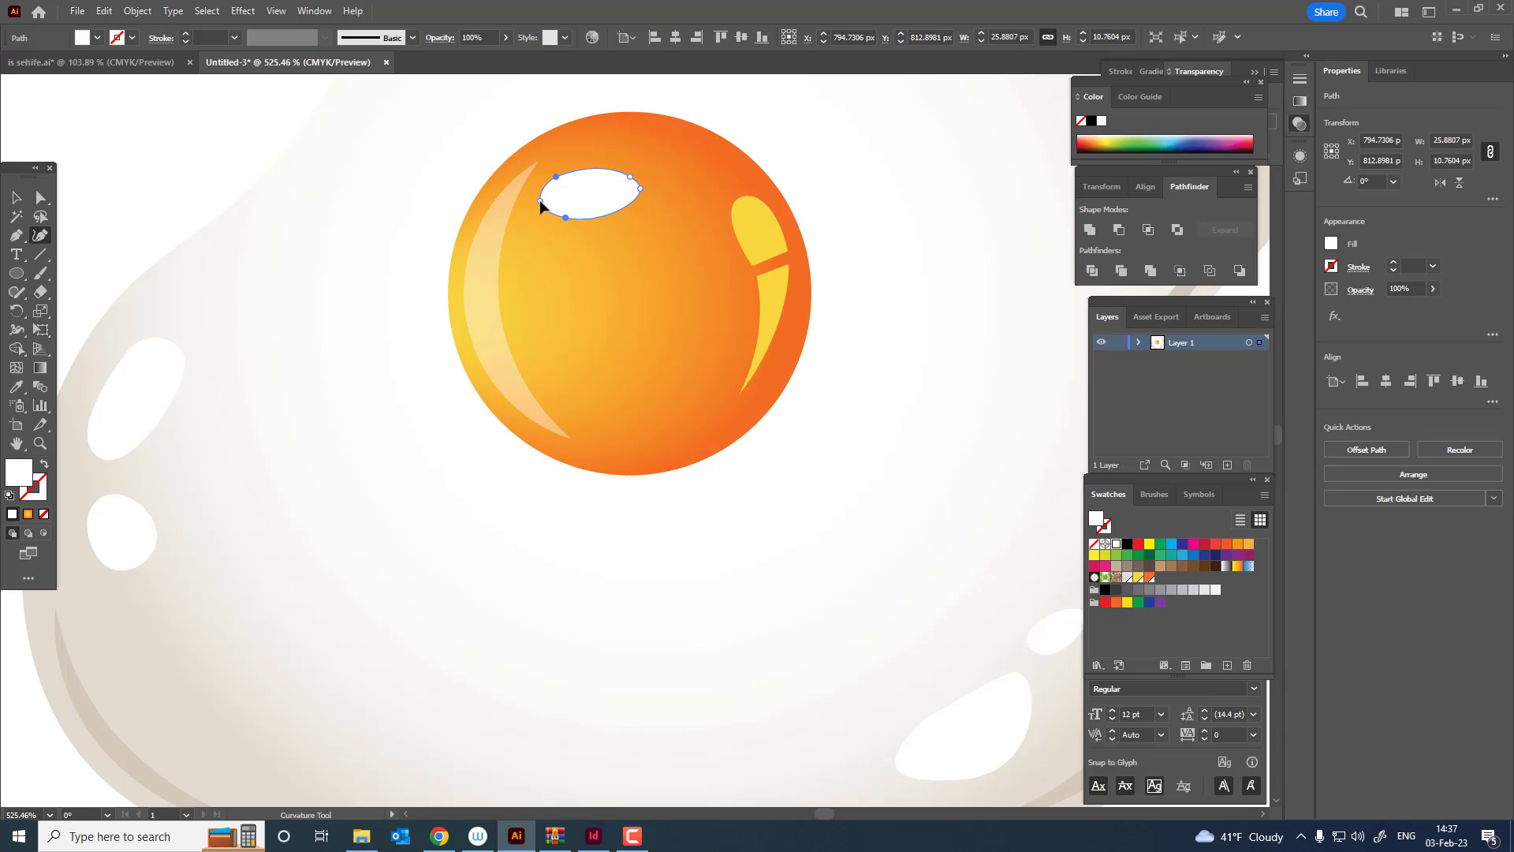
drag(634, 191, 369, 284)
key(z)
key(v)
key(z)
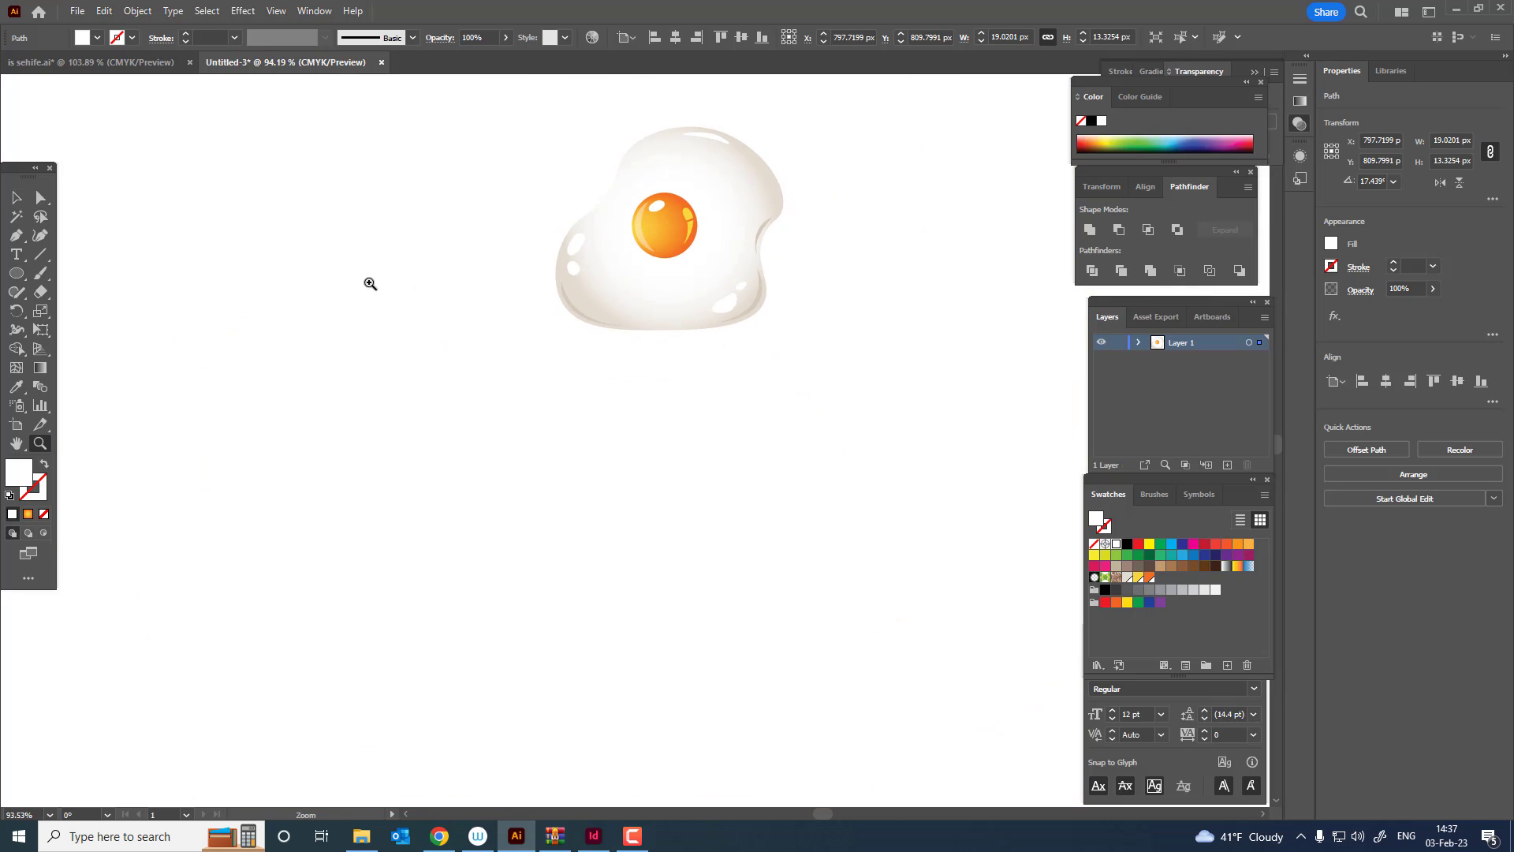
drag(701, 244, 702, 316)
Draw a crescent shadow about 52 × 81 px beside the yolk's right edge and fill it with the egg's darker beige
drag(535, 334, 629, 381)
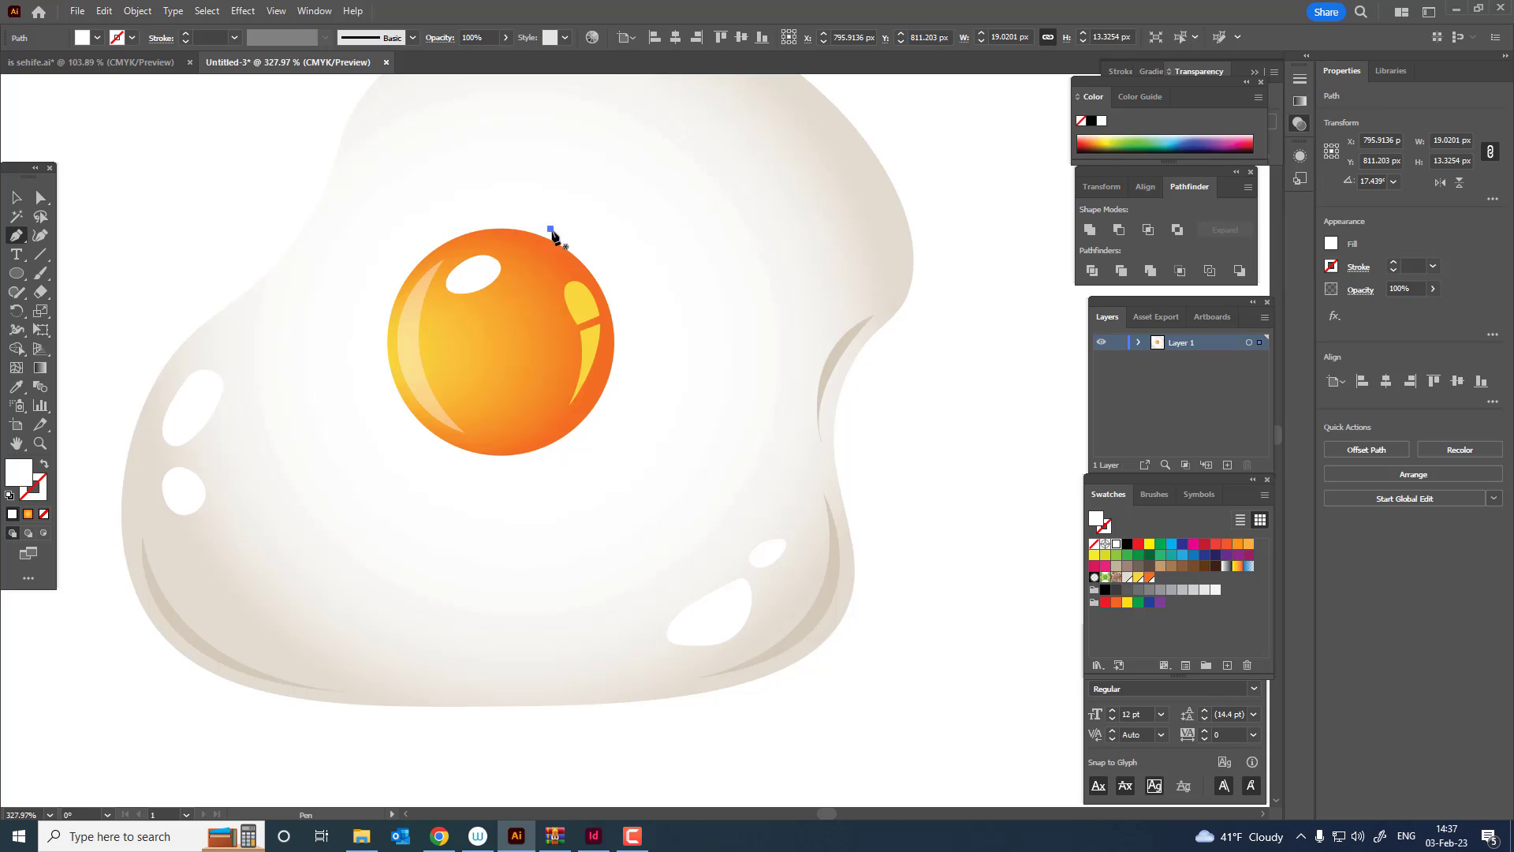
drag(525, 462, 311, 569)
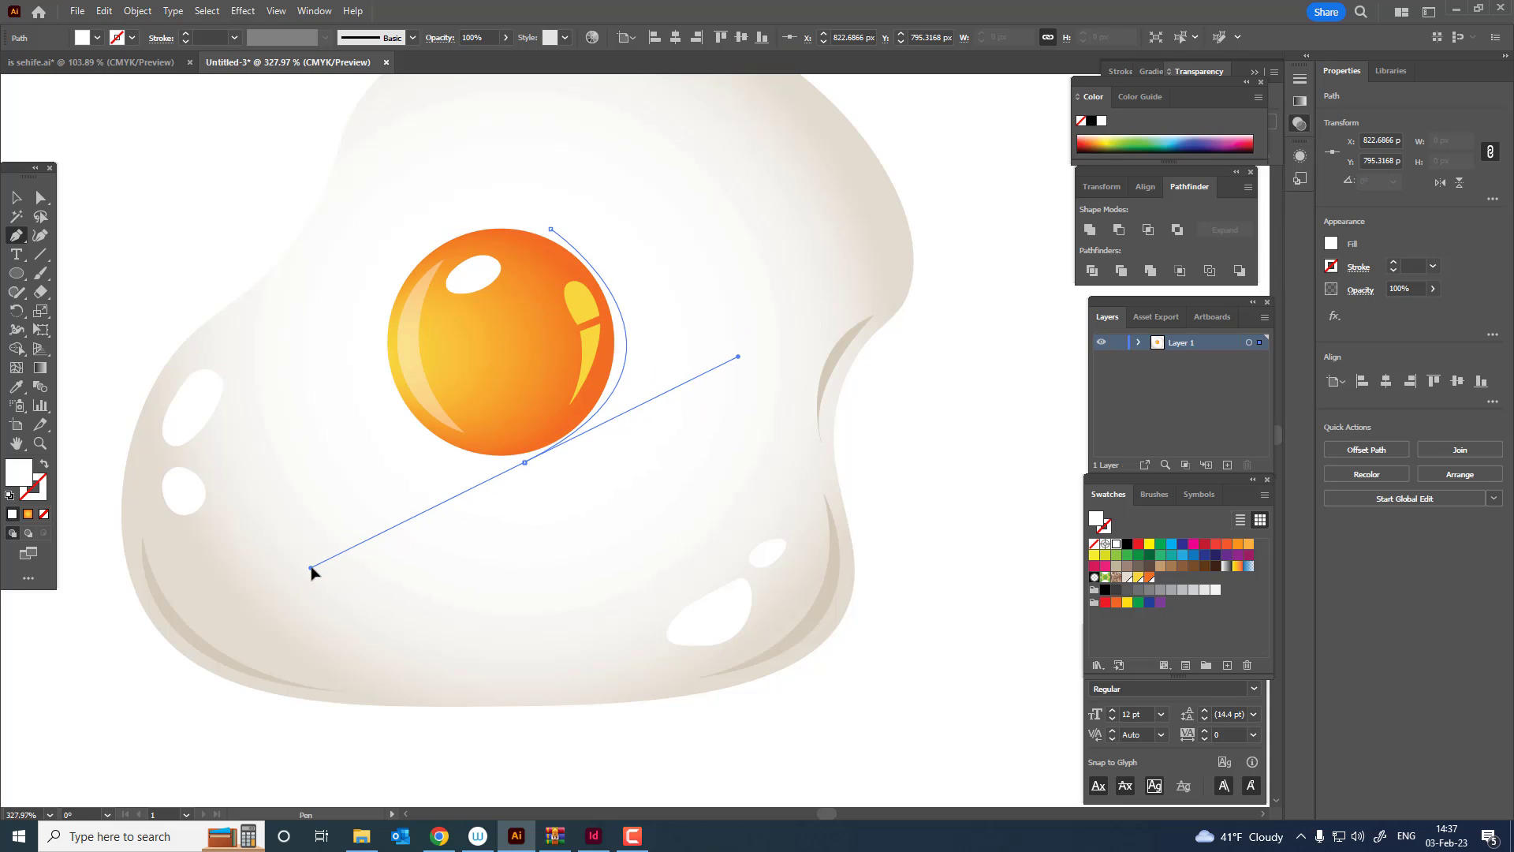
shift+click(525, 462)
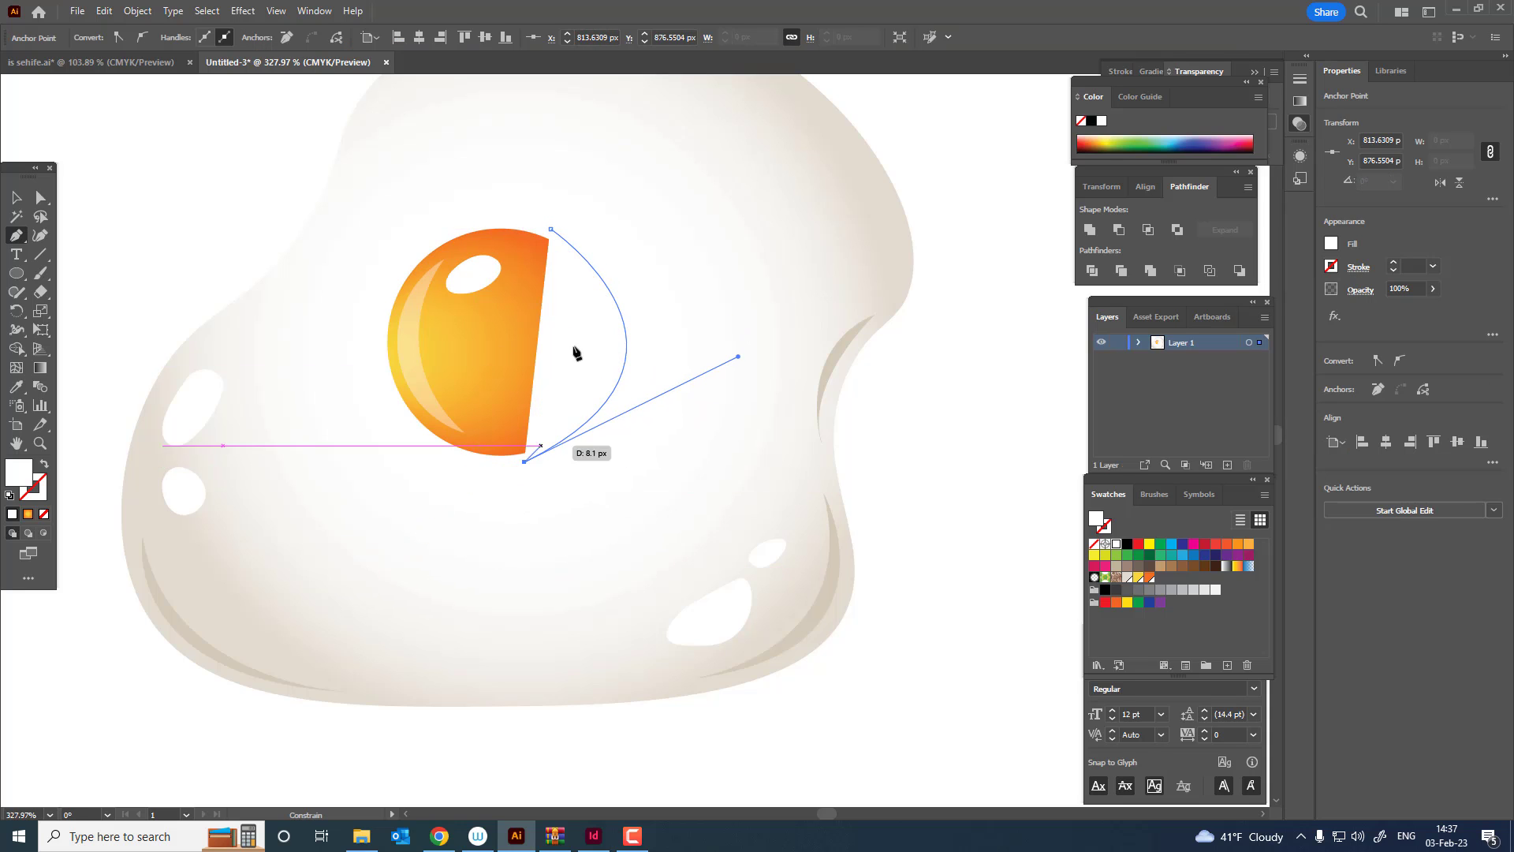
drag(550, 229, 264, 114)
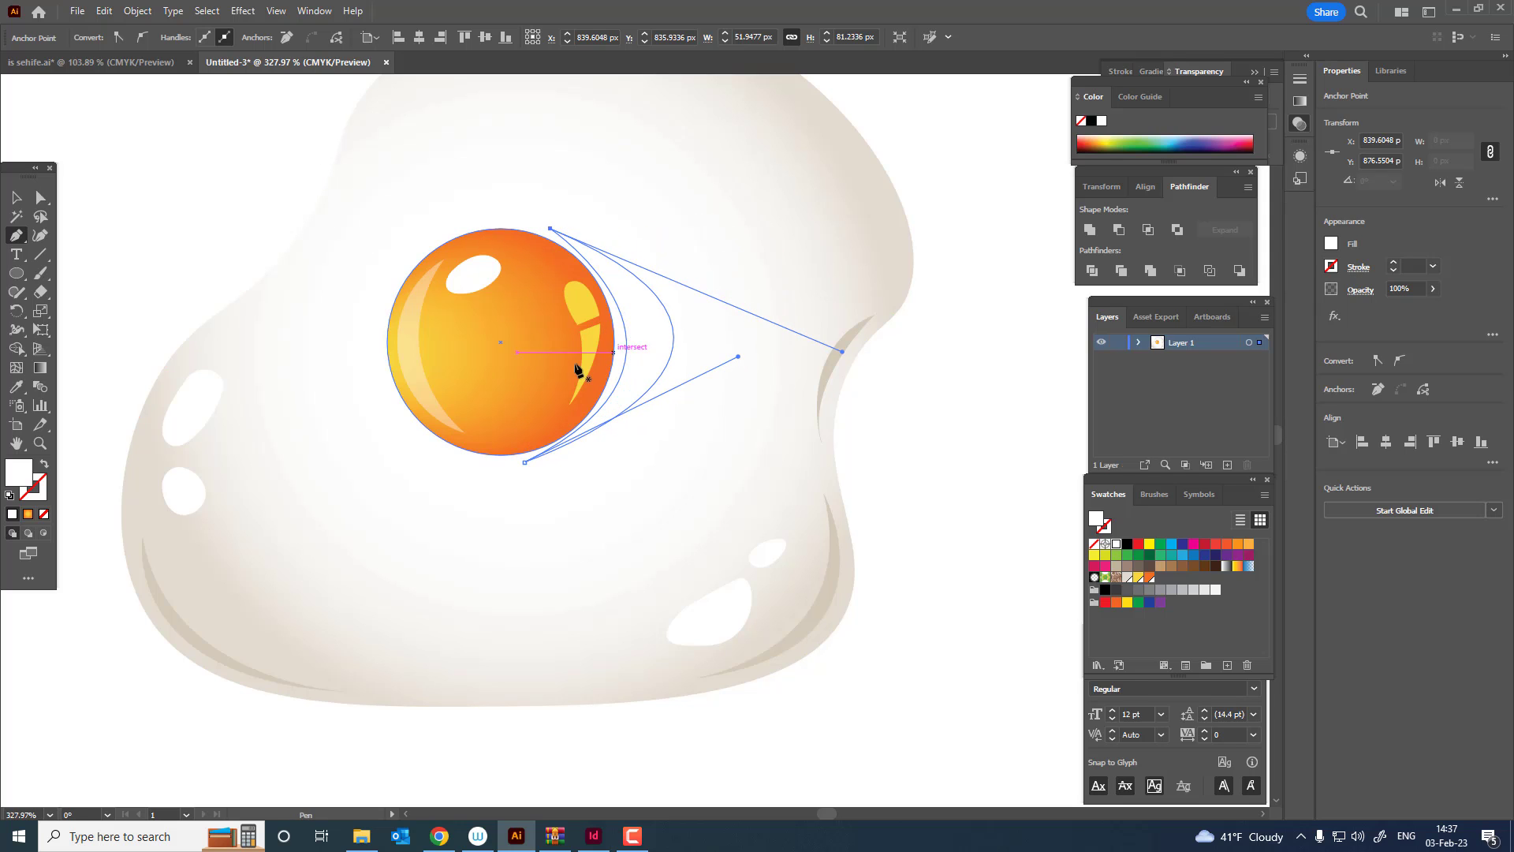
click(849, 335)
key(z)
drag(733, 335, 739, 415)
drag(473, 372, 546, 438)
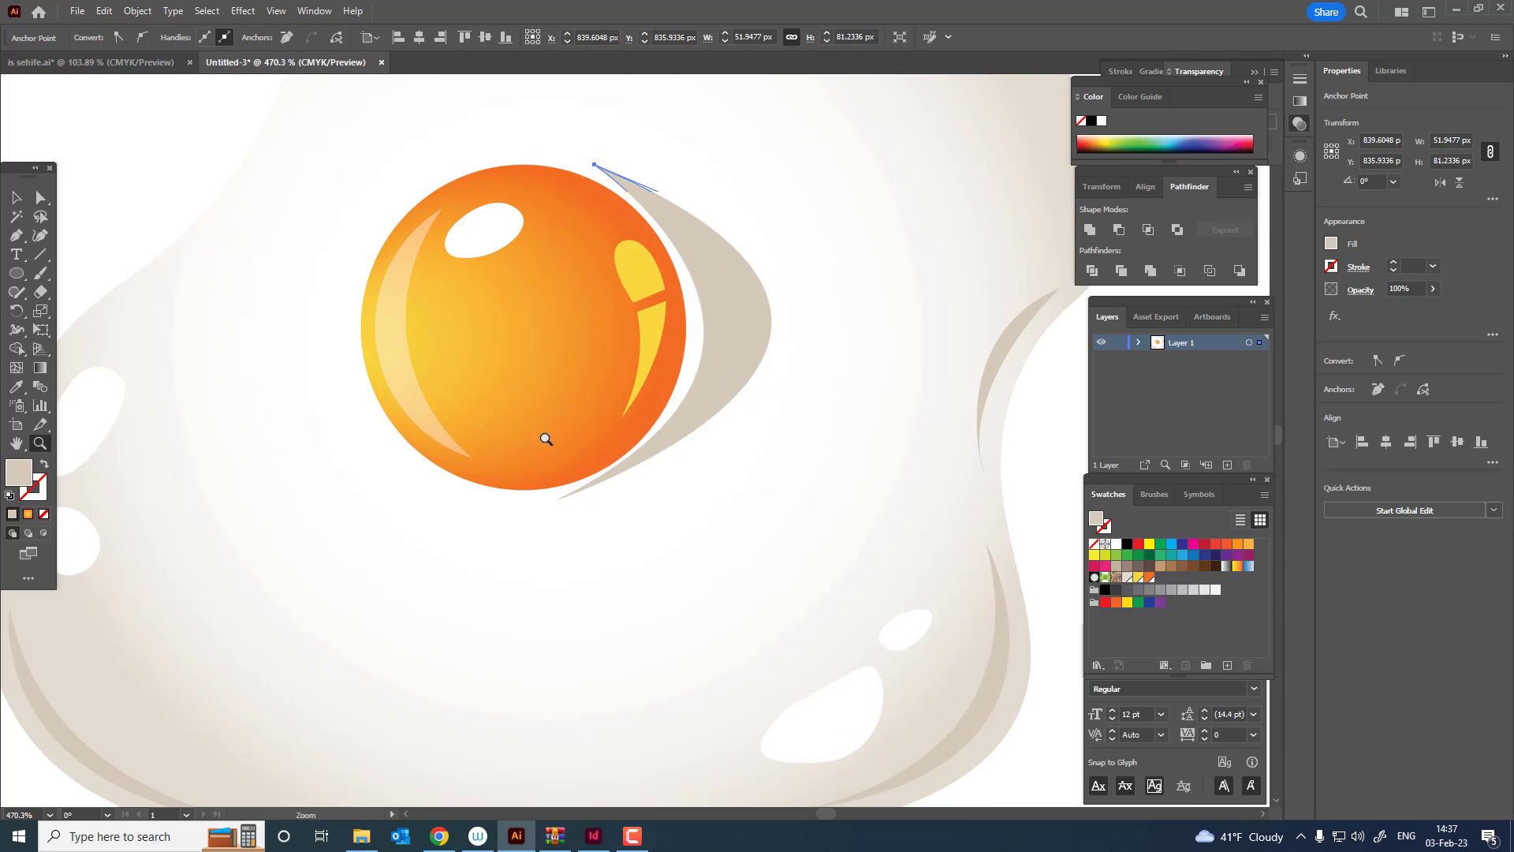
Reshape the beige shadow with the Curvature tool into a rounder crescent about 48 × 80 px that follows the yolk's right edge
click(40, 236)
drag(772, 321, 693, 338)
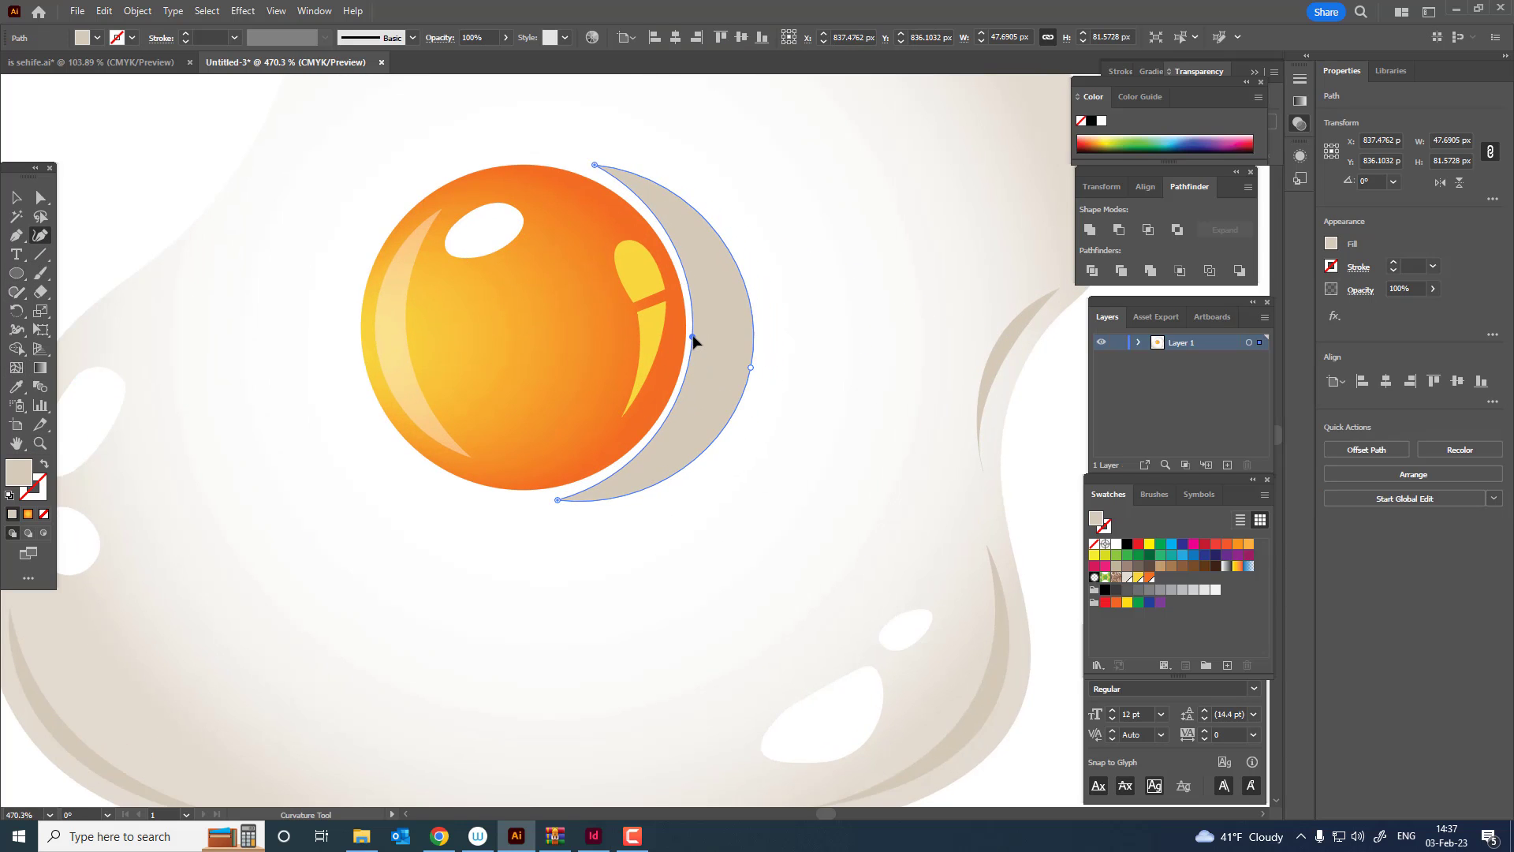
drag(593, 165, 596, 174)
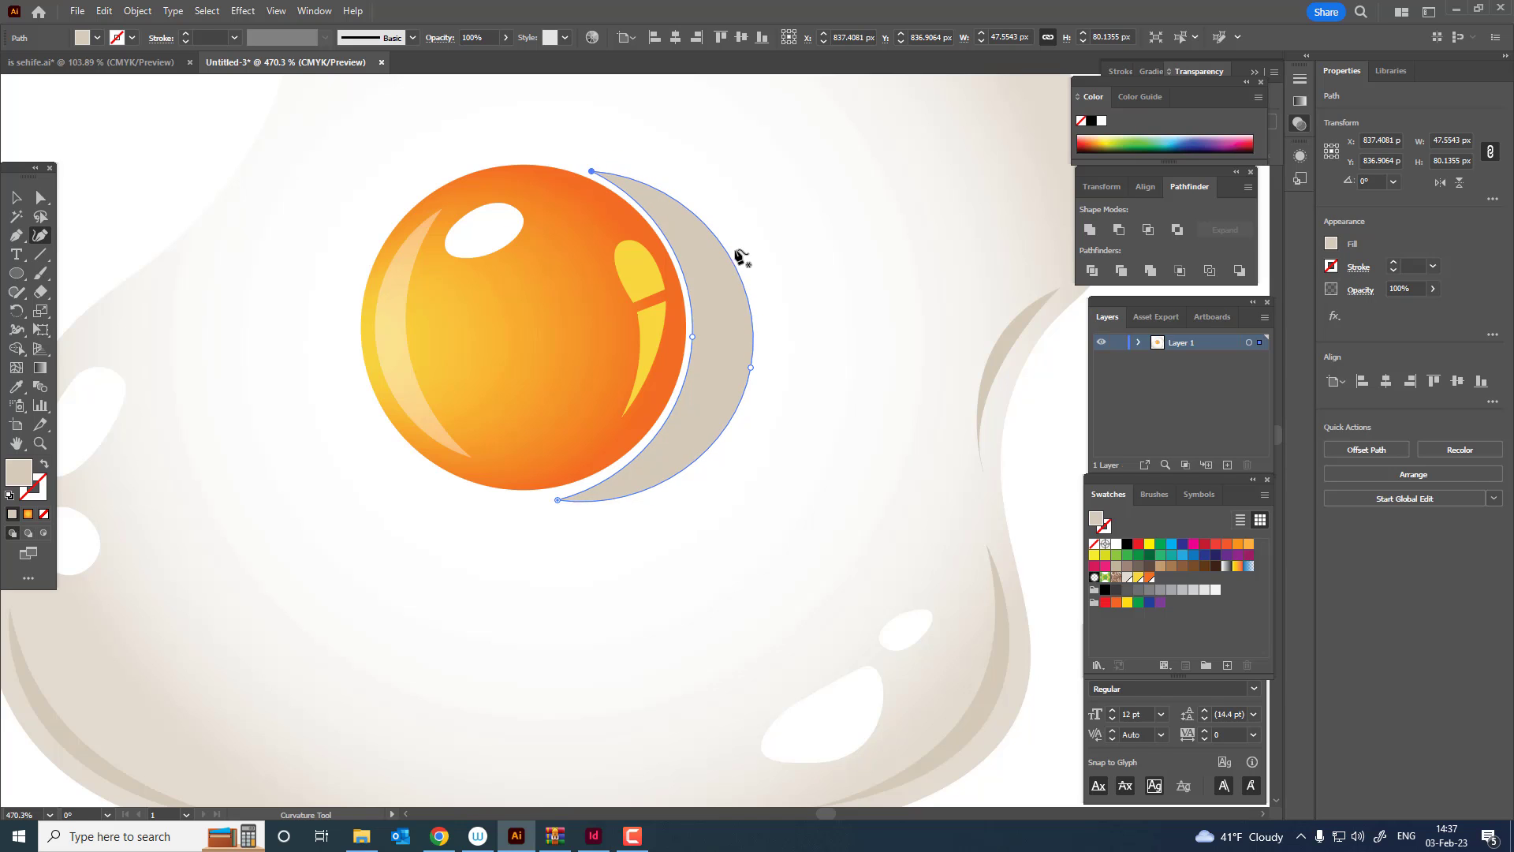
drag(558, 501, 553, 498)
Draw a circle about 93 px in diameter over the yolk and fill it with black
key(z)
drag(630, 424, 467, 520)
drag(339, 364, 347, 365)
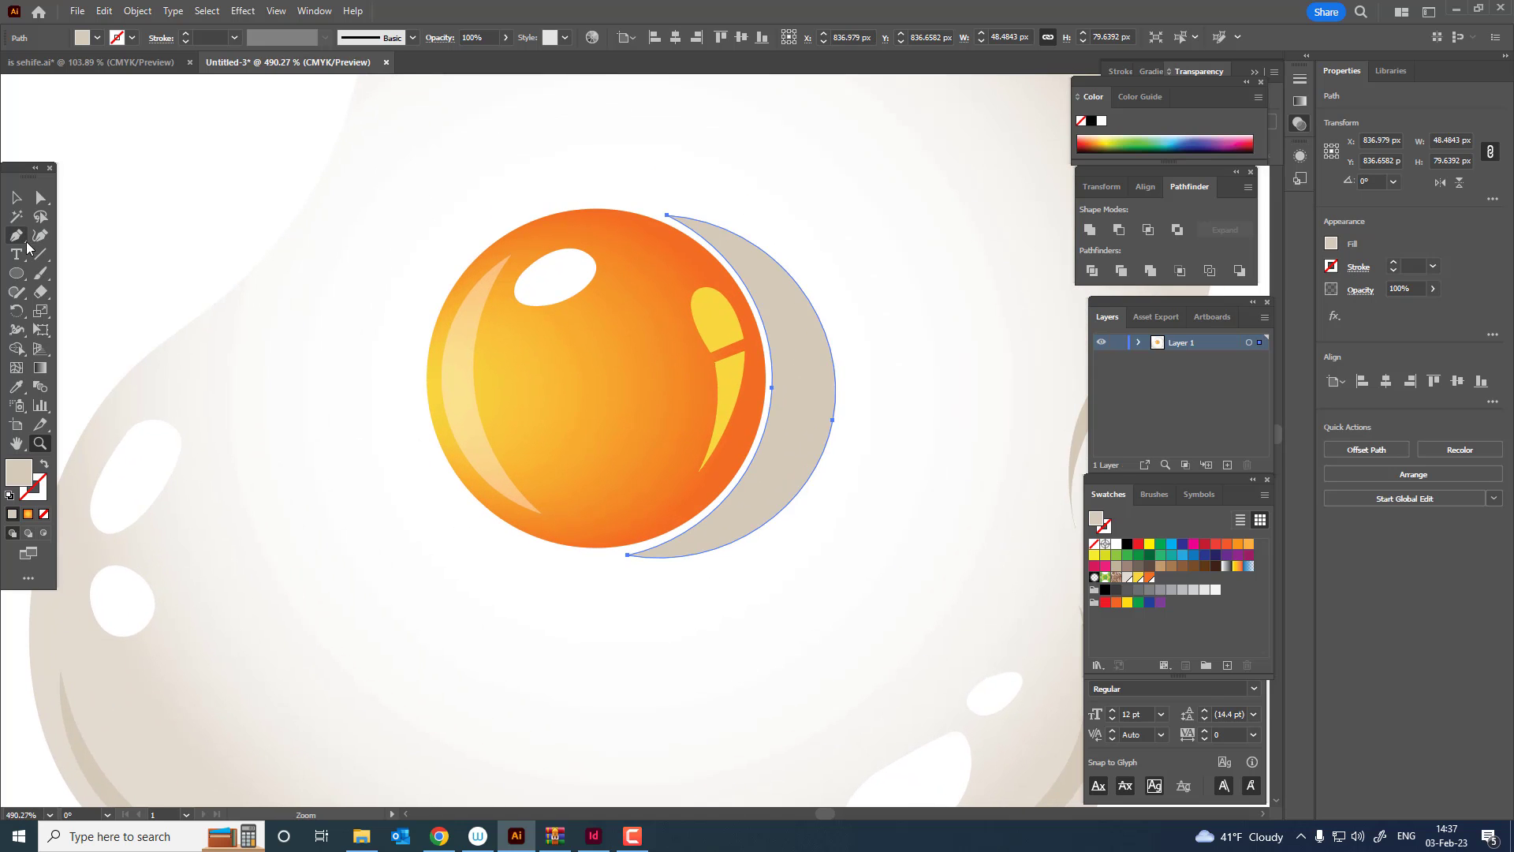
mouse_move(365, 231)
mouse_down()
mouse_move(706, 452)
mouse_move(794, 439)
mouse_up()
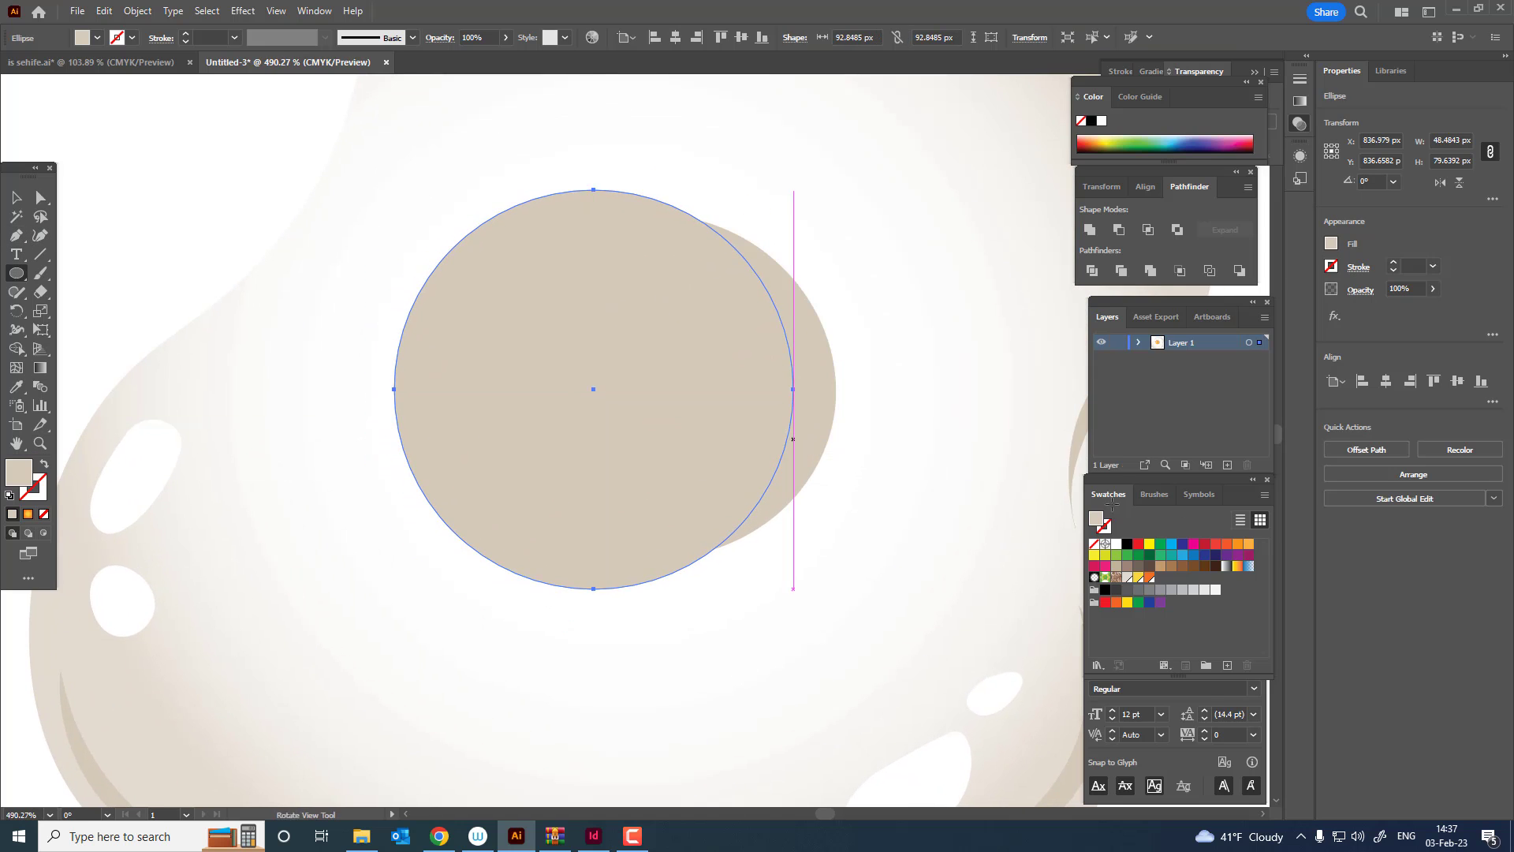
click(1107, 545)
Send the black circle backward until it lies behind the yolk and its highlights
key(v)
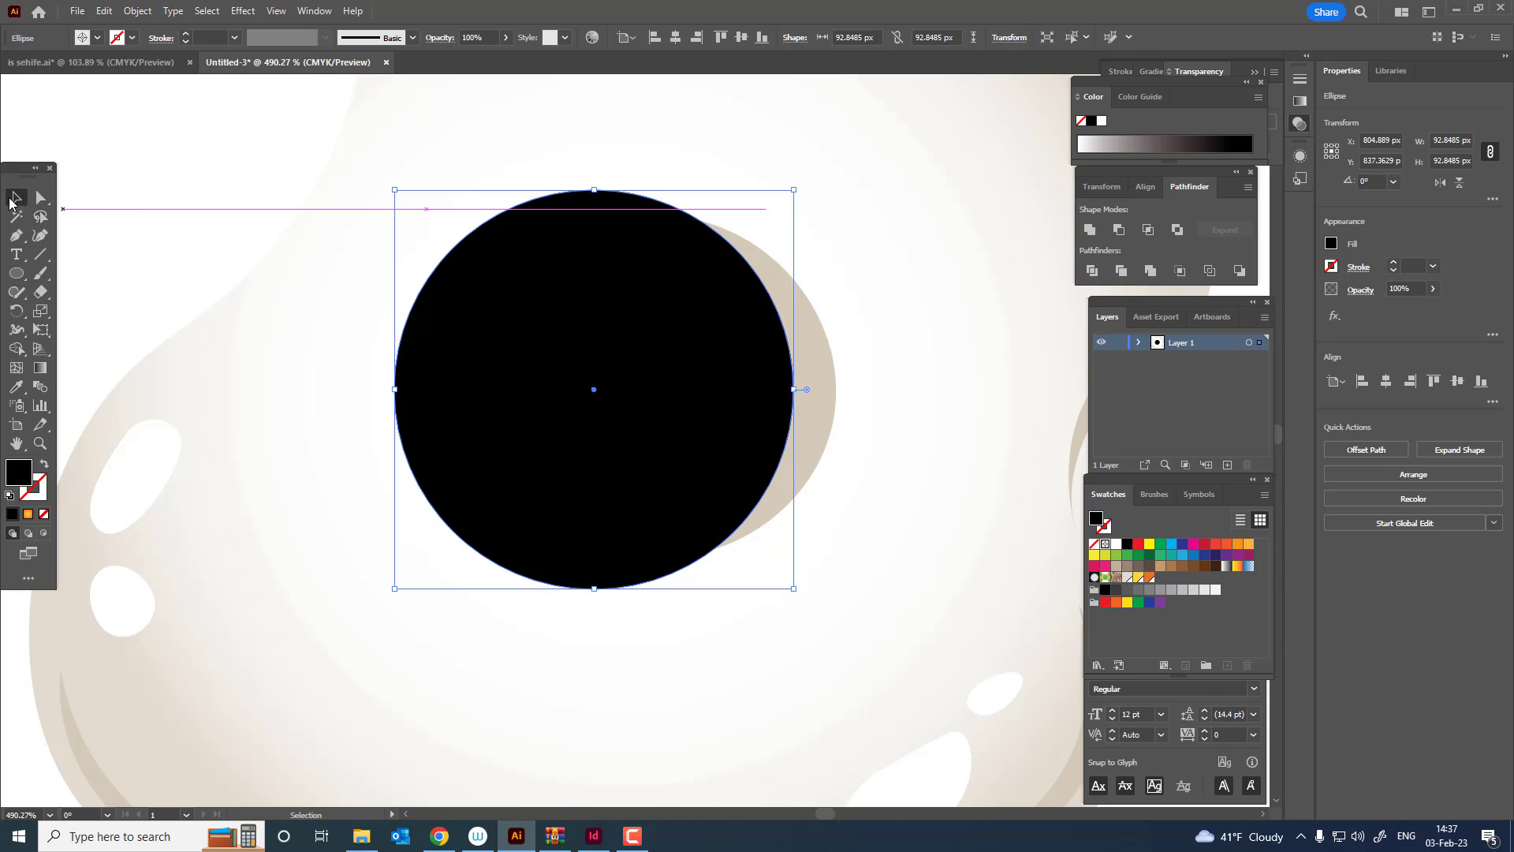
click(137, 10)
mouse_move(182, 46)
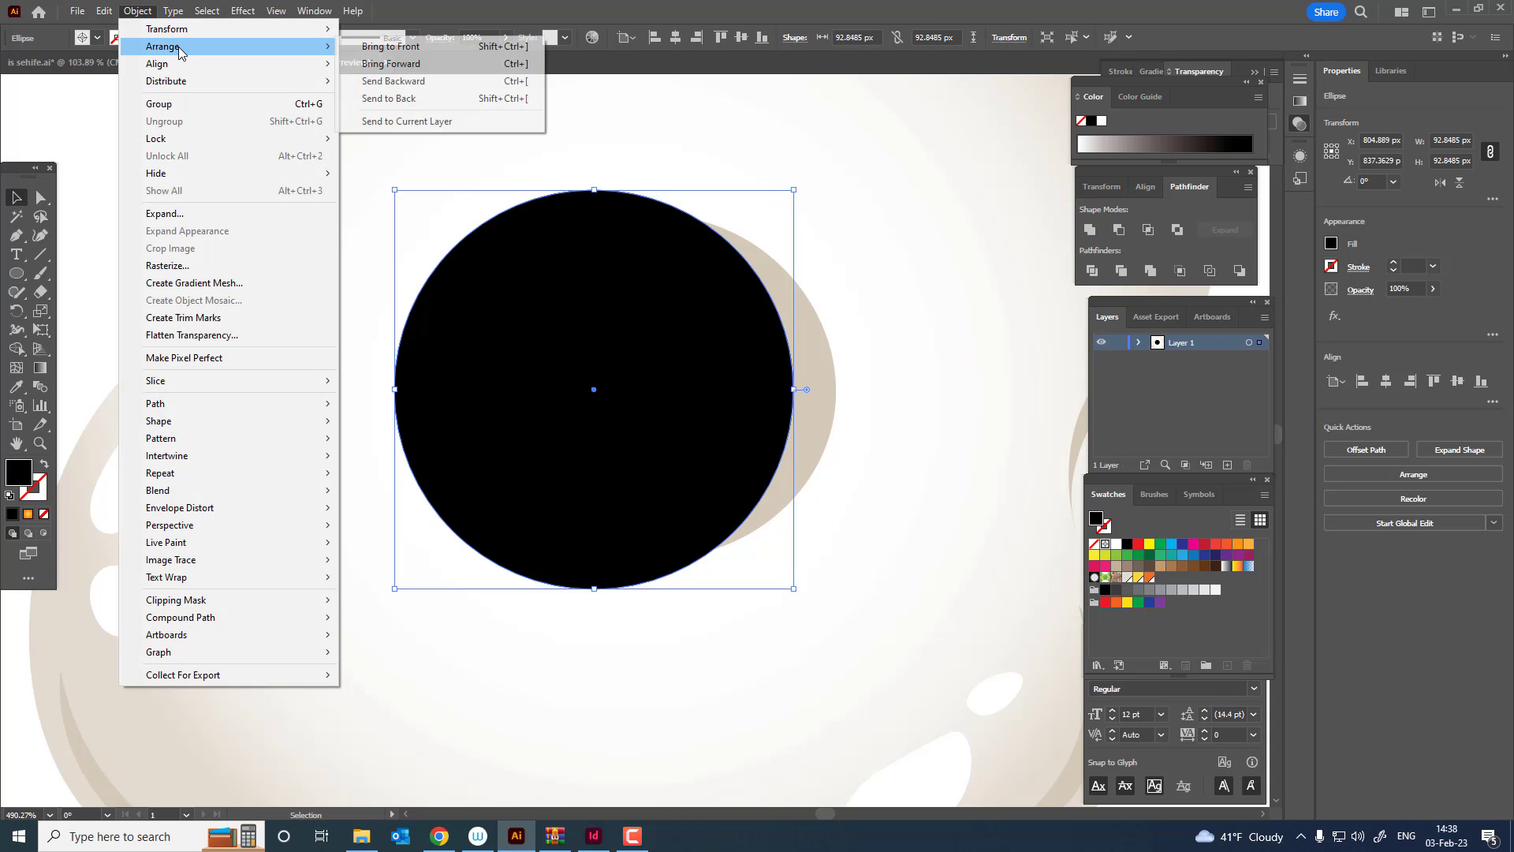
click(418, 82)
key(ctrl+[)
key(ctrl+[)
key(ctrl+[)
key(ctrl+[)
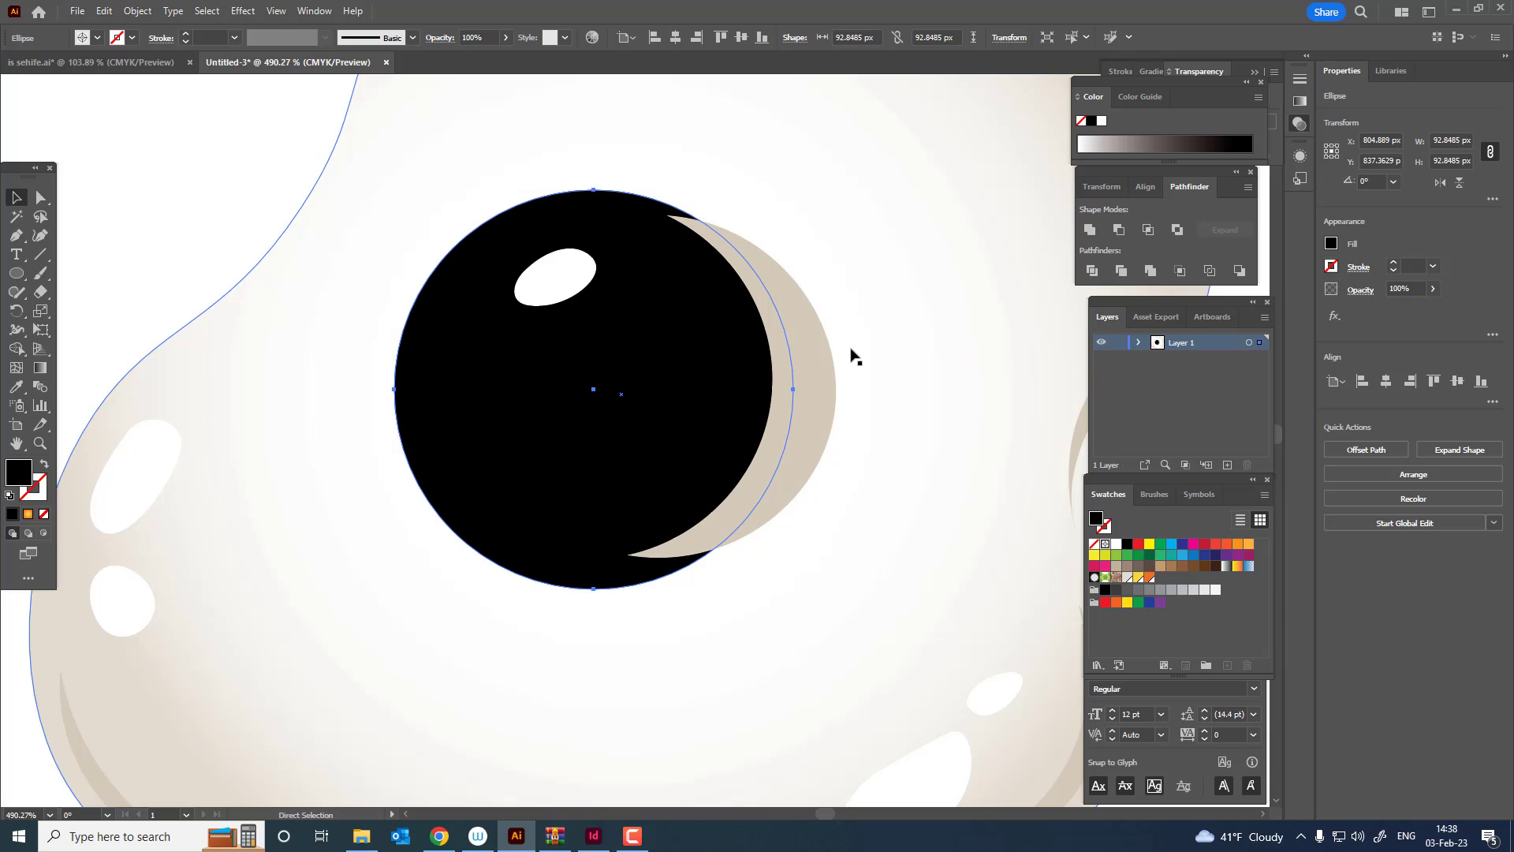
key(ctrl+[)
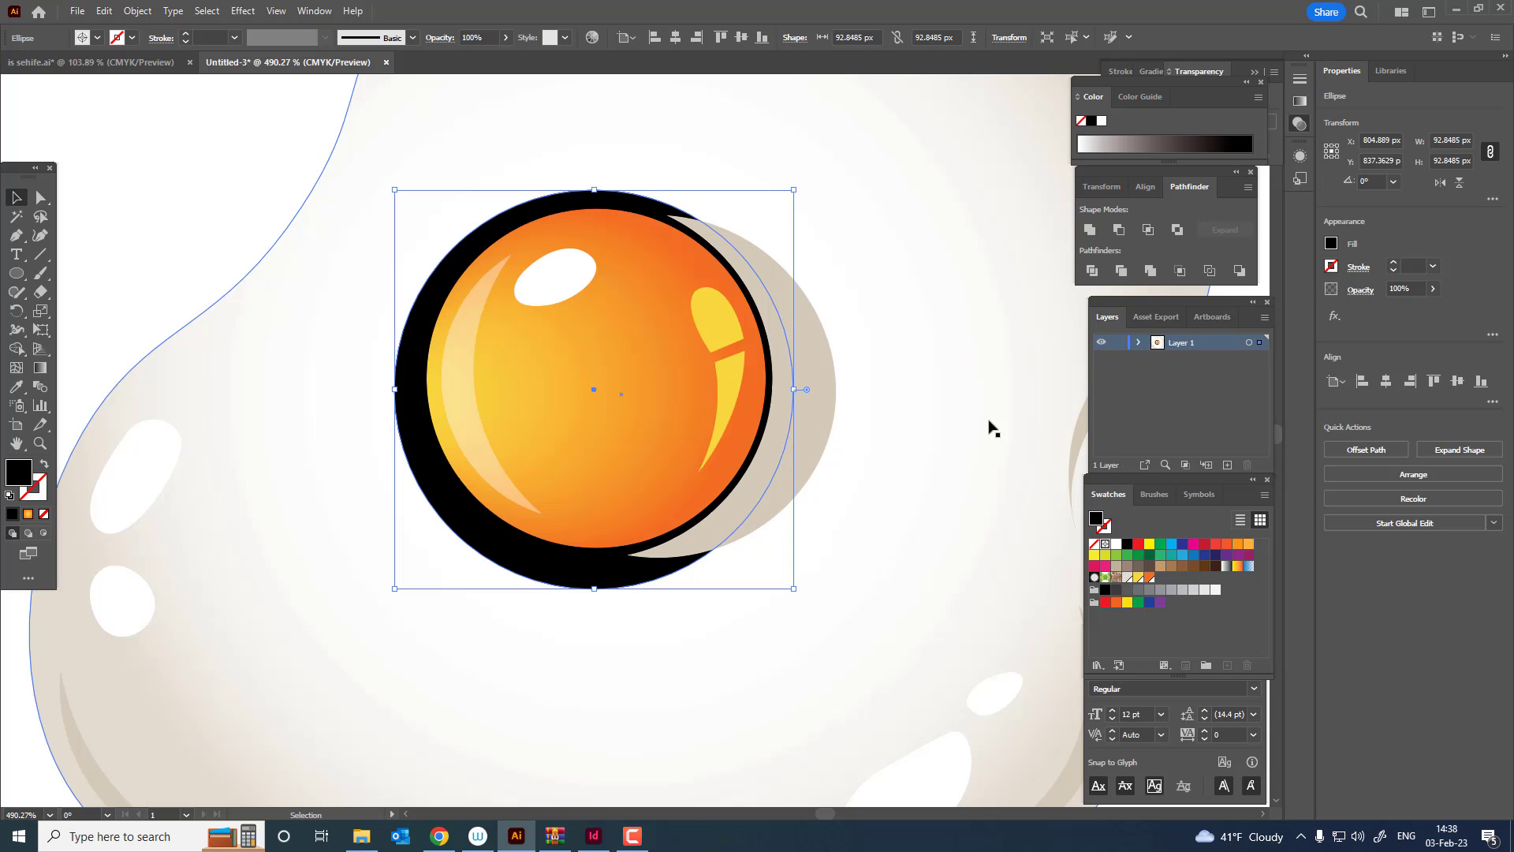
Fill the circle behind the yolk with white and shrink it to about 84 px in diameter
click(1116, 543)
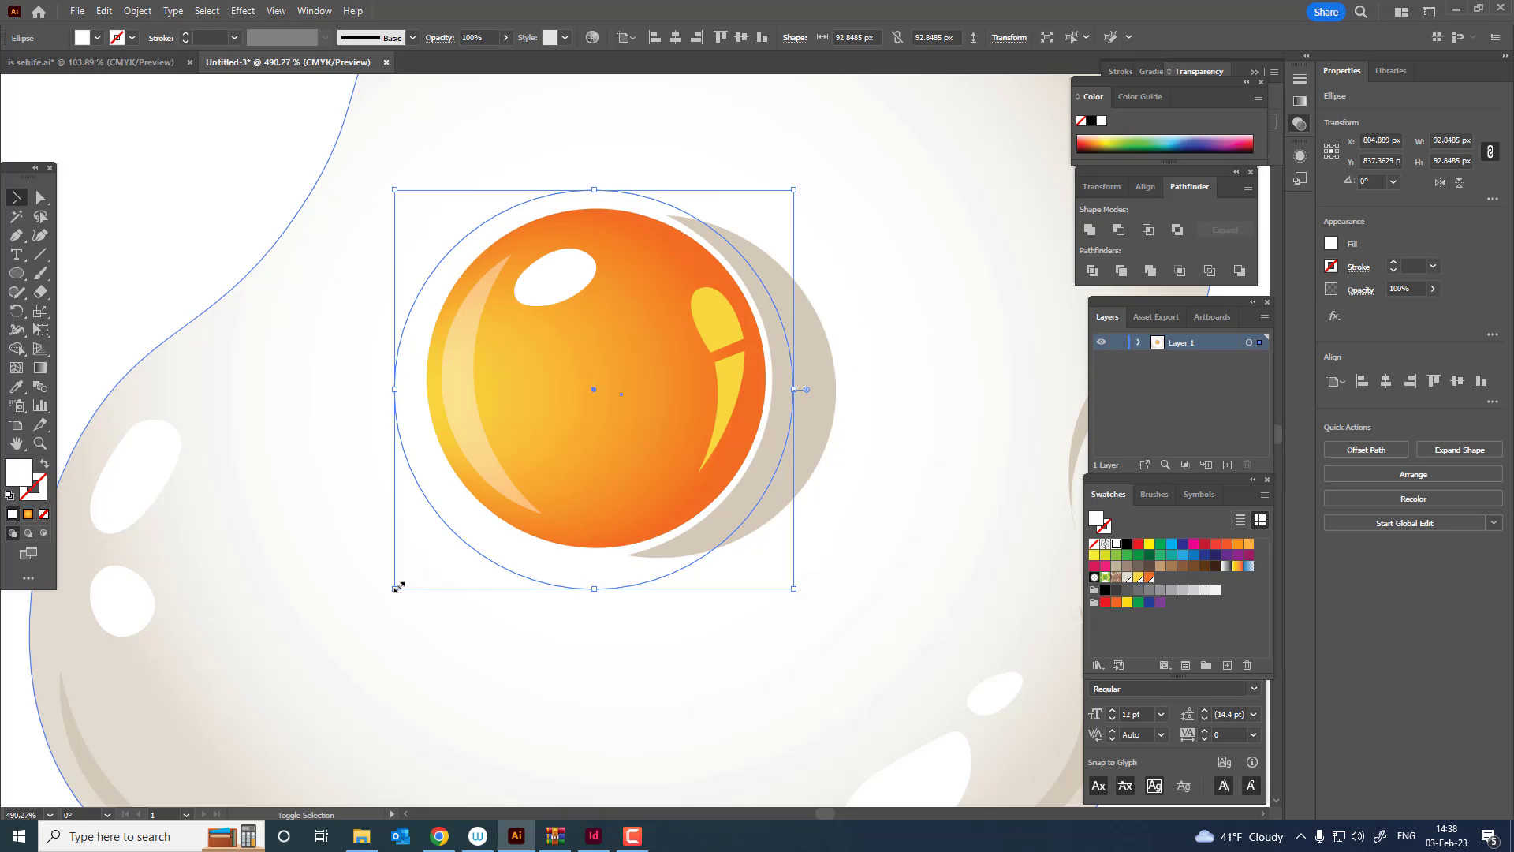
drag(398, 587, 418, 581)
drag(538, 552, 635, 603)
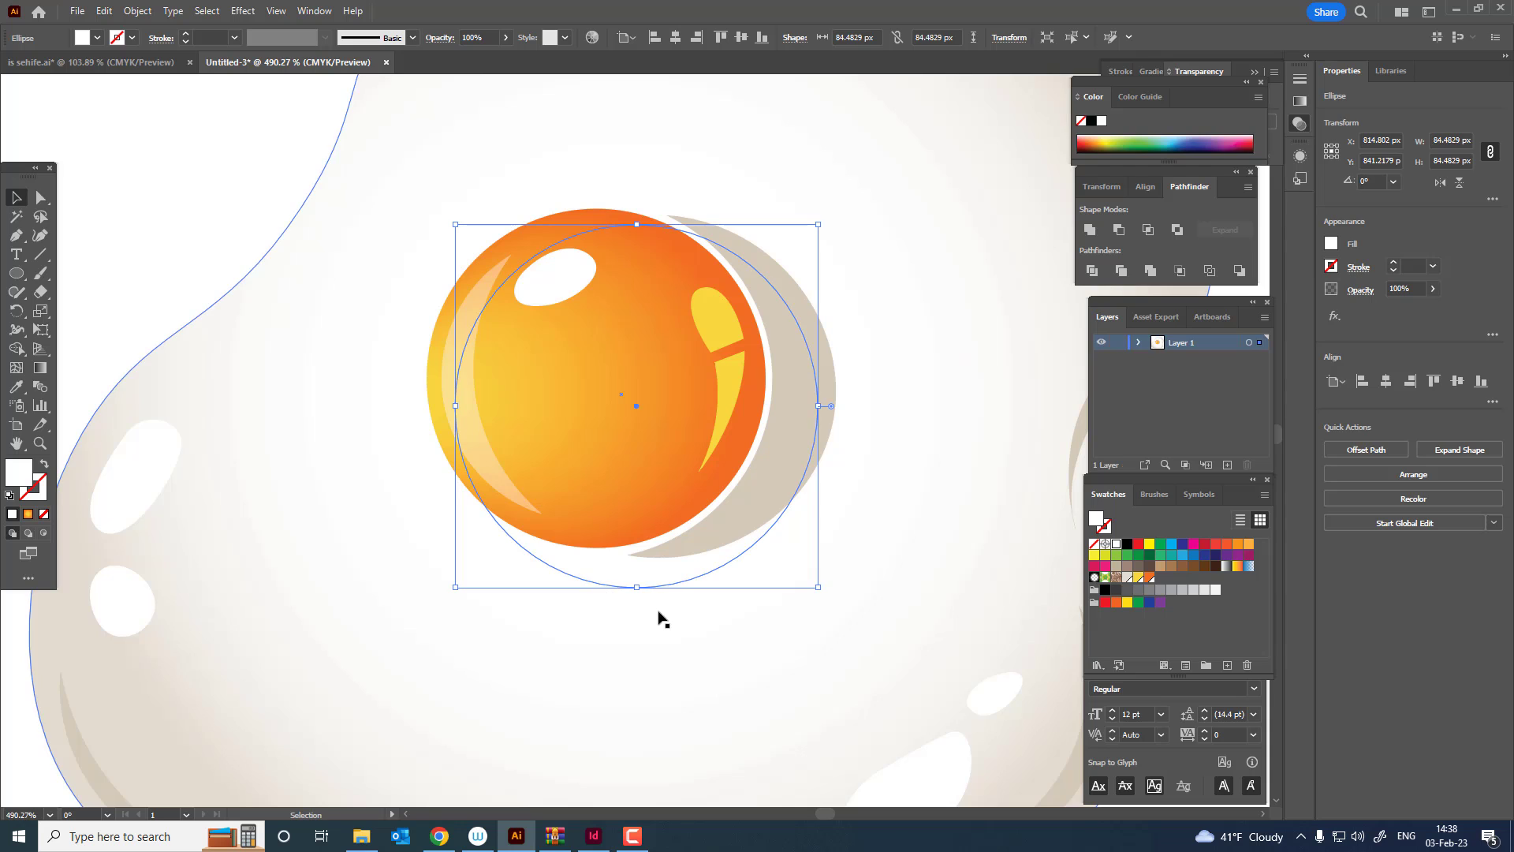
Nudge the white circle until it forms an even ring around the yolk, then deselect it
key(Left)
key(Left)
key(Left)
key(Left)
key(Left)
key(Left)
key(Left)
key(Left)
key(Left)
key(Left)
key(Left)
key(Left)
key(Left)
key(Up)
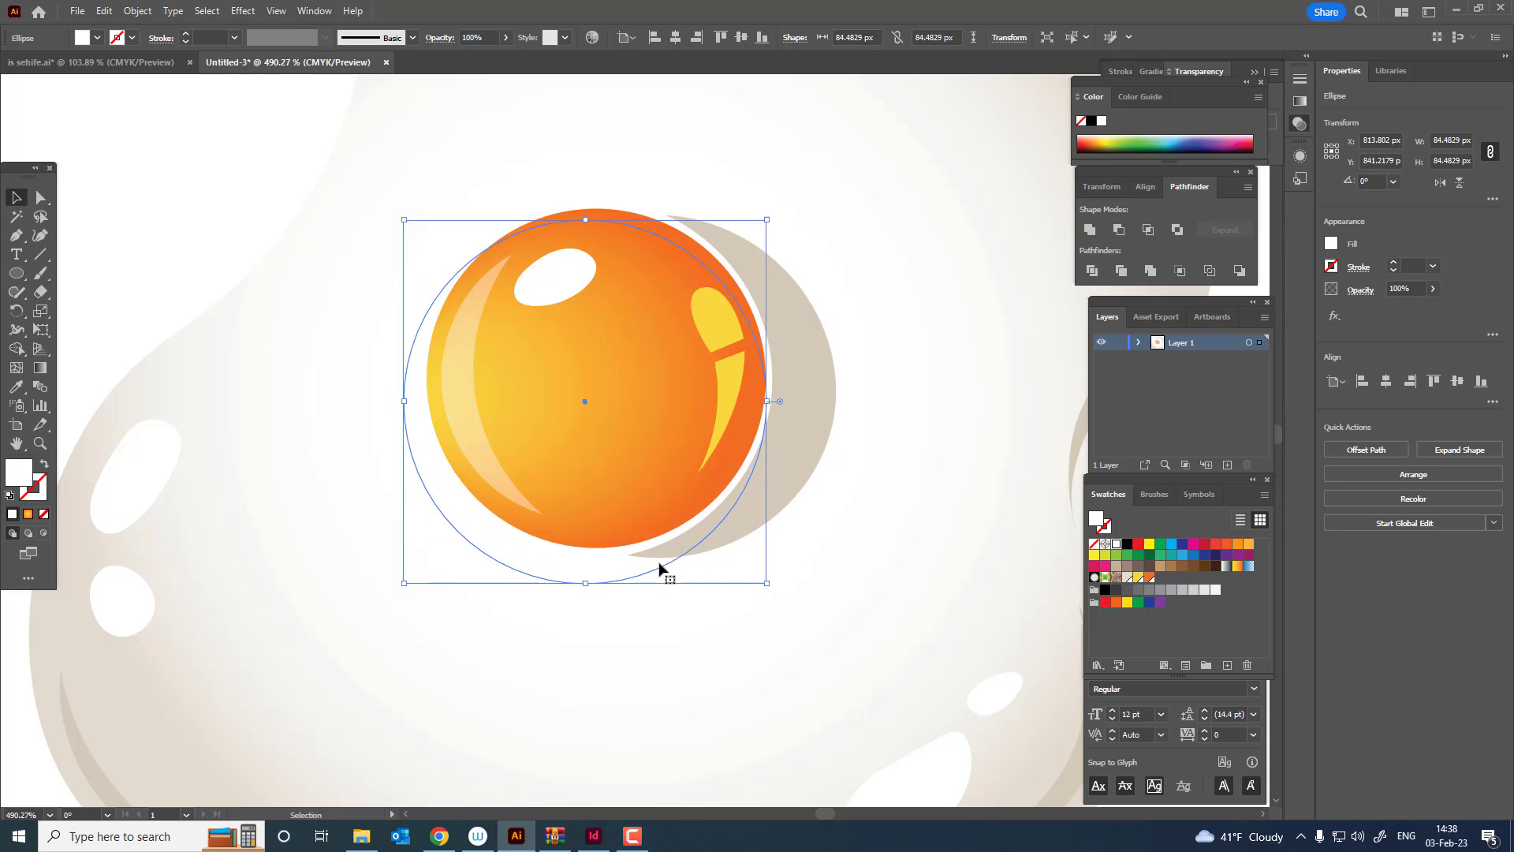
key(Up)
key(Up)
key(Up)
key(Up)
key(Up)
key(Up)
key(Up)
key(Right)
key(Right)
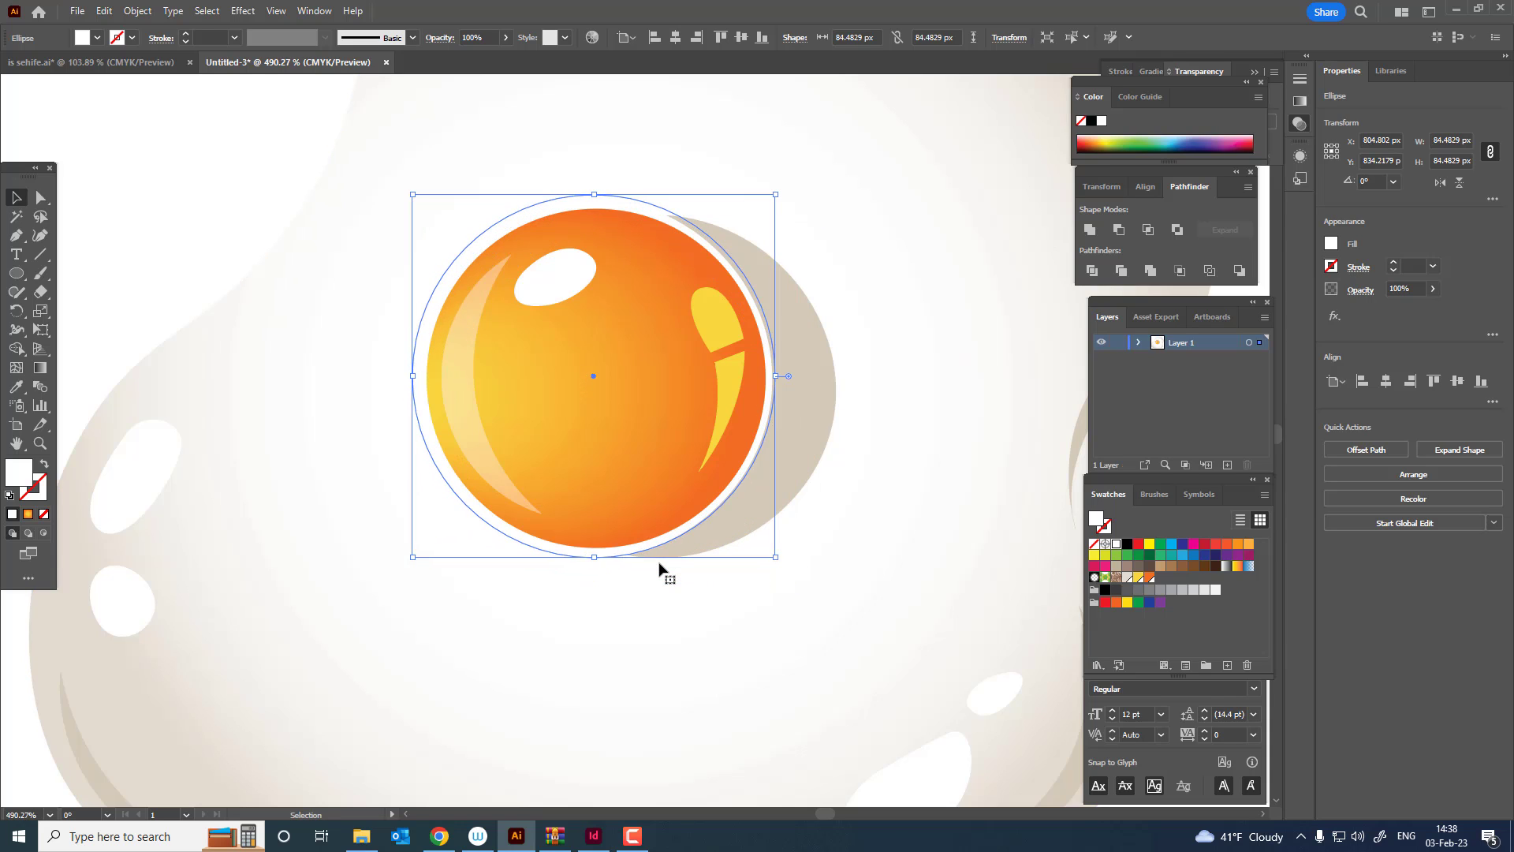
key(Down)
key(Right)
key(z)
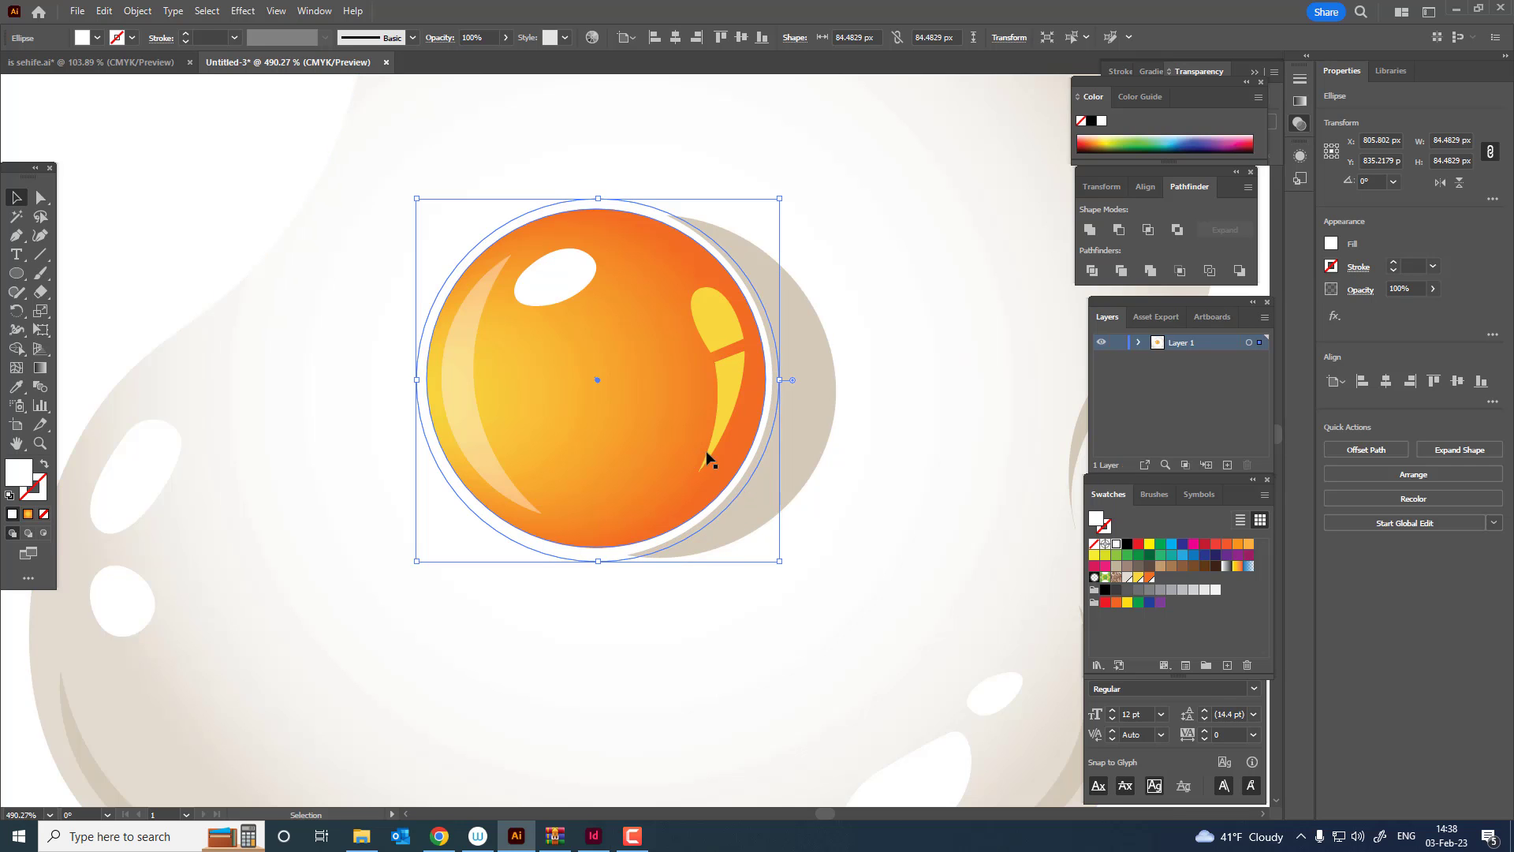
drag(710, 456, 690, 550)
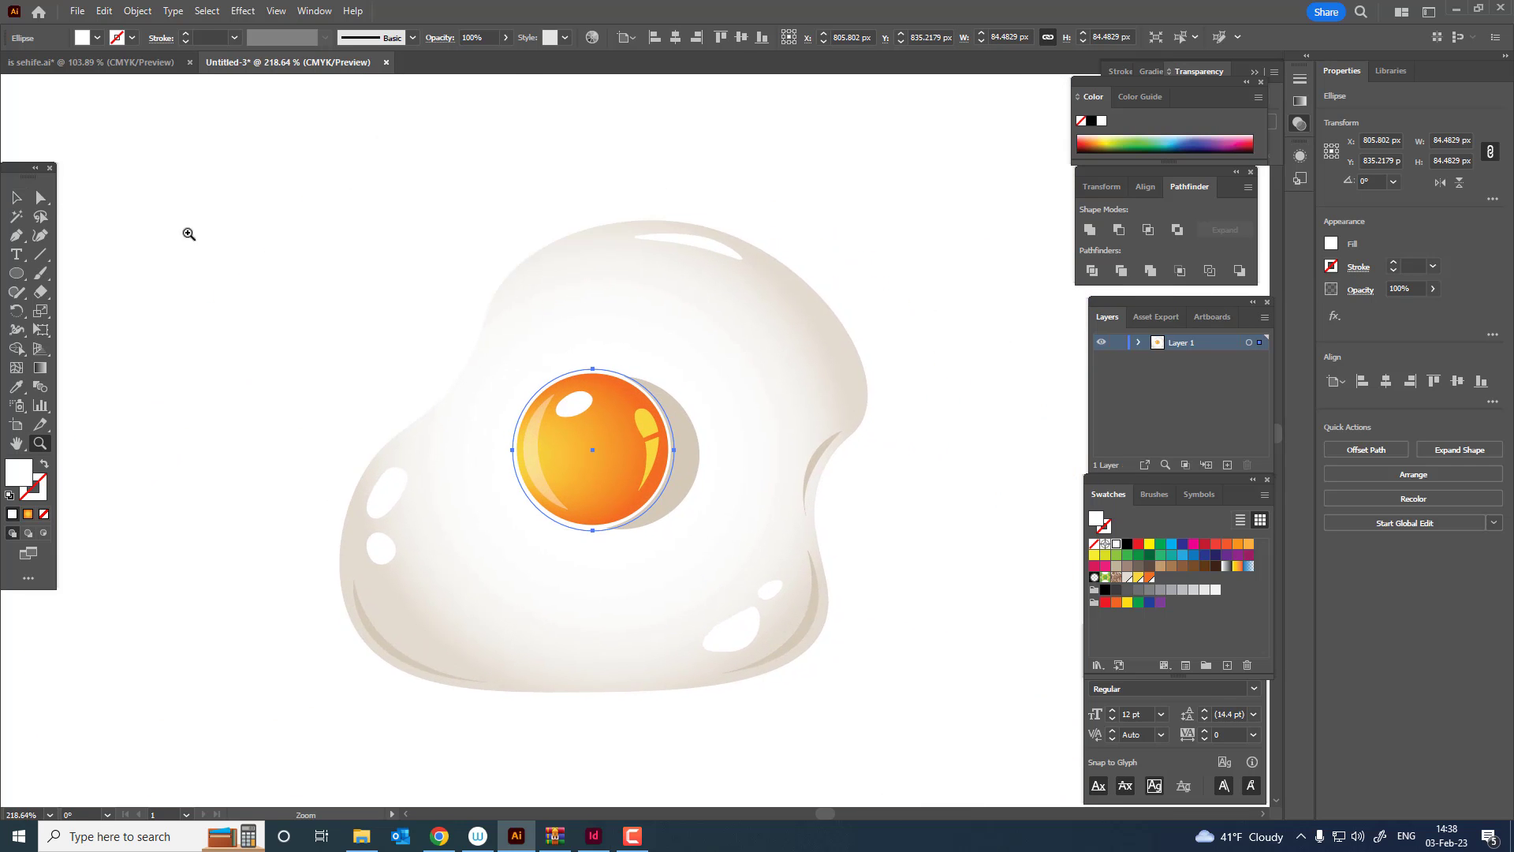
click(17, 204)
click(379, 328)
Draw a rounded shape about 19 × 21 px on the egg white above the shadow crescent and fill it with light beige
key(z)
drag(395, 339, 448, 290)
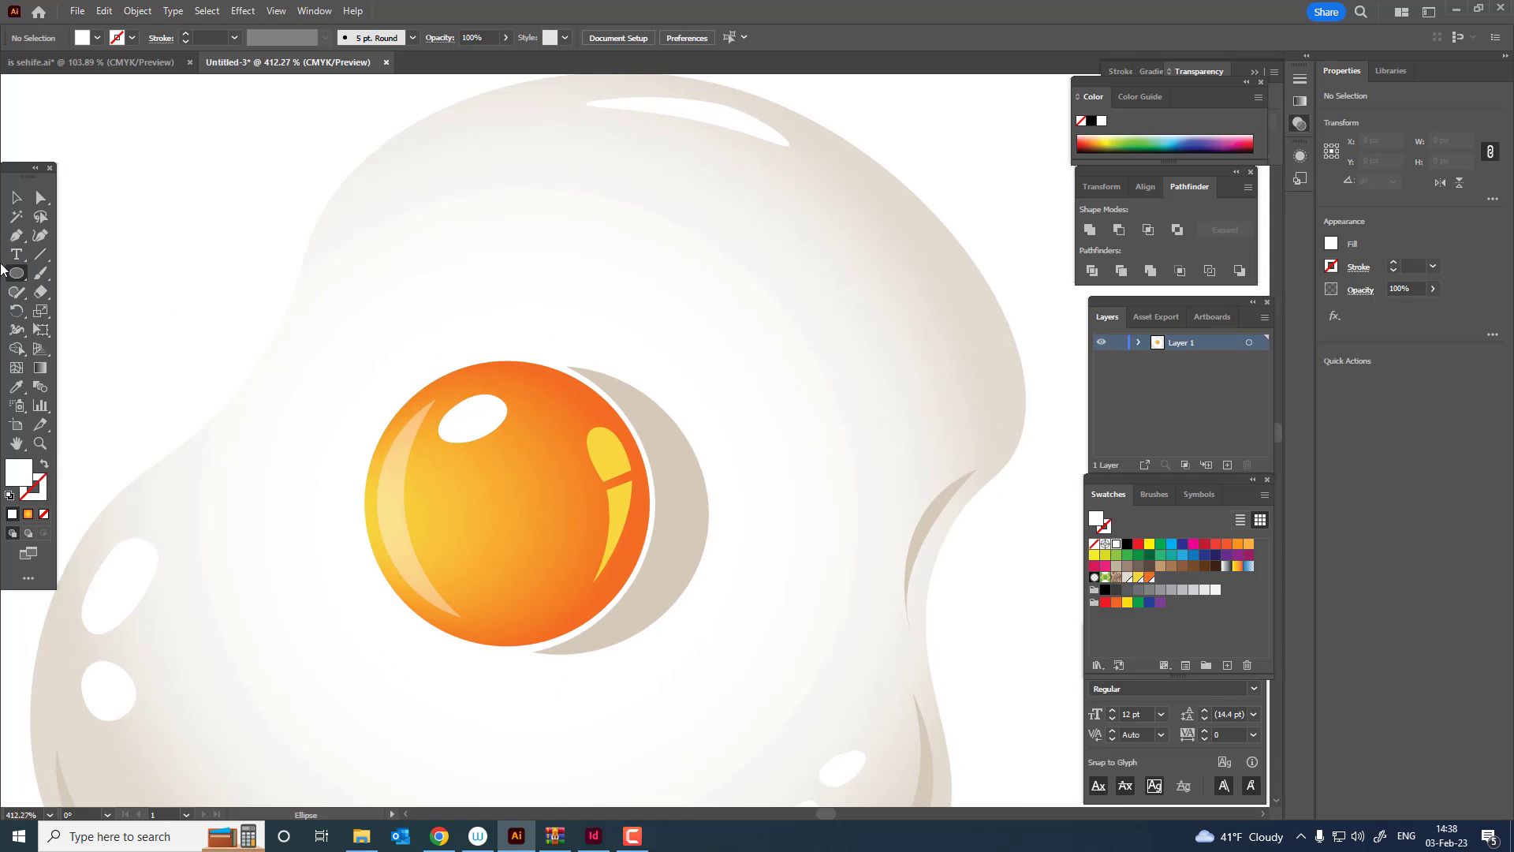
click(613, 321)
drag(672, 350, 632, 358)
key(i)
click(932, 516)
key(z)
click(1127, 579)
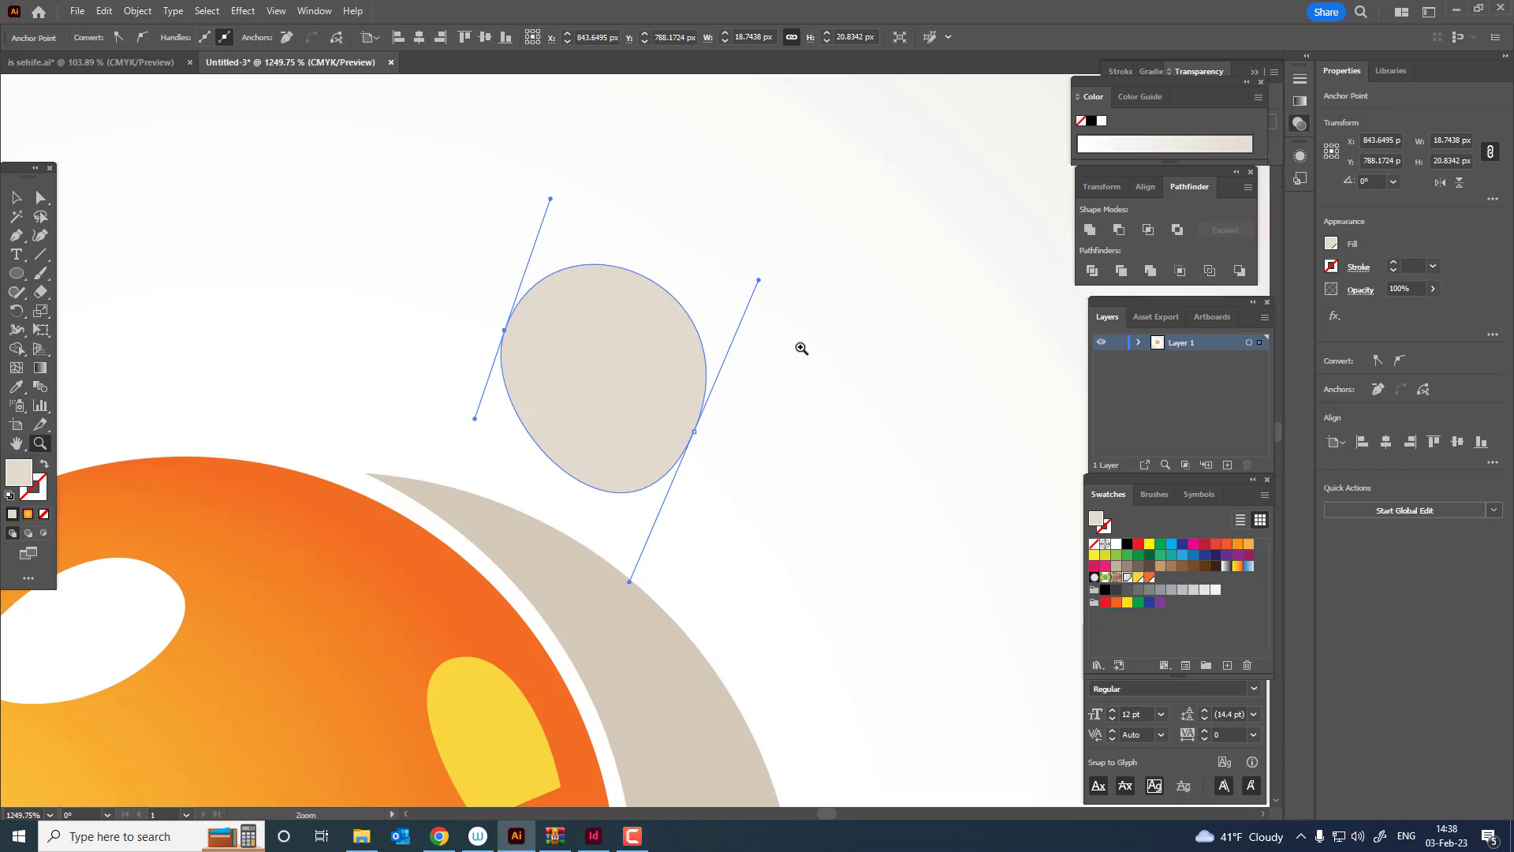
Reshape the light beige spot with the Curvature tool into a smaller, softly triangular bubble about 14 × 14 px
drag(791, 347, 685, 392)
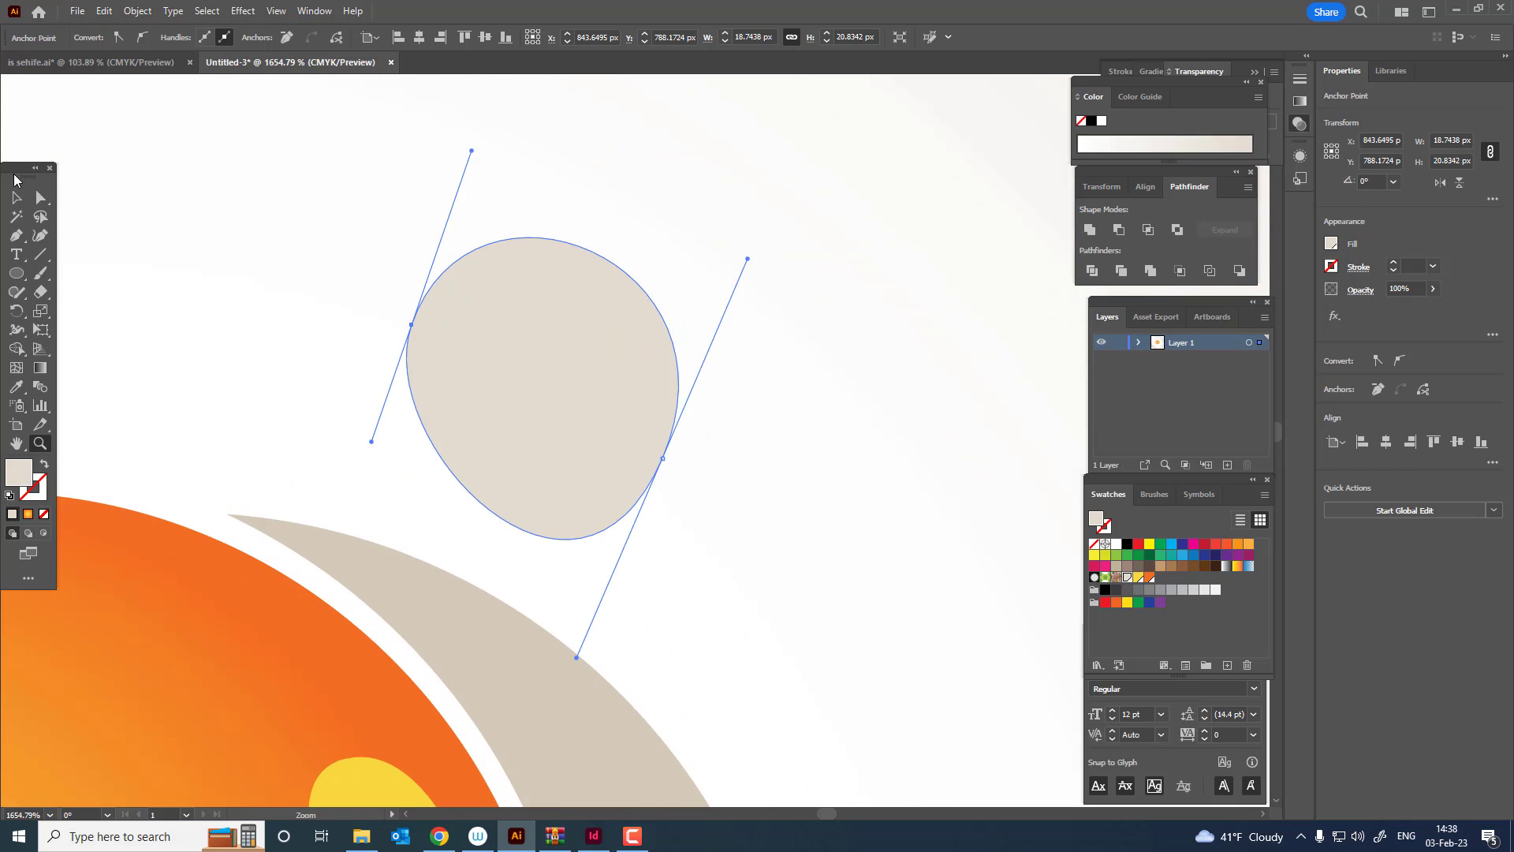
click(45, 236)
drag(585, 538, 548, 453)
drag(662, 457, 582, 276)
drag(645, 369, 615, 335)
drag(581, 278, 424, 281)
key(Delete)
Draw a crescent about 6 × 11 px along the bubble's lower-right edge with the Pen tool and fill it with white
scroll(588, 327, up, 2)
key(p)
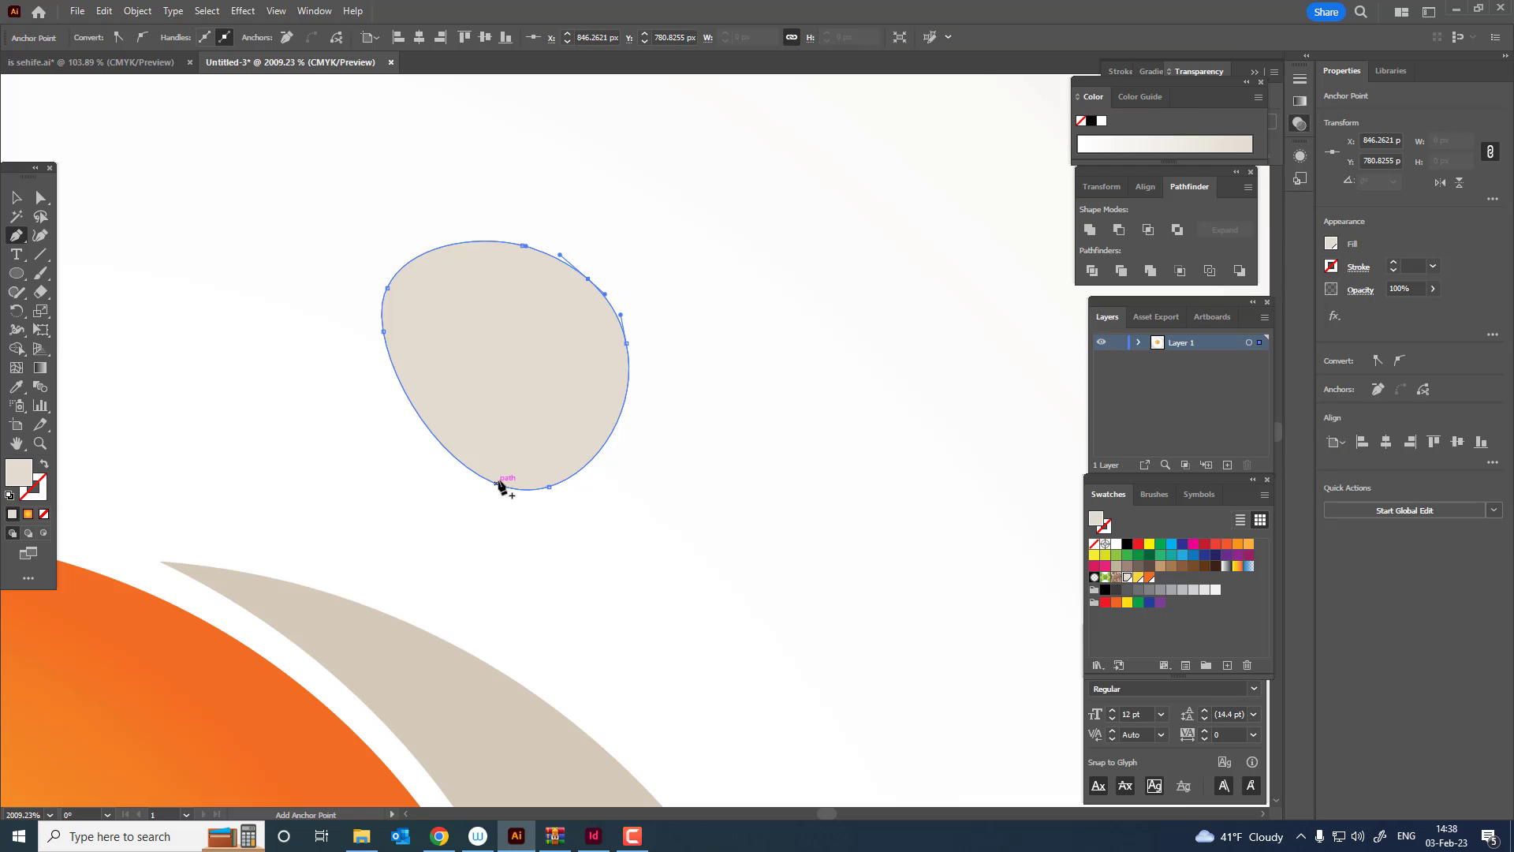
click(589, 291)
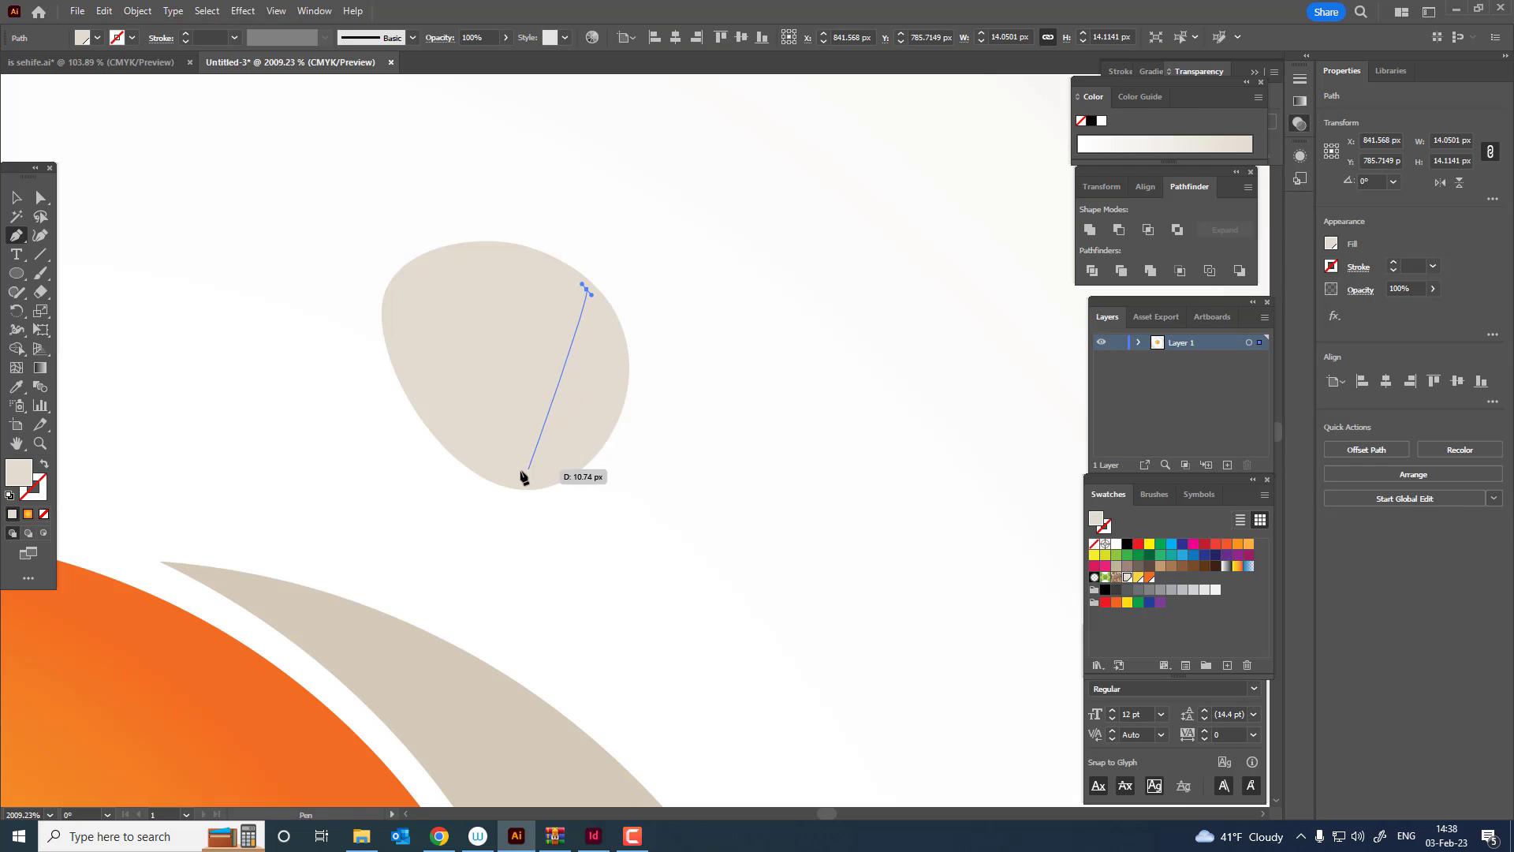
drag(506, 478, 311, 494)
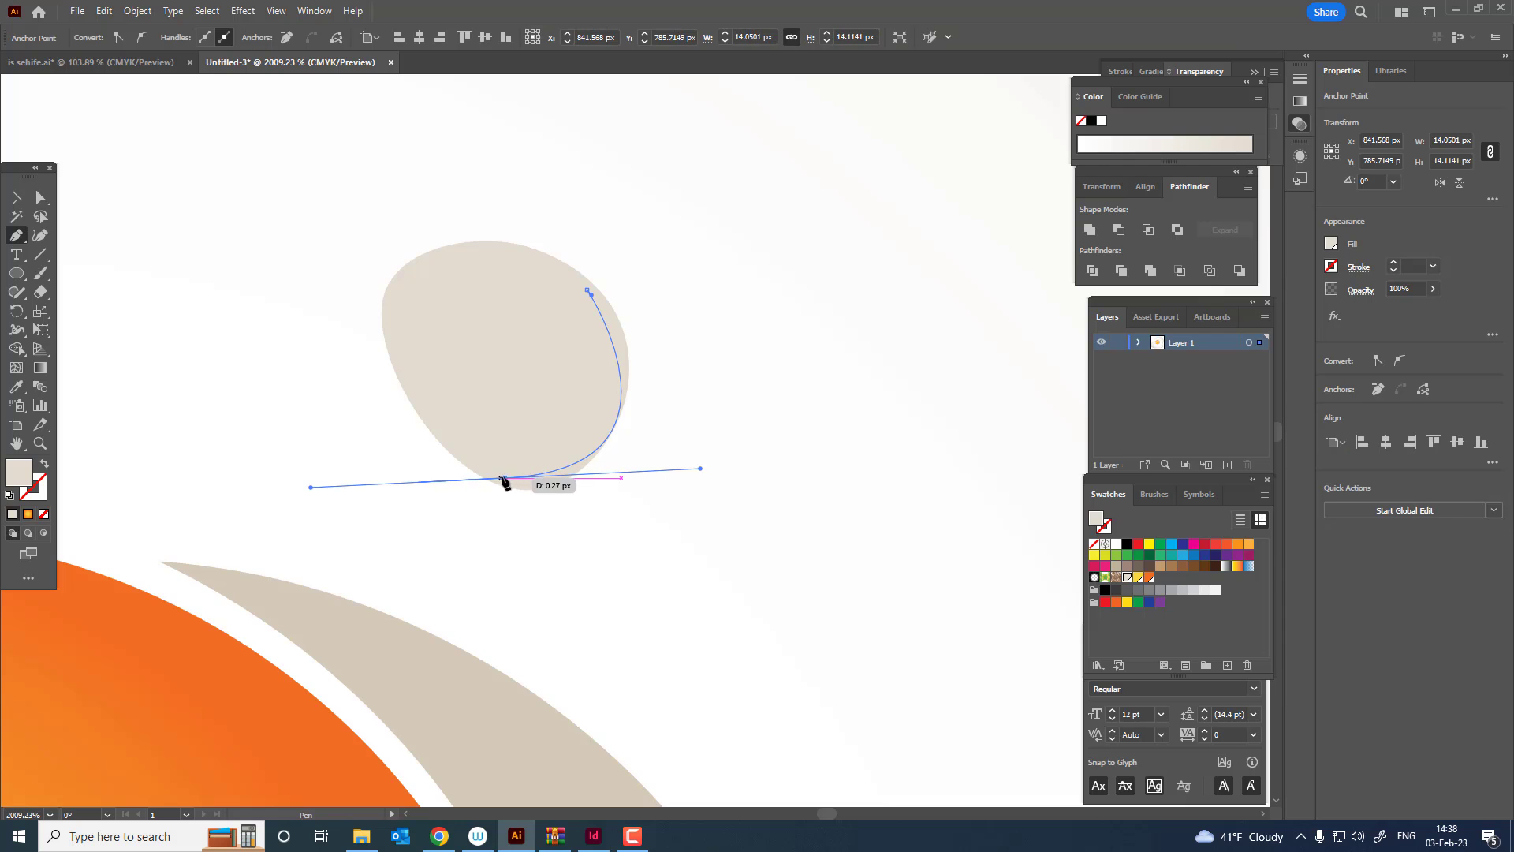
click(505, 478)
drag(586, 290, 541, 112)
click(1115, 545)
Reshape the white crescent with the Curvature tool to follow the bubble's lower-right outline, about 8.4 × 11.8 px in size
key(z)
drag(903, 515, 875, 544)
drag(544, 438, 655, 504)
click(41, 237)
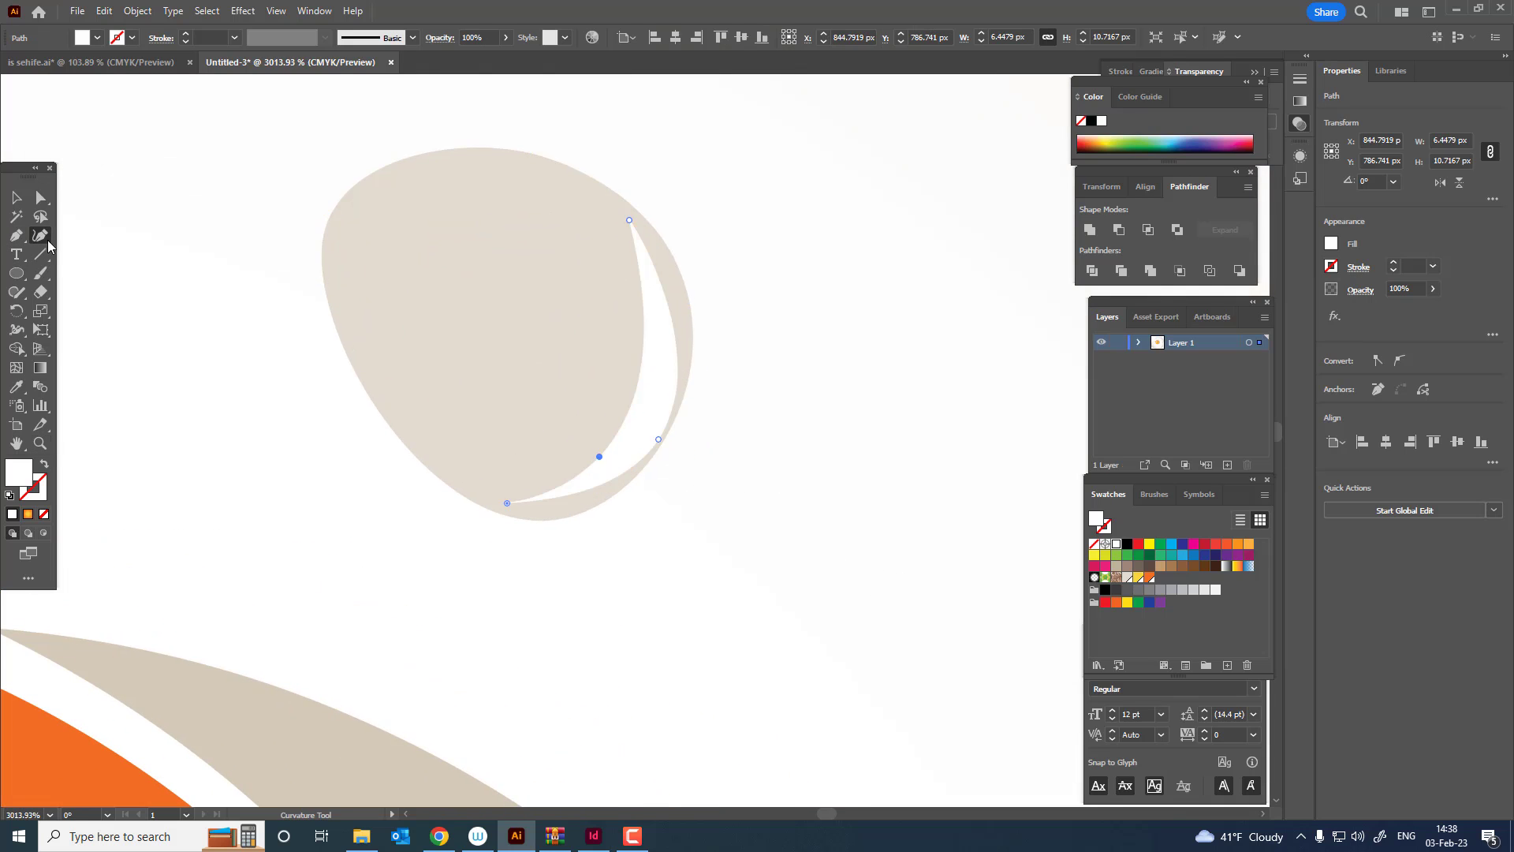
drag(508, 504, 474, 501)
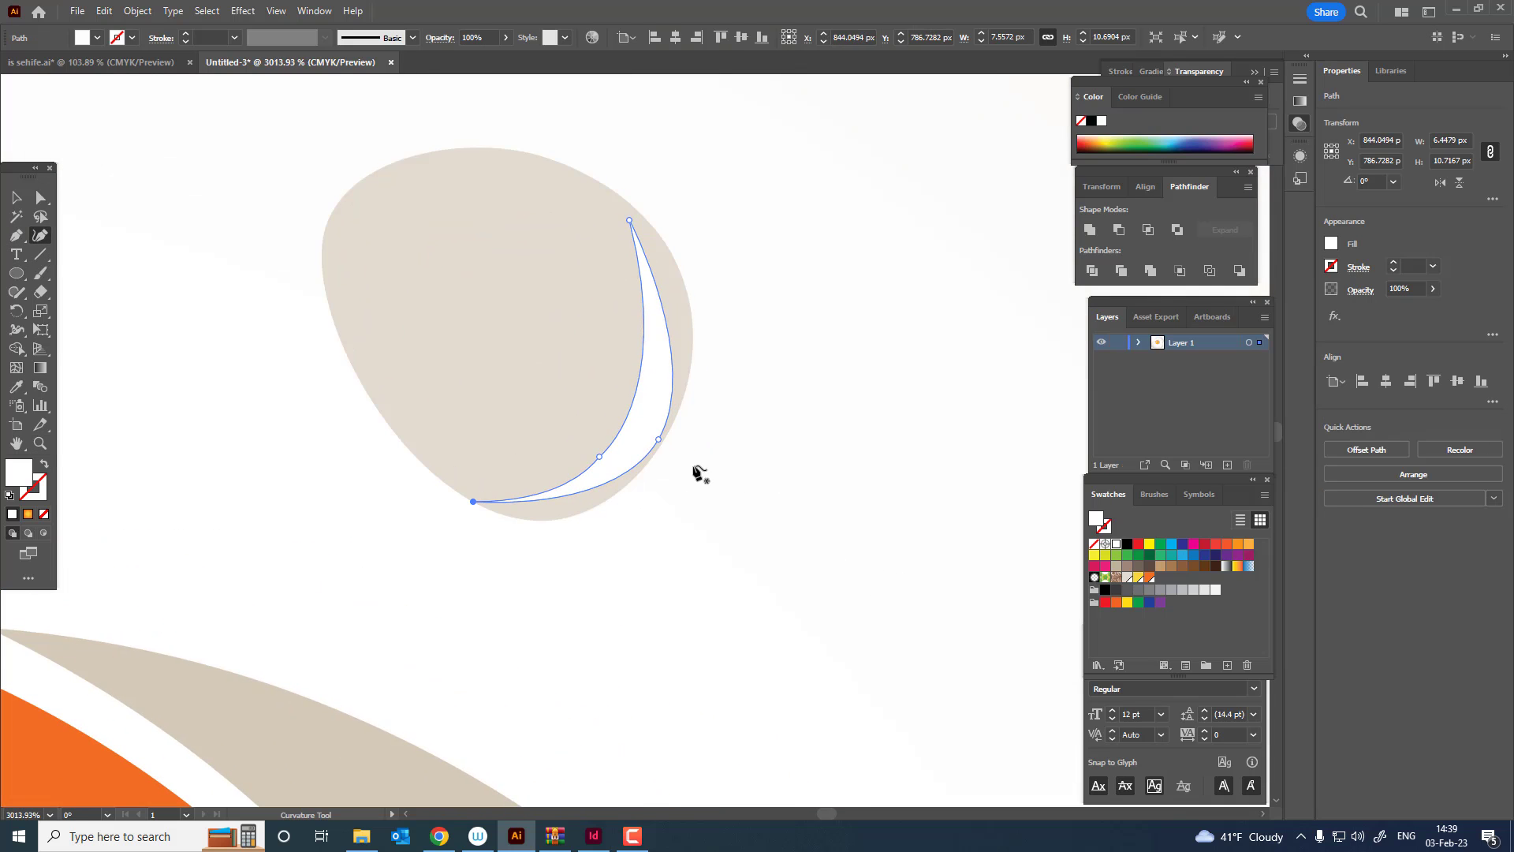
mouse_move(659, 439)
mouse_down()
mouse_move(582, 514)
mouse_move(700, 382)
mouse_move(680, 331)
mouse_move(686, 400)
mouse_move(664, 446)
mouse_up()
drag(675, 354, 696, 303)
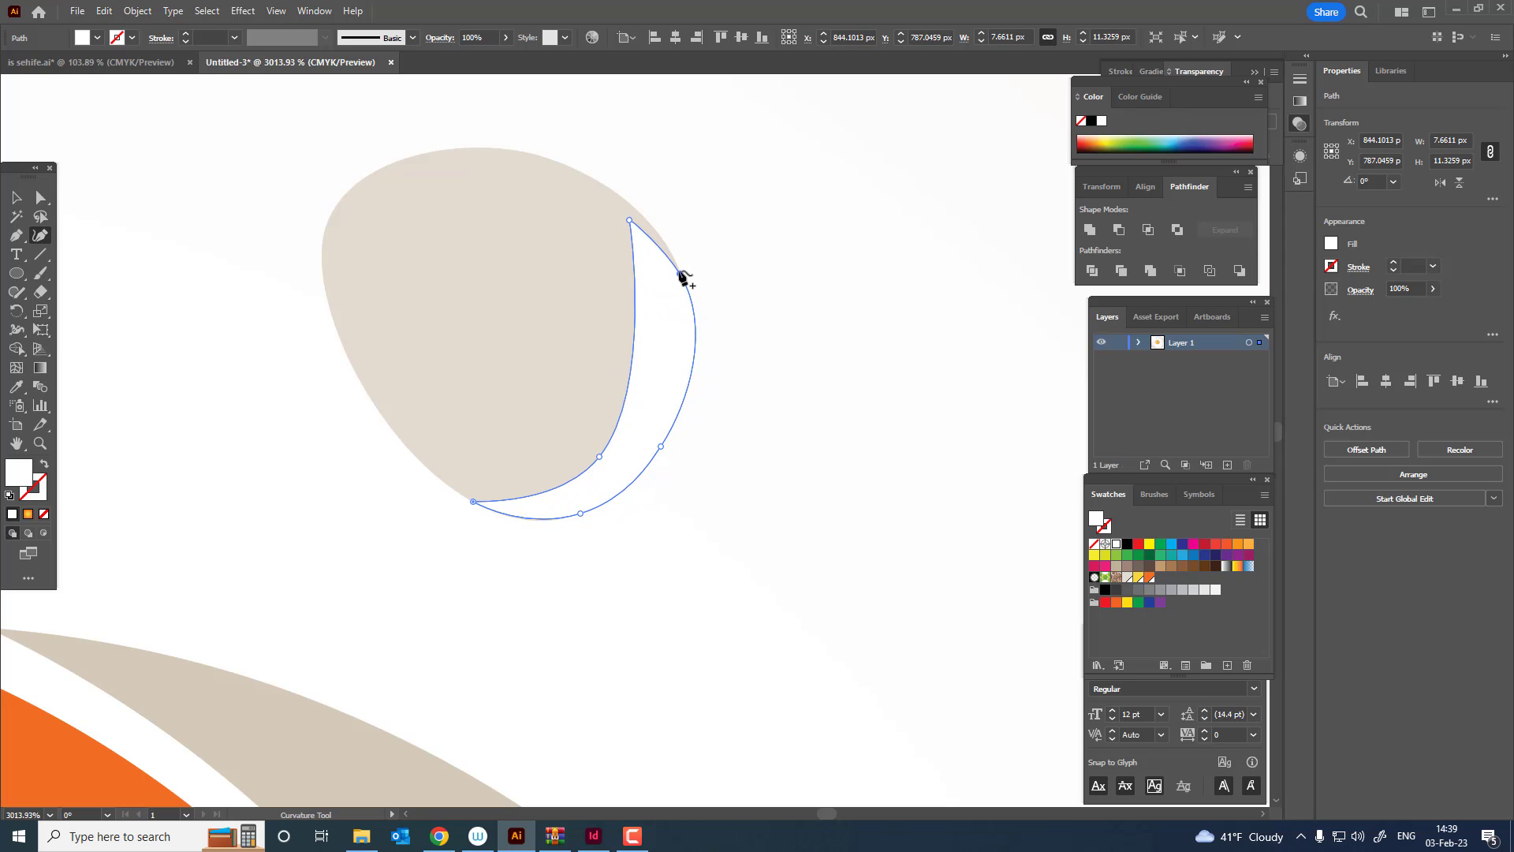
mouse_move(631, 207)
mouse_down()
mouse_move(630, 222)
mouse_move(638, 211)
mouse_up()
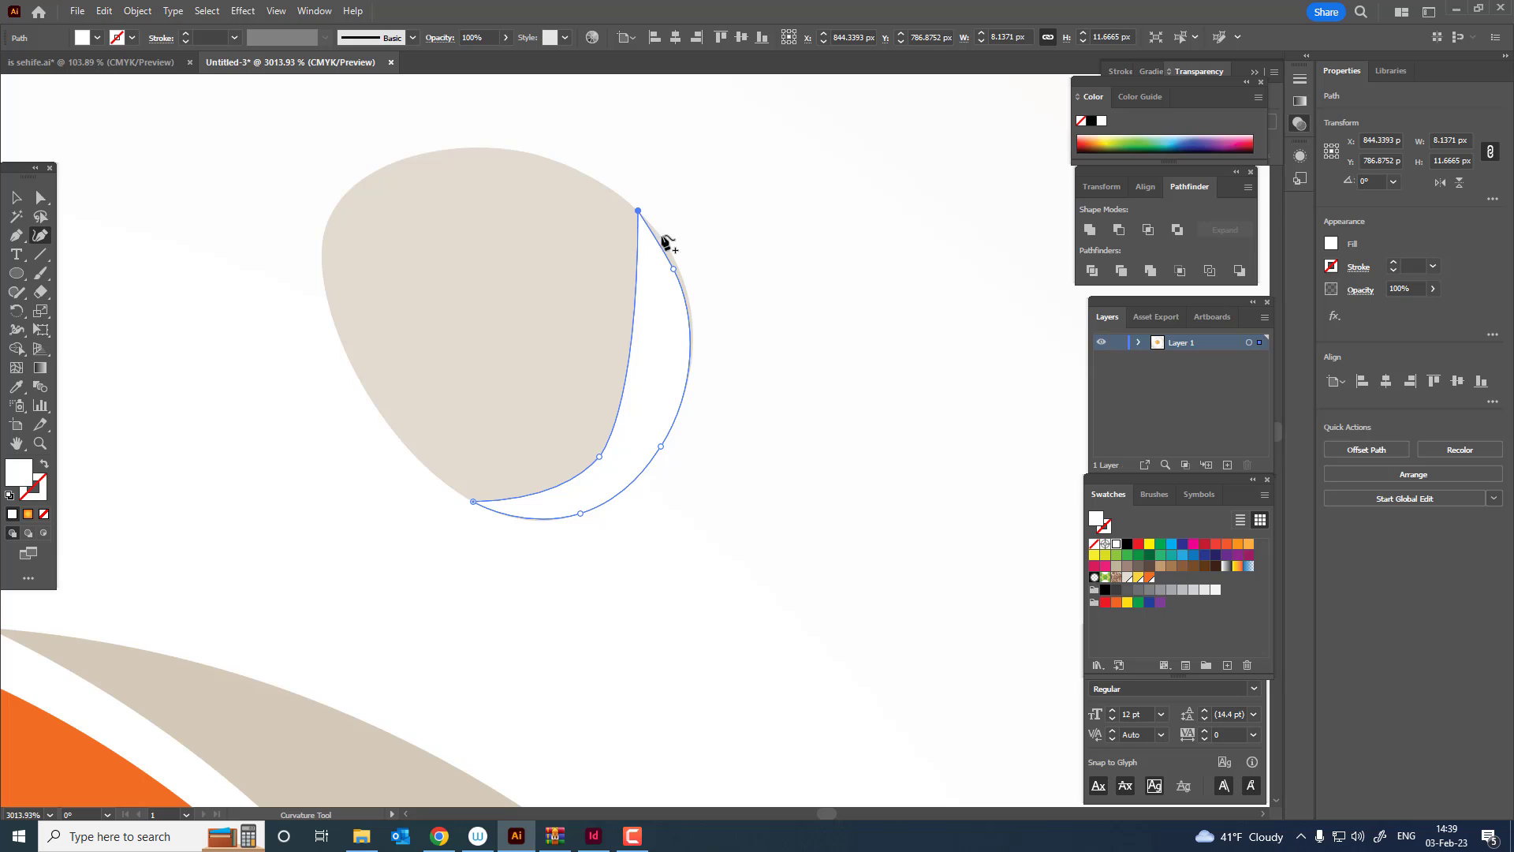
drag(672, 268, 678, 268)
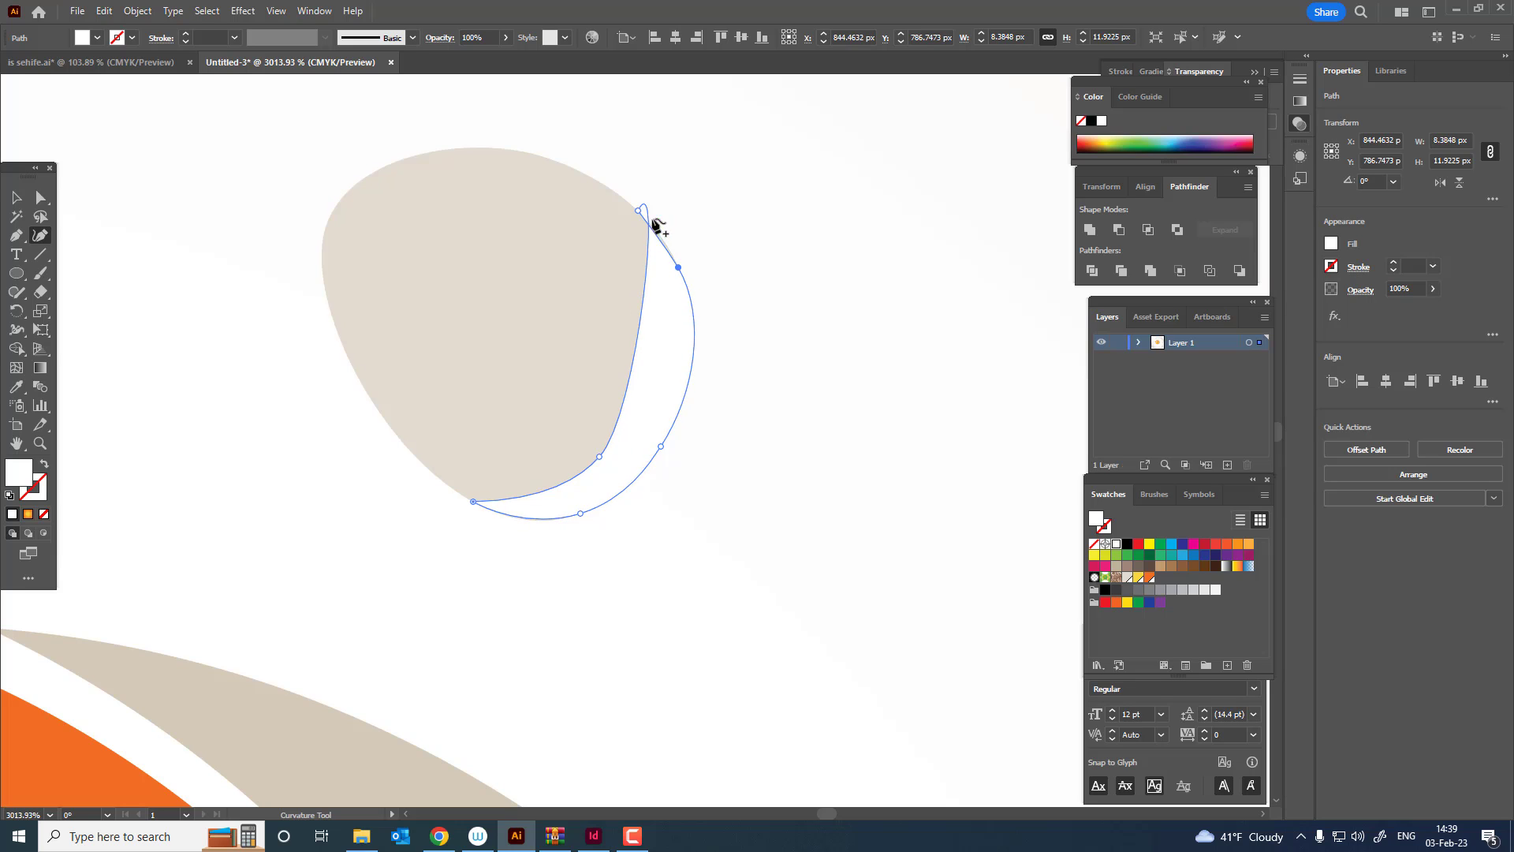
click(634, 279)
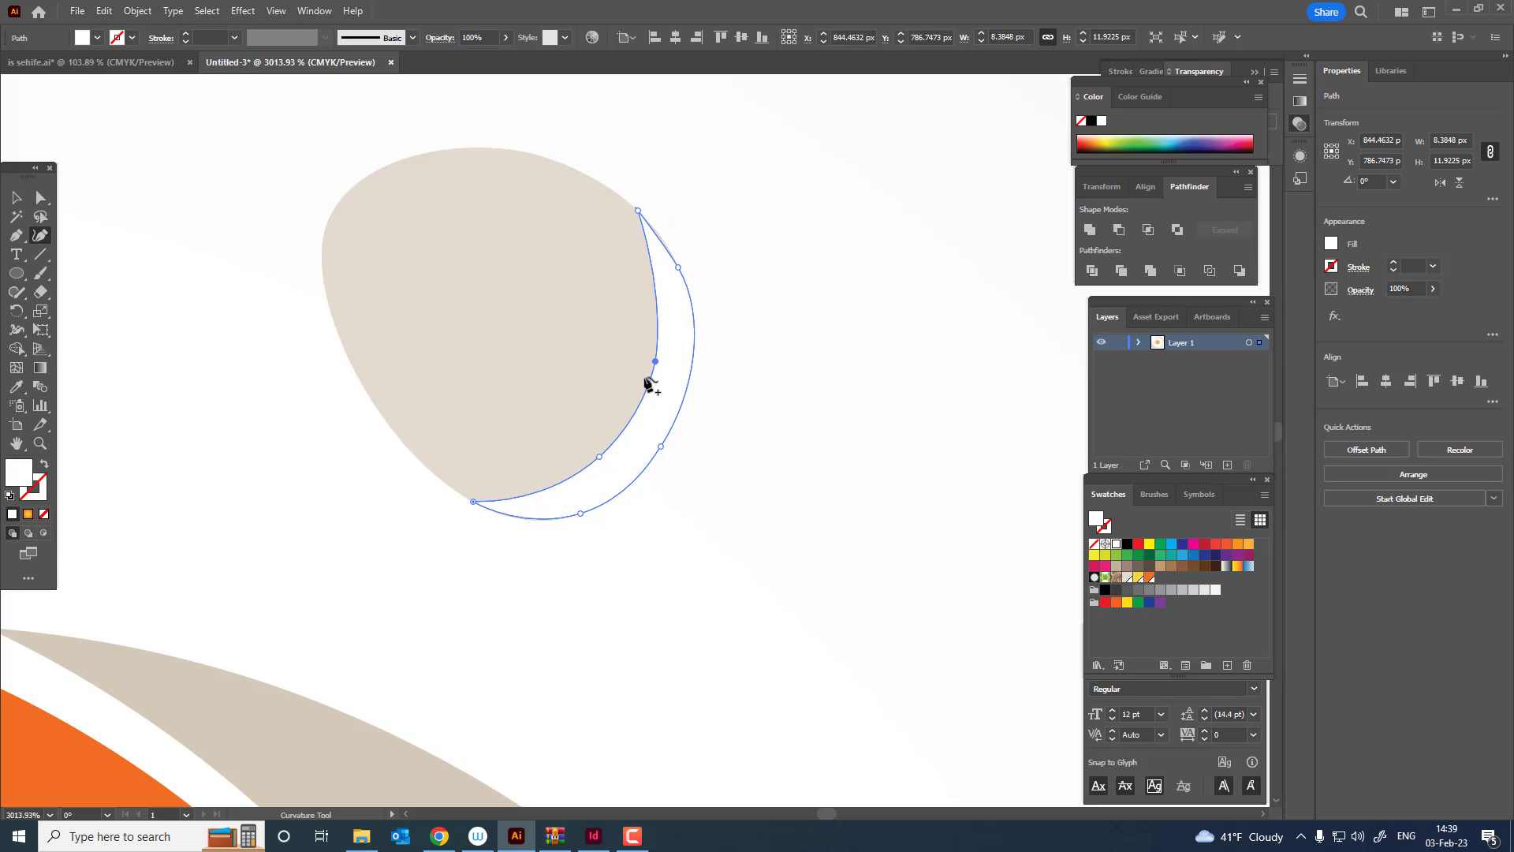
drag(600, 457, 582, 453)
Move the bubble together with its white crescent about 25 px to the right on the egg white and deselect them
key(ctrl+space)
mouse_move(671, 458)
mouse_down()
mouse_move(210, 470)
mouse_move(348, 504)
mouse_move(677, 481)
mouse_up()
click(526, 361)
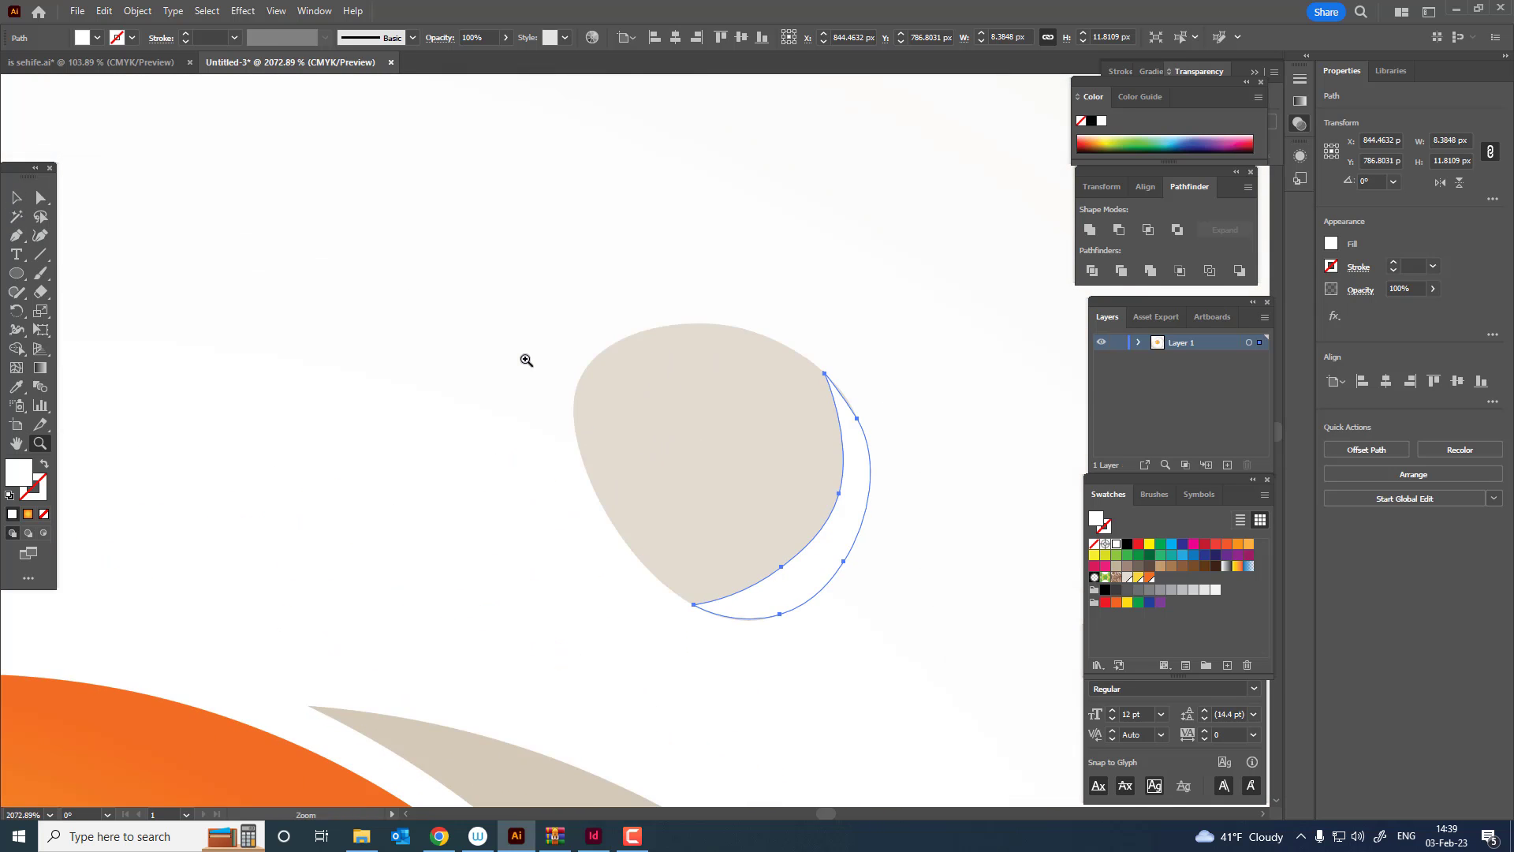
drag(943, 430, 710, 463)
drag(490, 392, 464, 382)
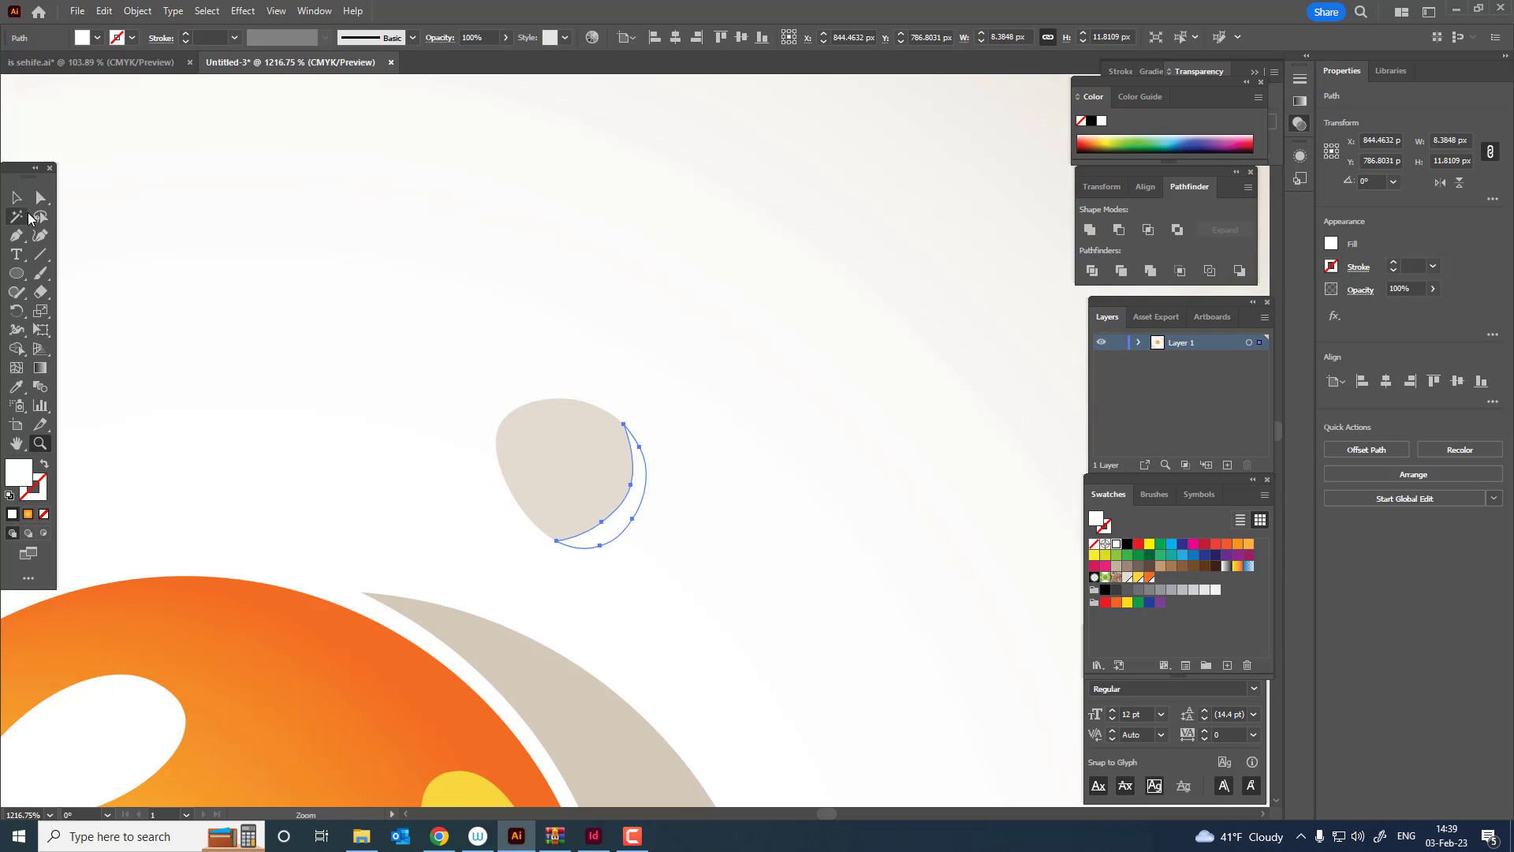
shift+click(525, 456)
drag(549, 478, 380, 456)
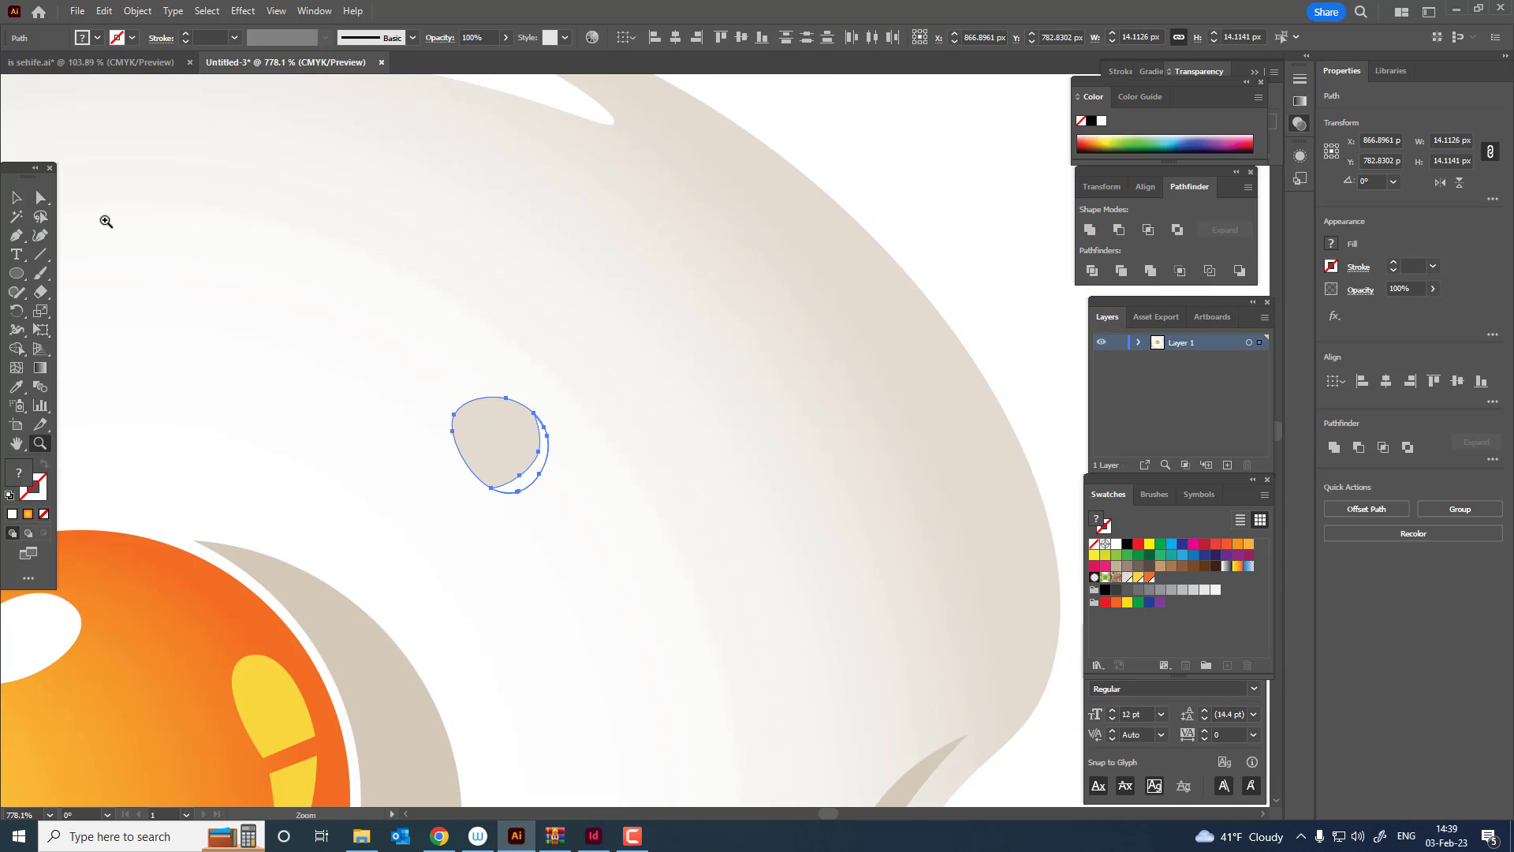
click(906, 194)
Refine the bubble's white crescent with the Curvature tool into a thinner, smoothly curved rim about 8.6 px wide
scroll(550, 496, up, 6)
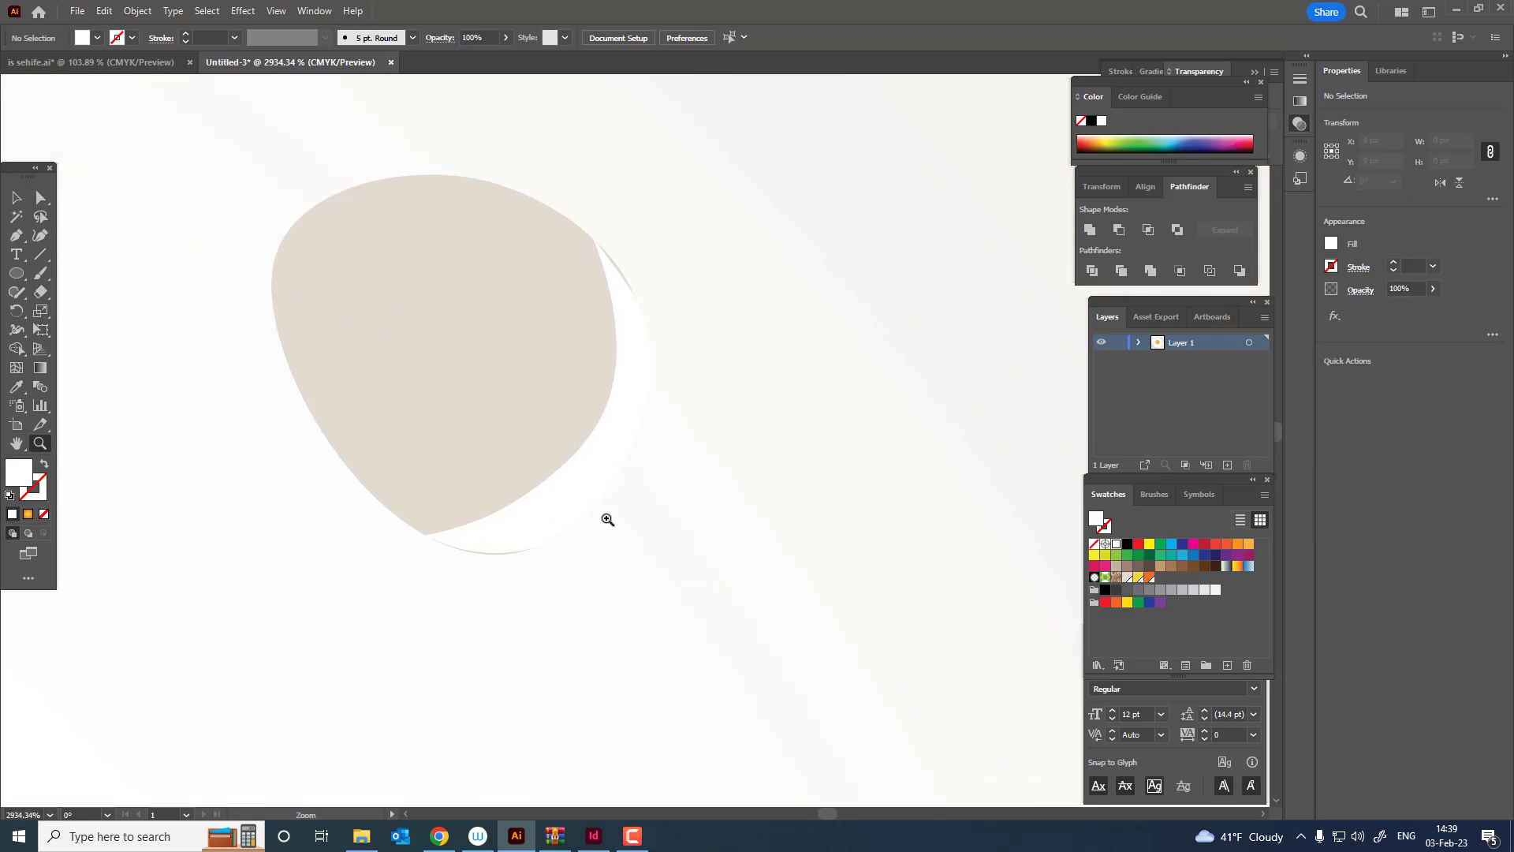
click(602, 466)
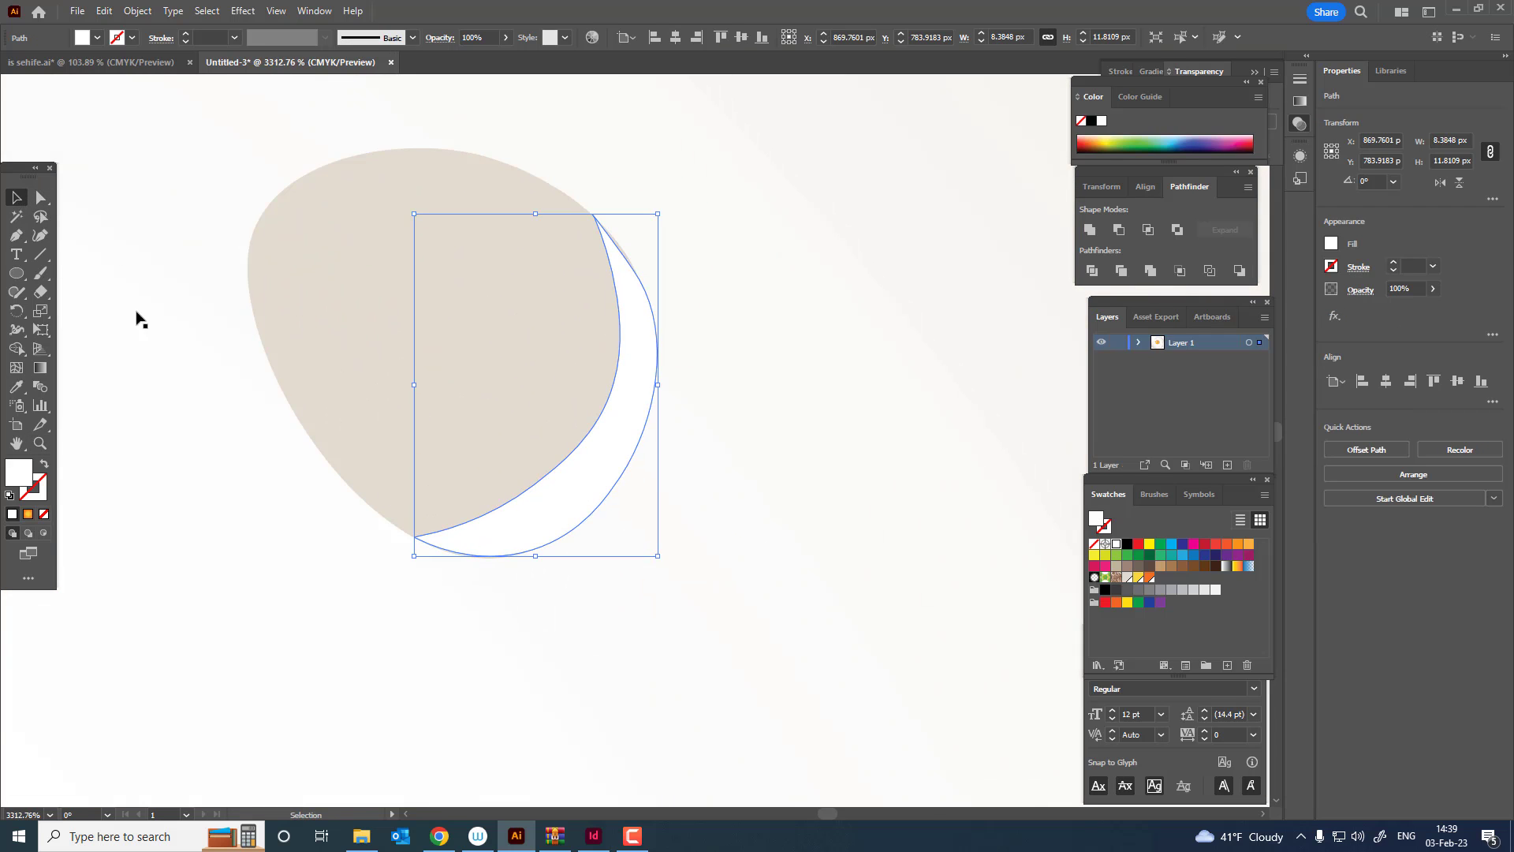
click(40, 235)
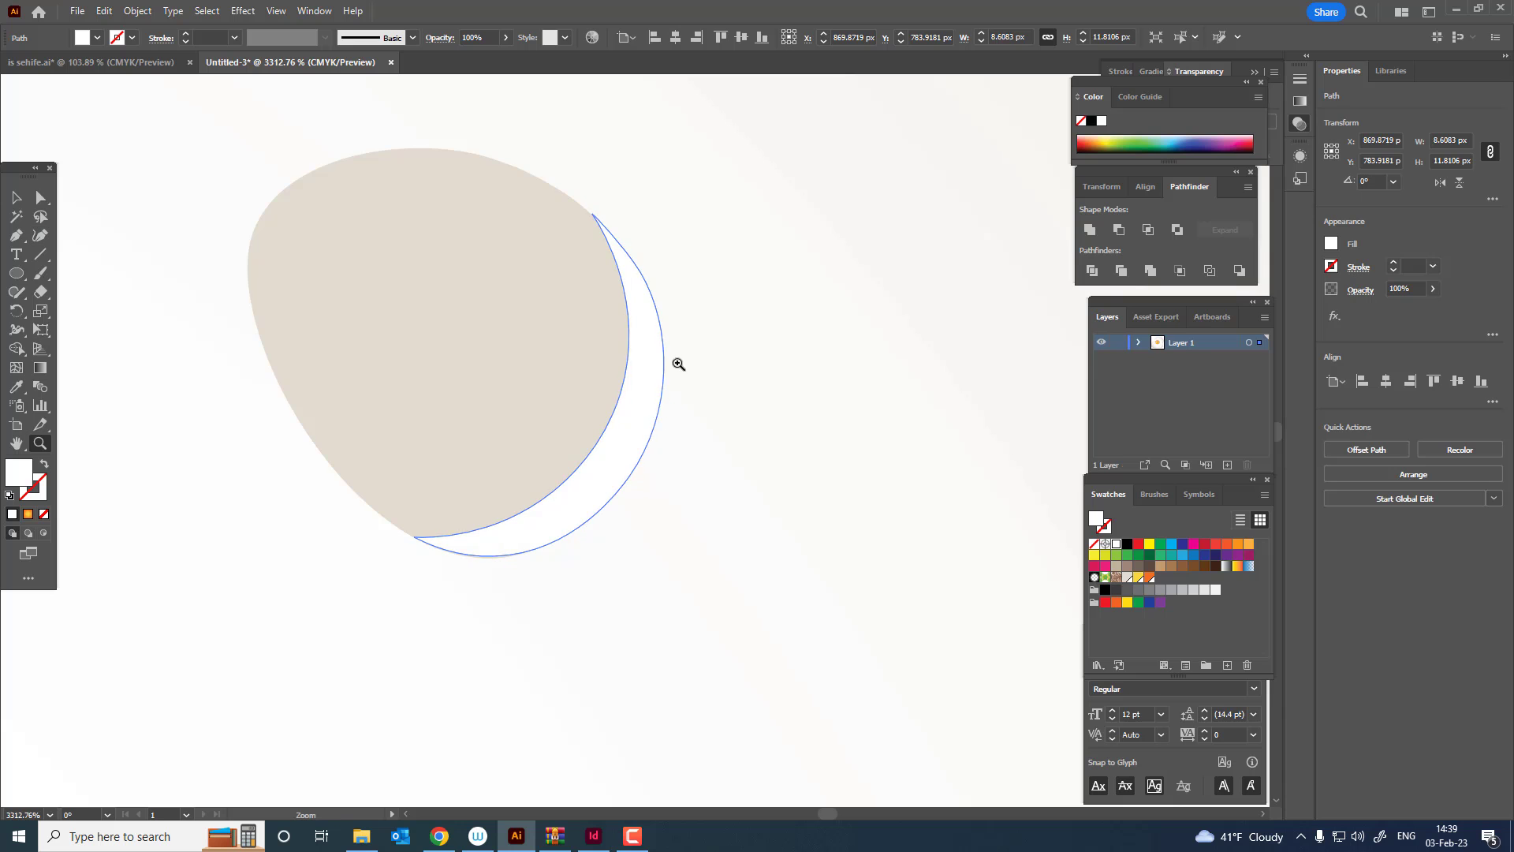
drag(679, 364, 357, 445)
drag(517, 412, 501, 532)
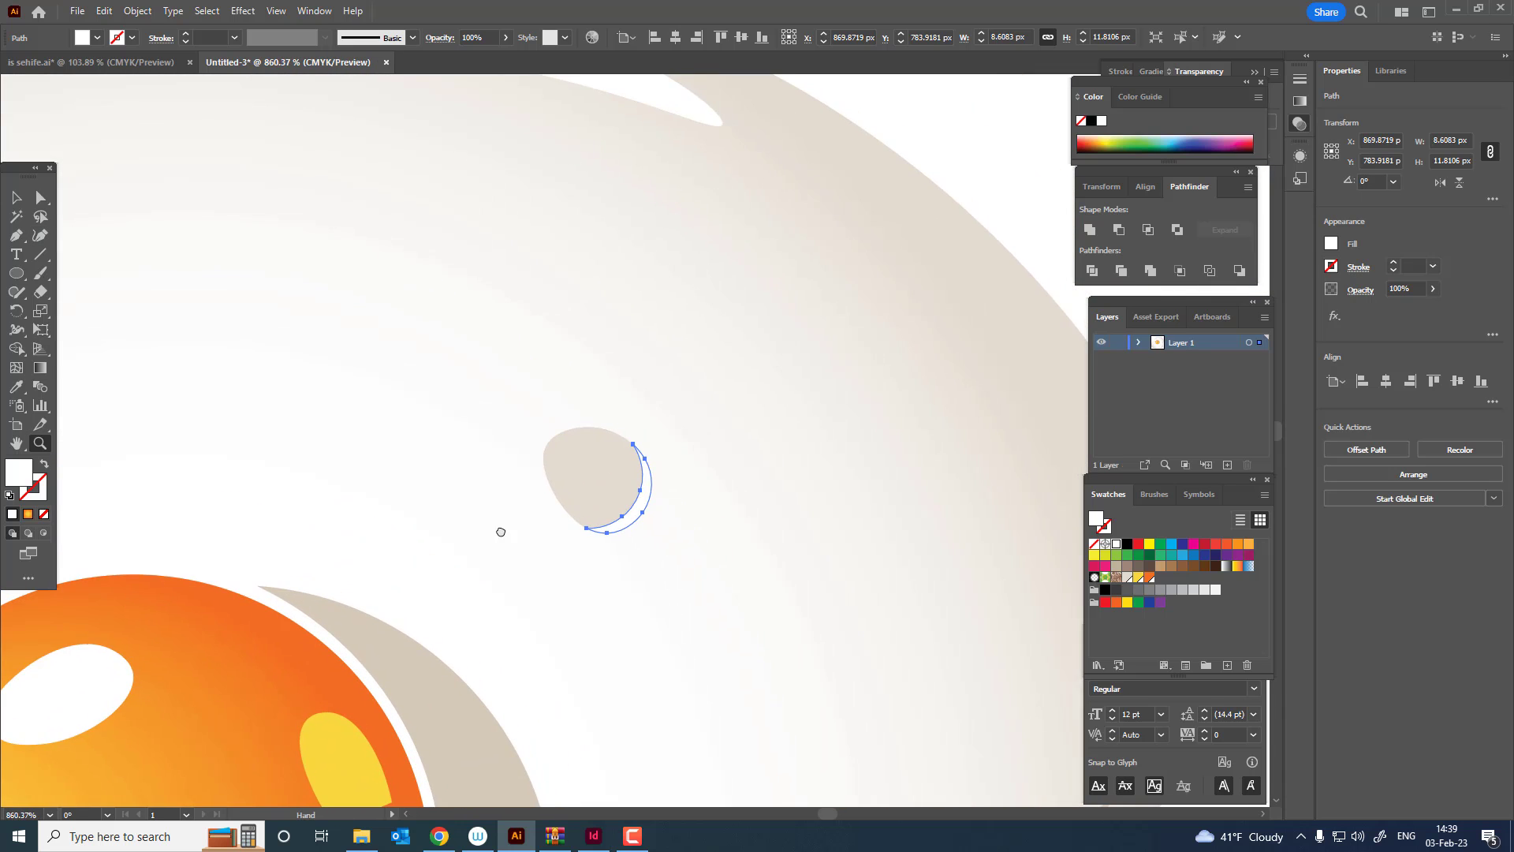
drag(630, 501, 671, 516)
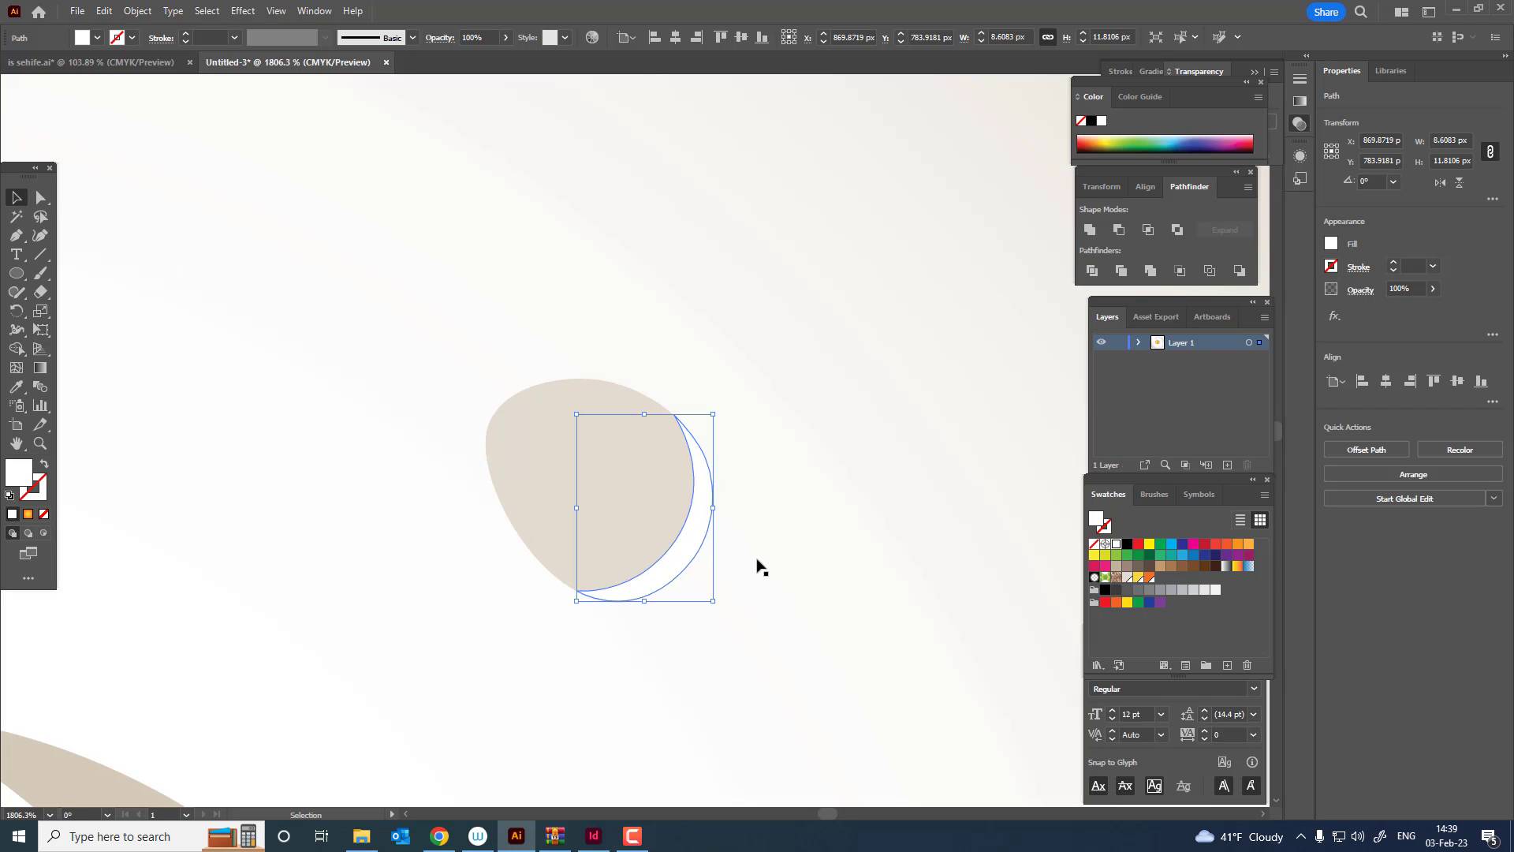
drag(773, 540, 737, 551)
drag(811, 598, 443, 410)
drag(493, 483, 544, 305)
drag(675, 480, 616, 497)
drag(652, 506, 646, 423)
drag(646, 423, 591, 575)
drag(611, 280, 733, 319)
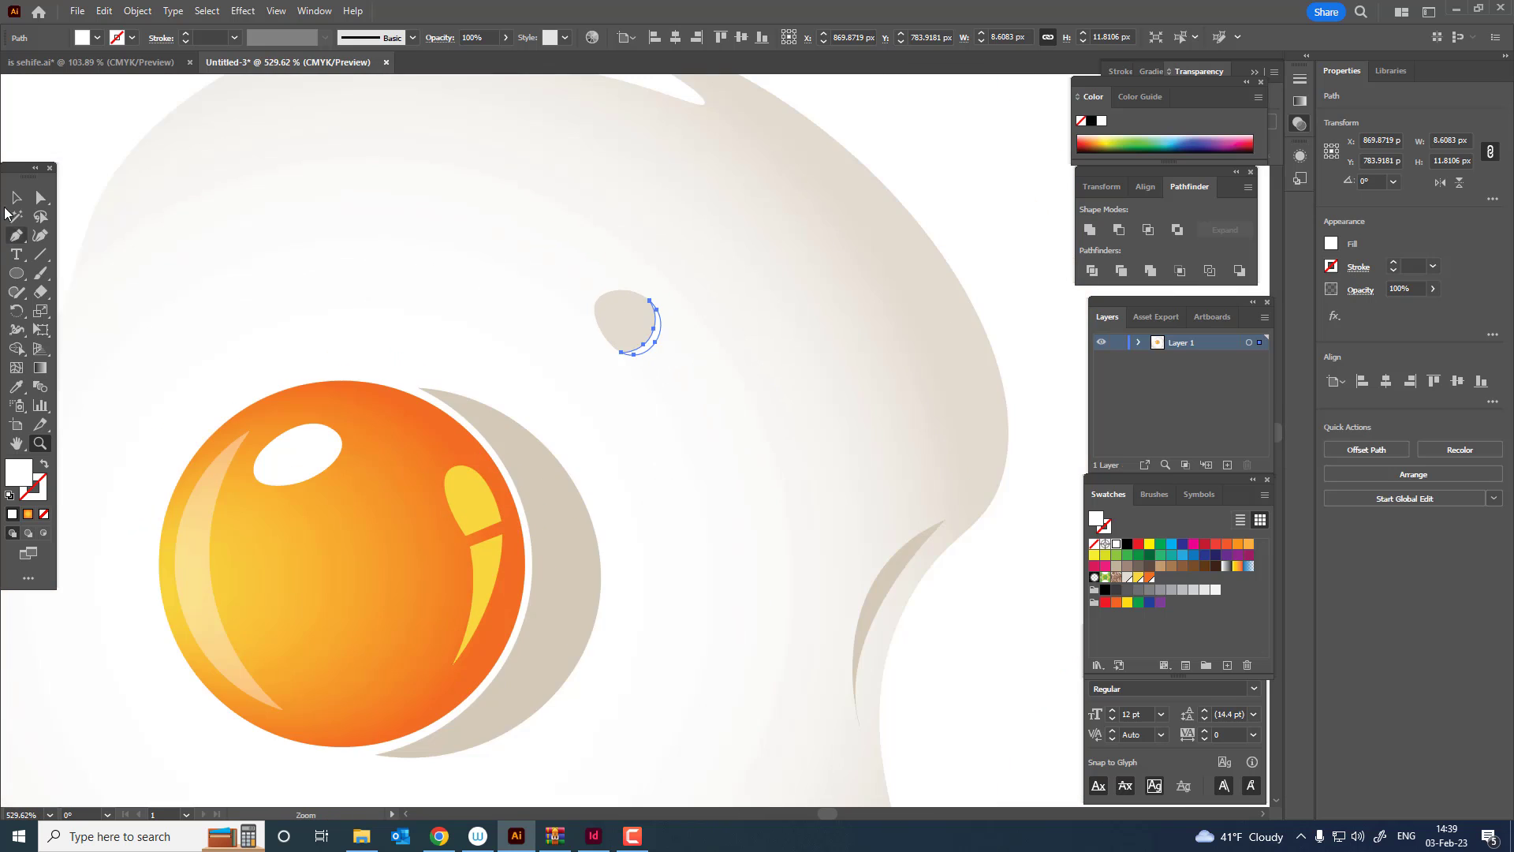
Fill the bubble with a radial gradient running from white at its upper-left edge to light beige at its lower-right edge
click(603, 321)
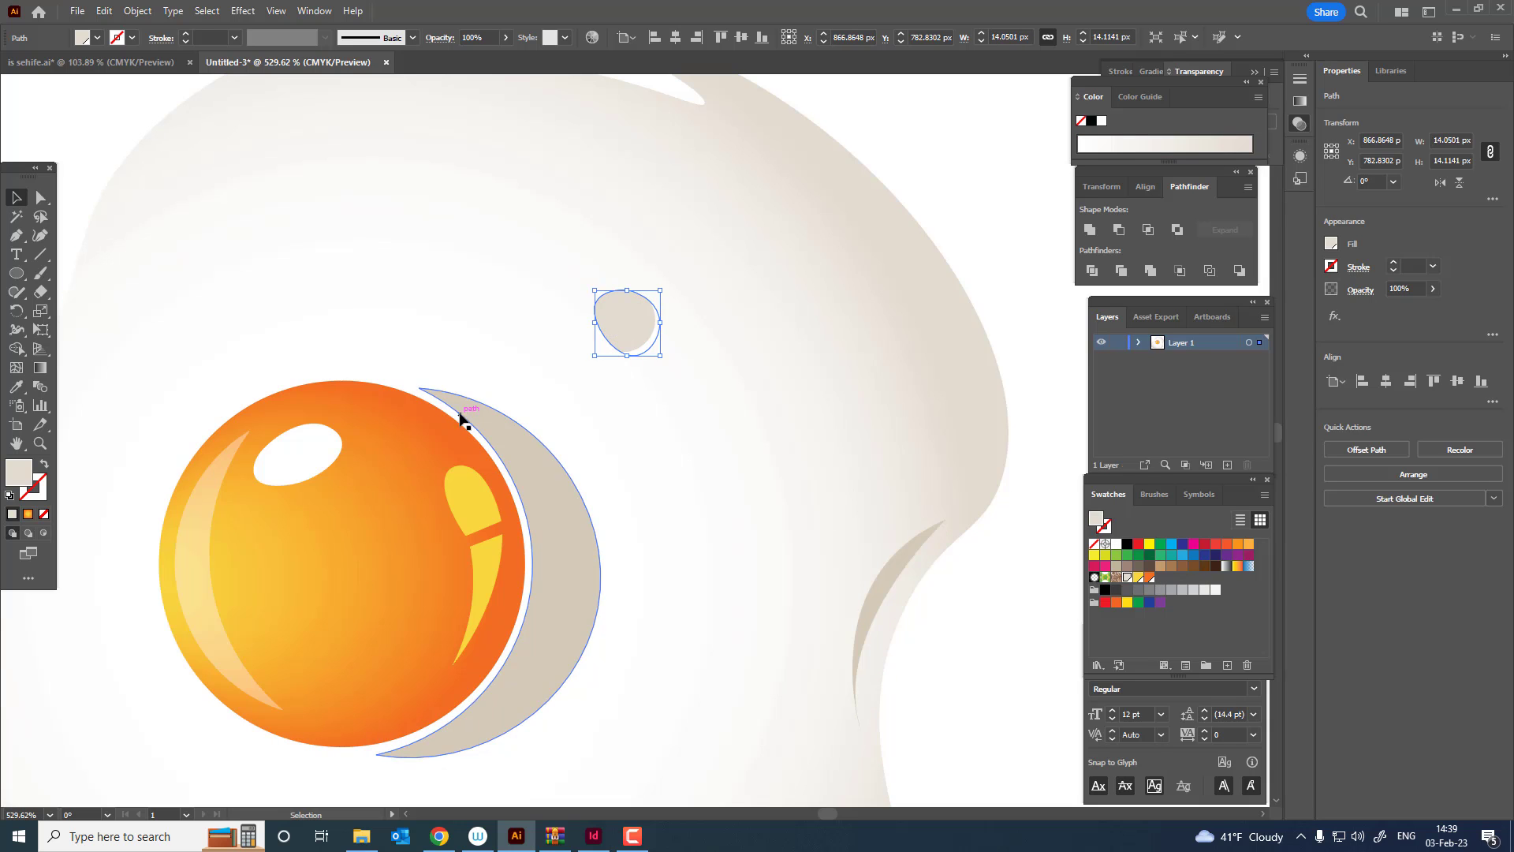
click(1229, 664)
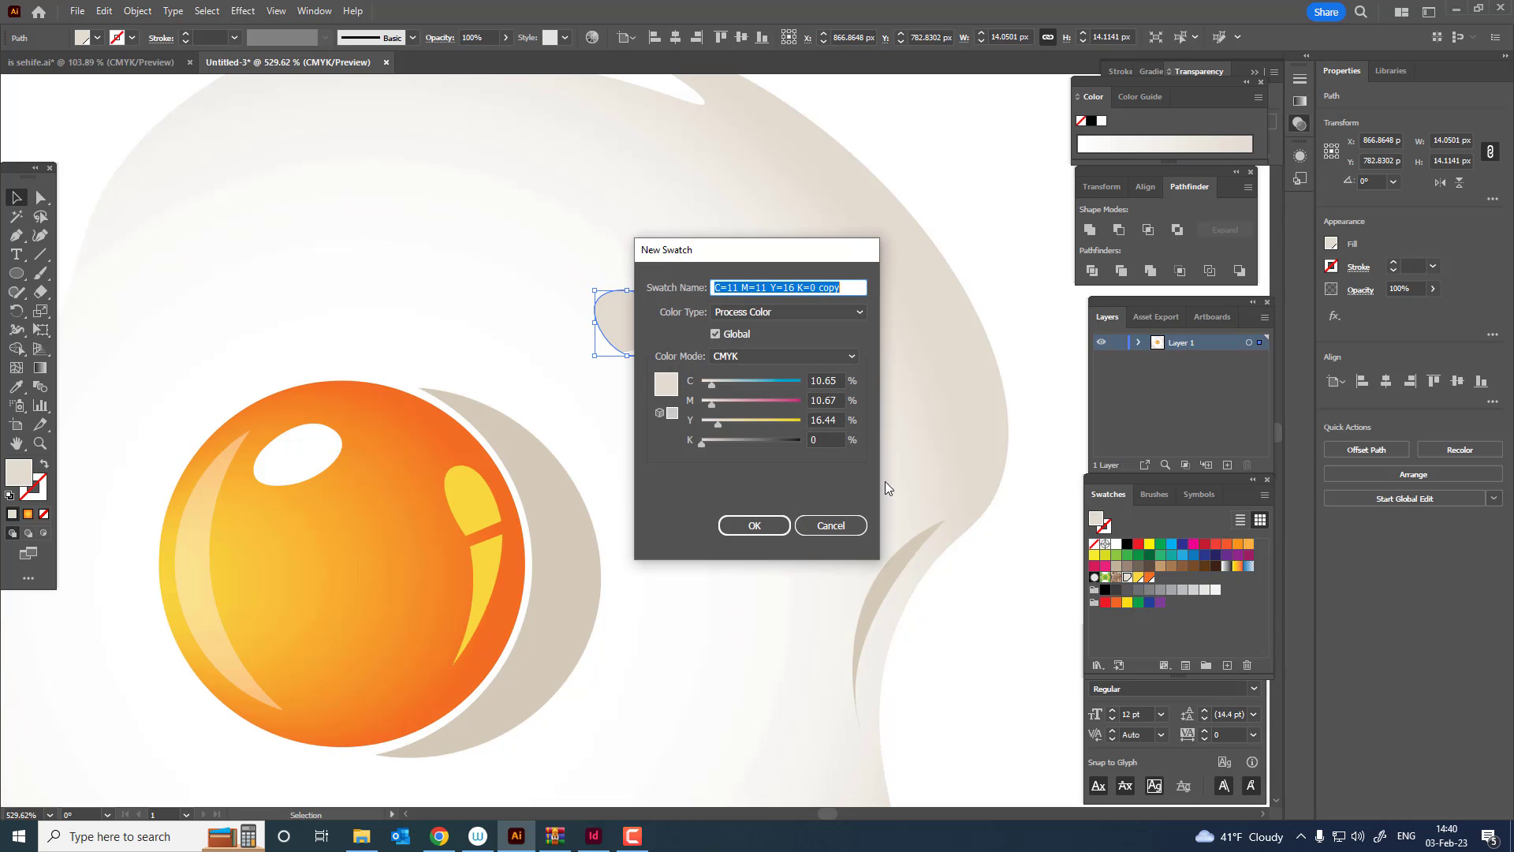
click(828, 526)
click(40, 368)
drag(601, 295, 664, 338)
double_click(601, 295)
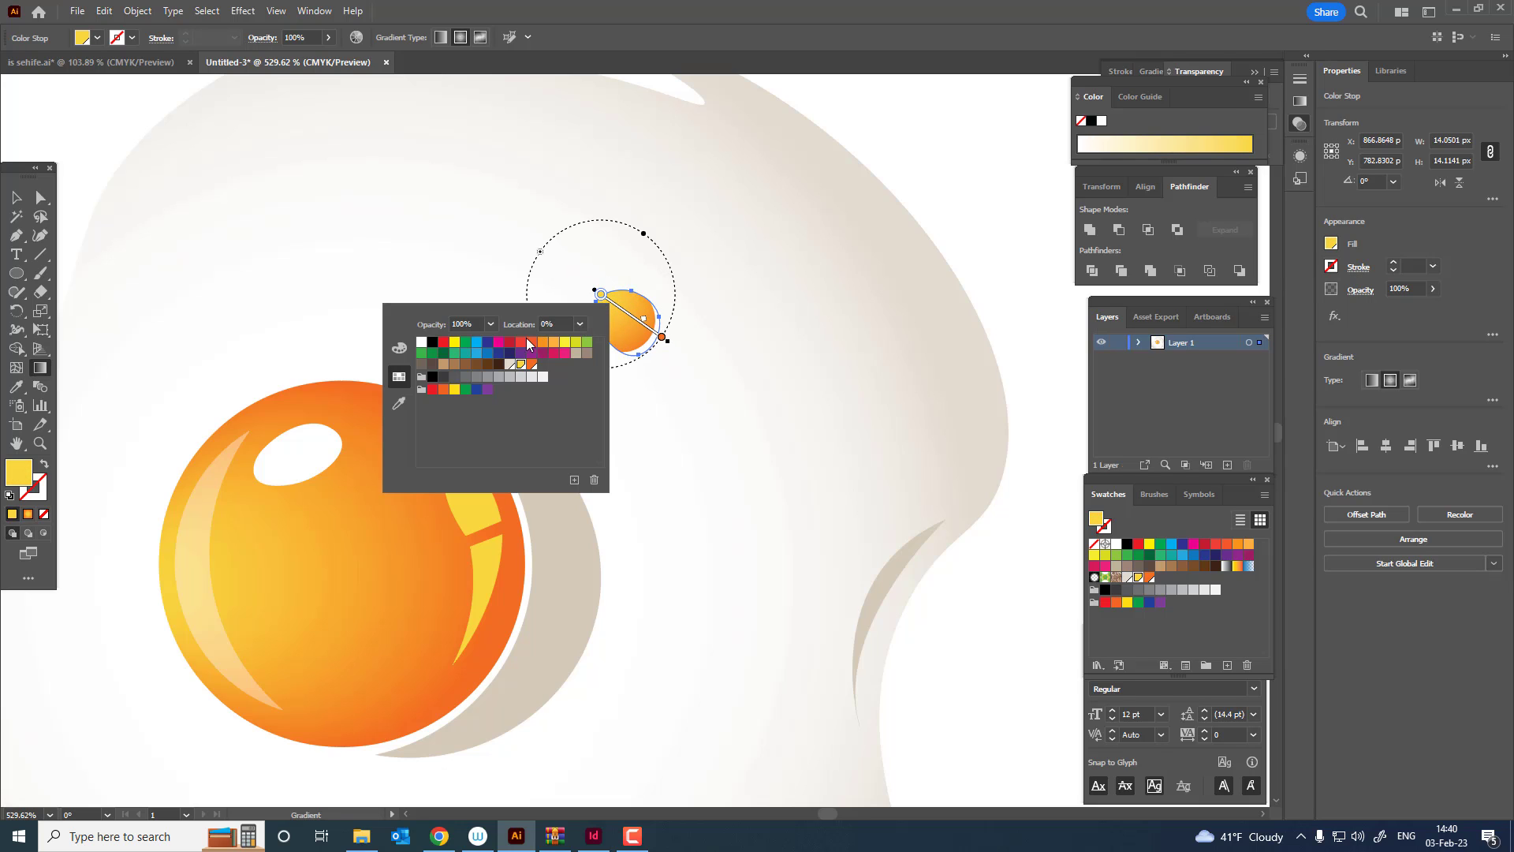
click(422, 344)
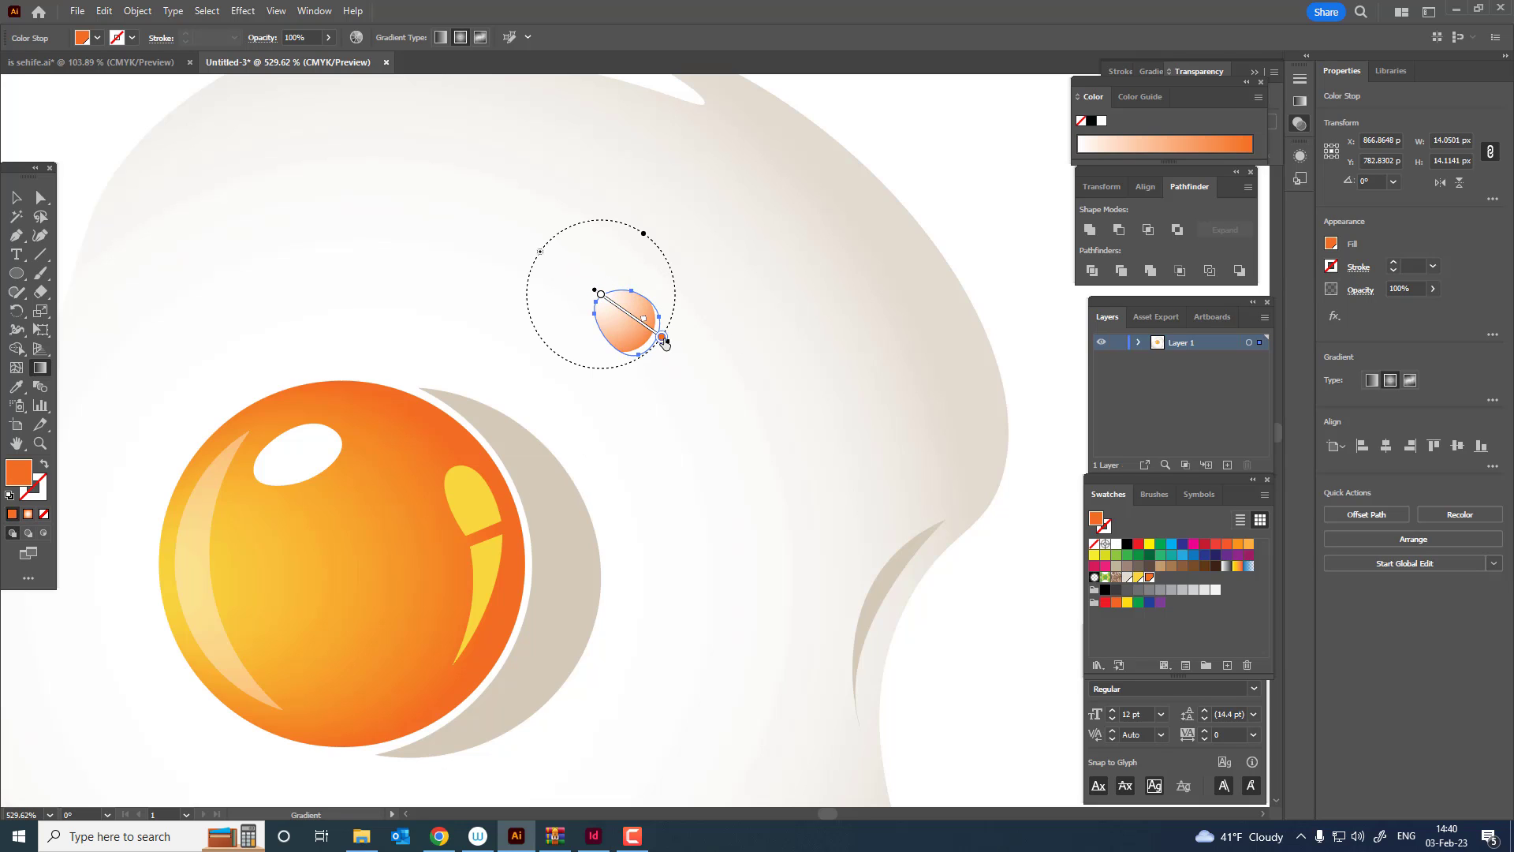
double_click(662, 338)
click(571, 408)
Group the gradient bubble with its white crescent
key(z)
drag(634, 313, 556, 364)
click(16, 199)
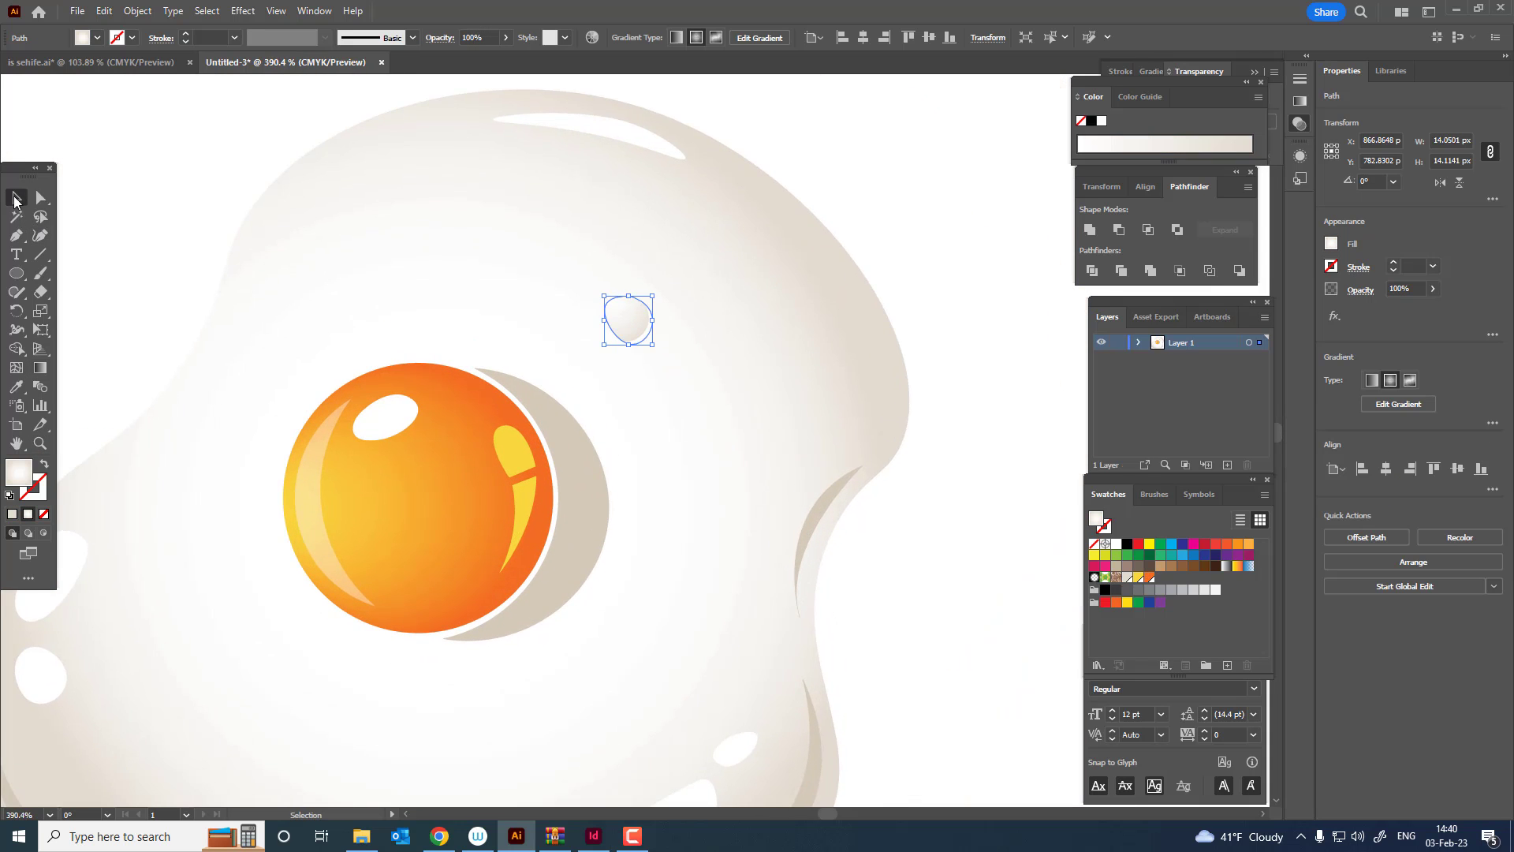
shift+click(635, 338)
click(136, 11)
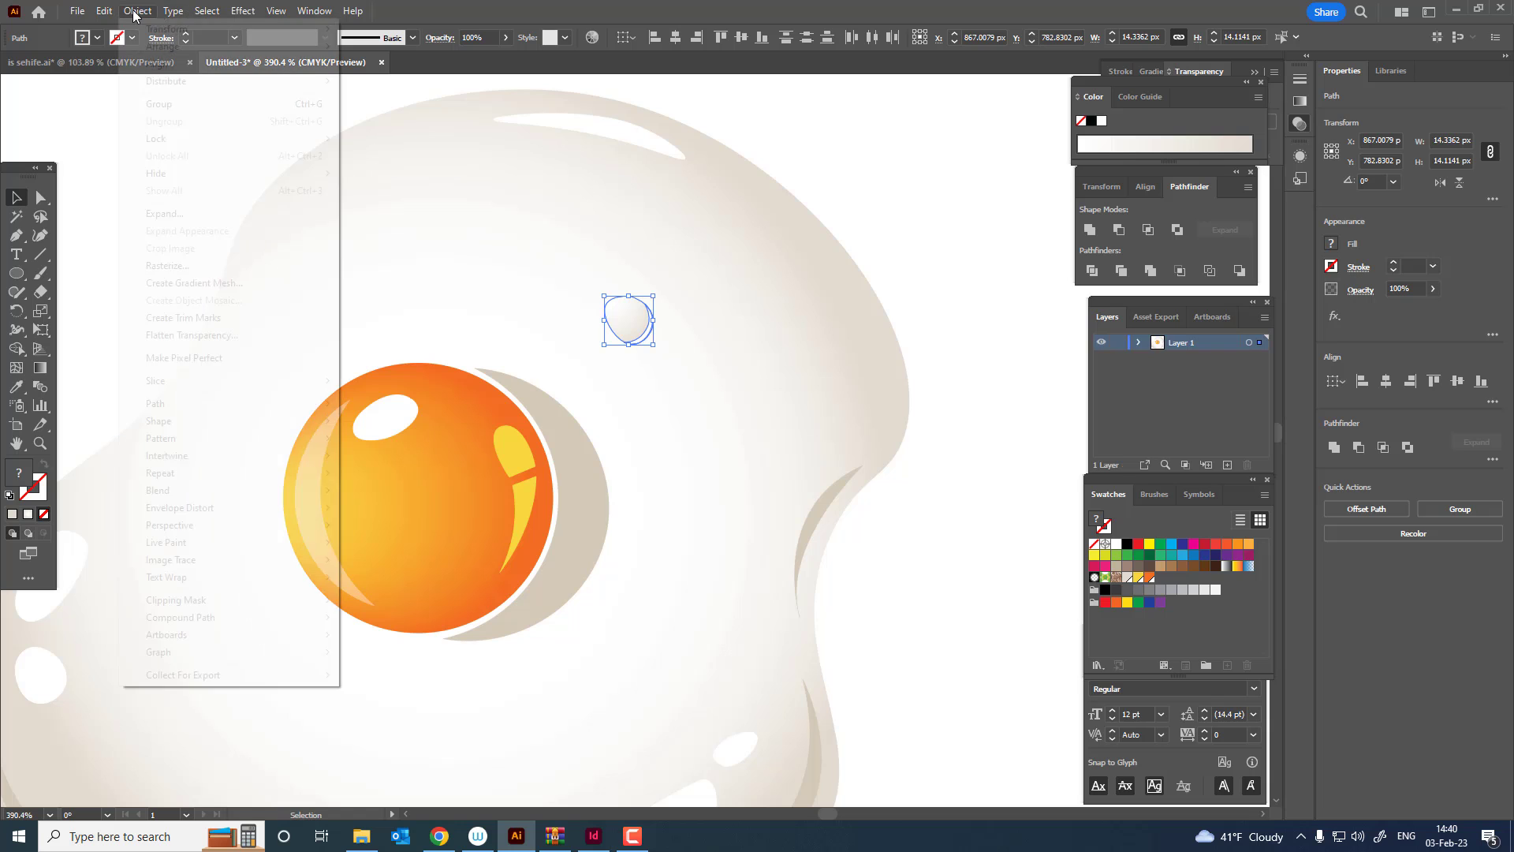
click(159, 103)
Duplicate the bubble group onto the egg white, one copy left of the yolk and one below and right of it
scroll(640, 372, down, 3)
scroll(640, 372, left, 3)
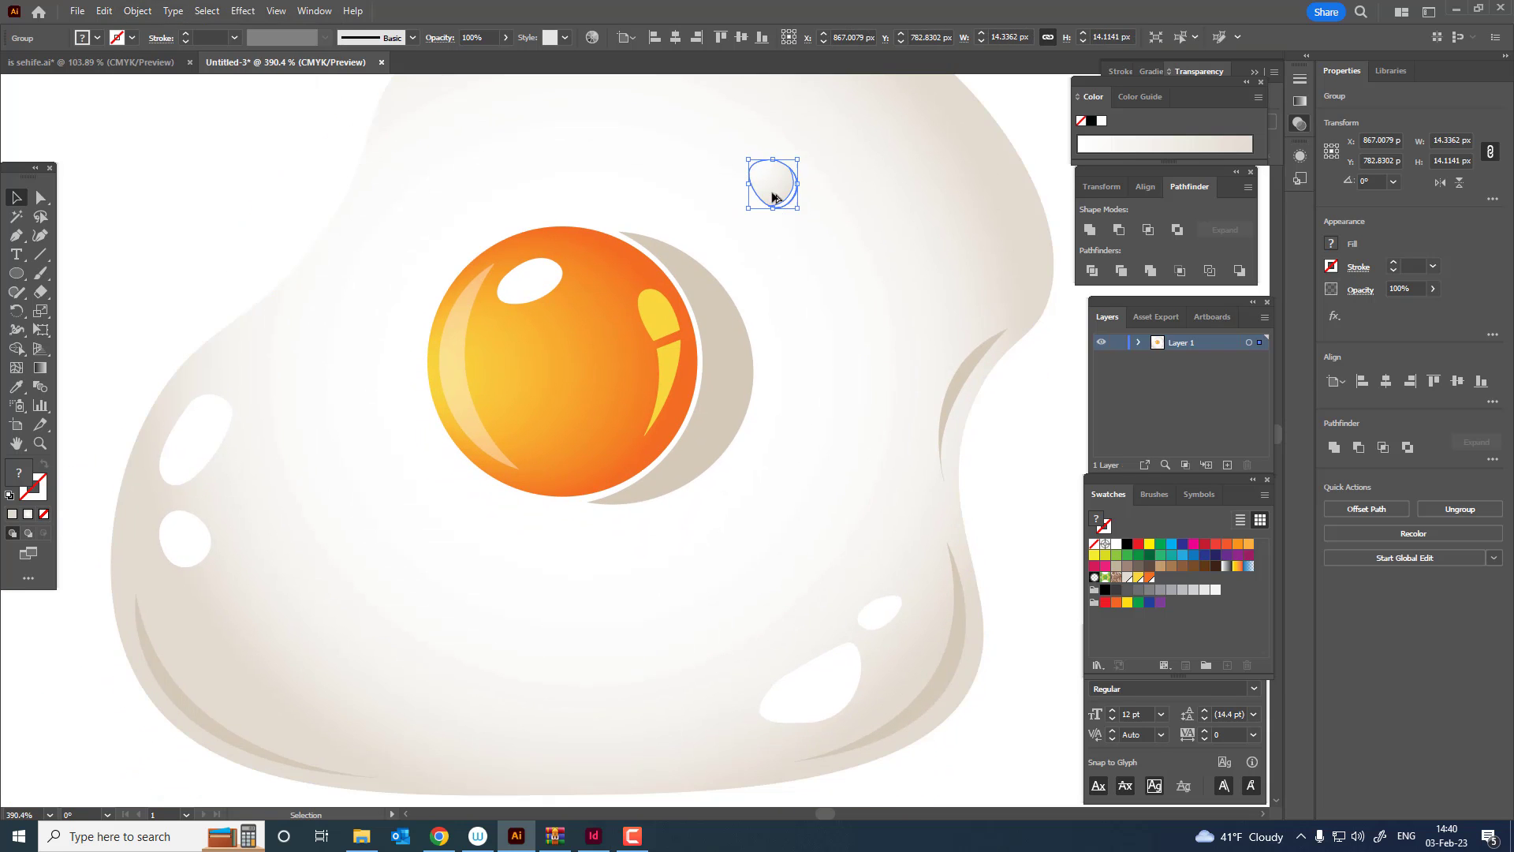
drag(773, 197, 802, 538)
key(ctrl+space)
drag(765, 526, 740, 485)
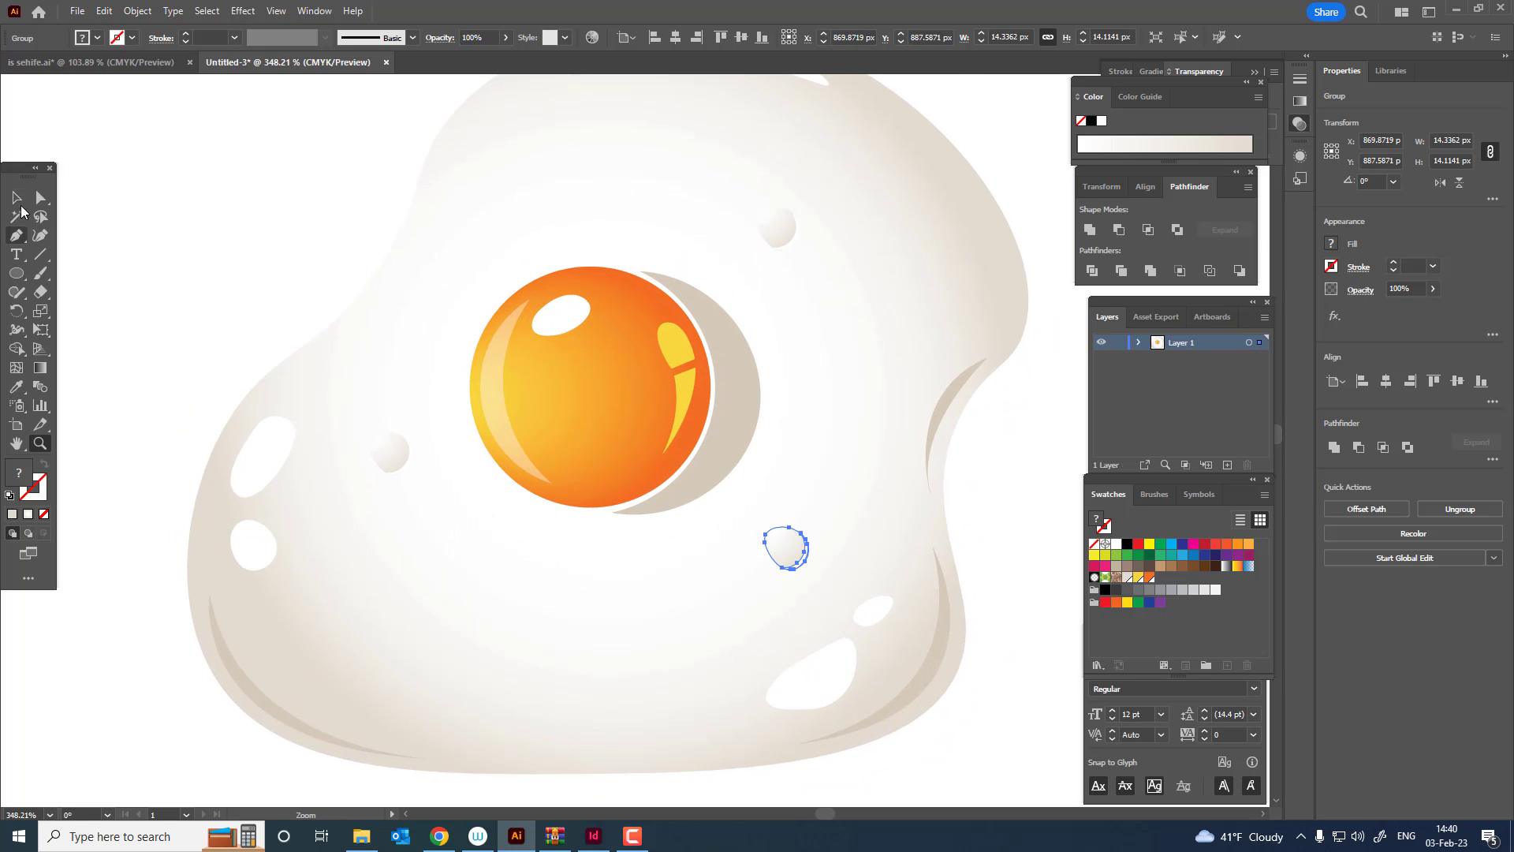
Add a smaller bubble copy right of the yolk's shadow and an enlarged copy on the egg white's right lobe
drag(795, 537, 985, 319)
click(978, 545)
drag(971, 554, 870, 615)
drag(883, 481, 793, 512)
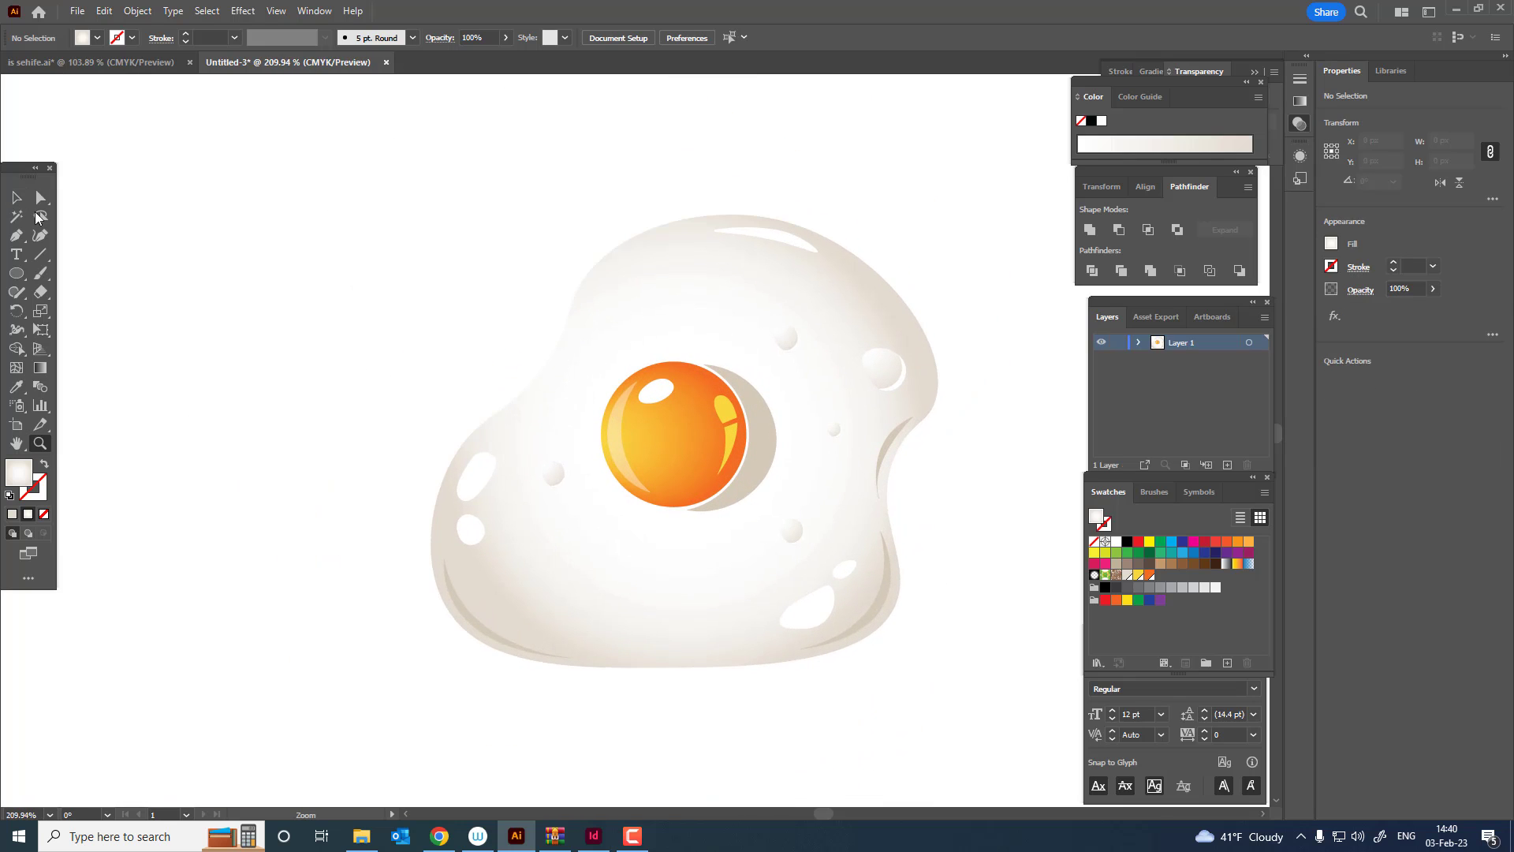
Duplicate the bubble group onto the upper-left part of the egg white, rotate the copy about 20.7°, and deselect it
drag(787, 338, 777, 272)
key(z)
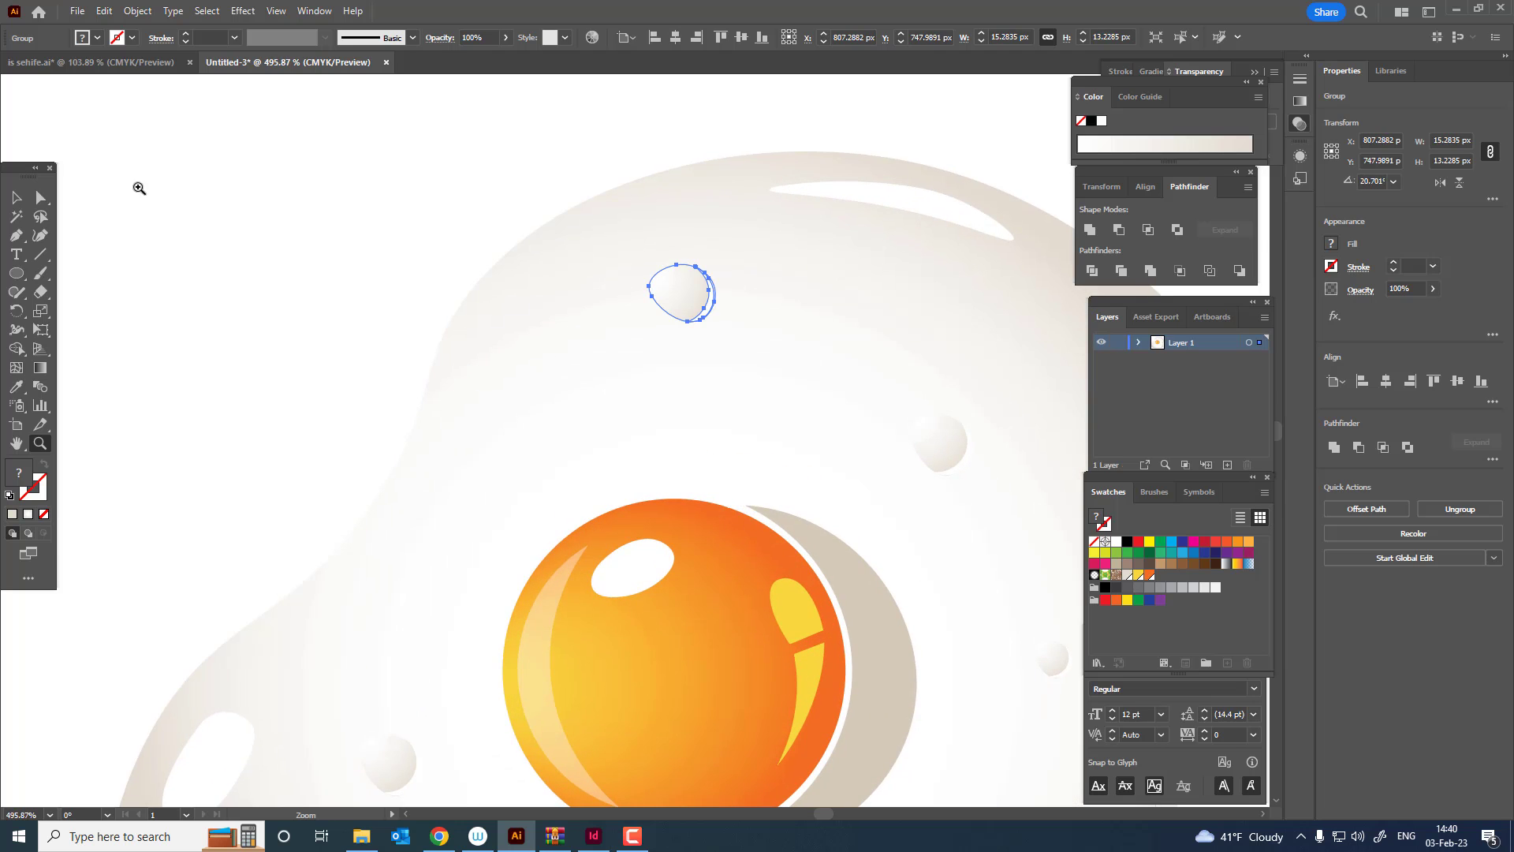
click(250, 238)
Examine the whole fried egg and the distribution of its bubbles
key(z)
drag(508, 236, 191, 285)
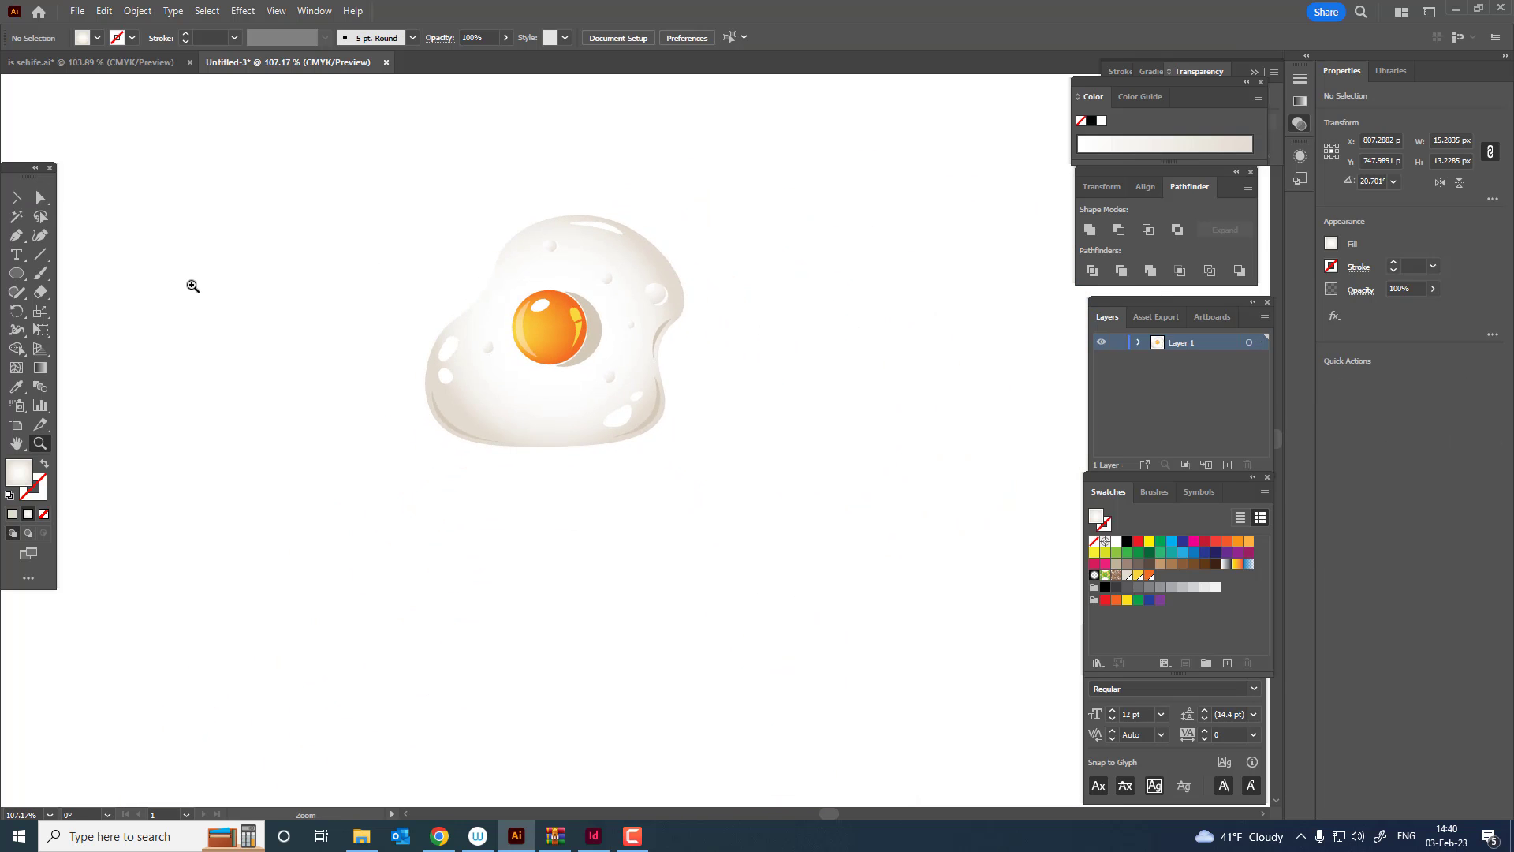
drag(554, 255, 607, 408)
key(space)
drag(615, 413, 684, 498)
drag(655, 516, 749, 586)
key(space)
drag(649, 489, 683, 503)
Try shifting the outer edge of the yolk's shadow crescent inward, undo the shift and deselect the crescent
click(16, 197)
click(676, 433)
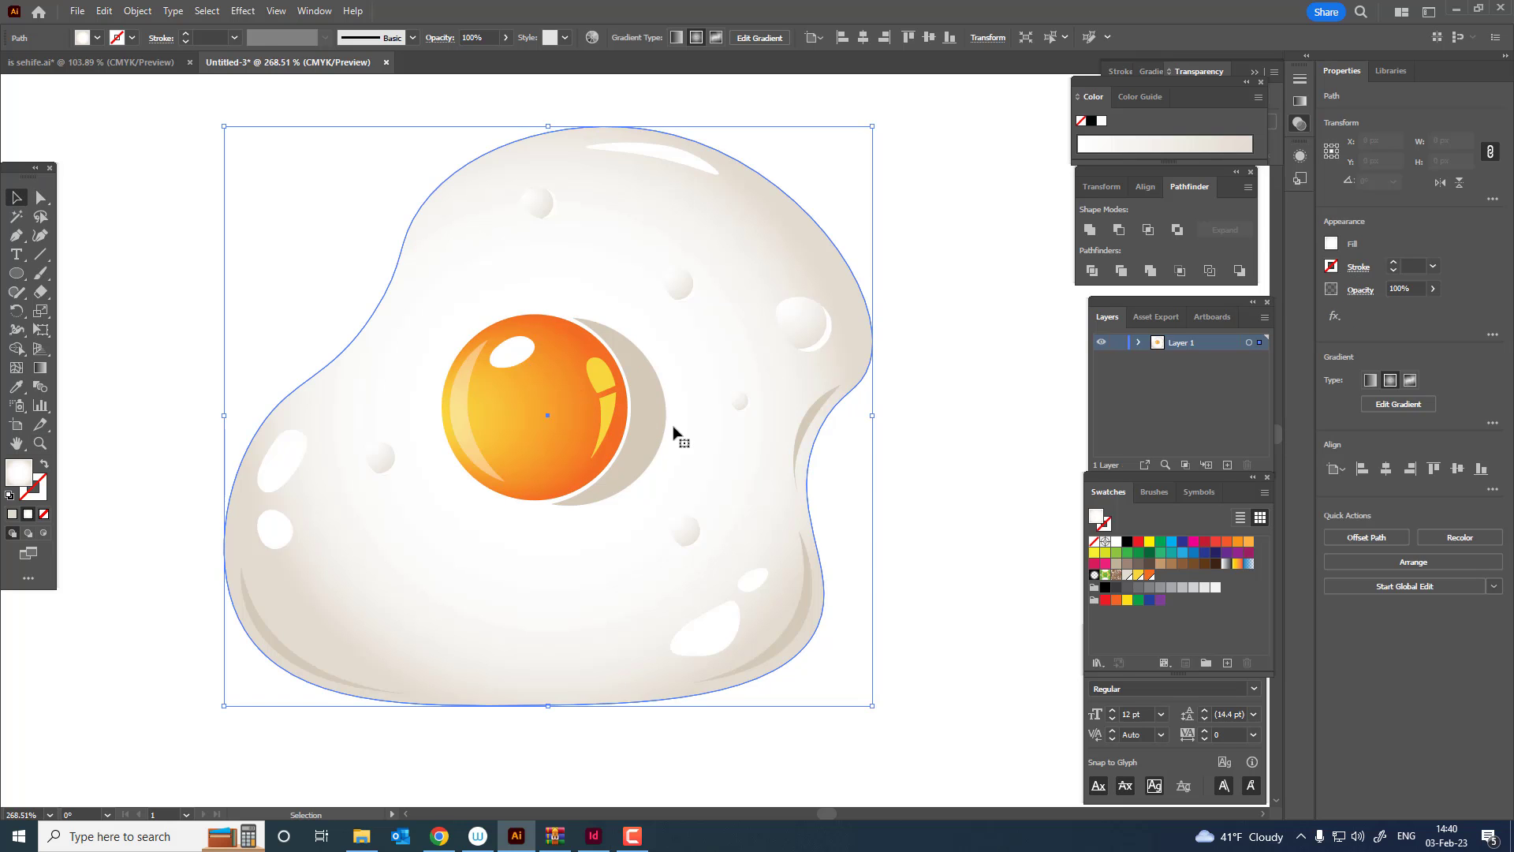
click(660, 420)
drag(671, 411, 649, 411)
key(ctrl+z)
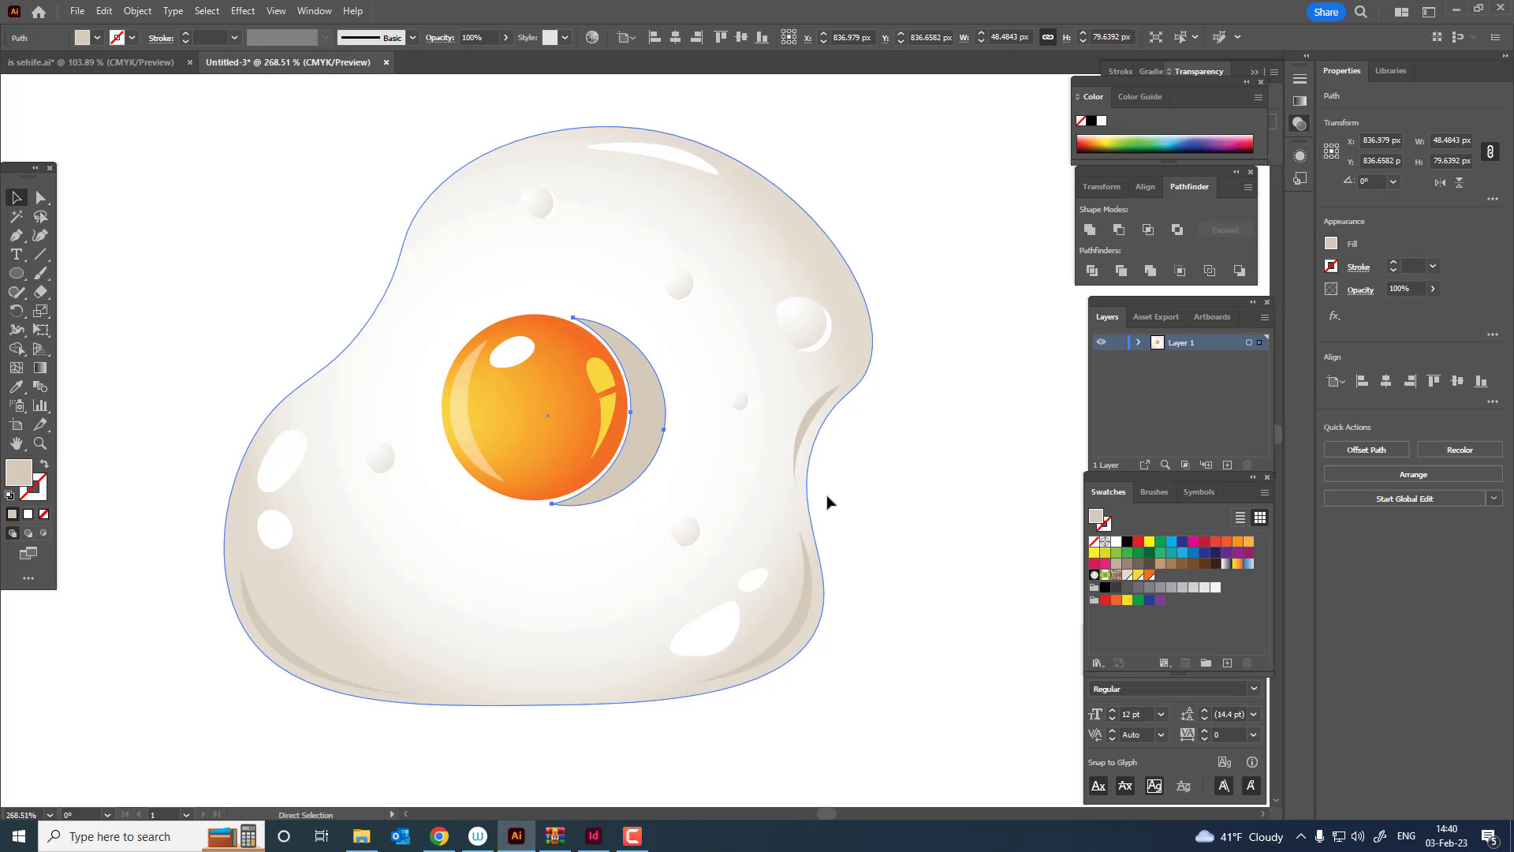
click(830, 501)
Examine the yolk's highlights, its white rim and shadow, and the surrounding bubbles up close
key(z)
drag(856, 496, 757, 489)
key(space)
drag(839, 518, 768, 443)
drag(623, 405, 791, 440)
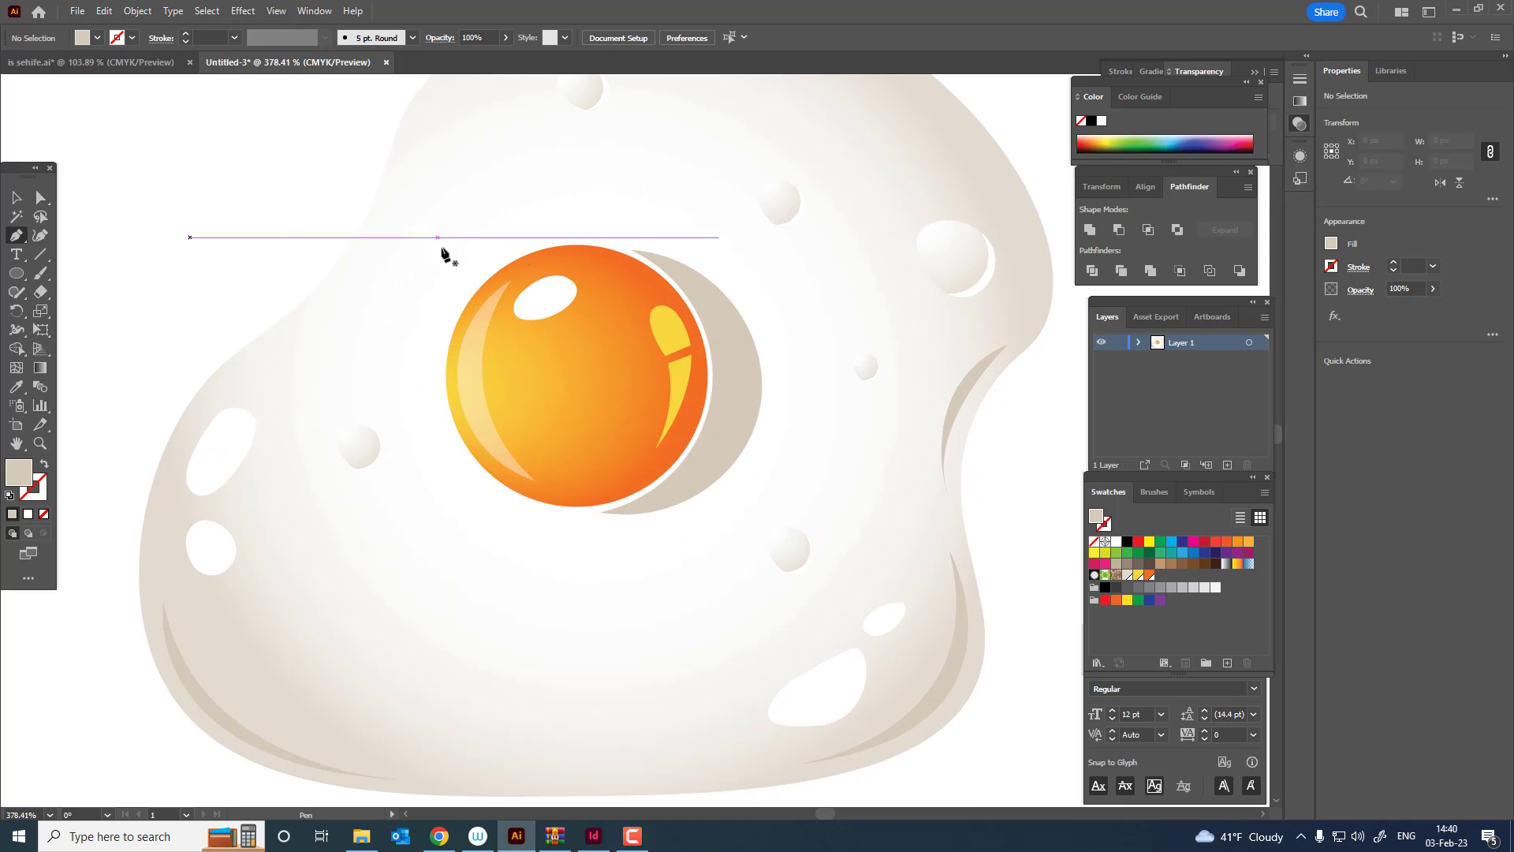
key(z)
drag(577, 284, 609, 285)
click(17, 198)
key(z)
drag(667, 351, 555, 348)
key(space)
drag(693, 367, 601, 335)
scroll(601, 335, up, 4)
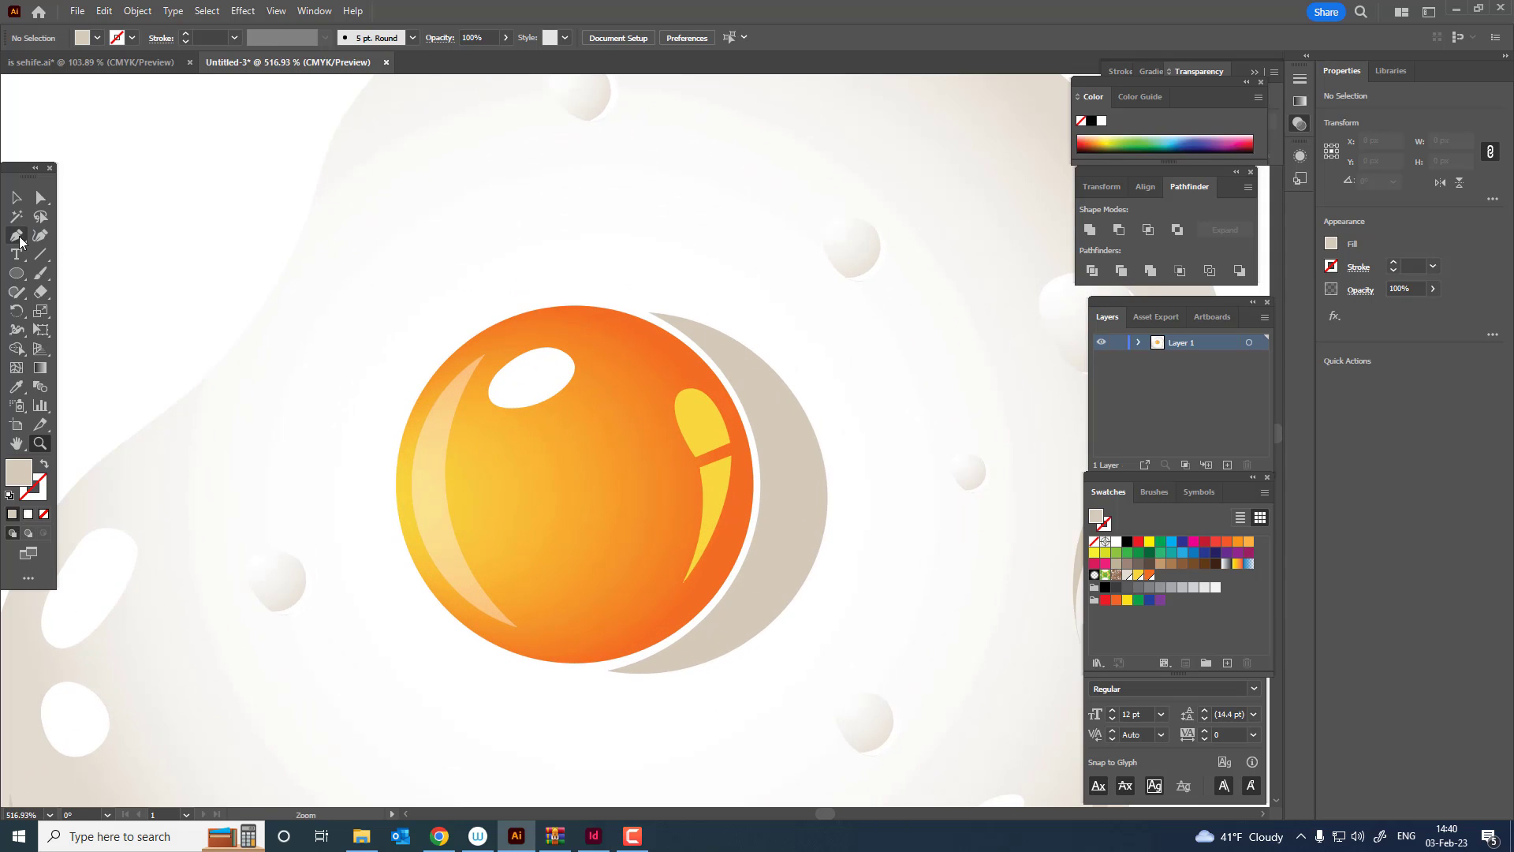
click(17, 237)
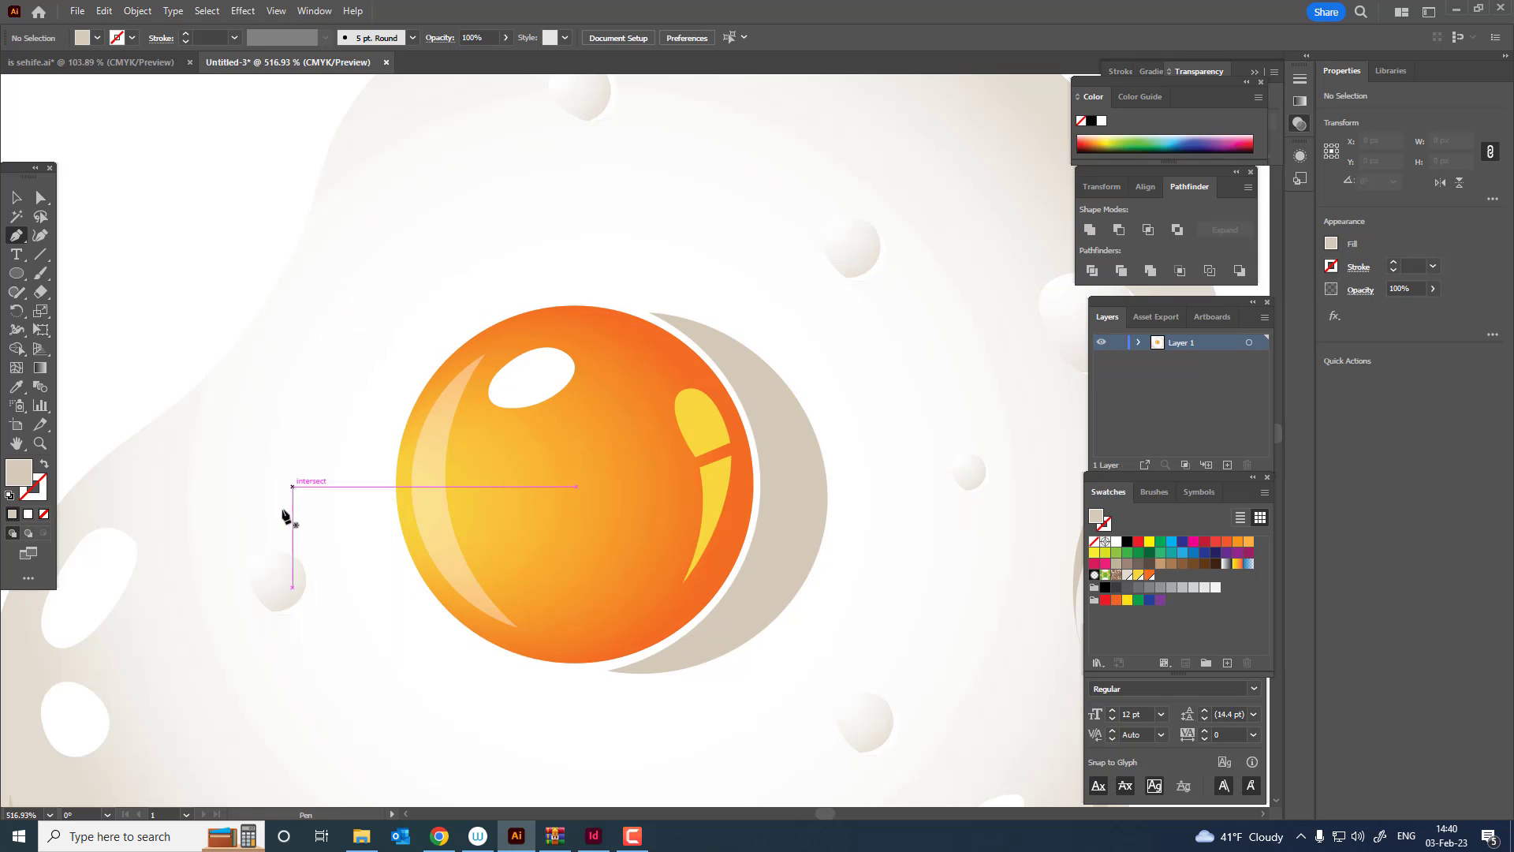
Draw a small irregular highlight on the upper-left side of the bubble left of the yolk and fill it white
key(z)
drag(265, 596, 403, 593)
click(17, 236)
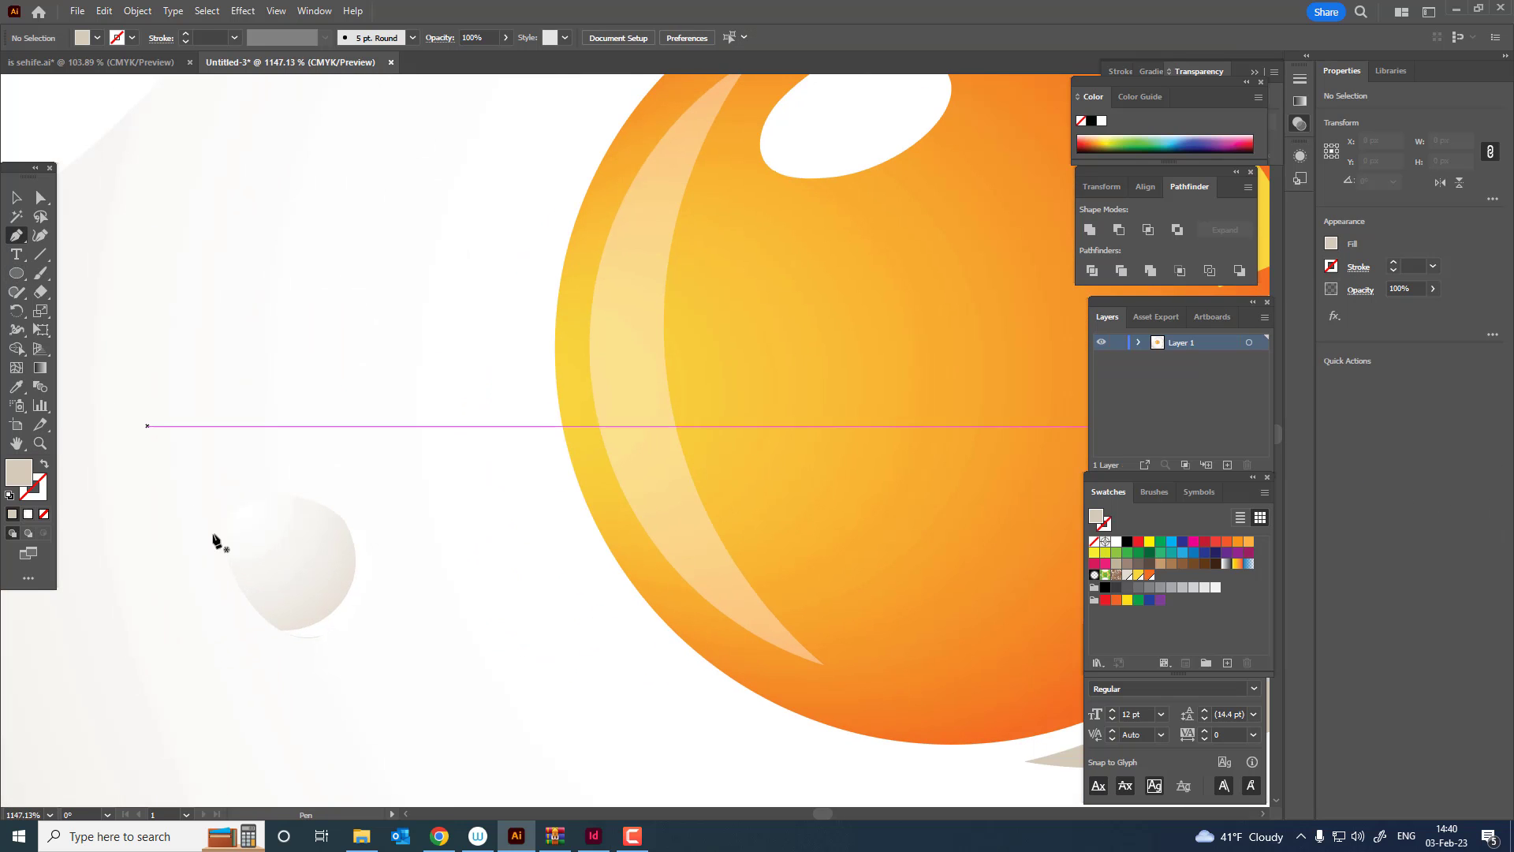
drag(286, 546, 234, 552)
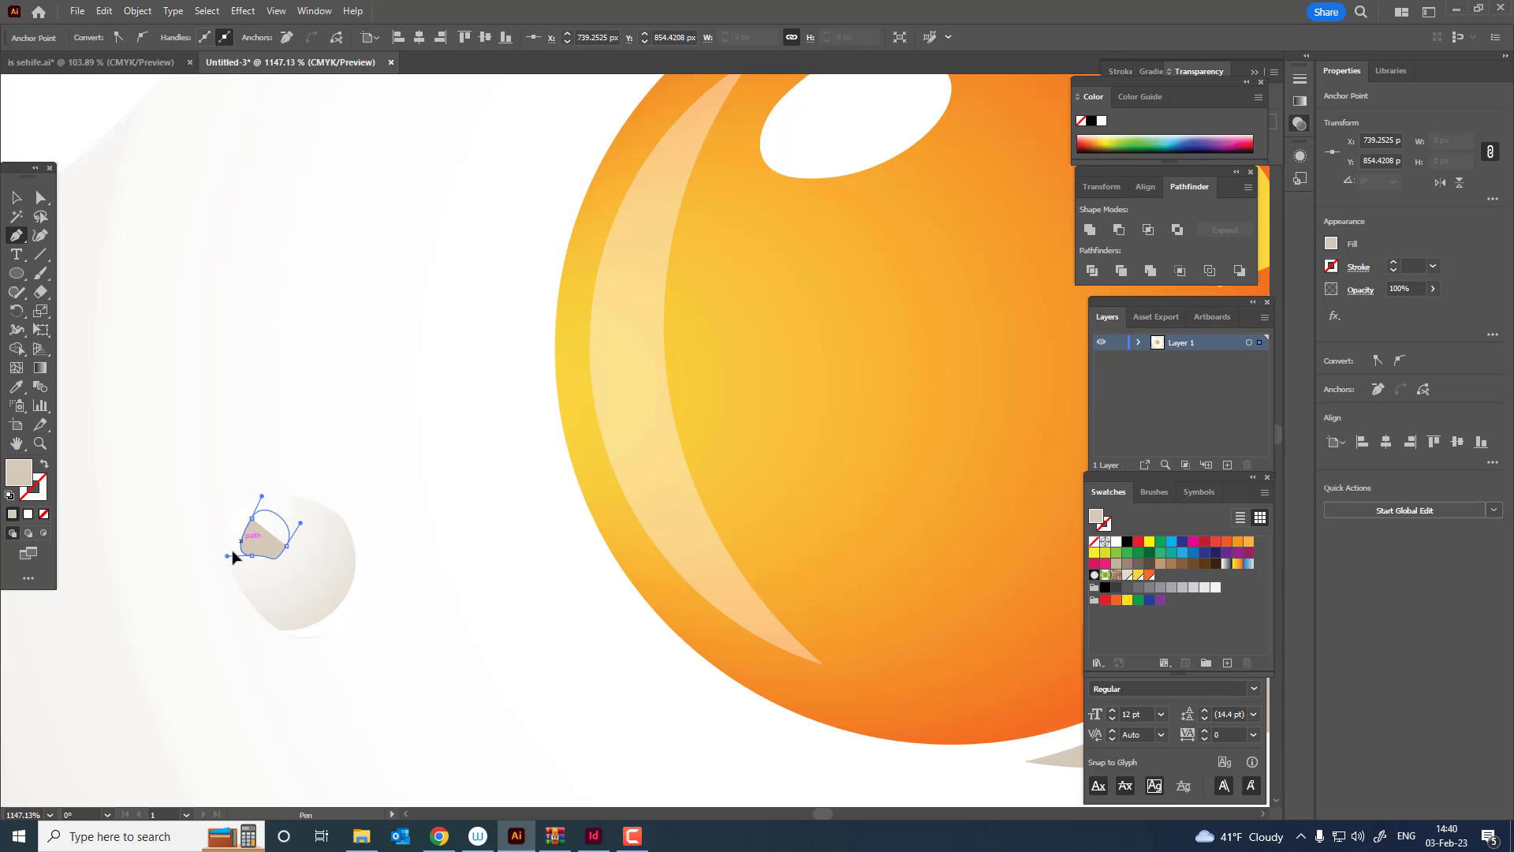
click(1115, 543)
Draw a small irregular white highlight on the bubble near the top of the egg white
key(z)
drag(480, 393, 298, 416)
drag(586, 306, 433, 443)
drag(545, 167, 763, 326)
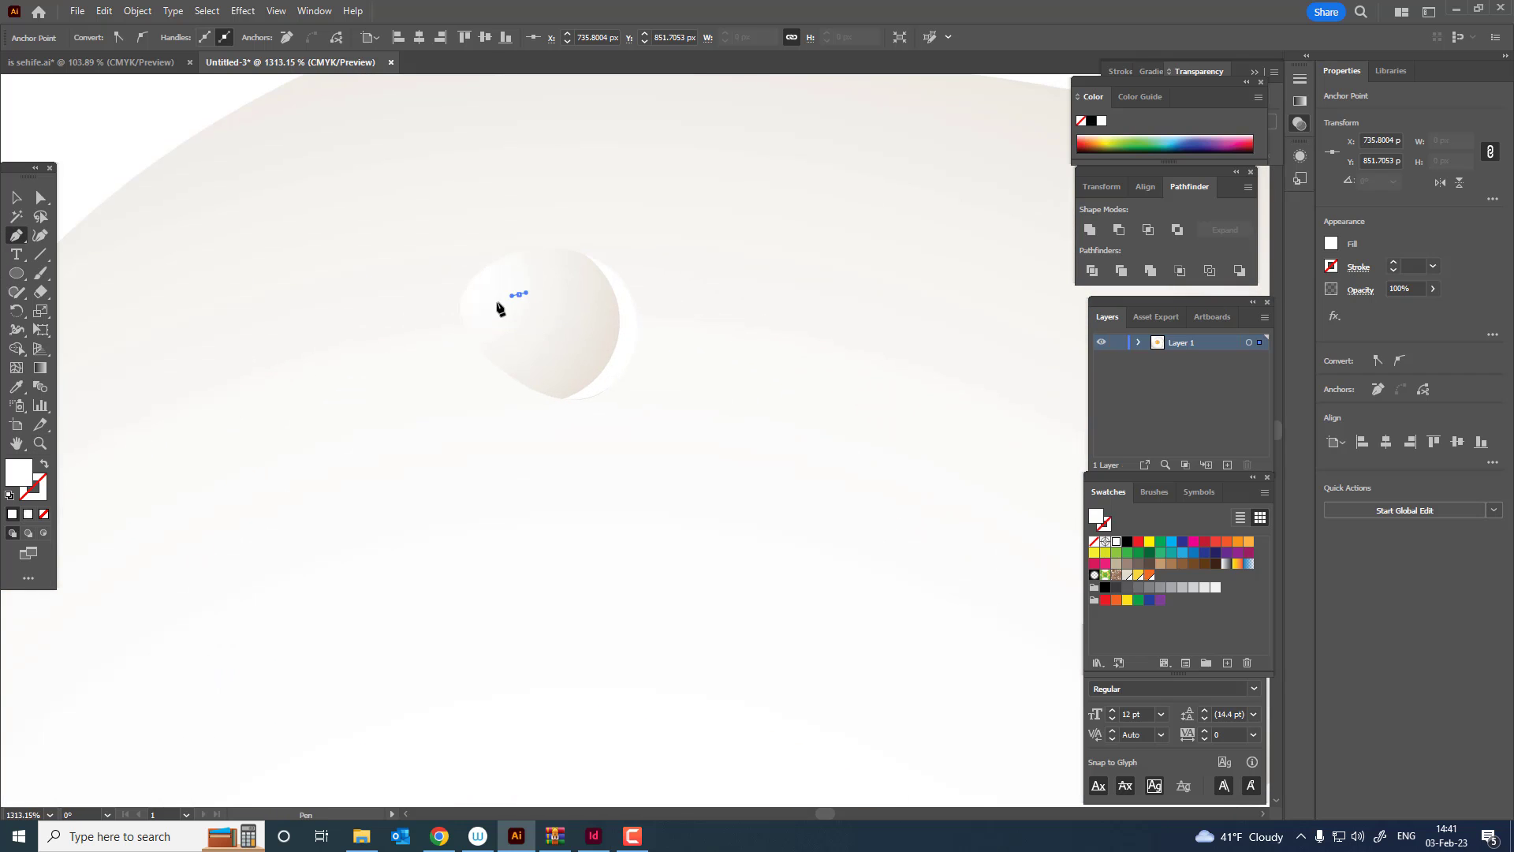
key(z)
drag(670, 343, 489, 370)
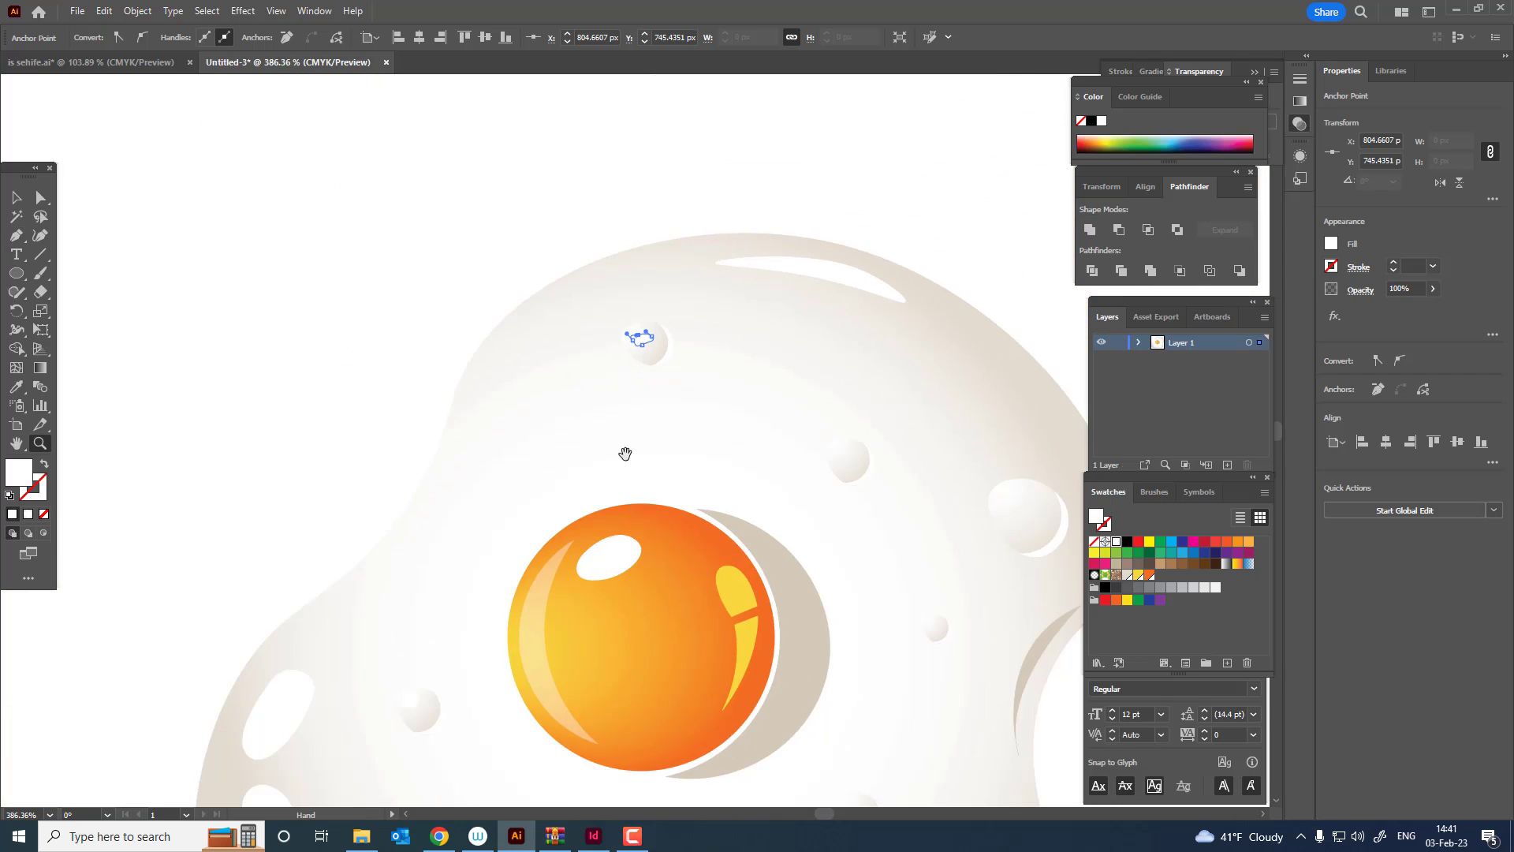
Draw a curved white highlight on the bubble just above and to the right of the yolk
drag(626, 452, 491, 256)
drag(727, 268, 1053, 300)
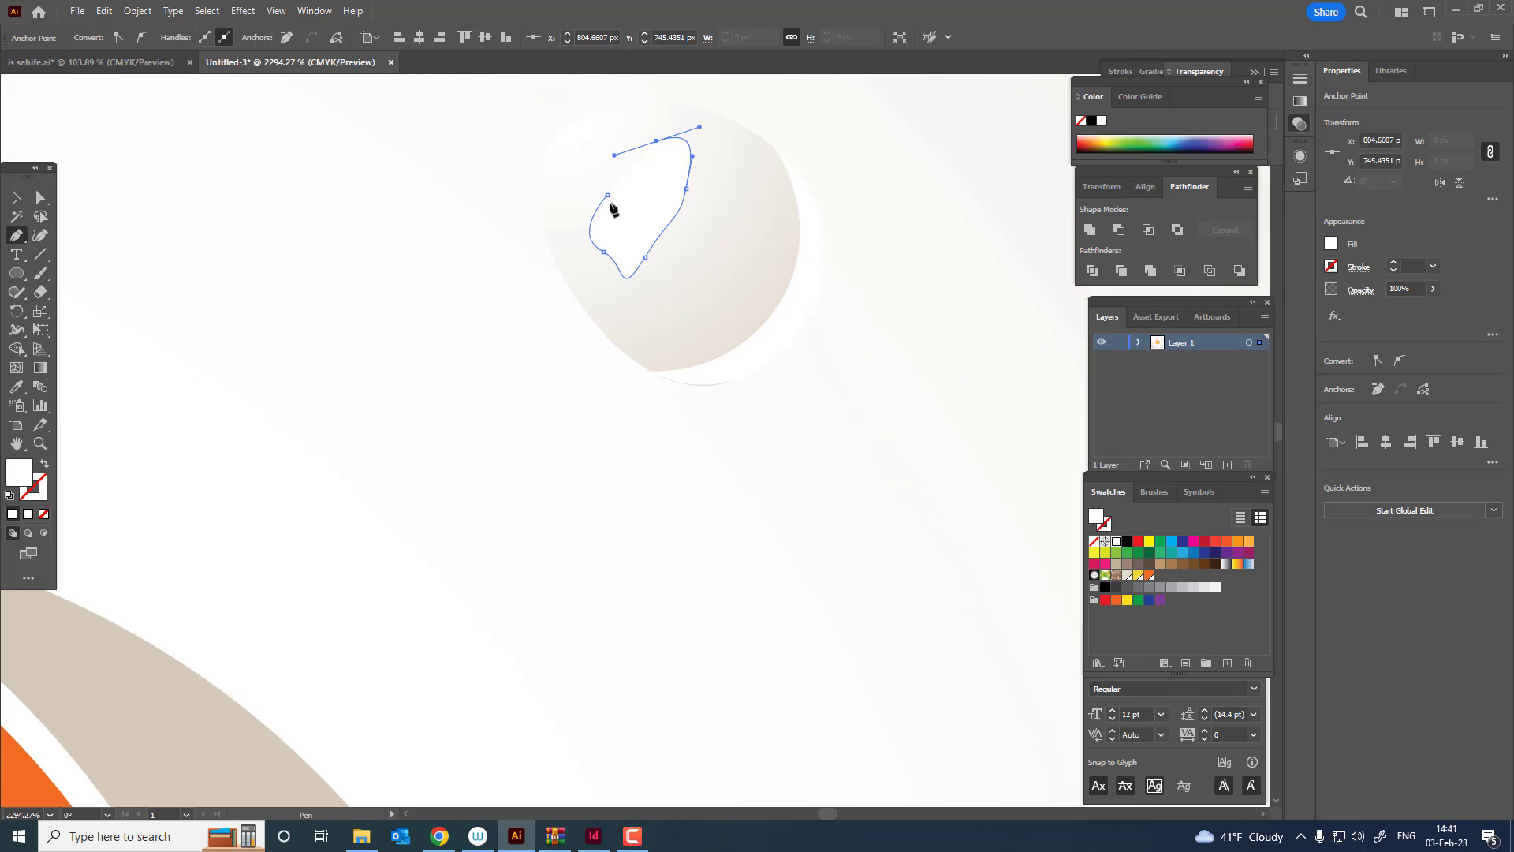
key(z)
drag(656, 208, 154, 336)
drag(432, 512, 568, 579)
key(z)
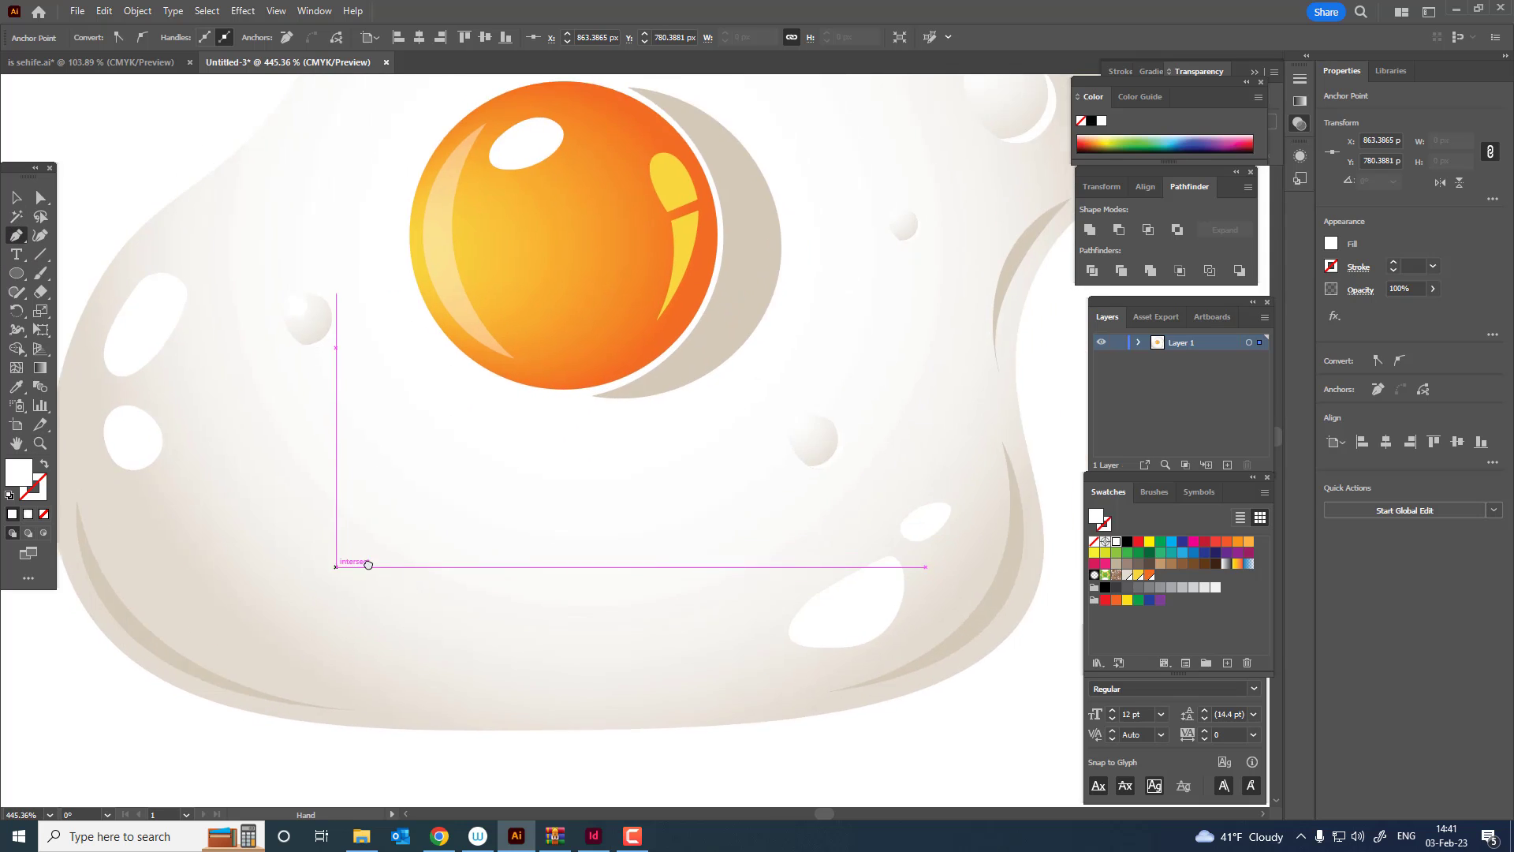
Draw a large closed irregular white shape around the yolk and its shadow with the Pen tool
drag(290, 506, 203, 351)
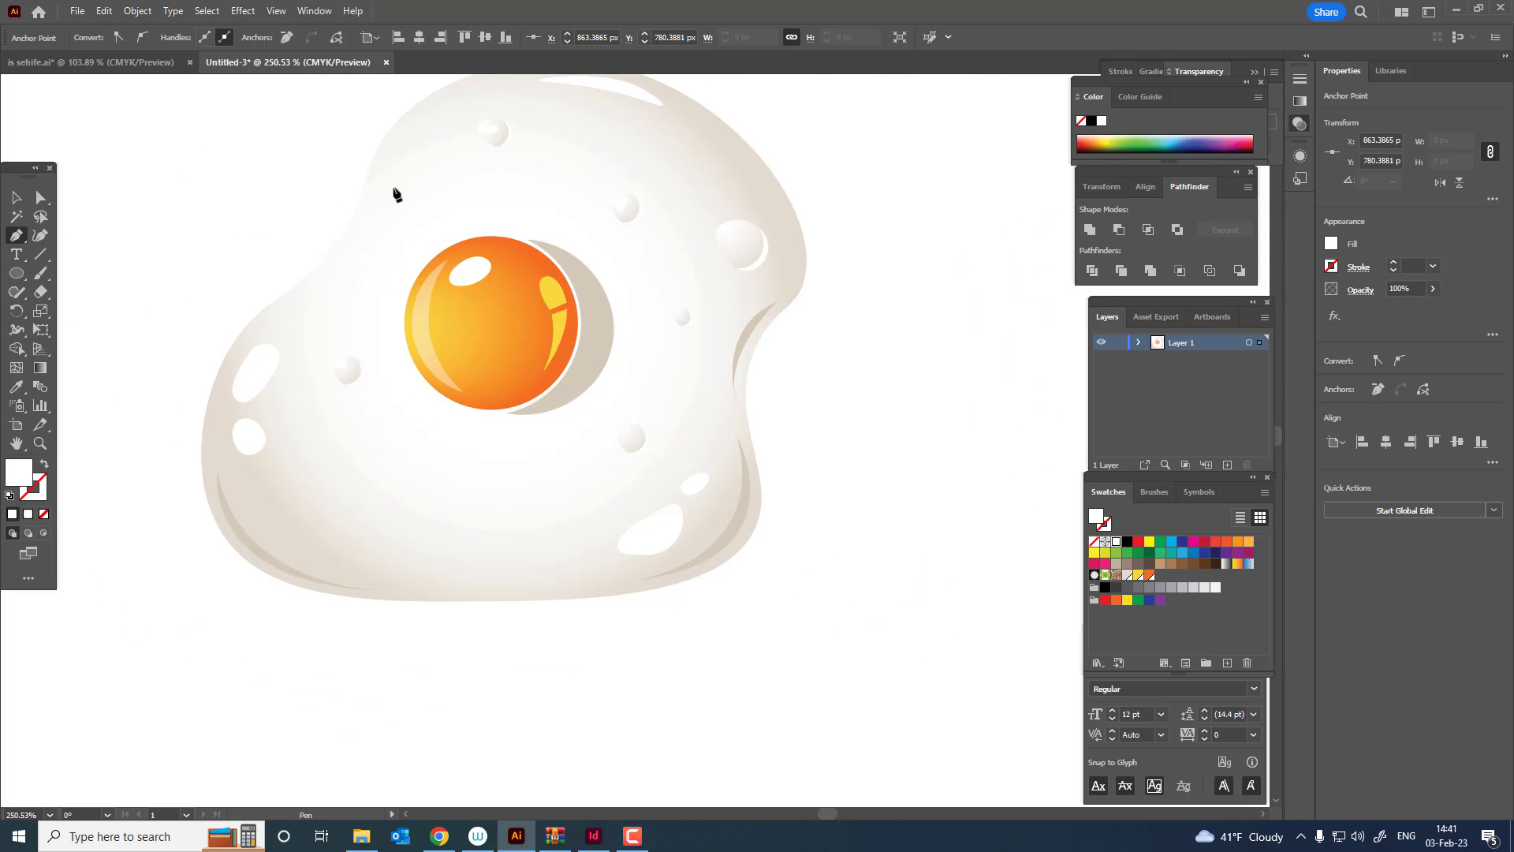
drag(609, 299, 613, 318)
drag(623, 351, 613, 386)
click(601, 424)
click(500, 484)
click(430, 500)
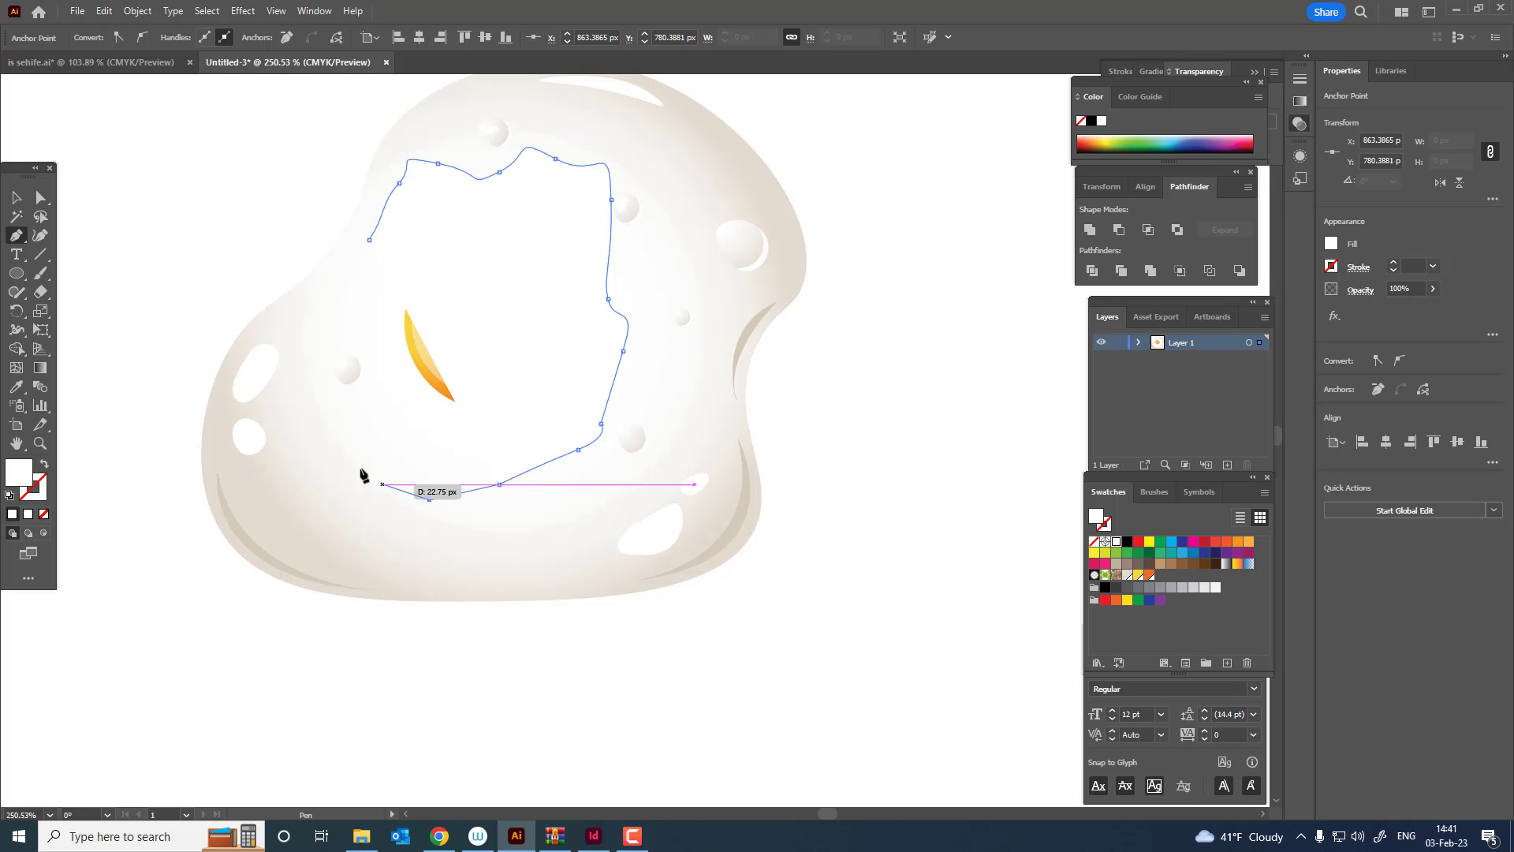
drag(332, 441, 322, 422)
click(306, 385)
drag(324, 326, 359, 272)
click(370, 240)
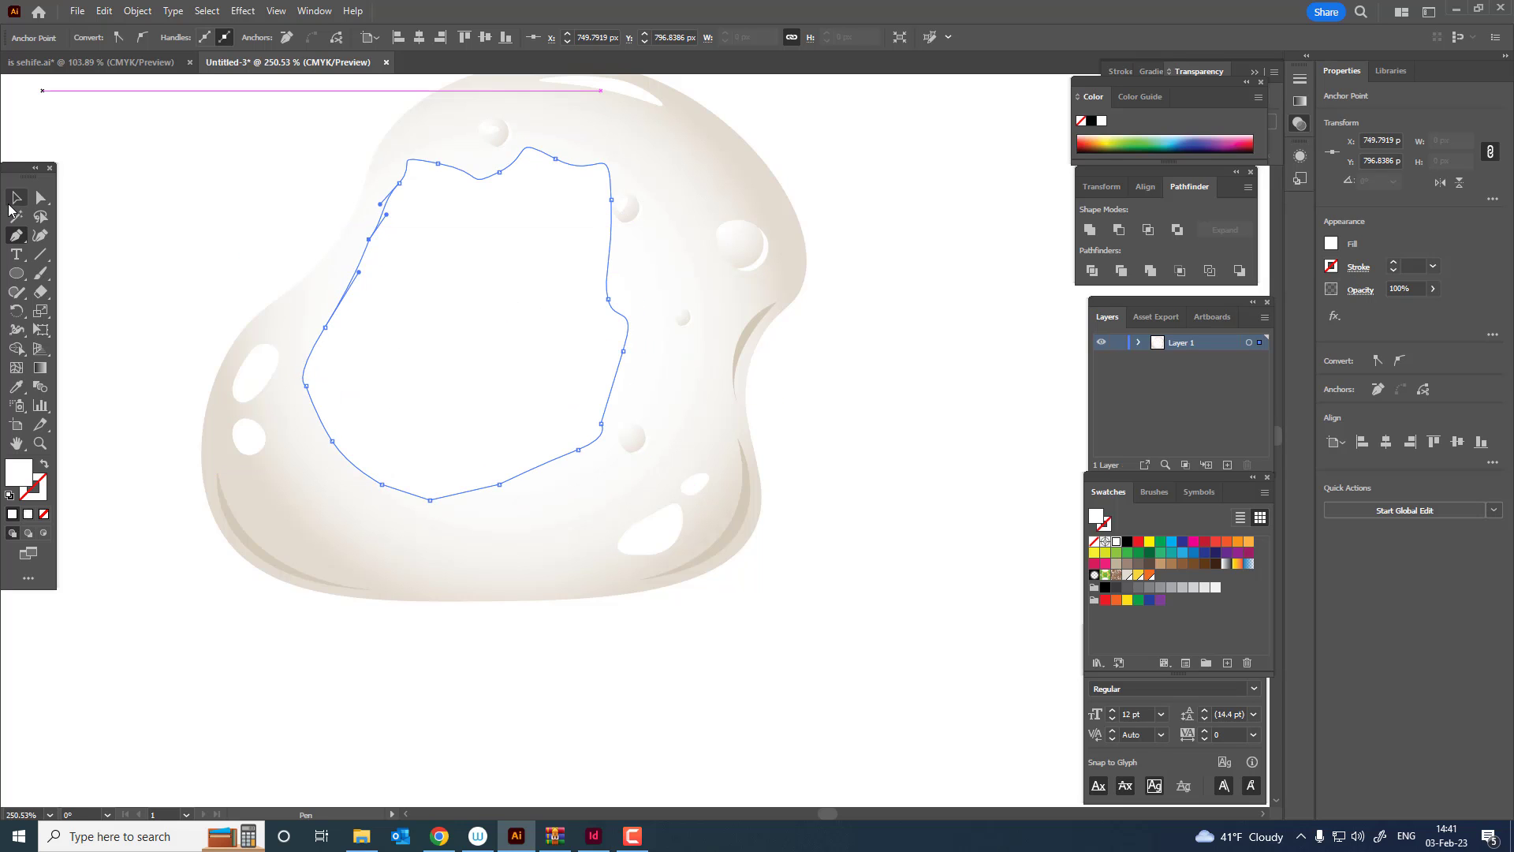
Send the new white shape together with the egg-white base to the back, behind the yolk and bubbles, and deselect them
click(15, 197)
shift+click(680, 162)
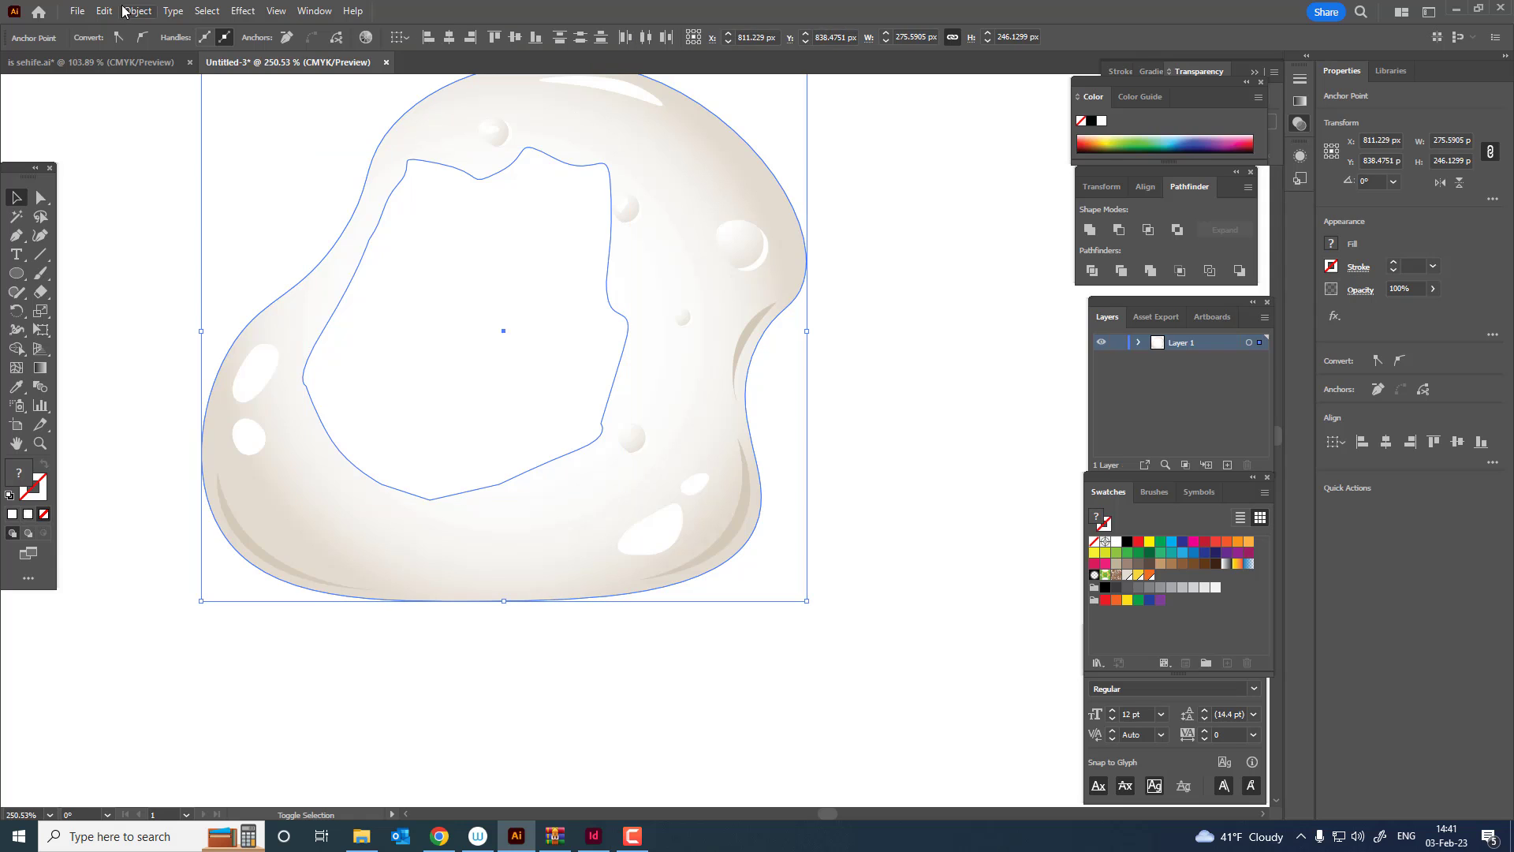
click(137, 10)
mouse_move(299, 45)
click(428, 102)
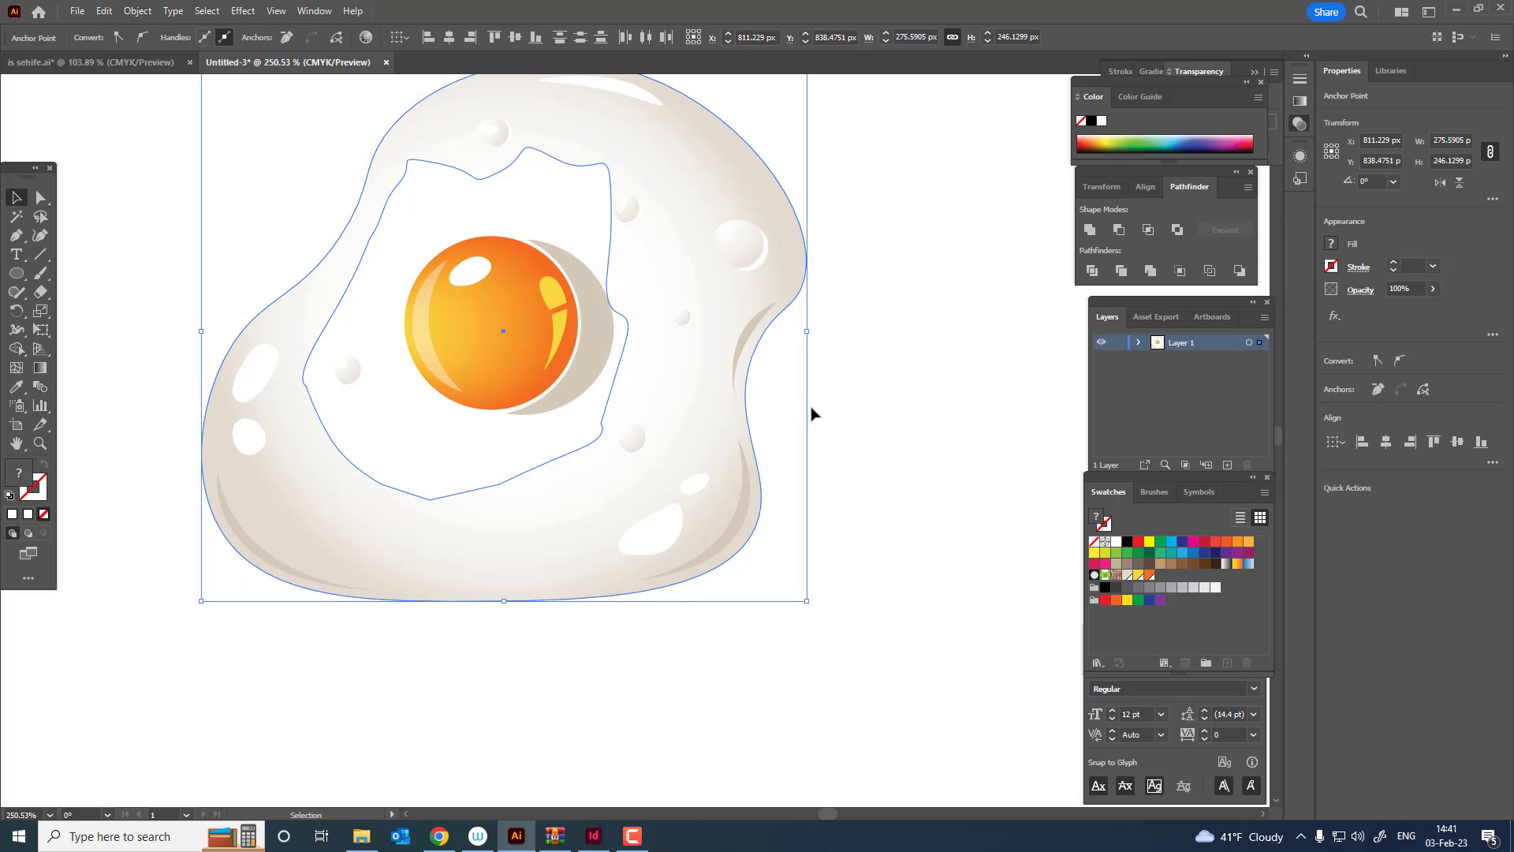
click(841, 470)
Draw a second, larger closed wavy shape with the Pen tool, roughly following the inside of the egg white's outline
scroll(841, 470, up, 2)
click(552, 314)
key(p)
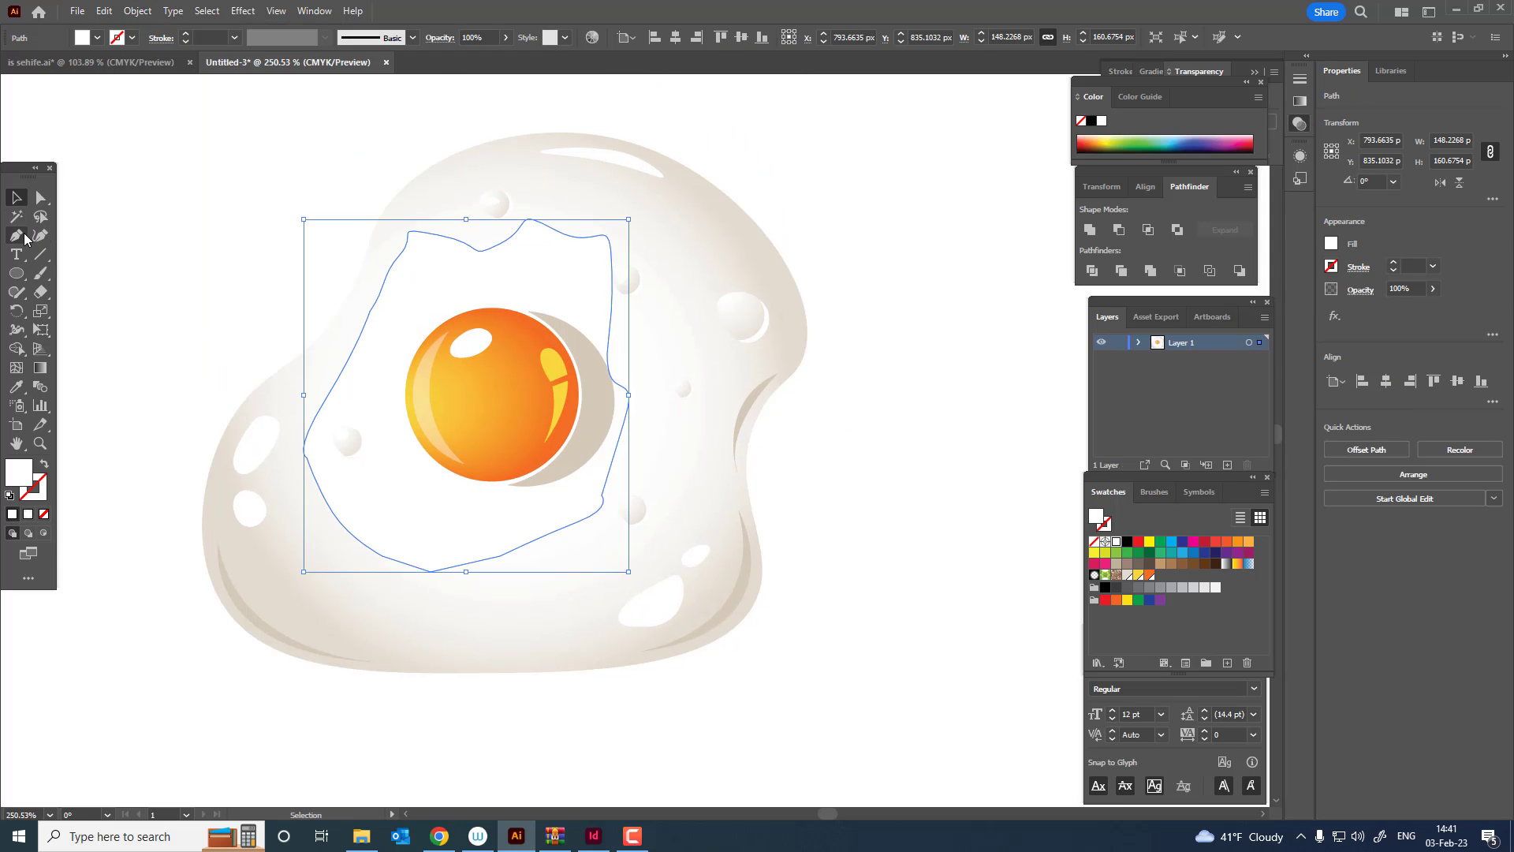
click(466, 218)
click(710, 269)
drag(733, 321, 734, 355)
click(734, 412)
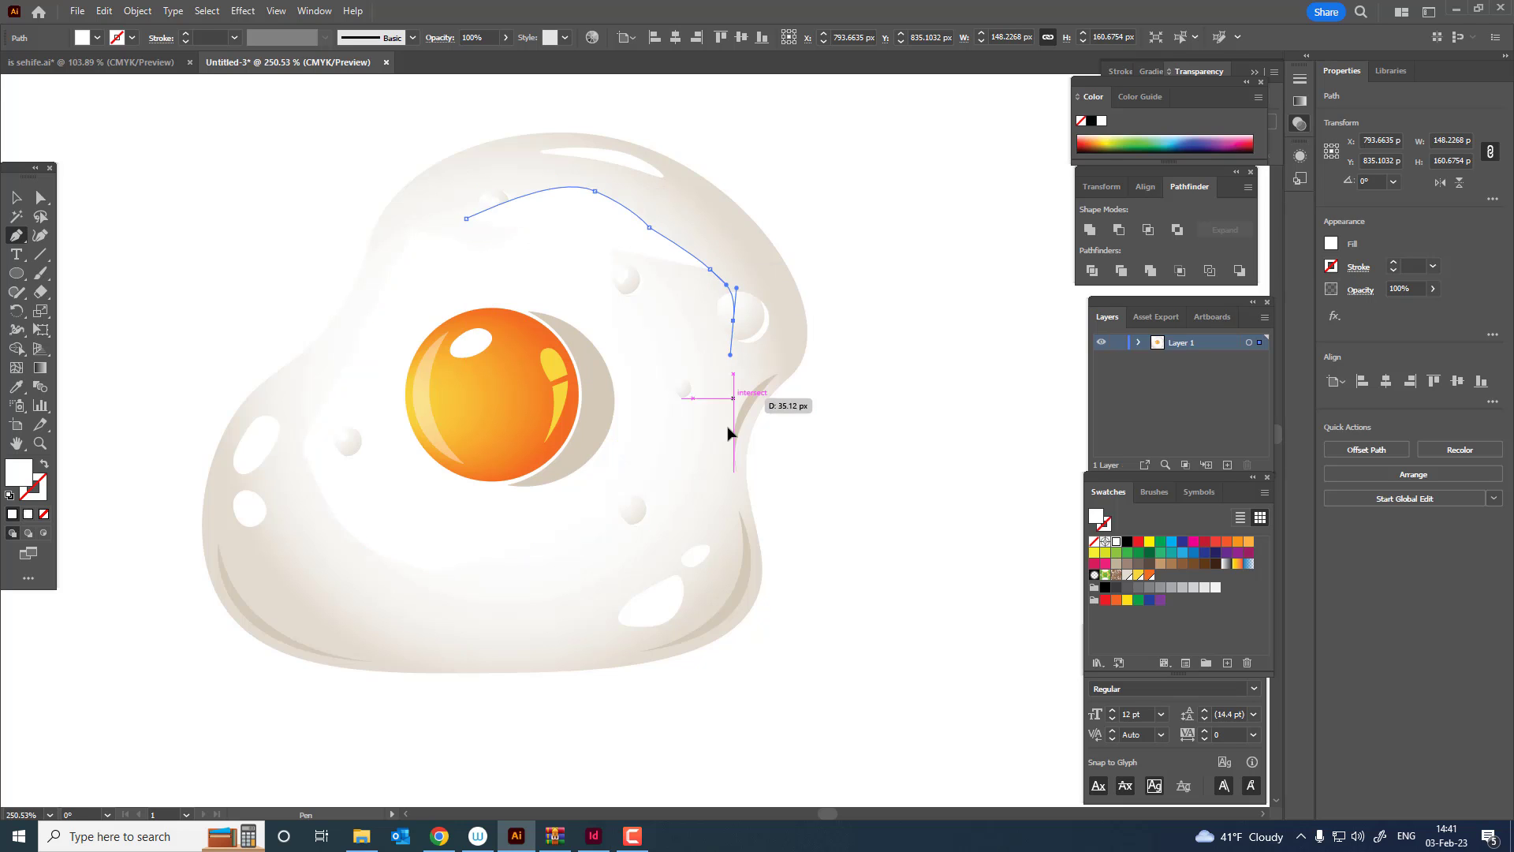
drag(723, 458, 725, 489)
click(722, 540)
click(681, 603)
click(618, 626)
click(536, 626)
click(289, 500)
drag(324, 458, 339, 392)
drag(342, 370, 418, 291)
drag(428, 276, 445, 220)
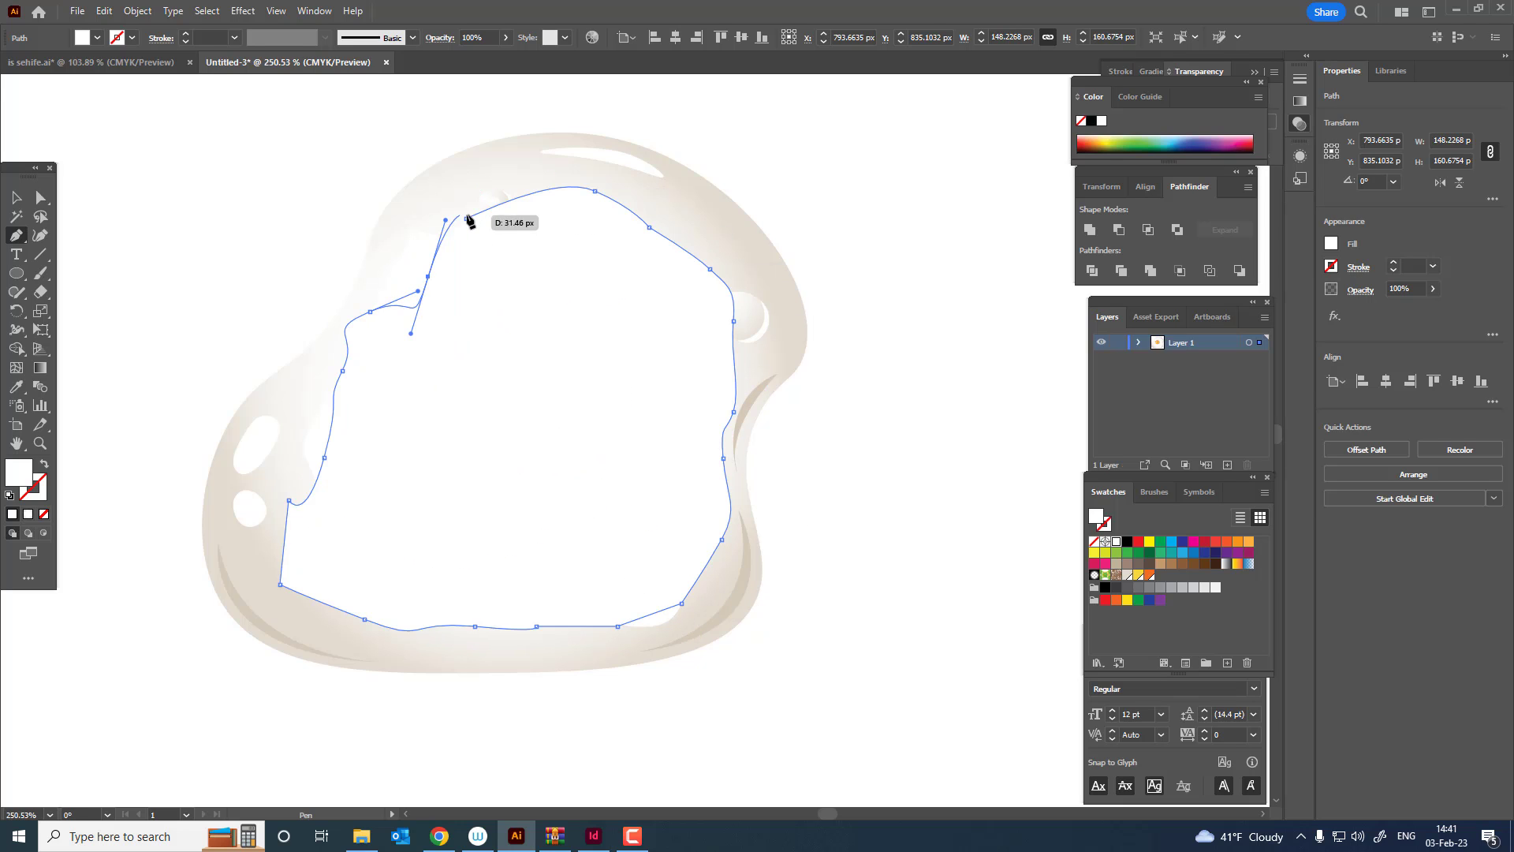
Fill the larger wavy shape with the pale cream colour F2EDD7
double_click(21, 473)
click(1026, 225)
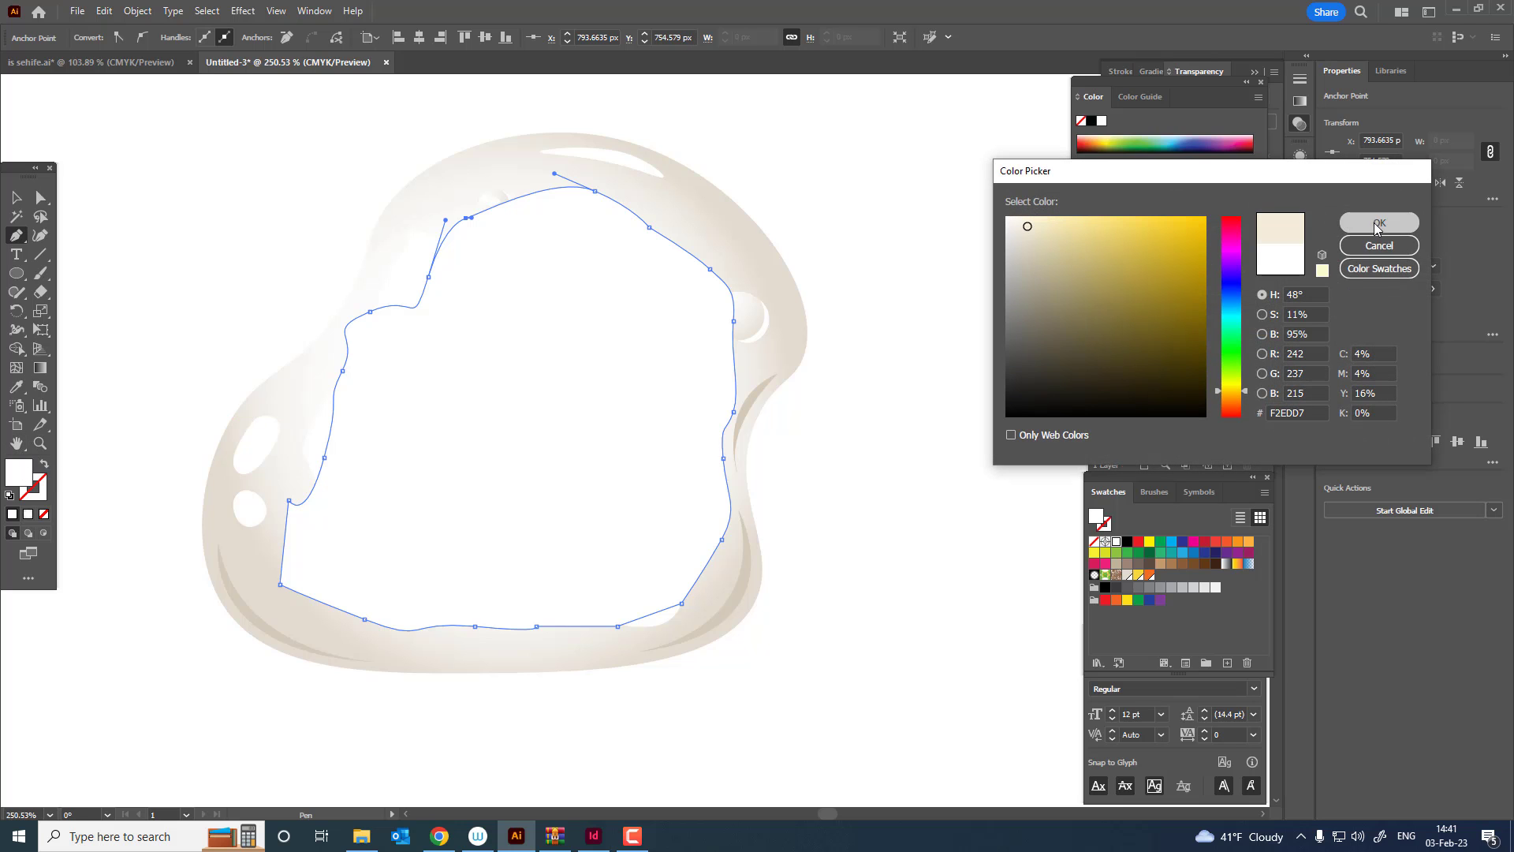
click(1375, 226)
Send the cream shape together with the egg-white base to the back, behind the white shape and yolk, and deselect them
click(13, 202)
click(686, 219)
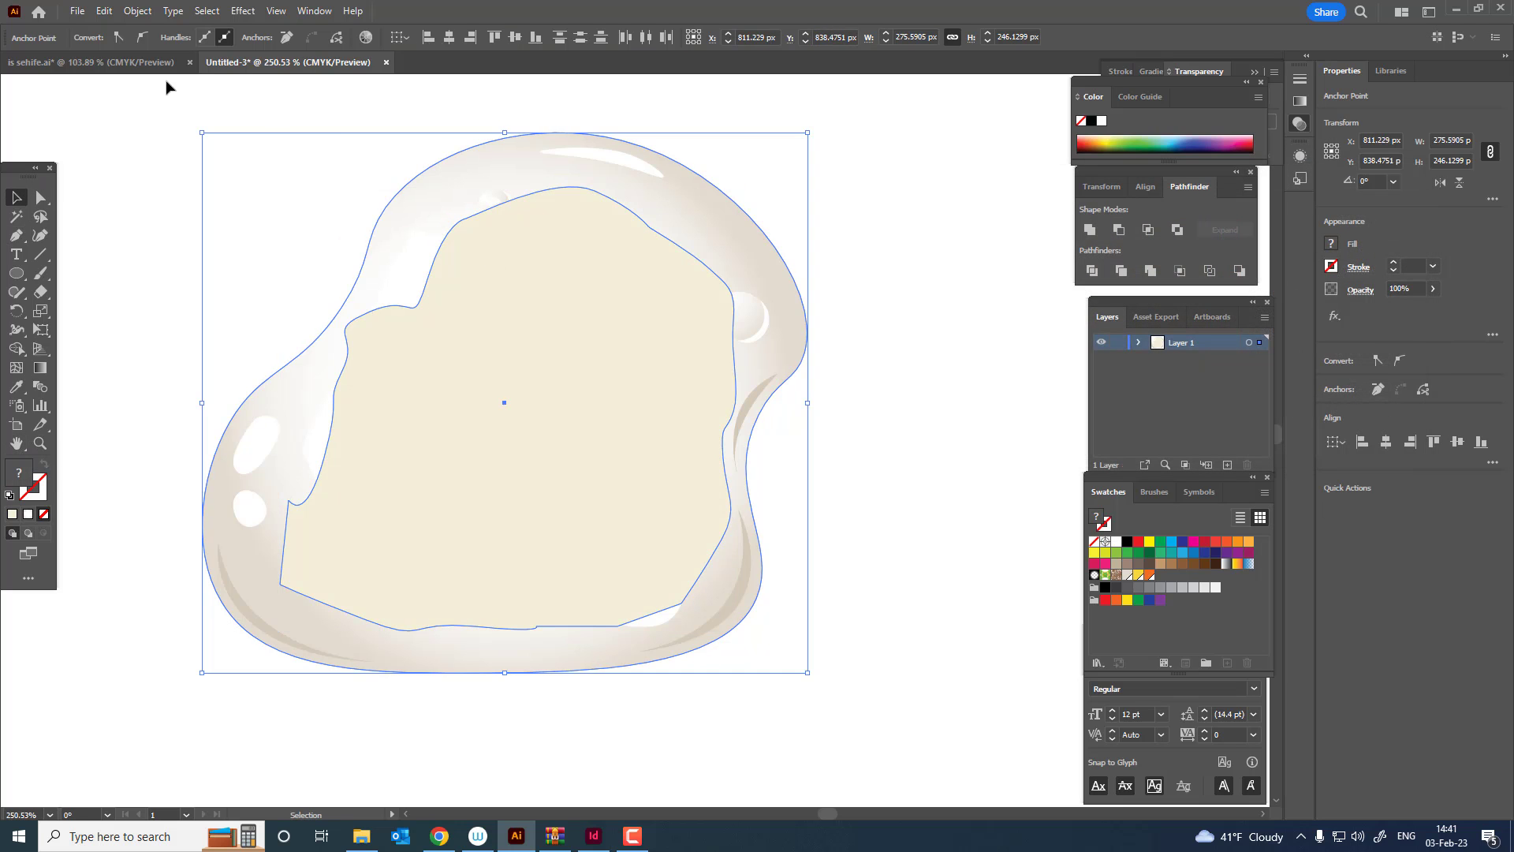
click(137, 11)
mouse_move(300, 47)
click(442, 99)
click(855, 429)
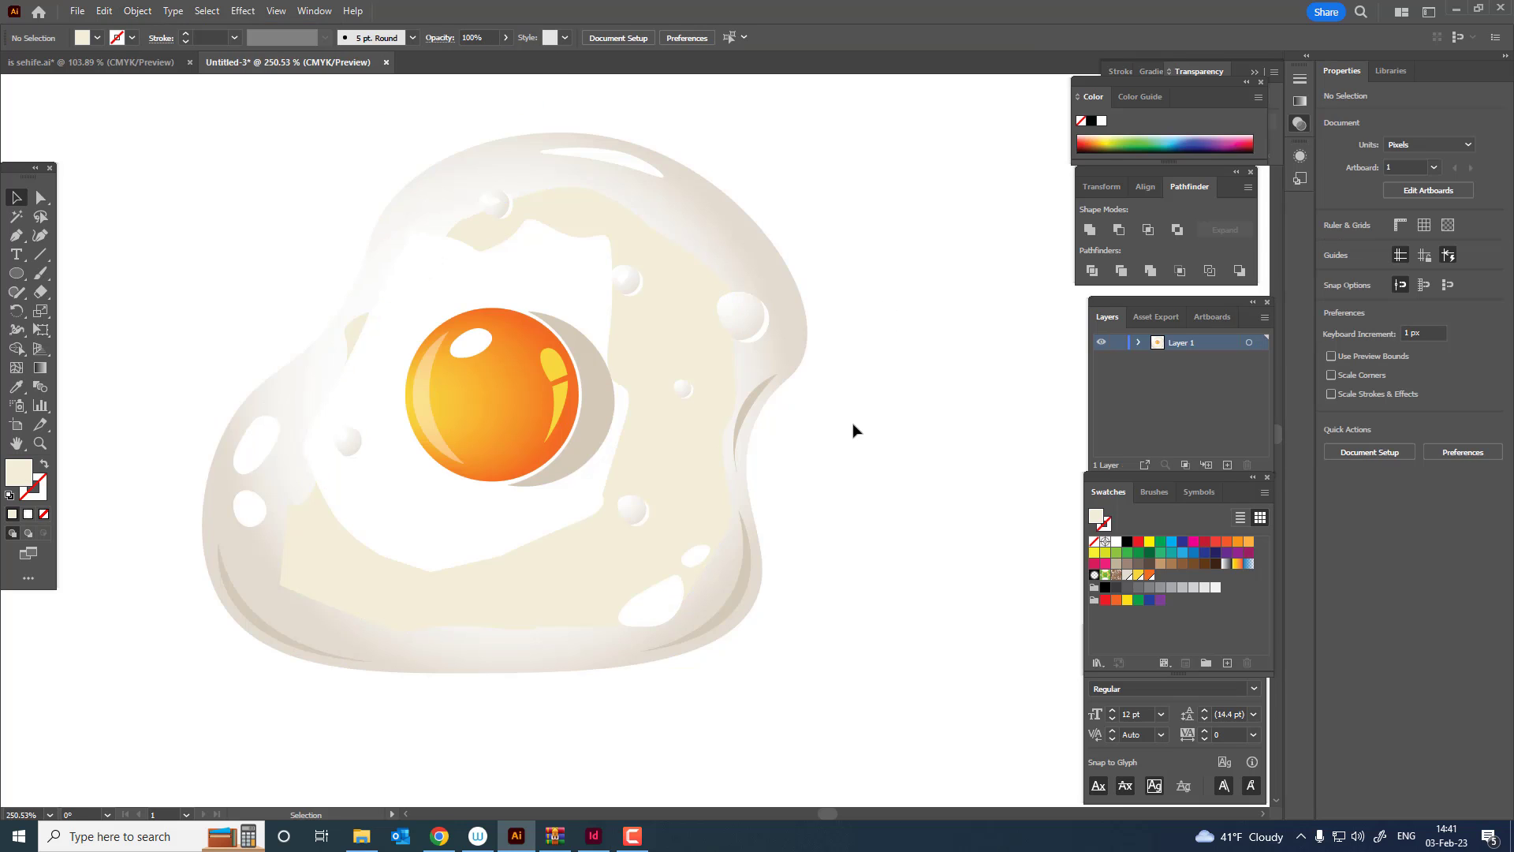
Examine the layered cream and white shapes across the whole egg
drag(700, 403, 747, 372)
key(z)
scroll(747, 371, down, 3)
drag(641, 381, 439, 430)
drag(522, 438, 609, 448)
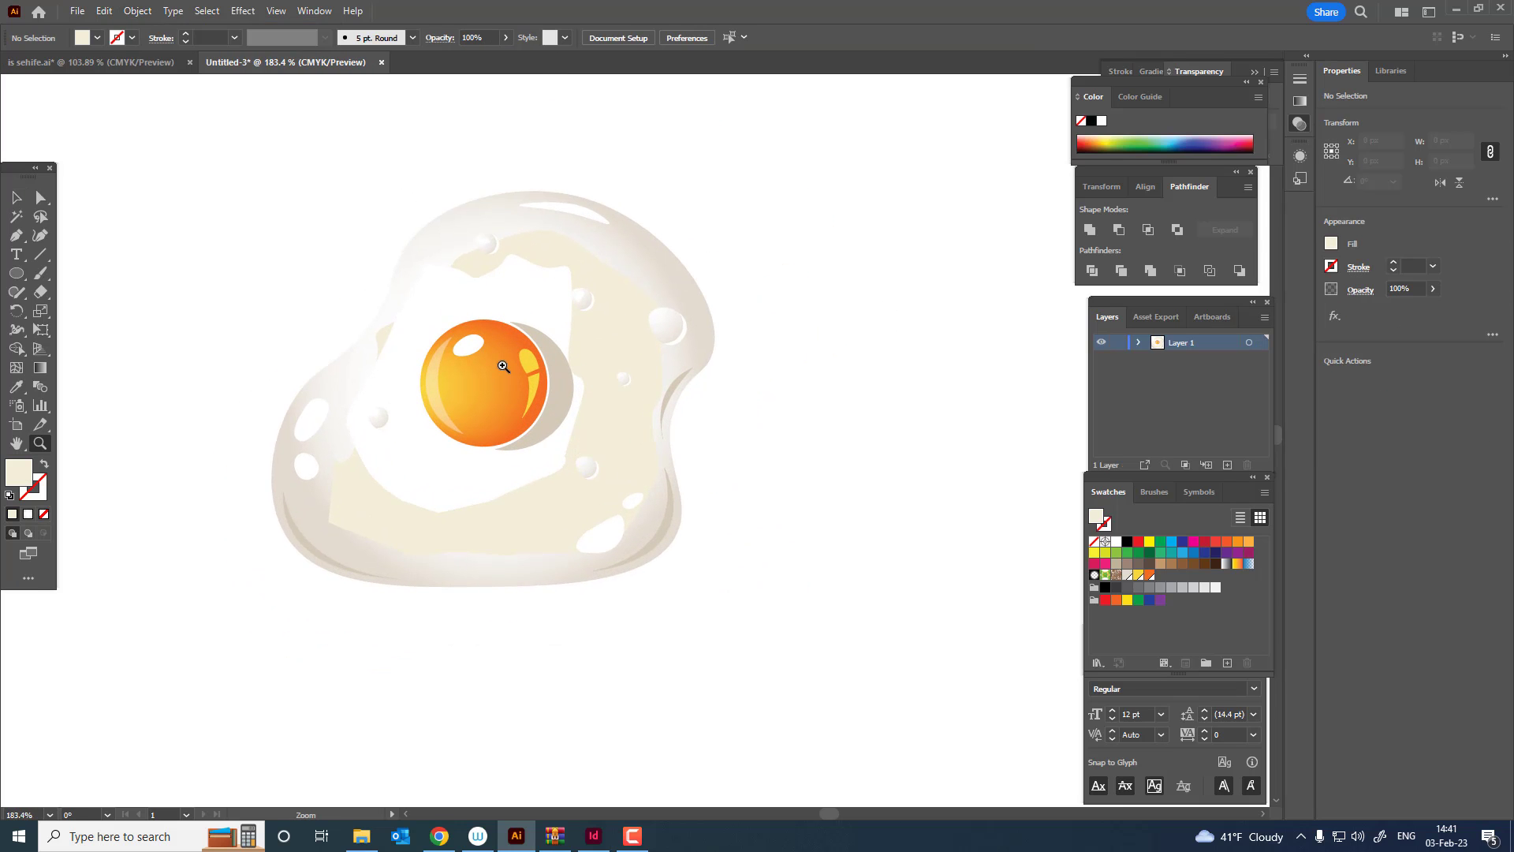
drag(448, 387, 460, 392)
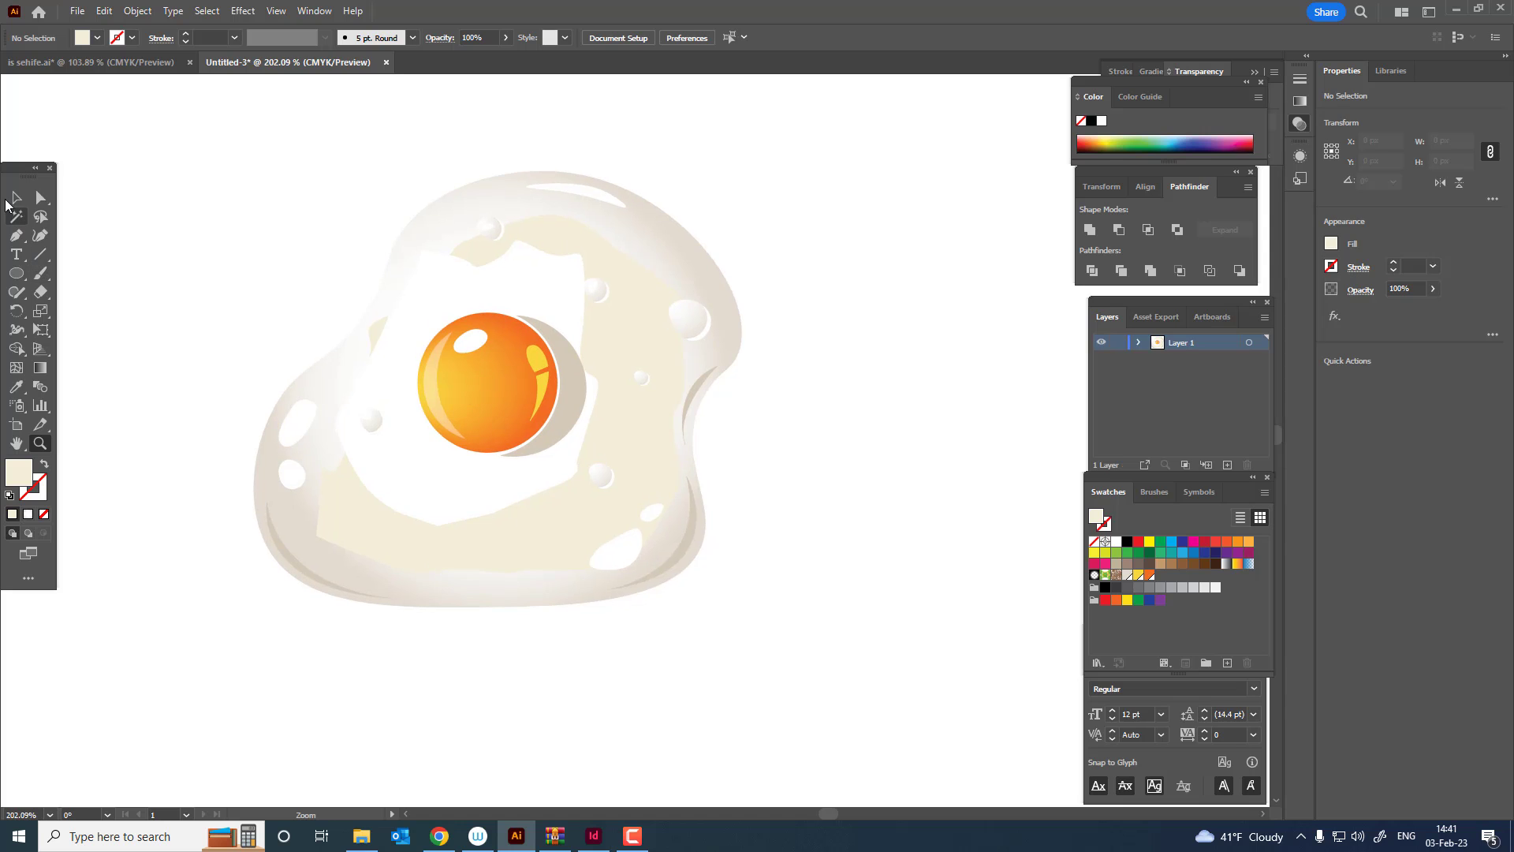
click(13, 202)
click(445, 502)
key(shift+grave)
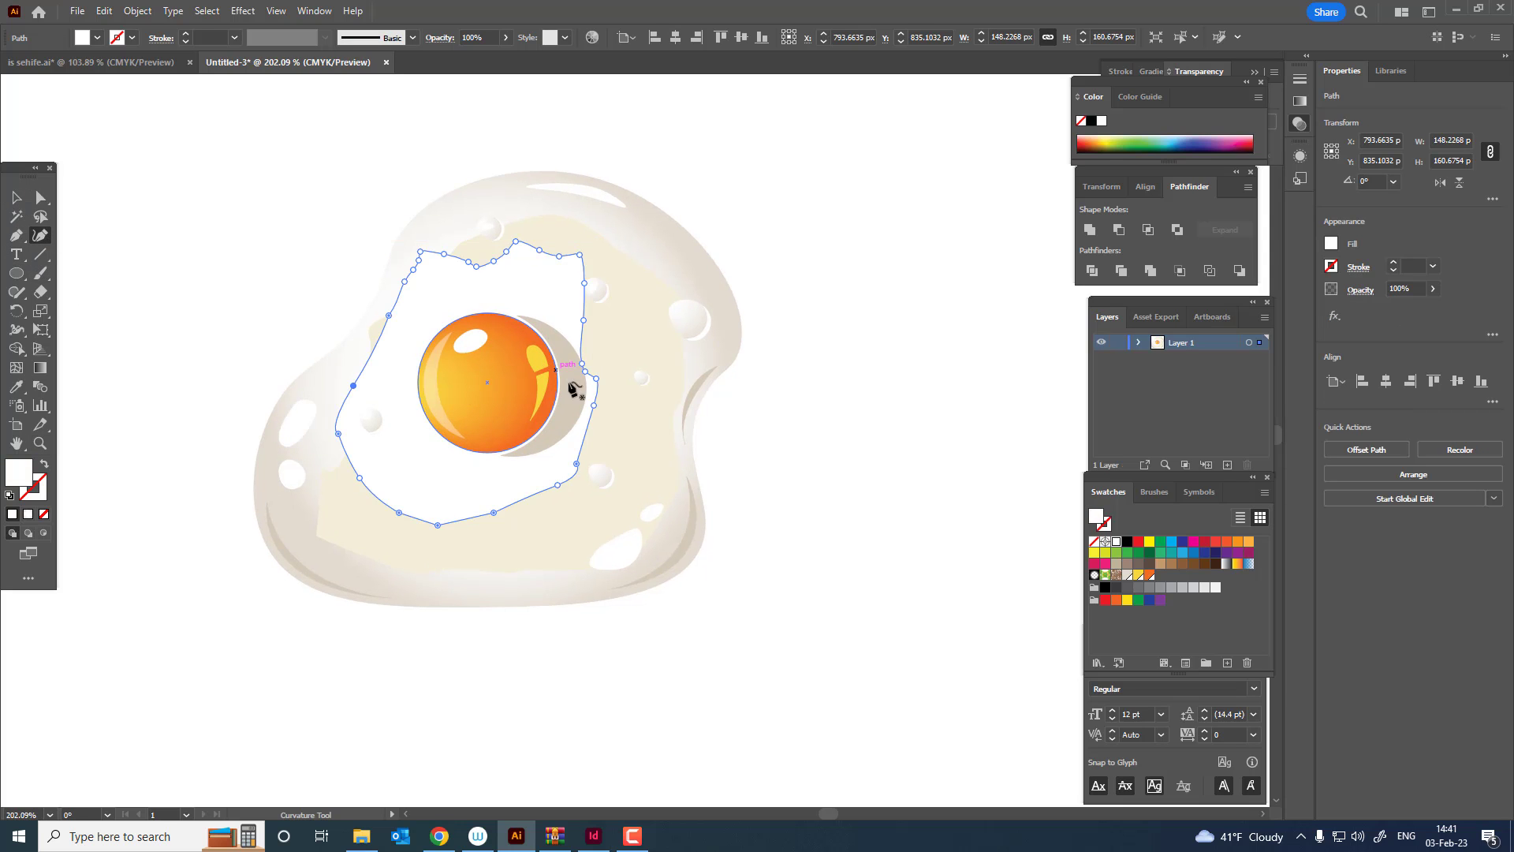
Select all the parts of the fried egg and group them
key(z)
drag(720, 434, 591, 467)
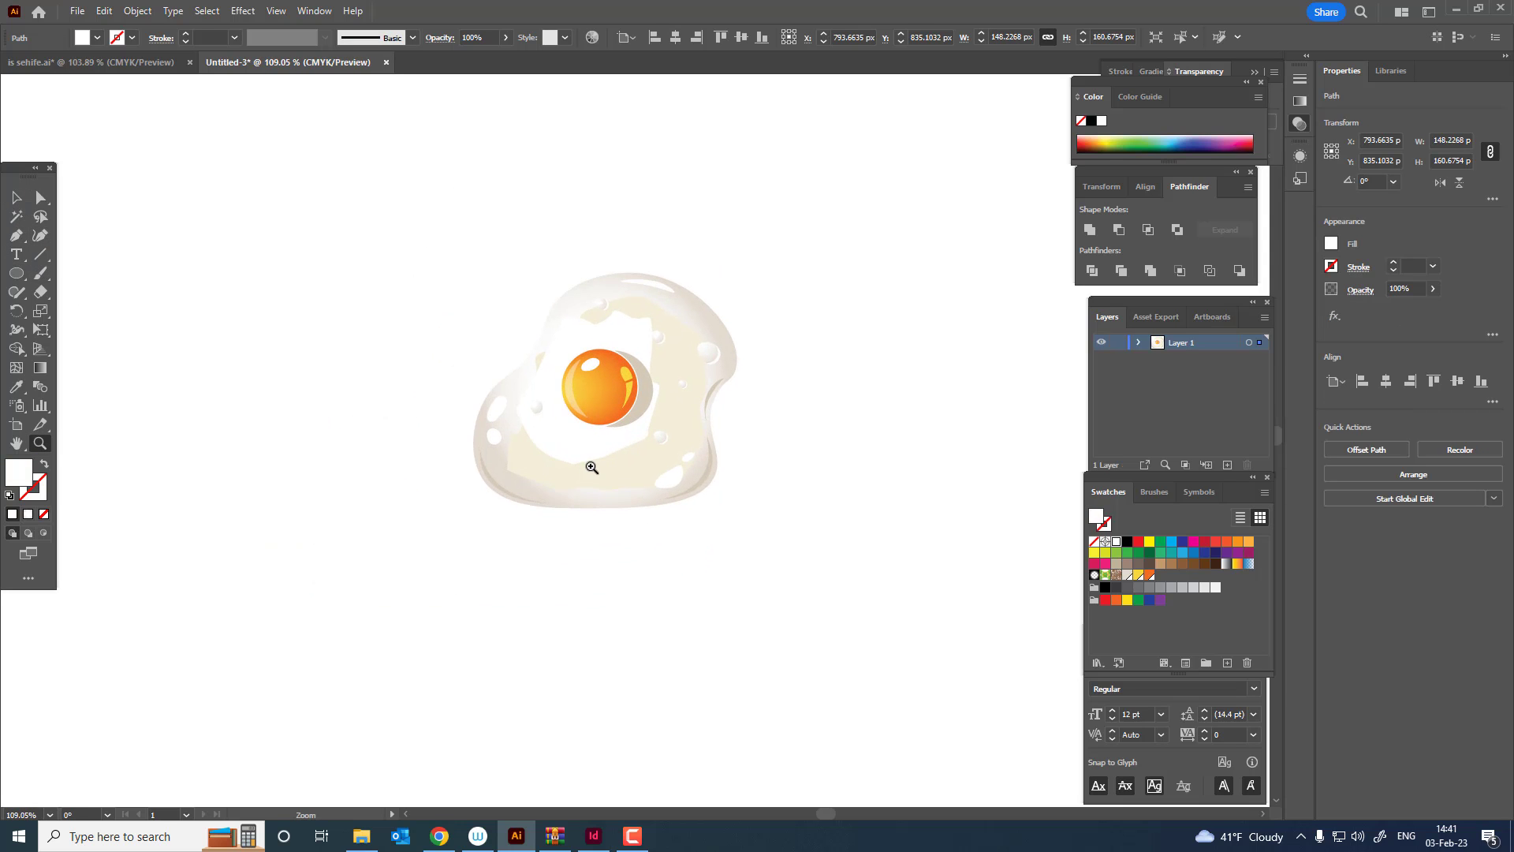
click(208, 331)
drag(350, 374, 253, 420)
drag(723, 590, 105, 202)
click(137, 11)
click(169, 104)
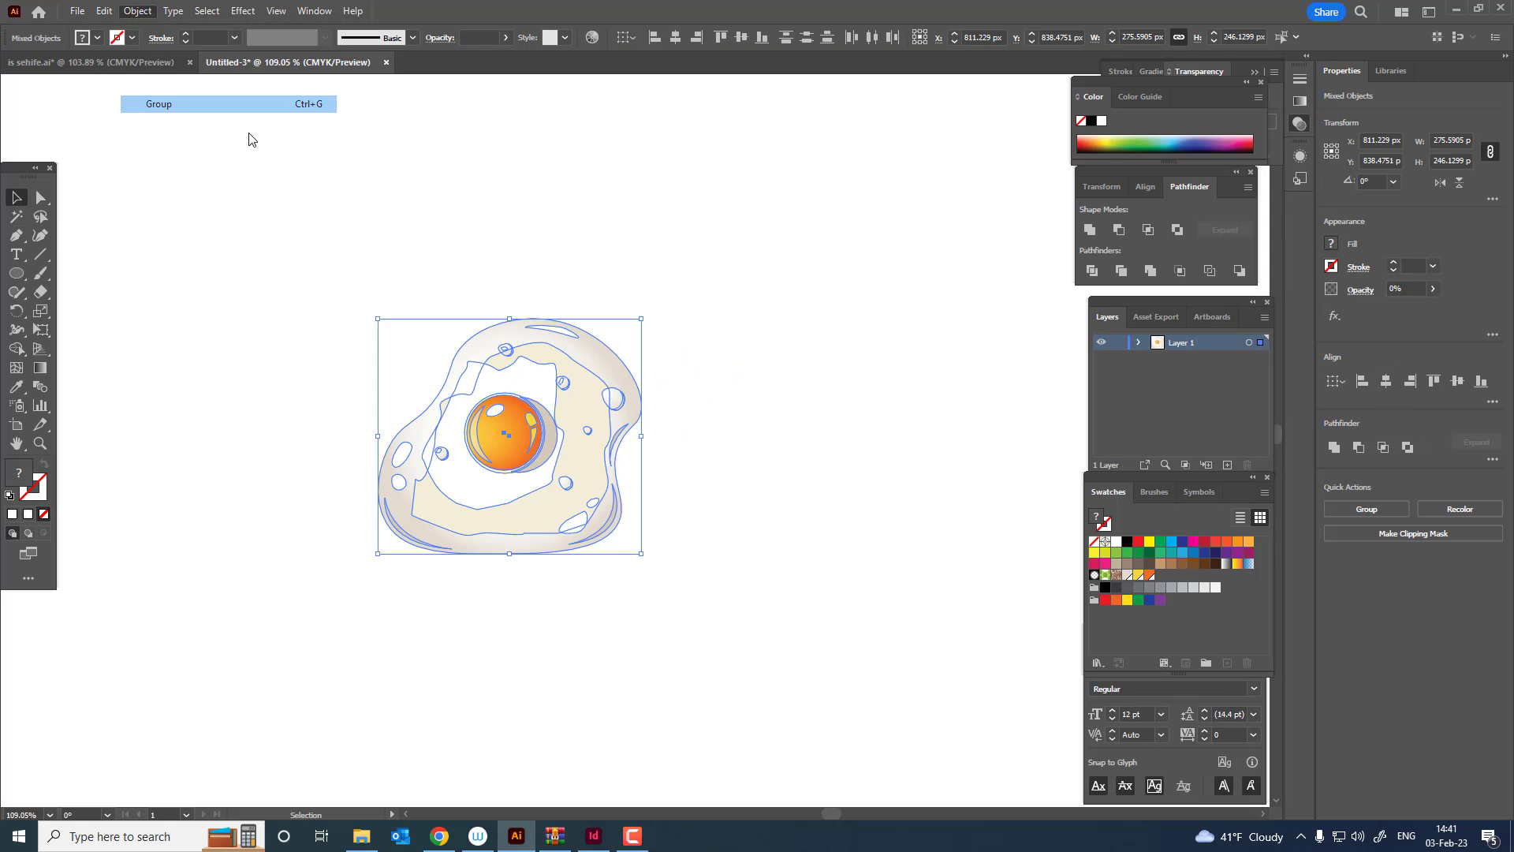
Center the egg group horizontally and vertically on the artboard and deselect it
click(679, 37)
click(746, 39)
click(883, 531)
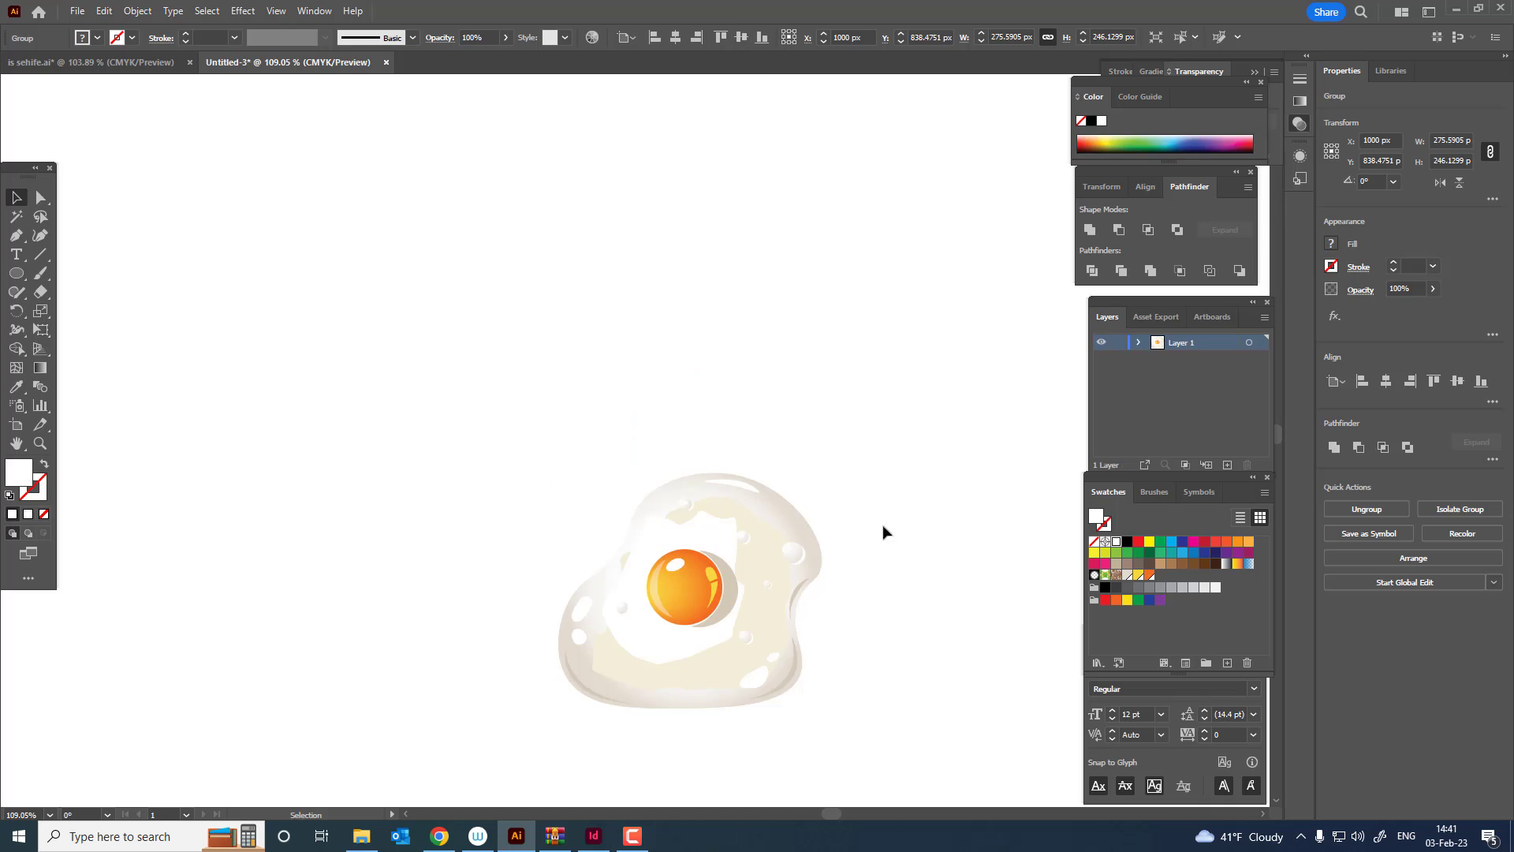
Set the opacity of the white shape around the yolk to 57% within the group, and deselect it
drag(882, 531, 833, 366)
key(z)
drag(782, 443, 839, 479)
drag(835, 378, 518, 464)
drag(517, 464, 606, 580)
drag(606, 581, 928, 645)
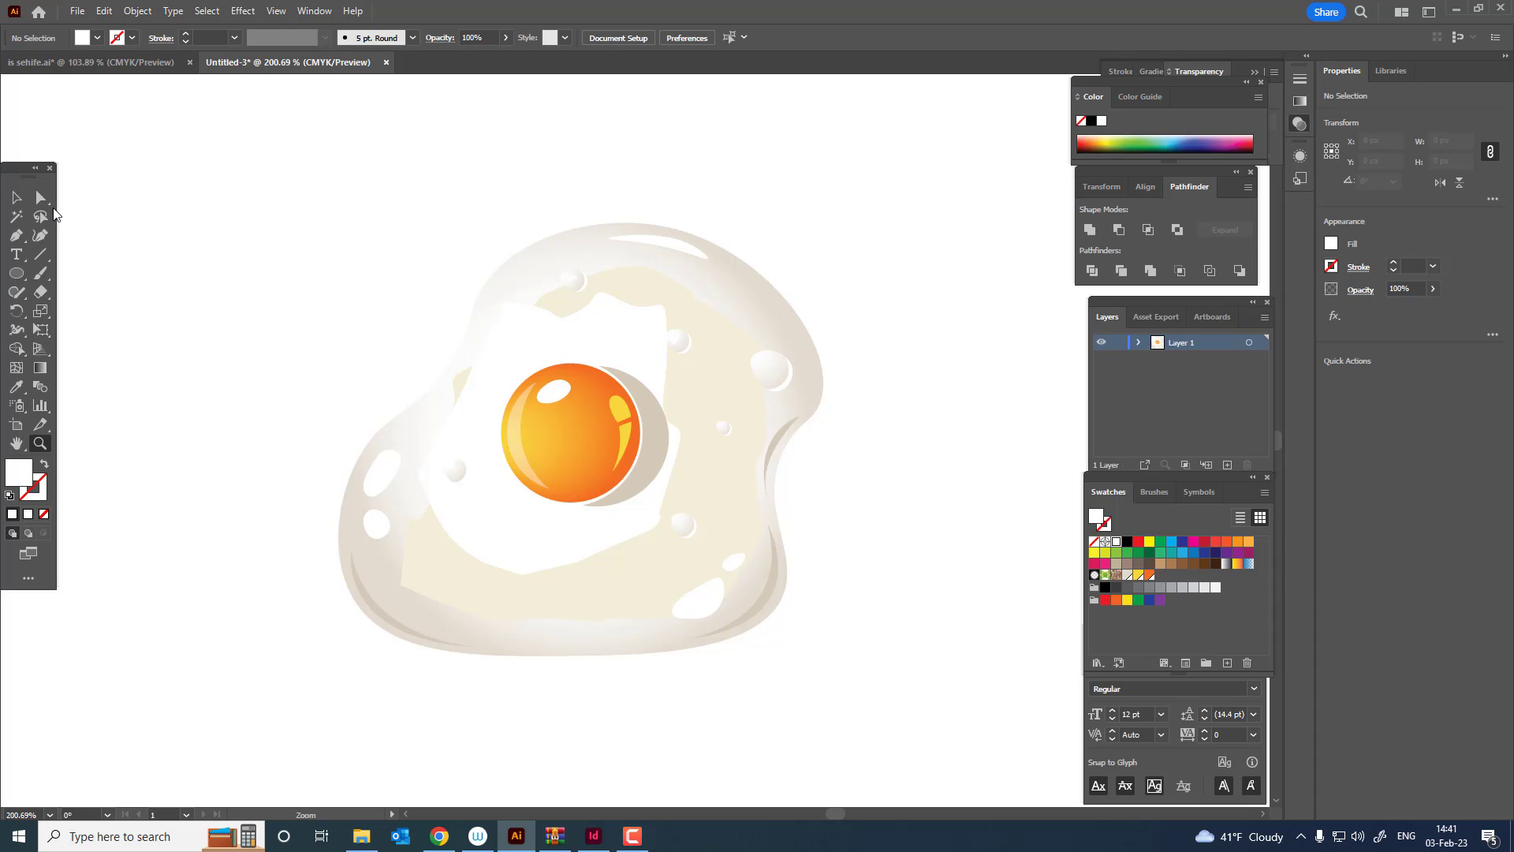
click(472, 522)
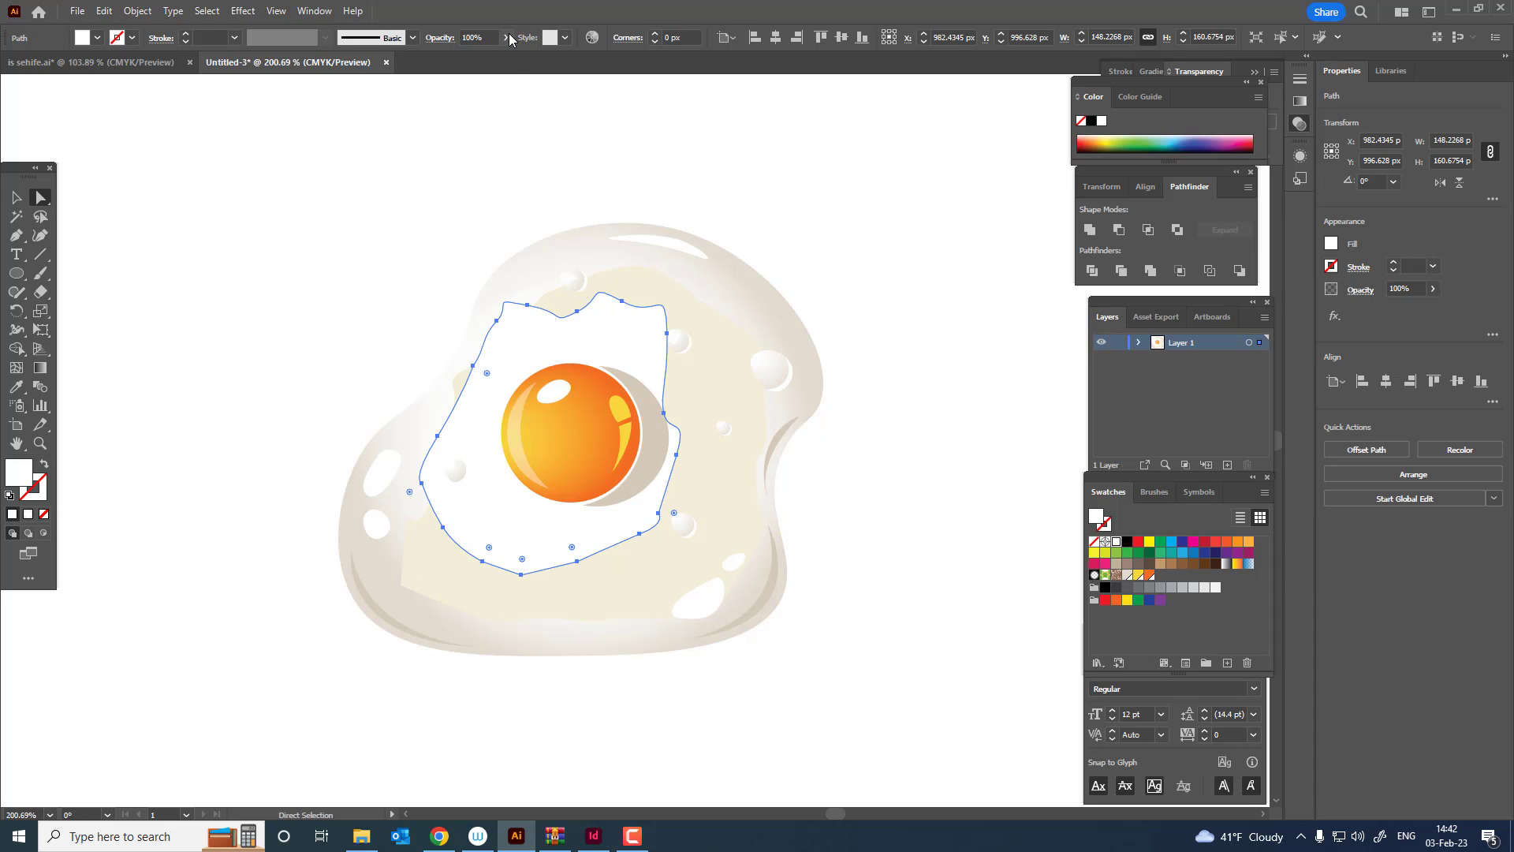
drag(487, 56, 479, 58)
click(933, 411)
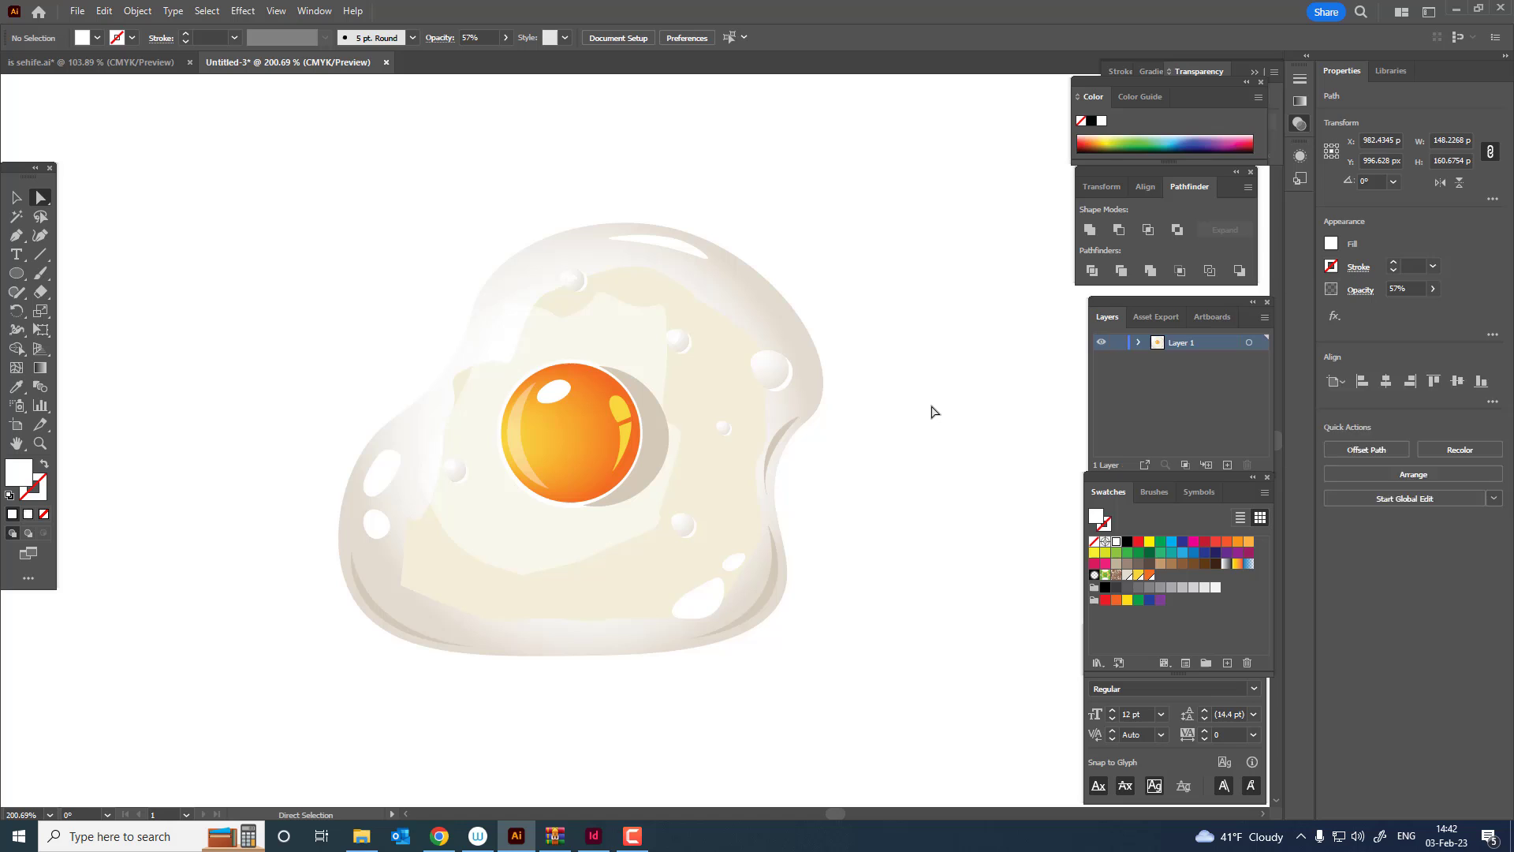
Set the opacity of the larger cream shape to 53% and deselect it
click(718, 388)
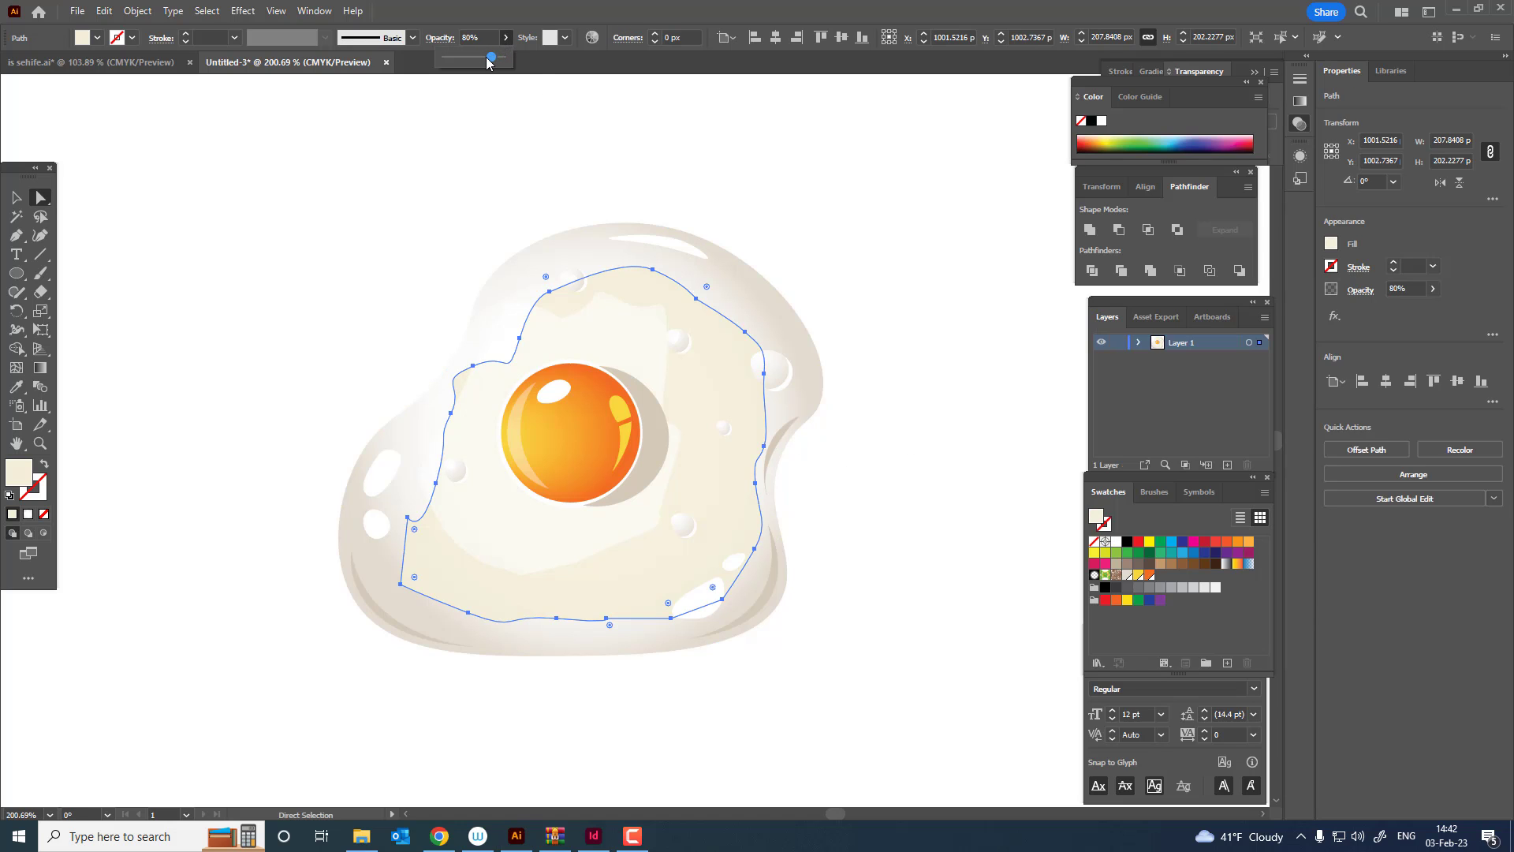
click(1038, 376)
click(964, 368)
drag(973, 385, 997, 416)
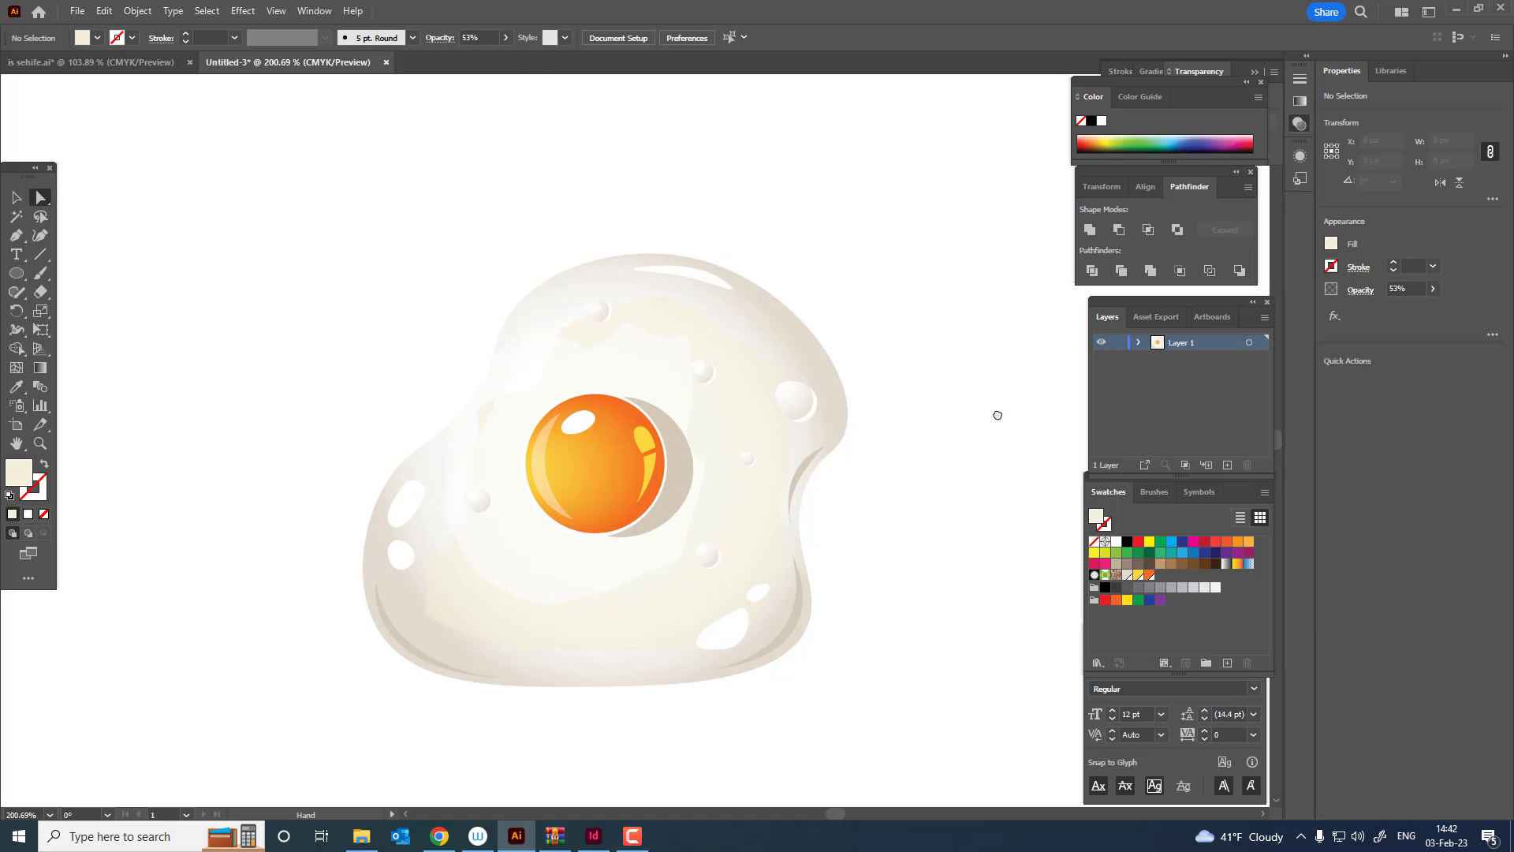
click(18, 202)
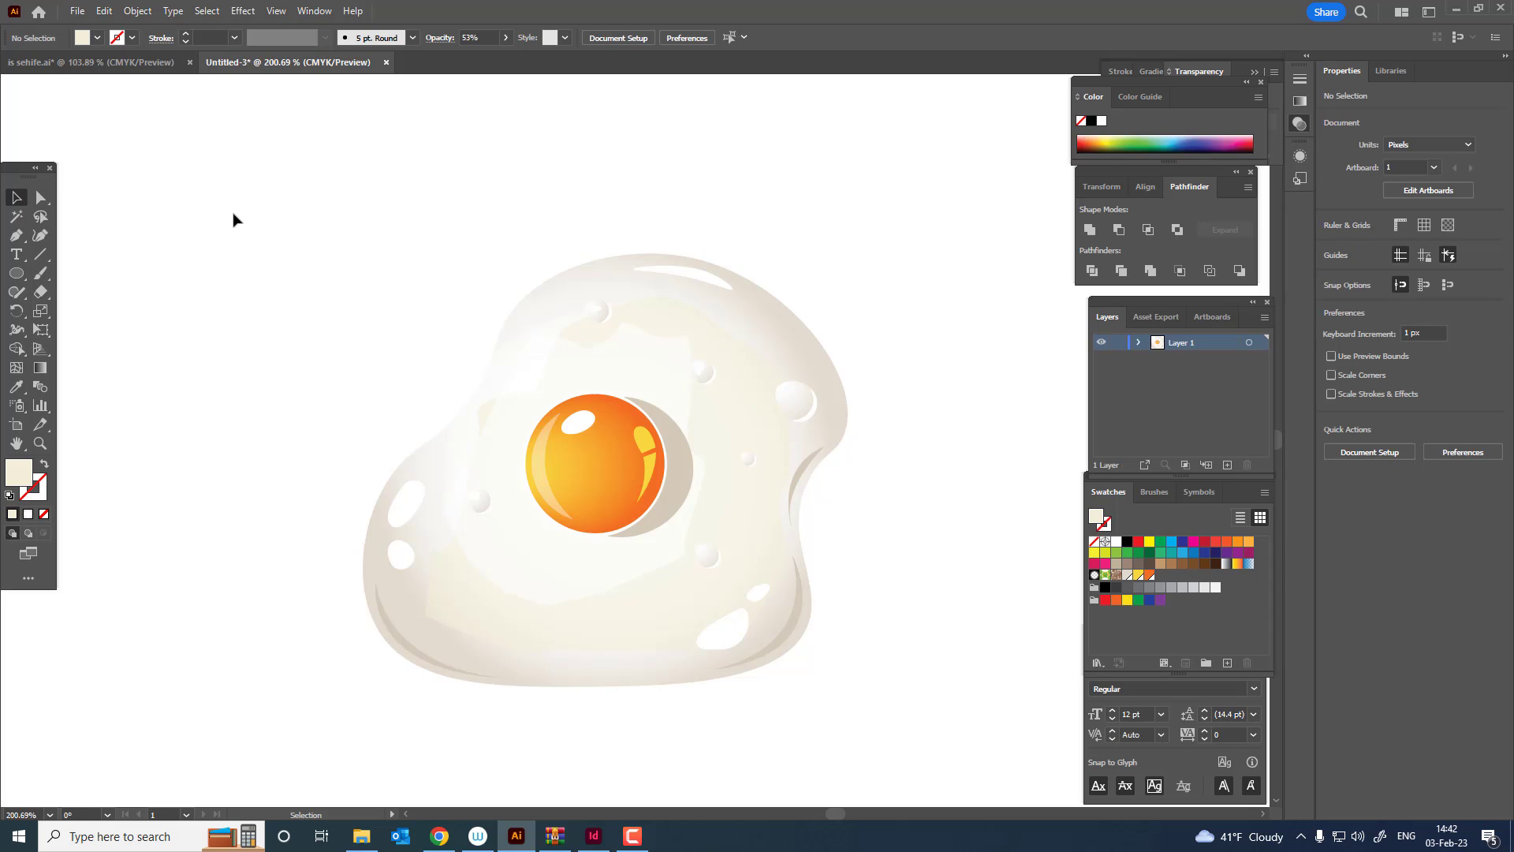